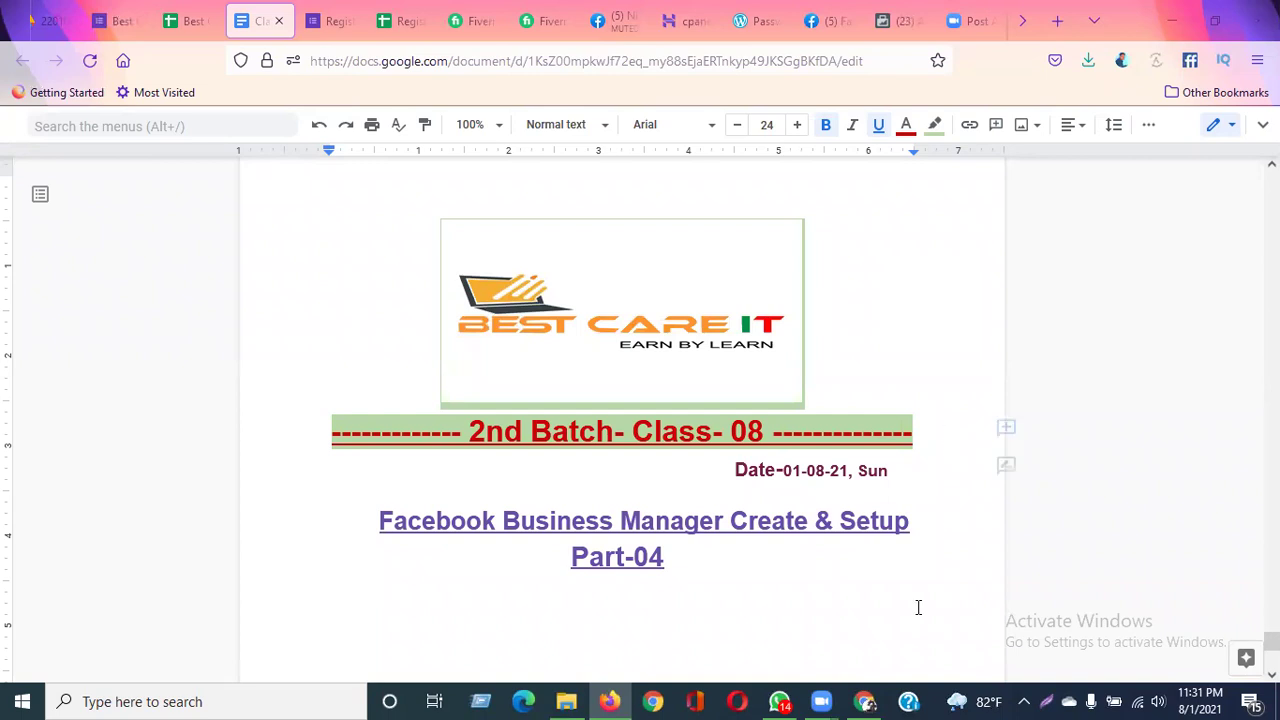
Switch to Chrome and open business.facebook.com in a new tab.
left_click(866, 701)
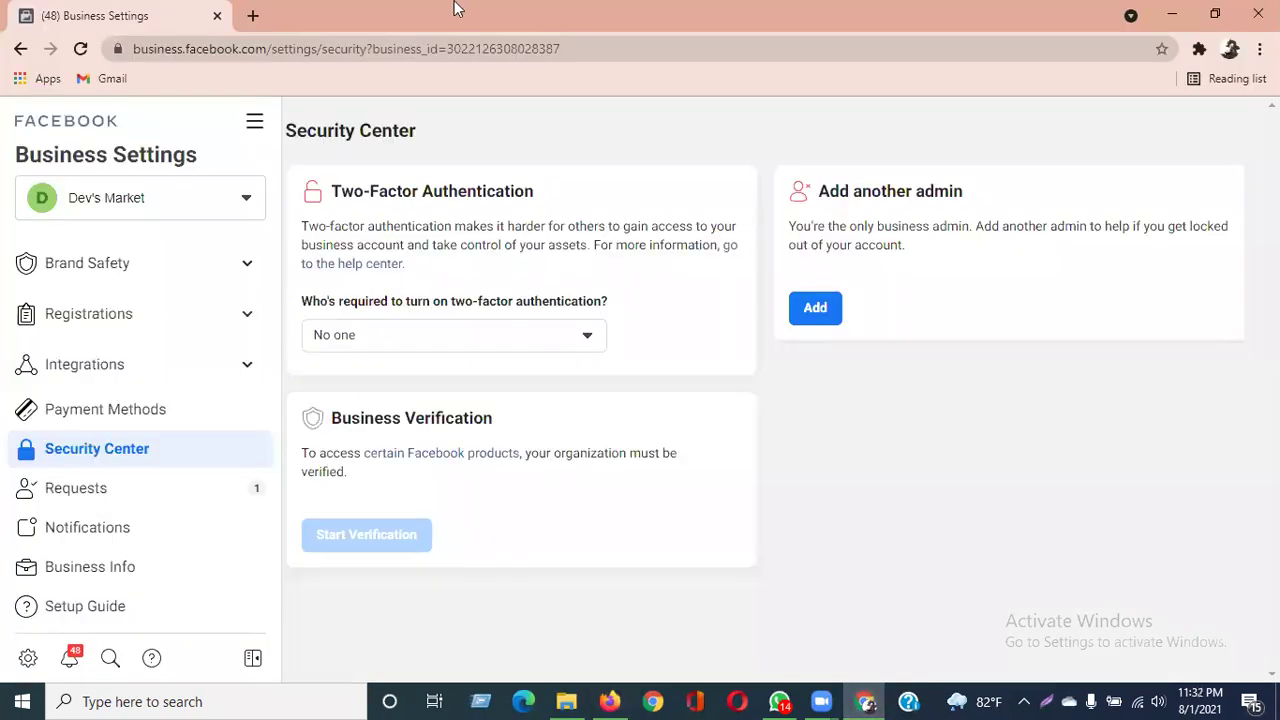
left_click(256, 15)
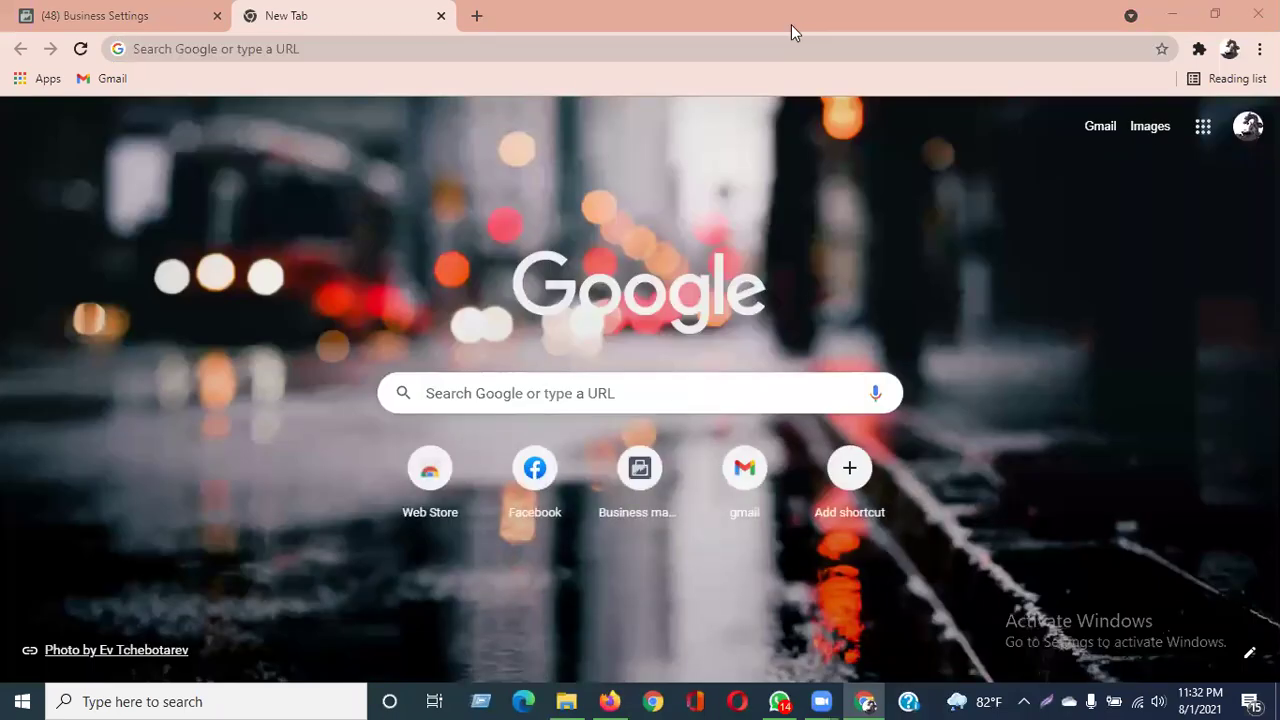
left_click(258, 49)
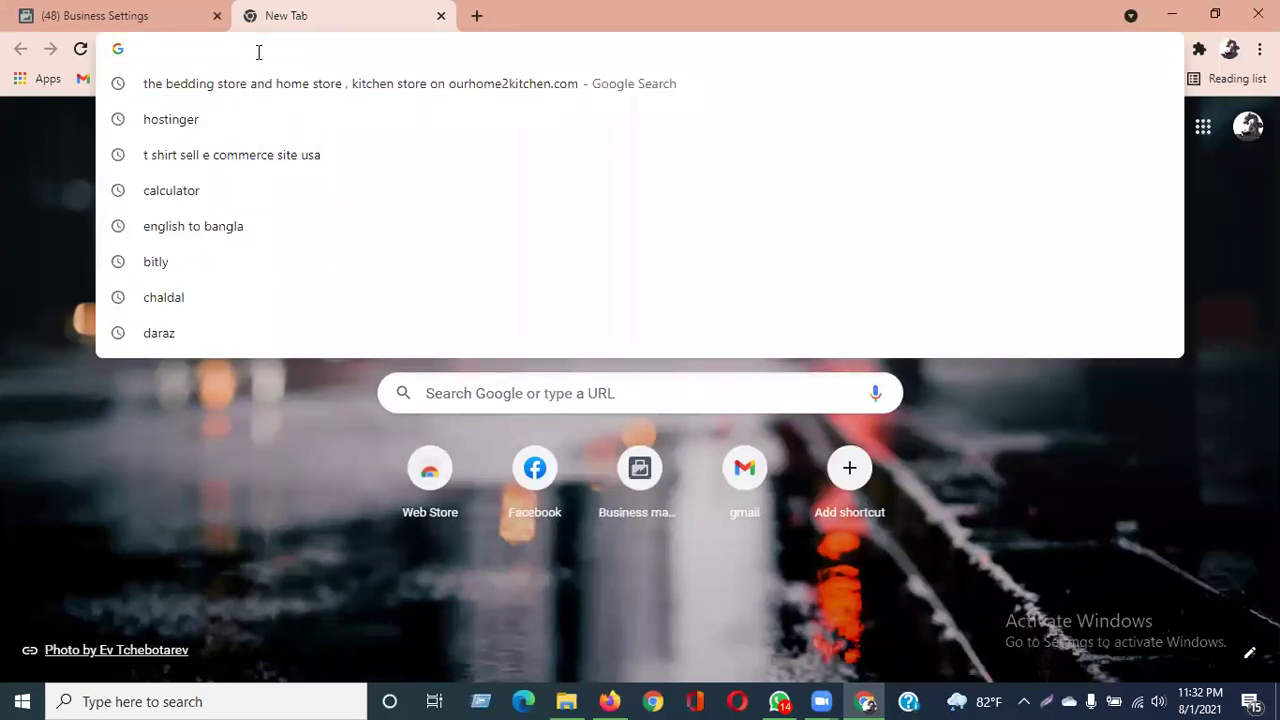
type("business.facebook.com")
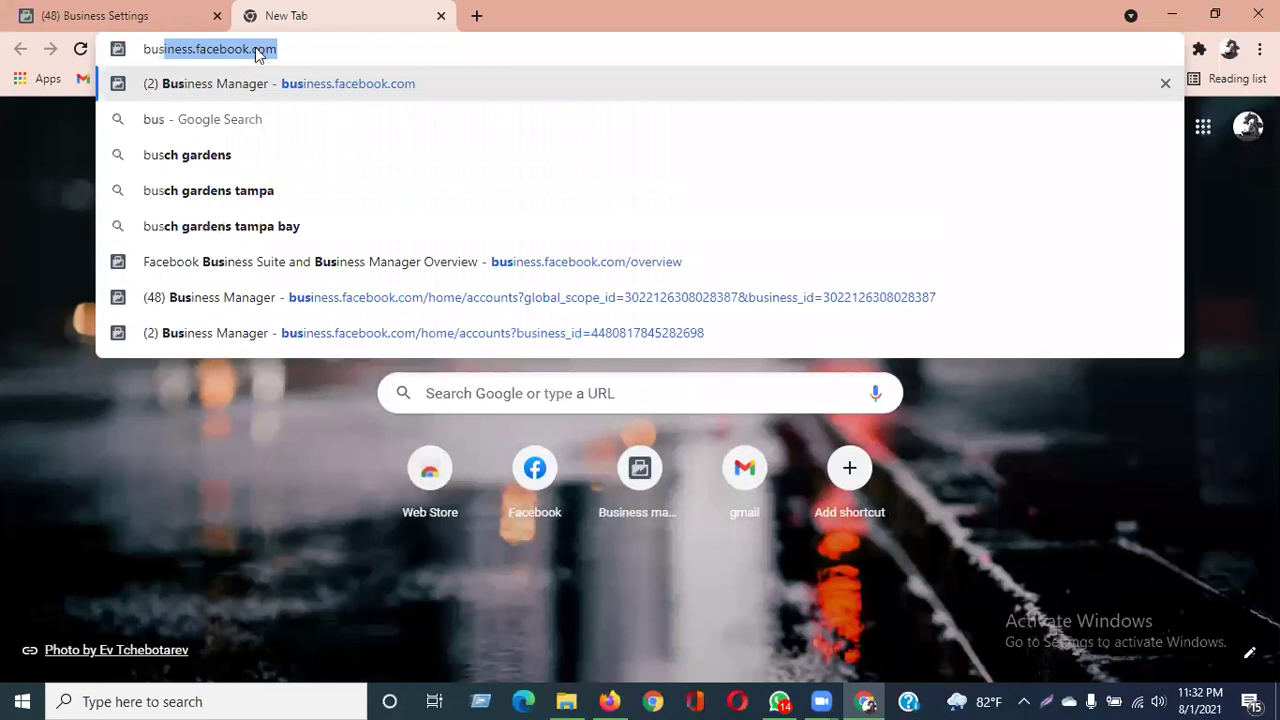
key("Return")
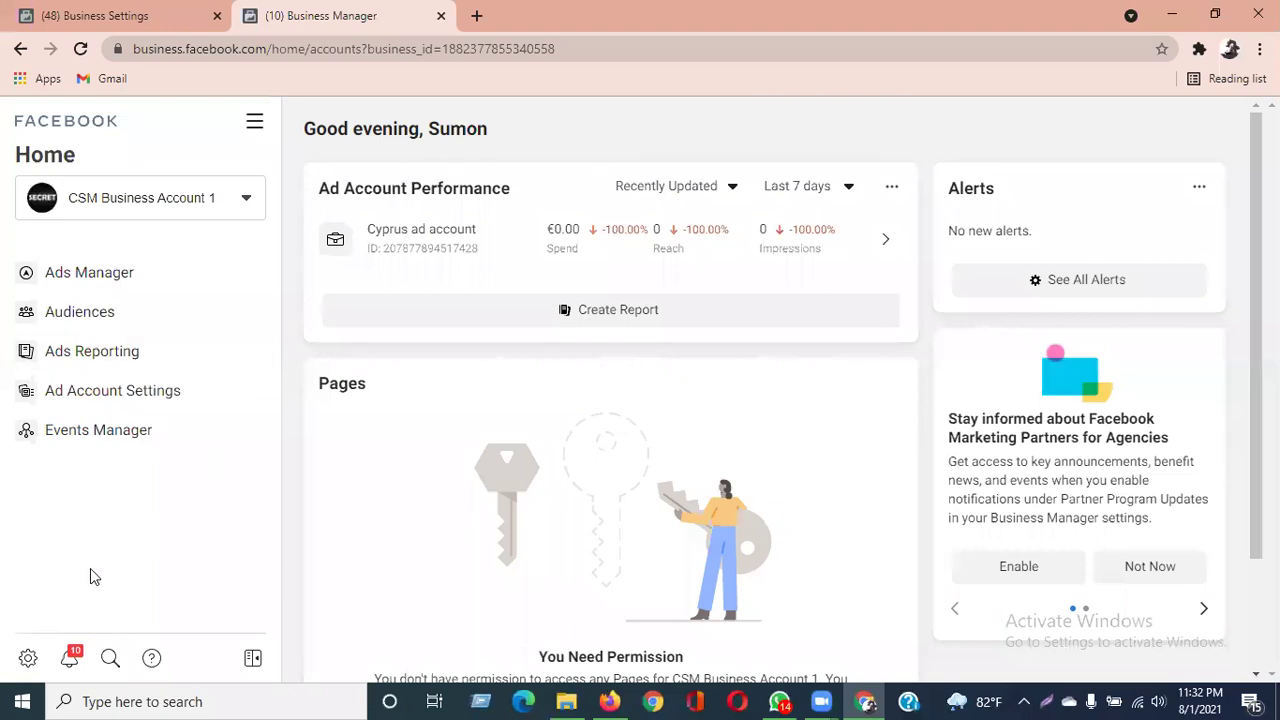
Open the Security Center in the Business Settings of CSM Business Account 1.
left_click(28, 660)
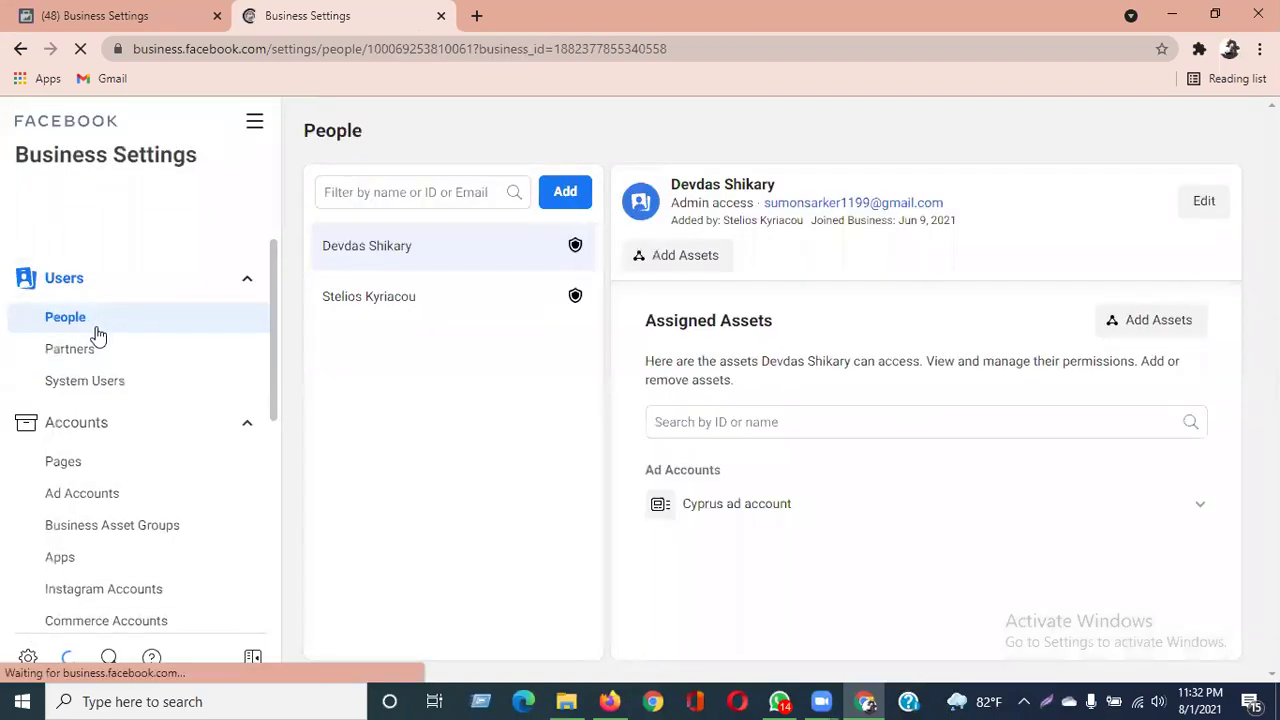
scroll(85, 400, "down", 5)
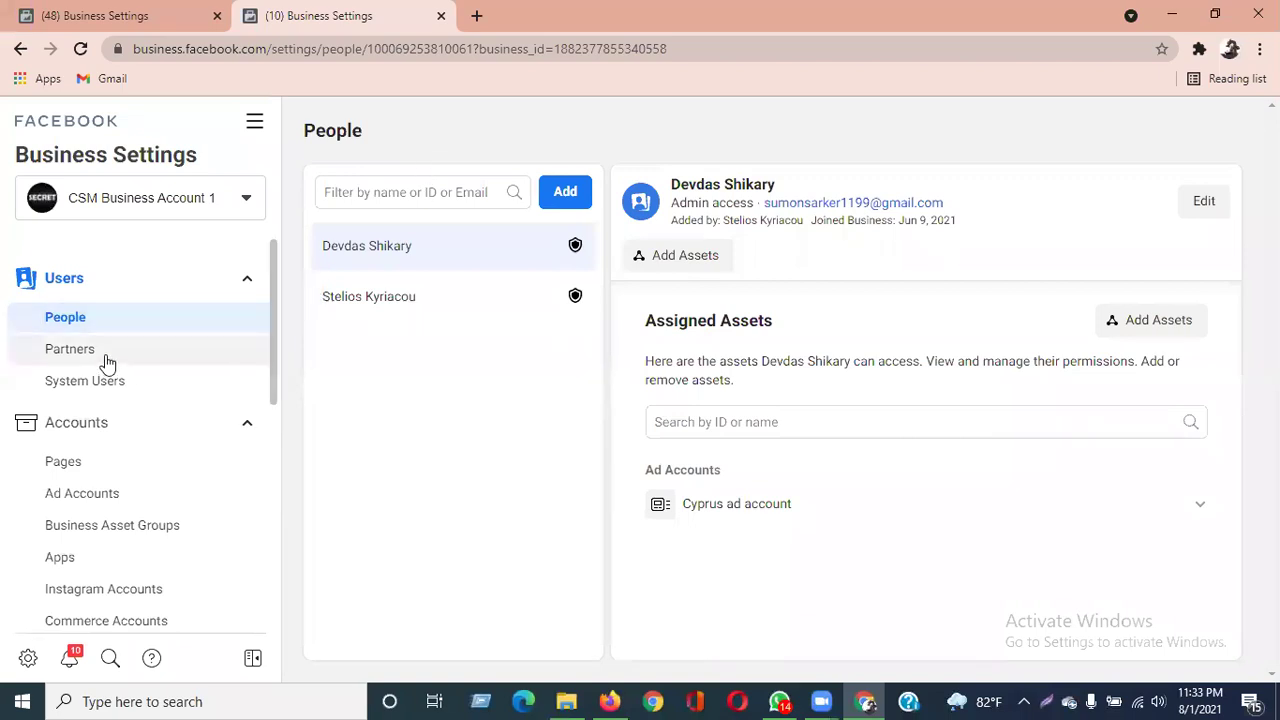
scroll(108, 362, "down", 3)
scroll(108, 362, "down", 2)
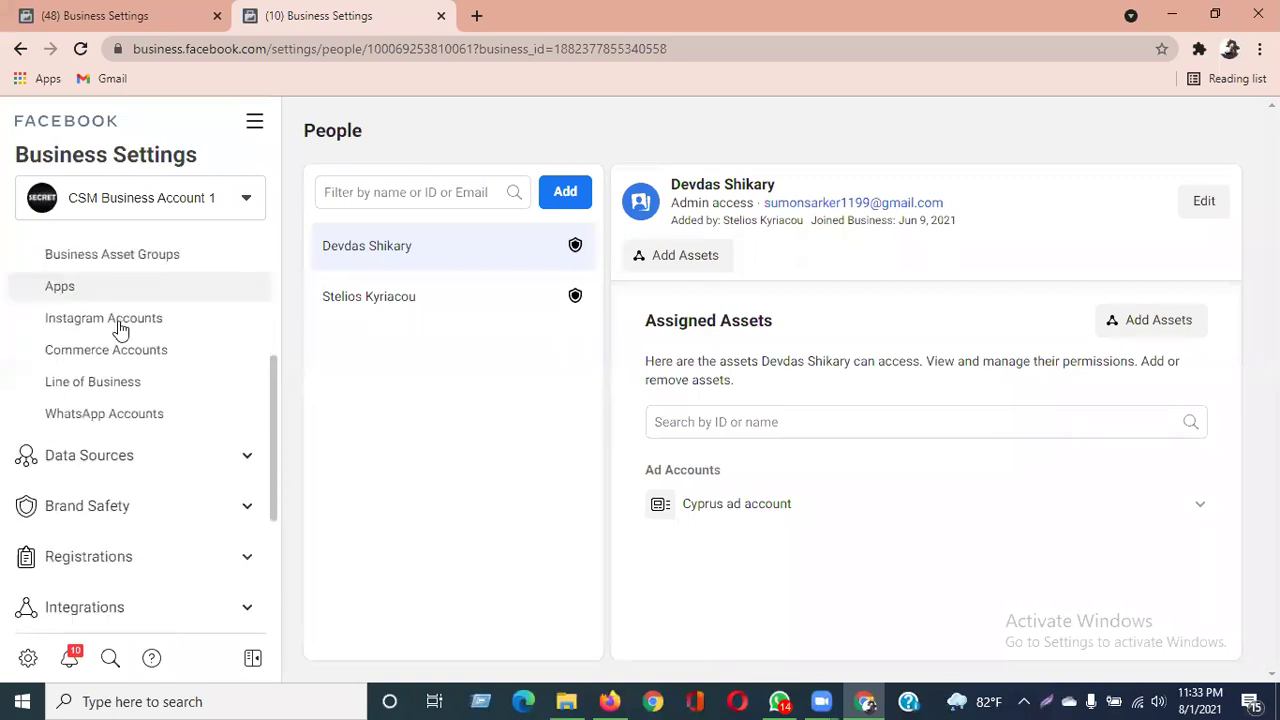
scroll(118, 330, "down", 3)
scroll(126, 365, "down", 1)
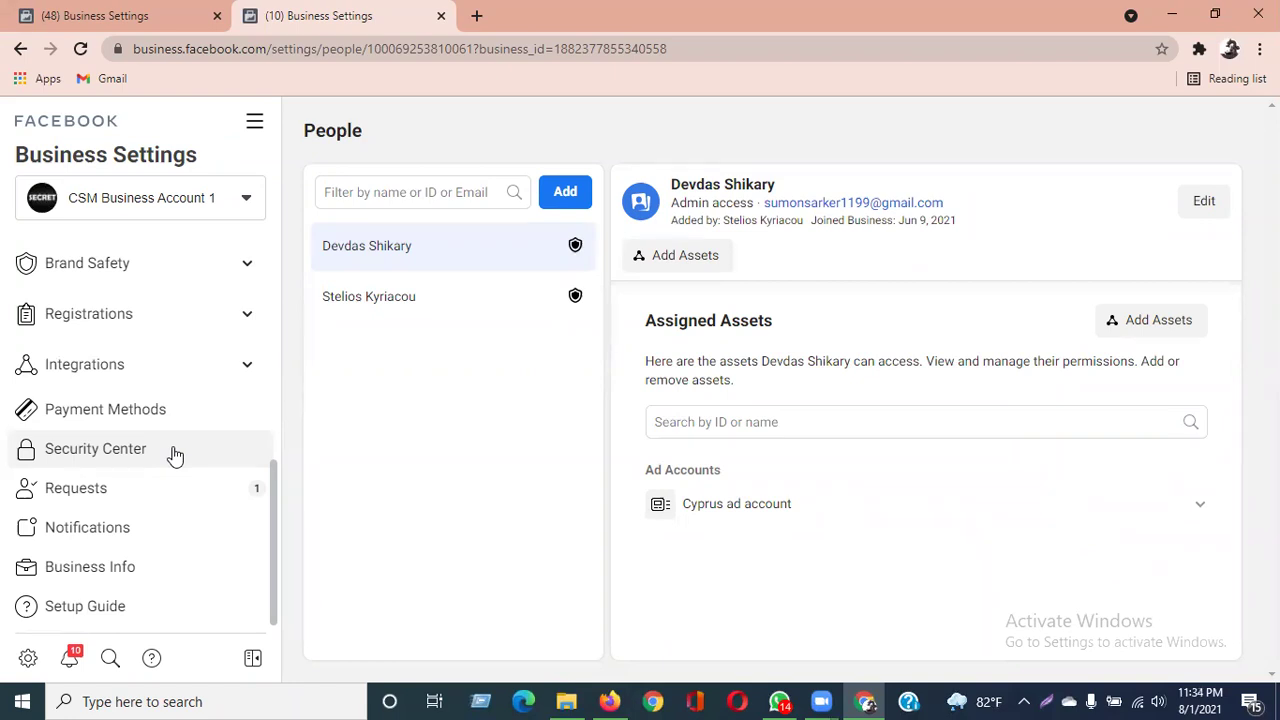
left_click(104, 457)
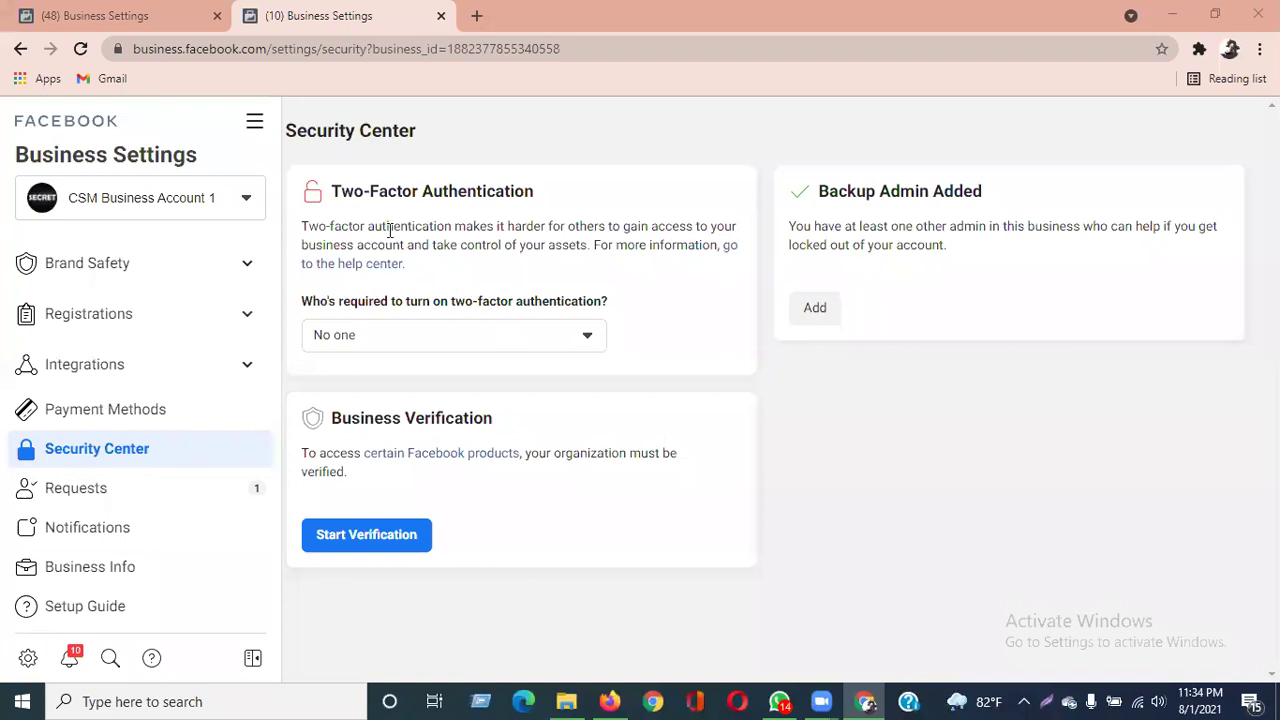
Review the Two-Factor Authentication section and its choices for who is required to turn it on, without changing the setting.
left_click_drag(340, 195, 548, 228)
left_click(548, 191)
left_click(516, 342)
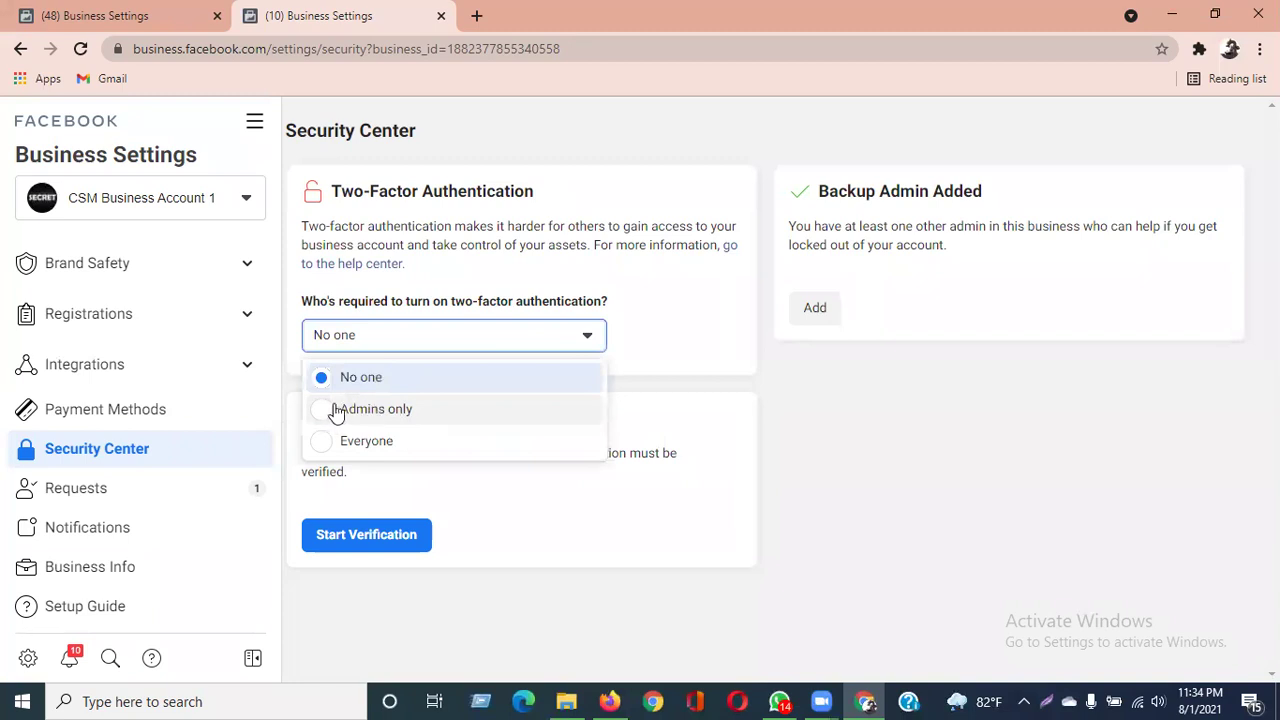
left_click(676, 286)
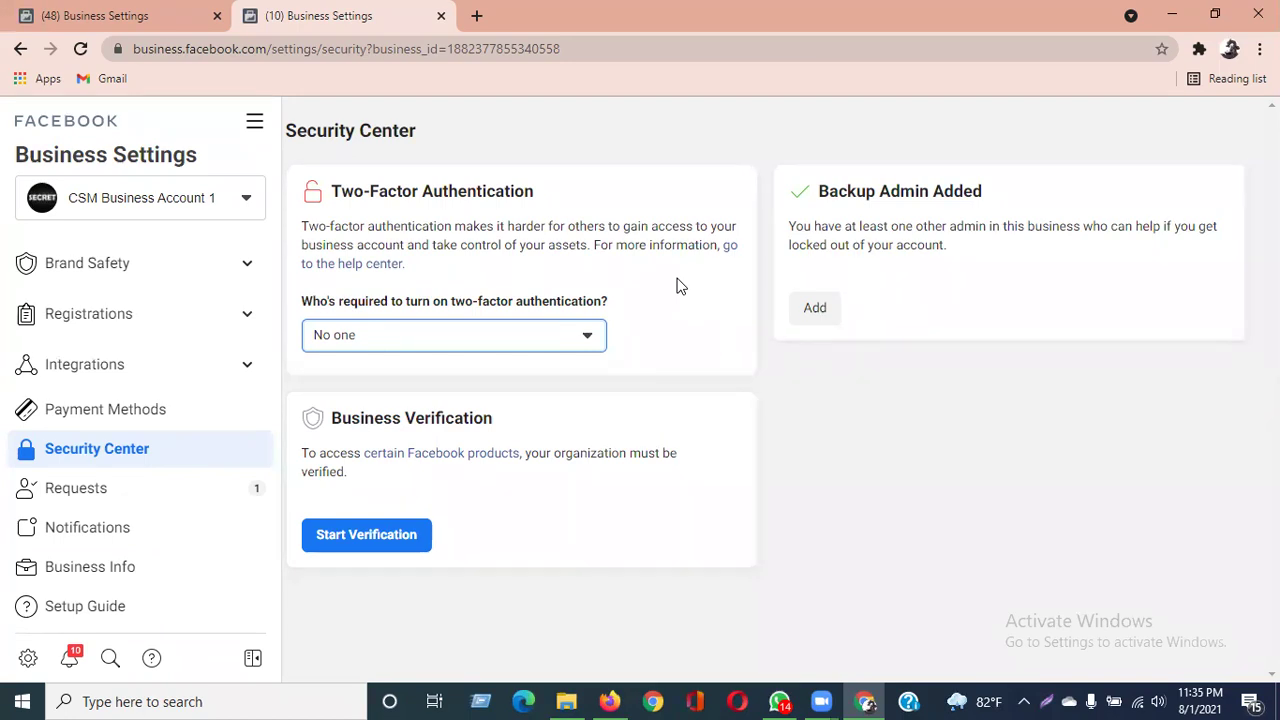
Examine the backup admin and Business Verification sections of the Security Center.
left_click(838, 185)
left_click_drag(838, 185, 932, 192)
left_click(990, 198)
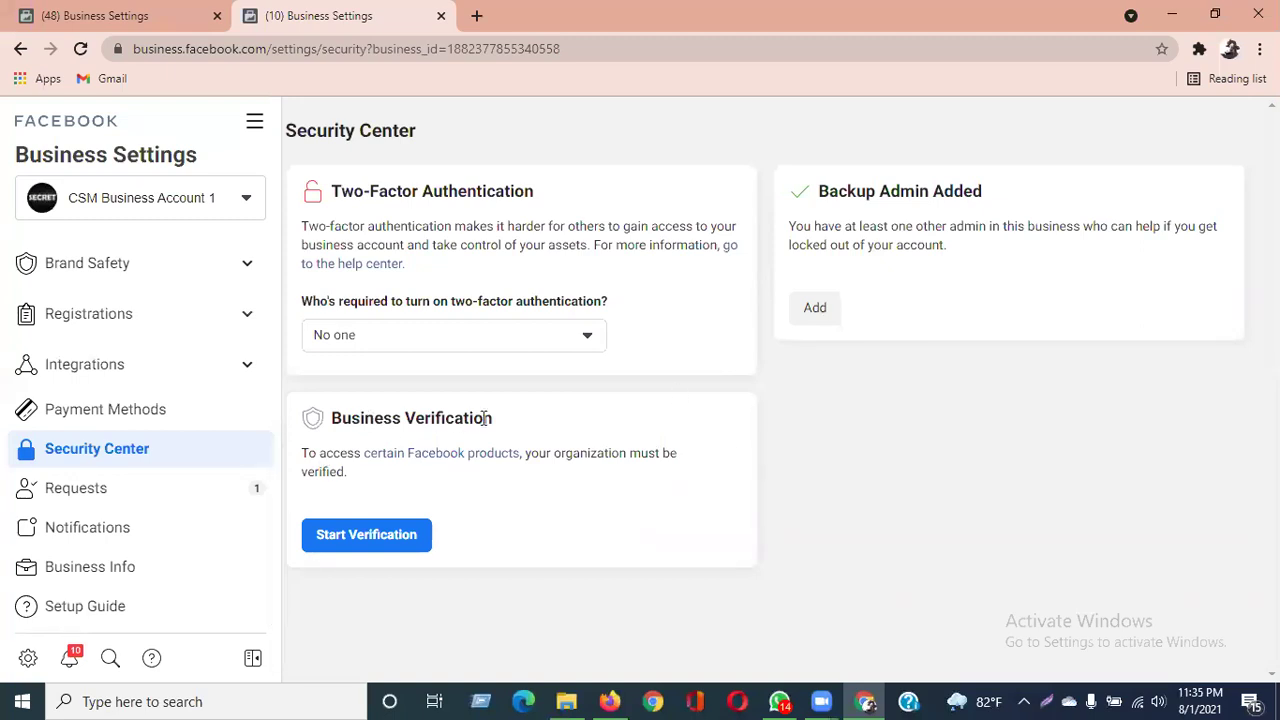
left_click_drag(331, 418, 372, 418)
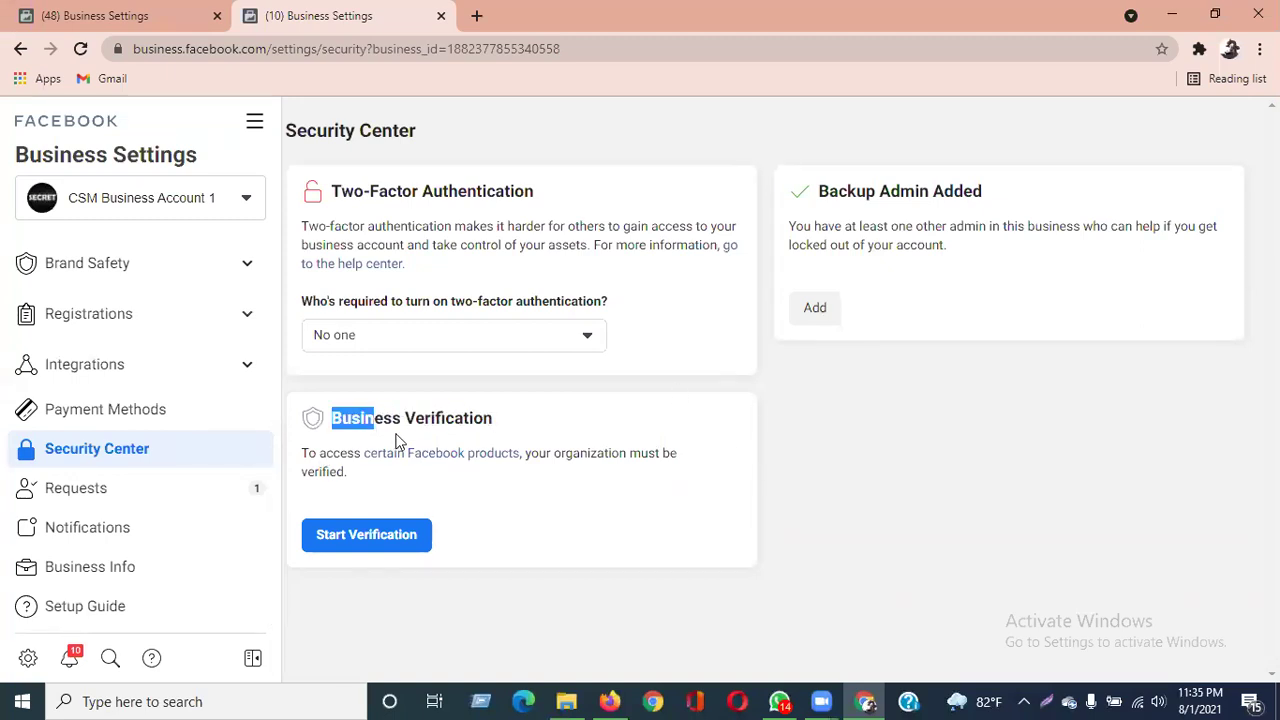
left_click(495, 422)
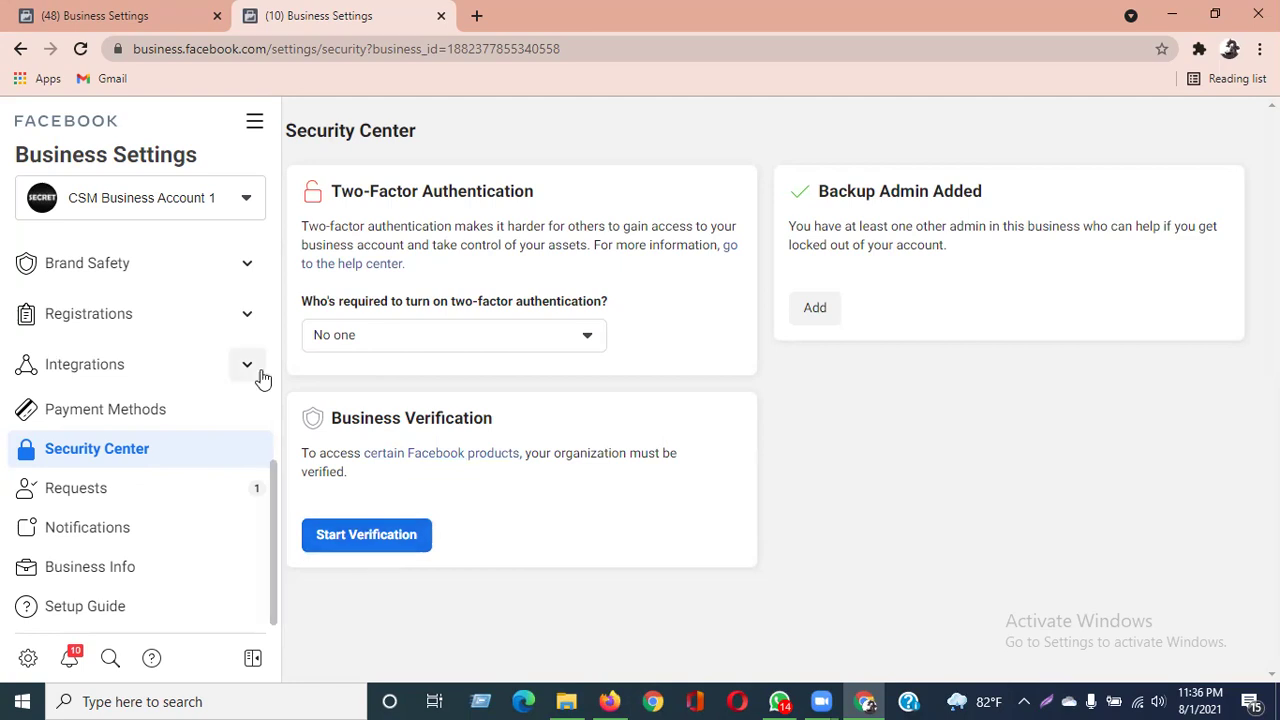
Switch to the Dev's Market business account and check its business verification eligibility in the Security Center.
left_click(183, 199)
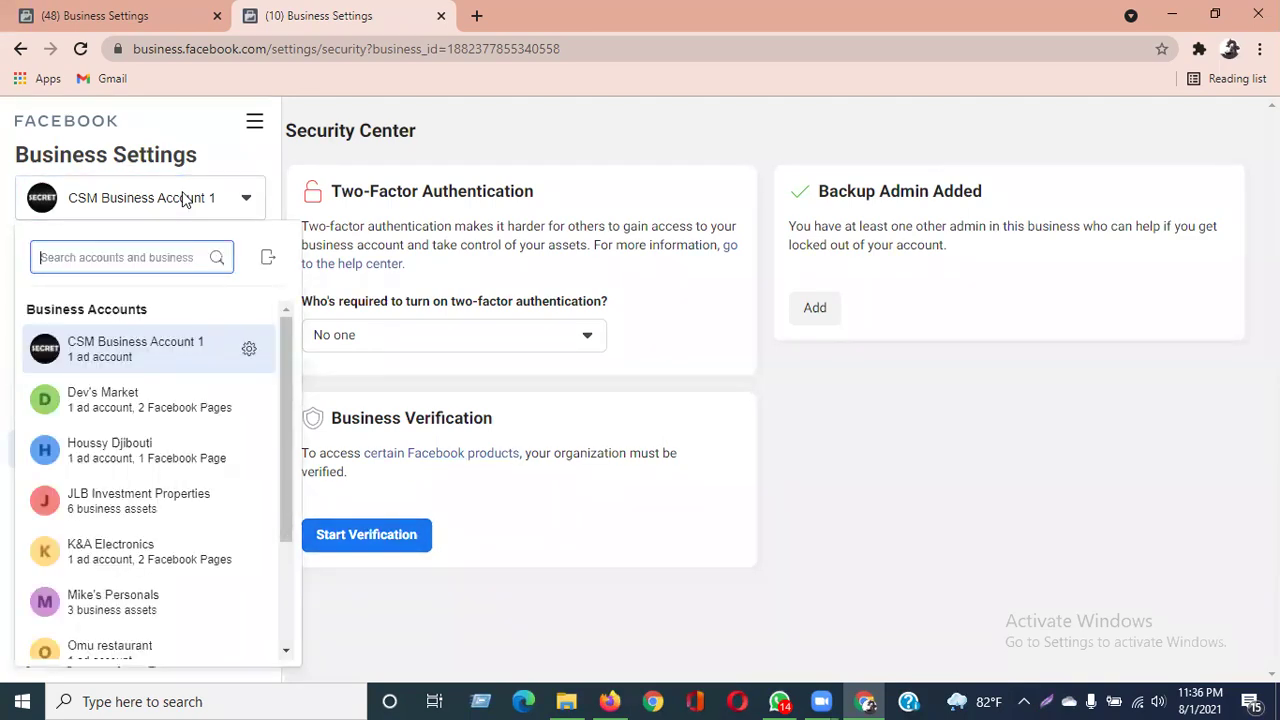
left_click(168, 401)
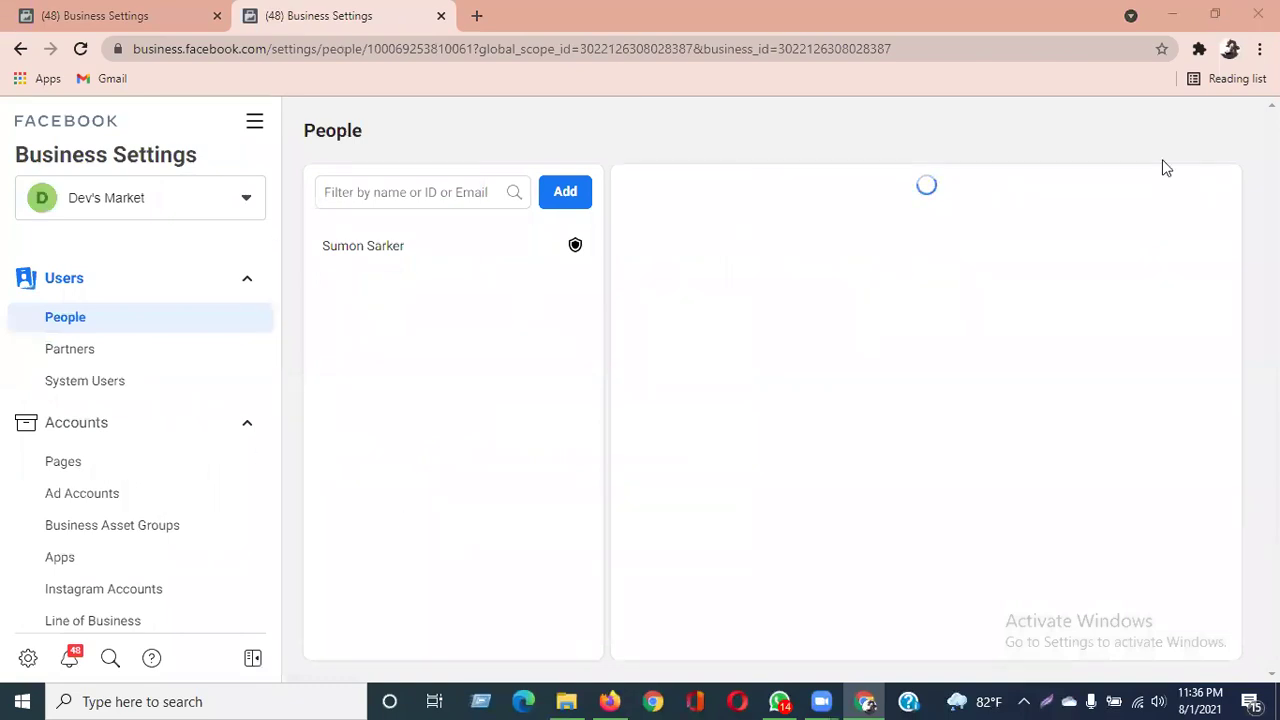
scroll(203, 560, "down", 5)
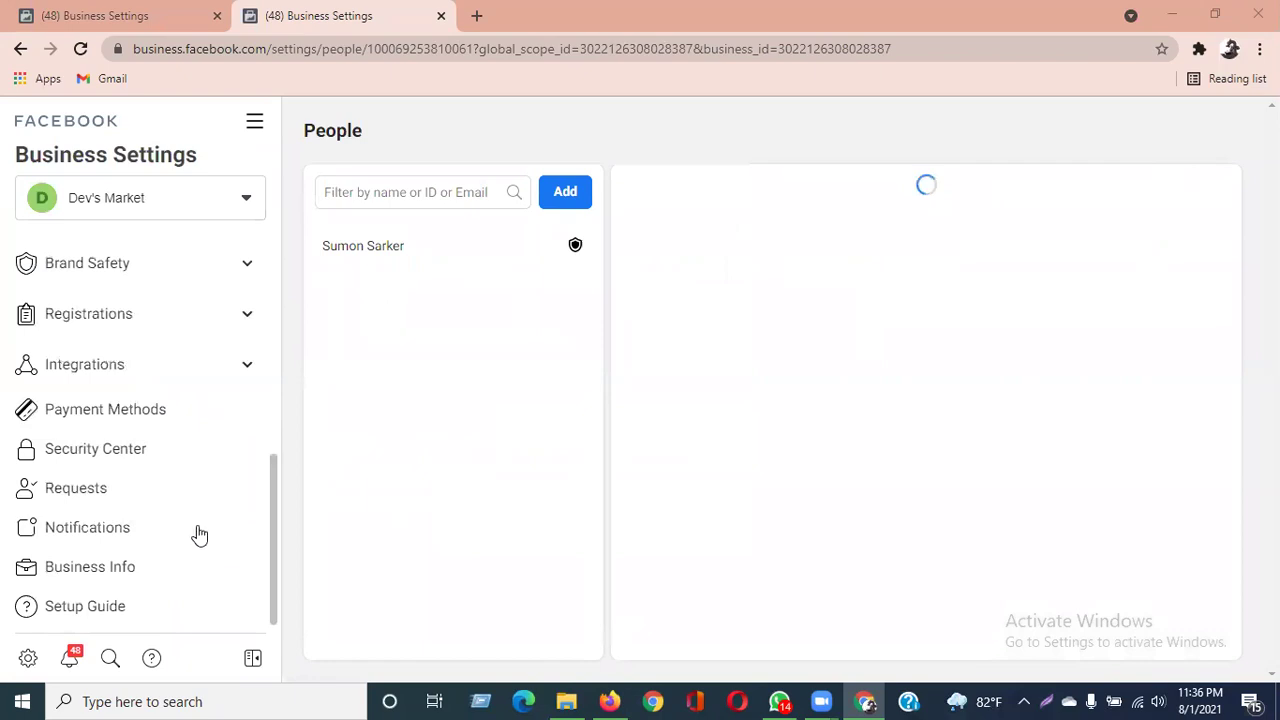
left_click(131, 451)
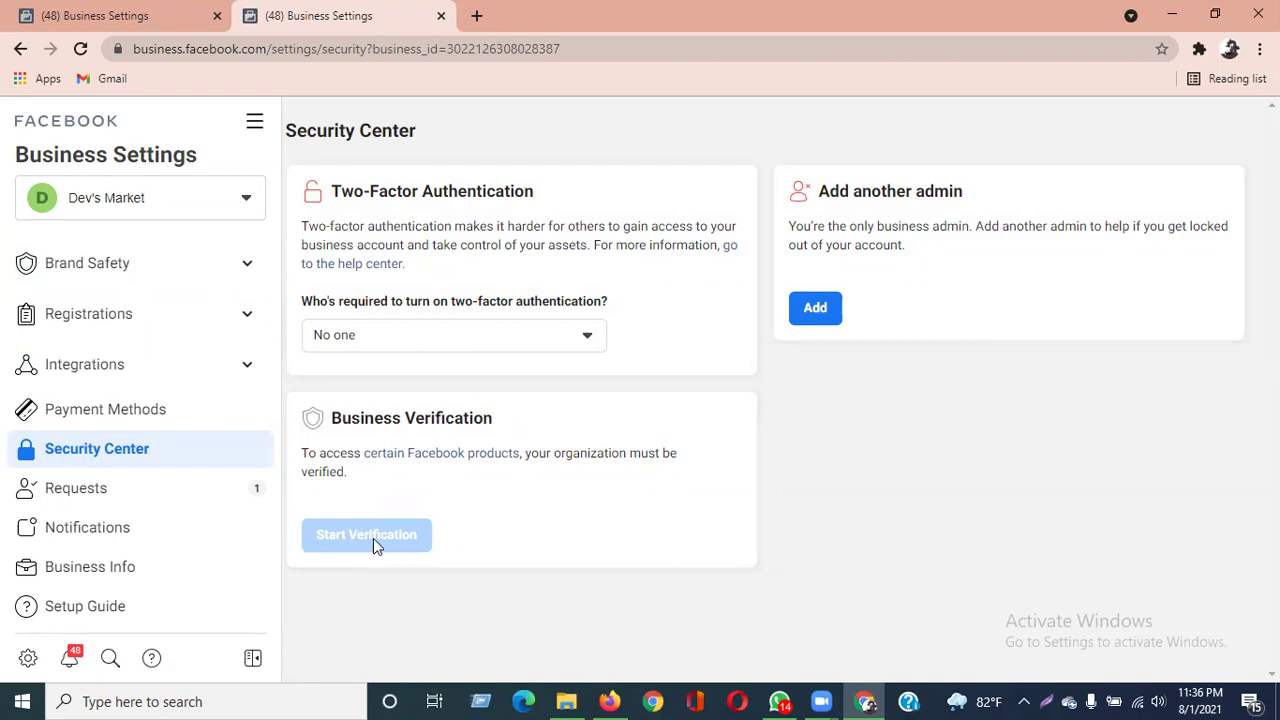
mouse_move(356, 540)
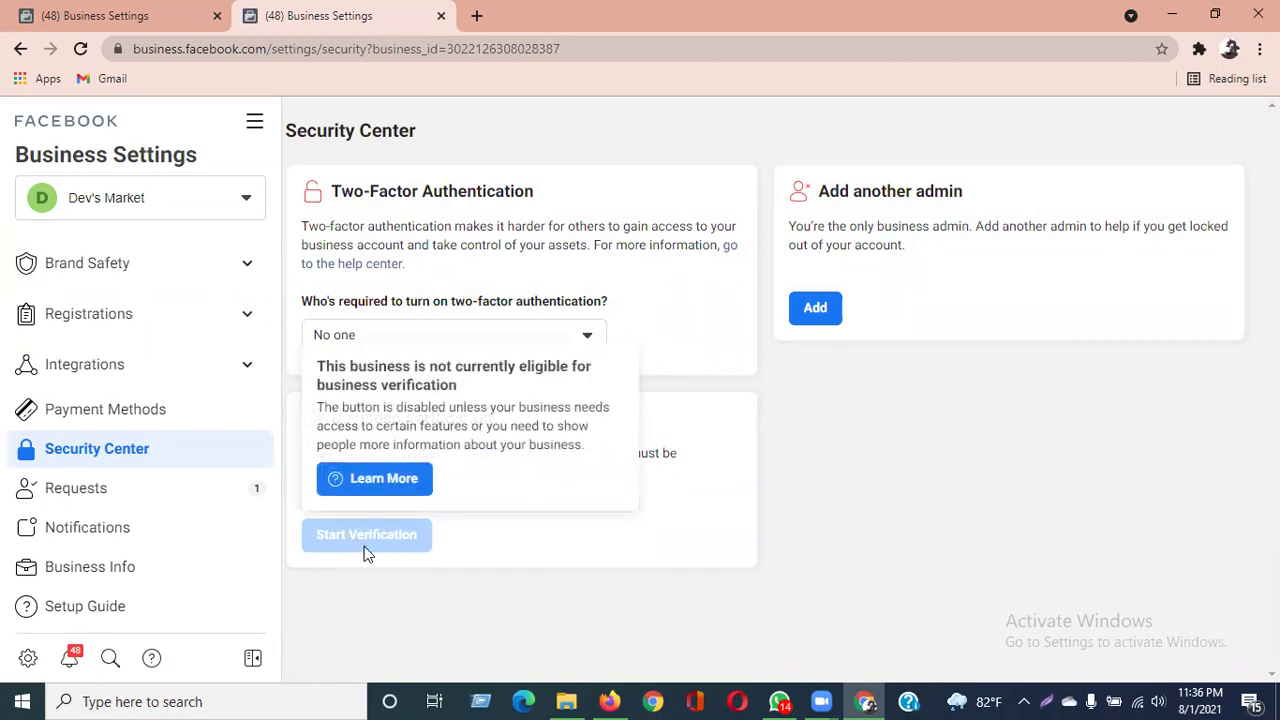
mouse_move(396, 540)
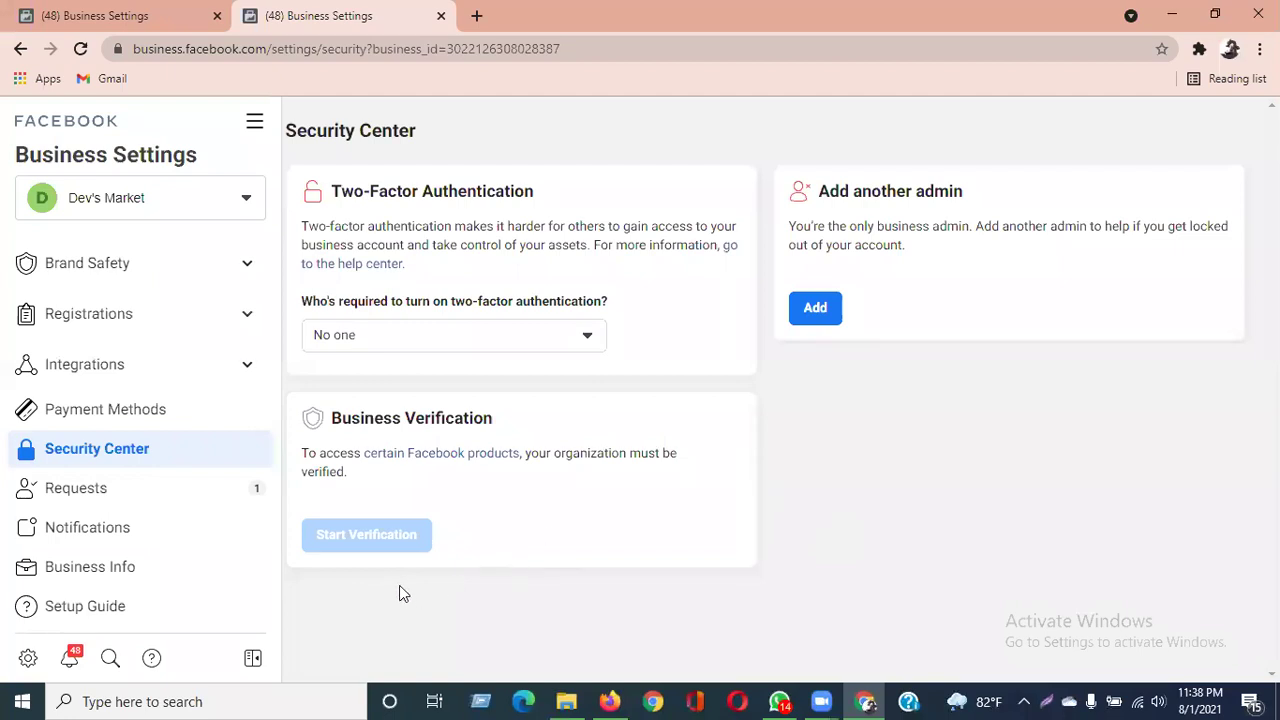
Switch back to CSM Business Account 1 and open its Security Center.
left_click(184, 199)
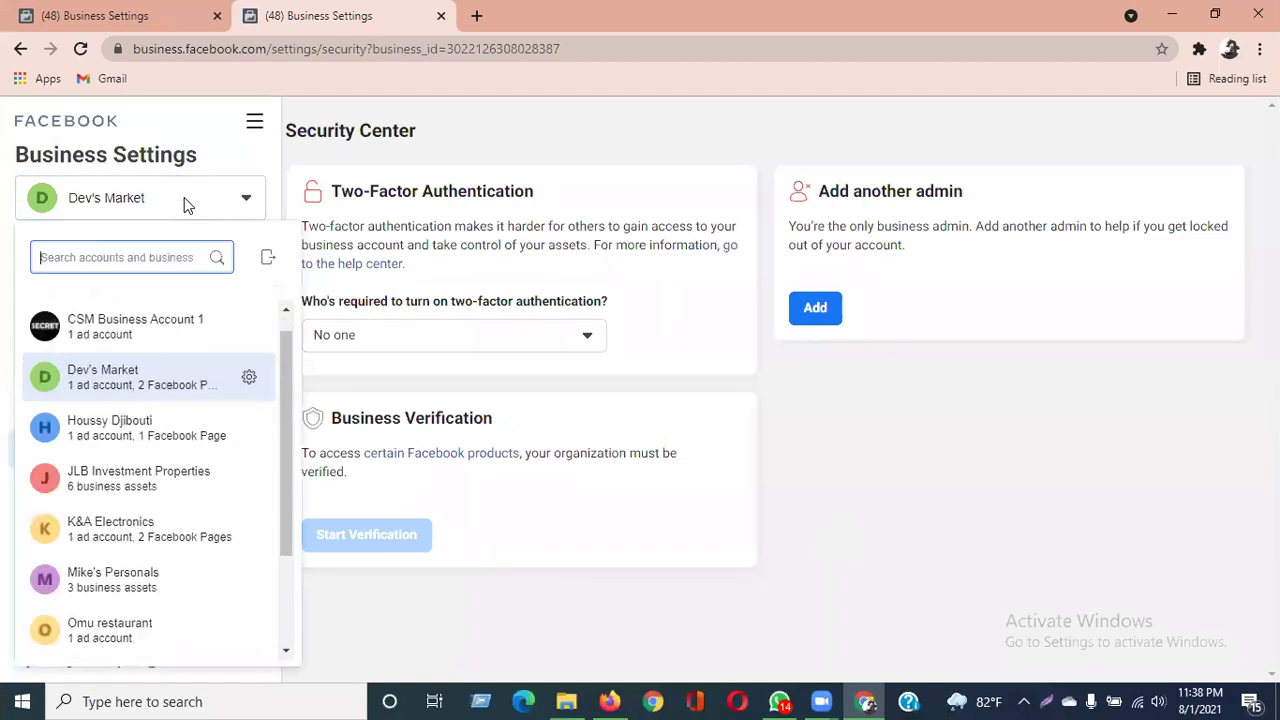
left_click(138, 326)
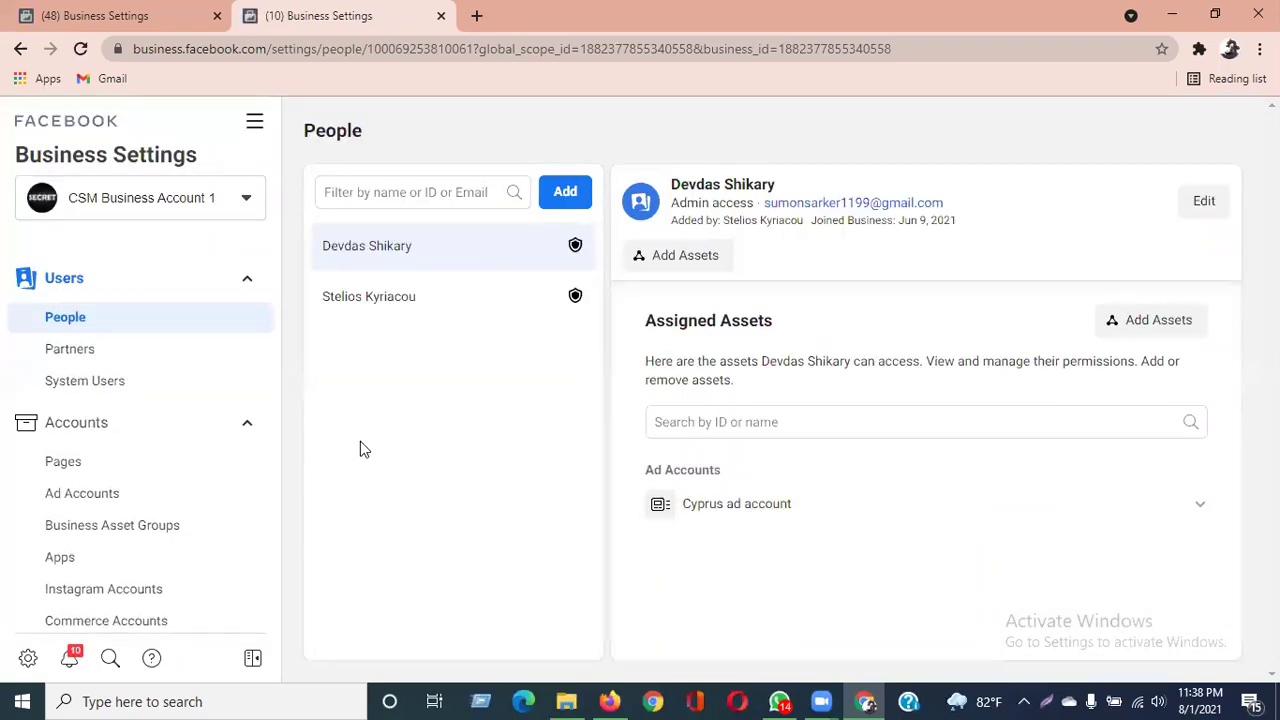
scroll(46, 551, "down", 5)
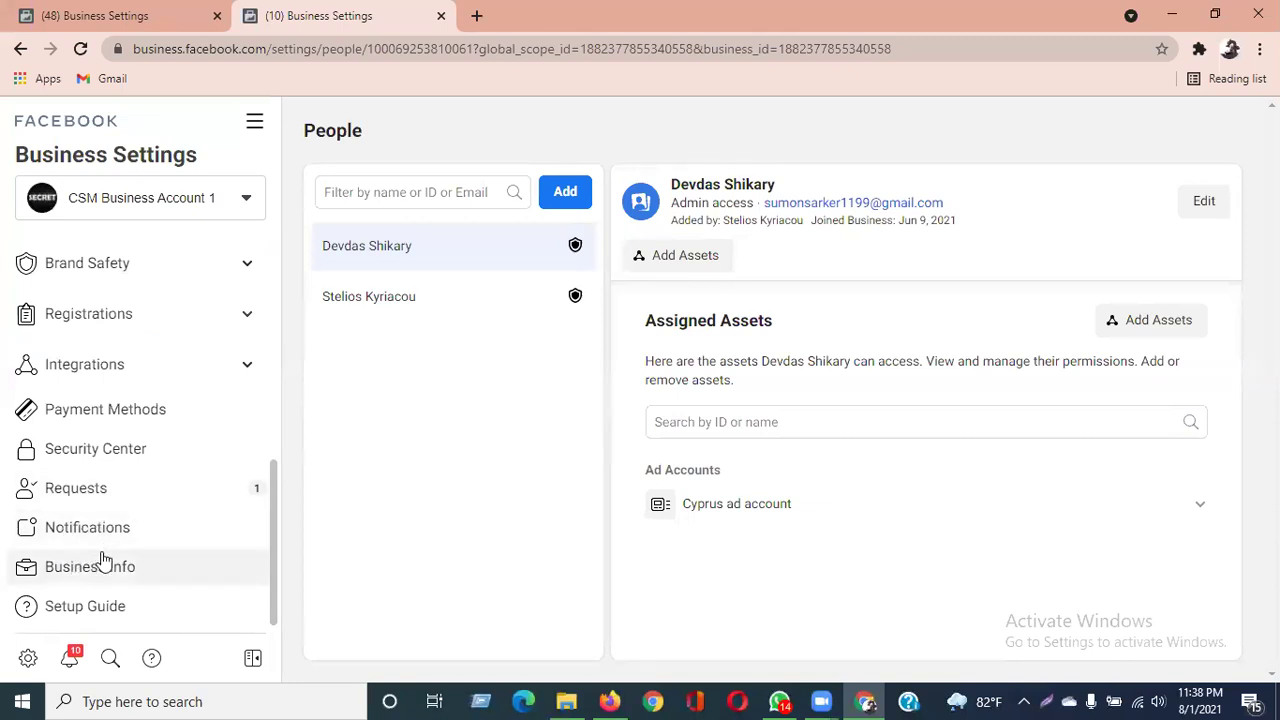
left_click(114, 455)
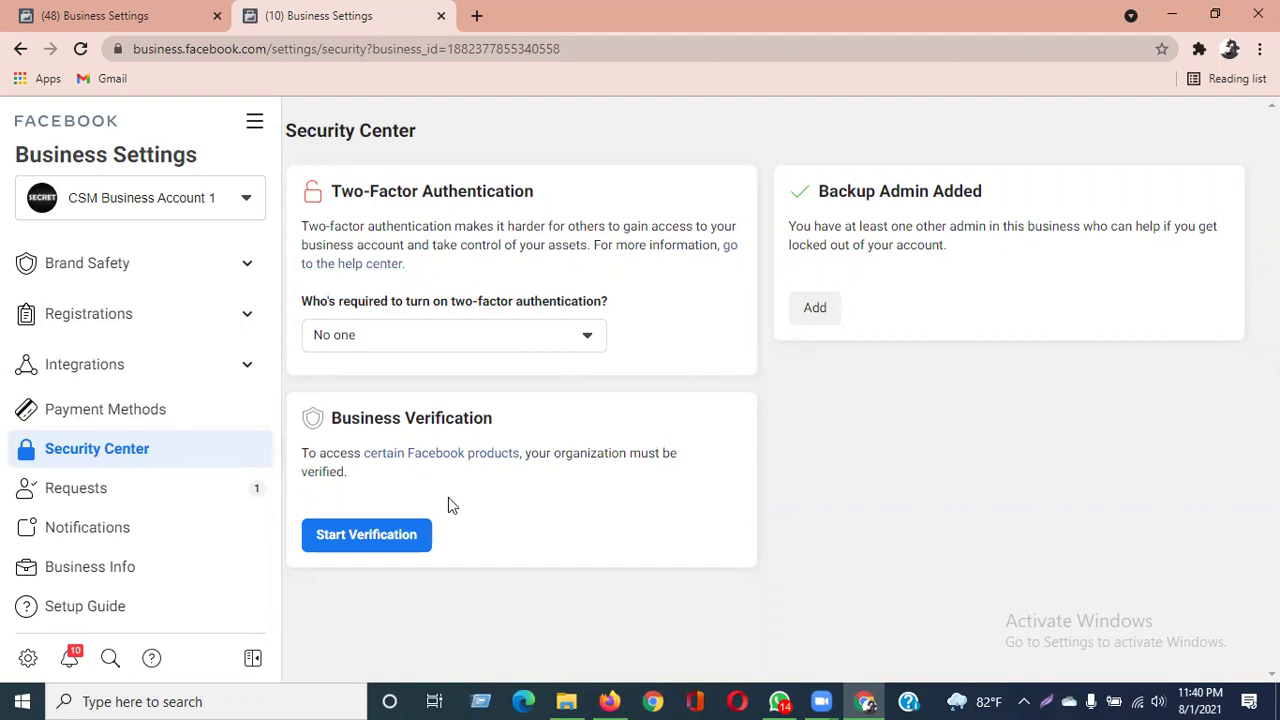
Look through the received requests, sent requests and invitations of CSM Business Account 1.
left_click(145, 497)
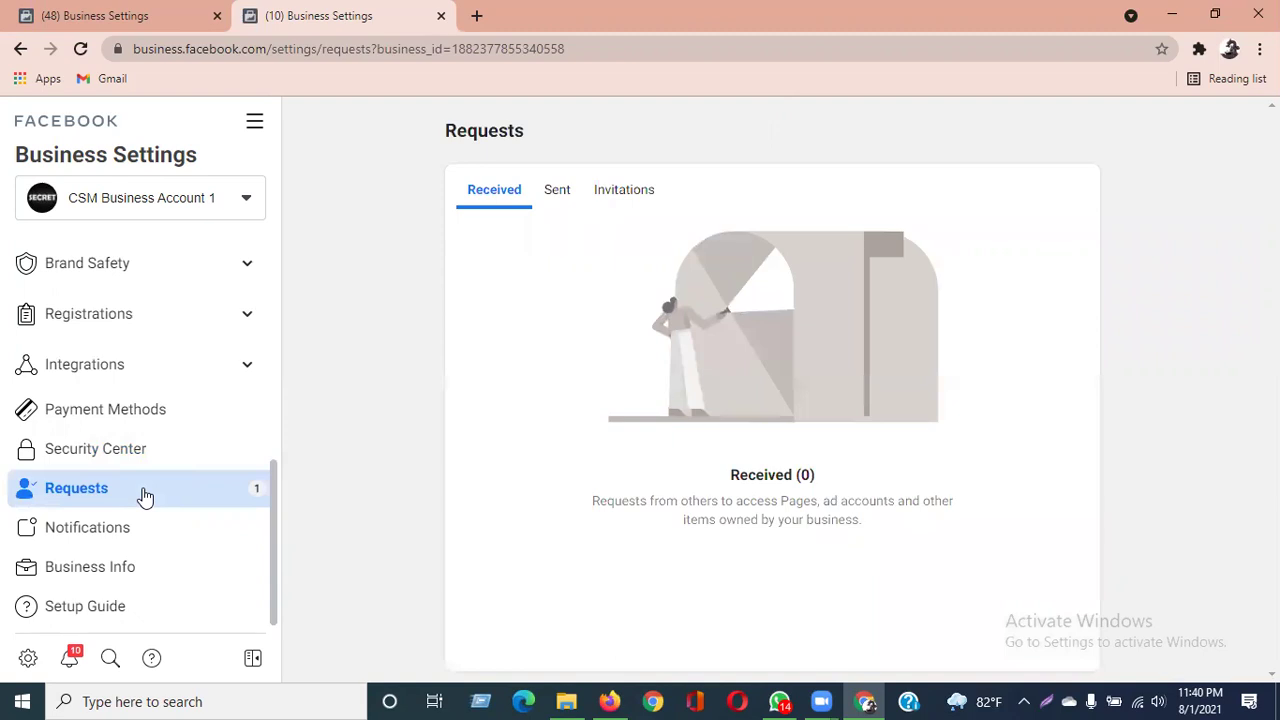
left_click(617, 194)
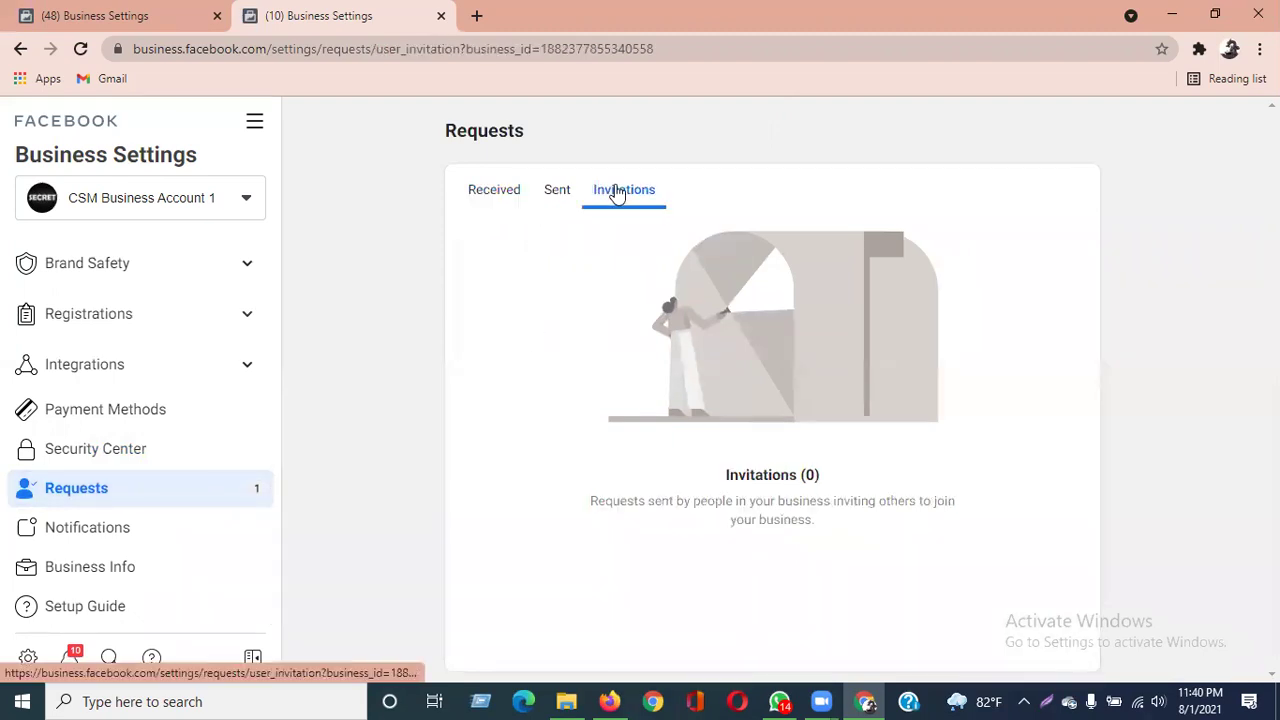
left_click(560, 195)
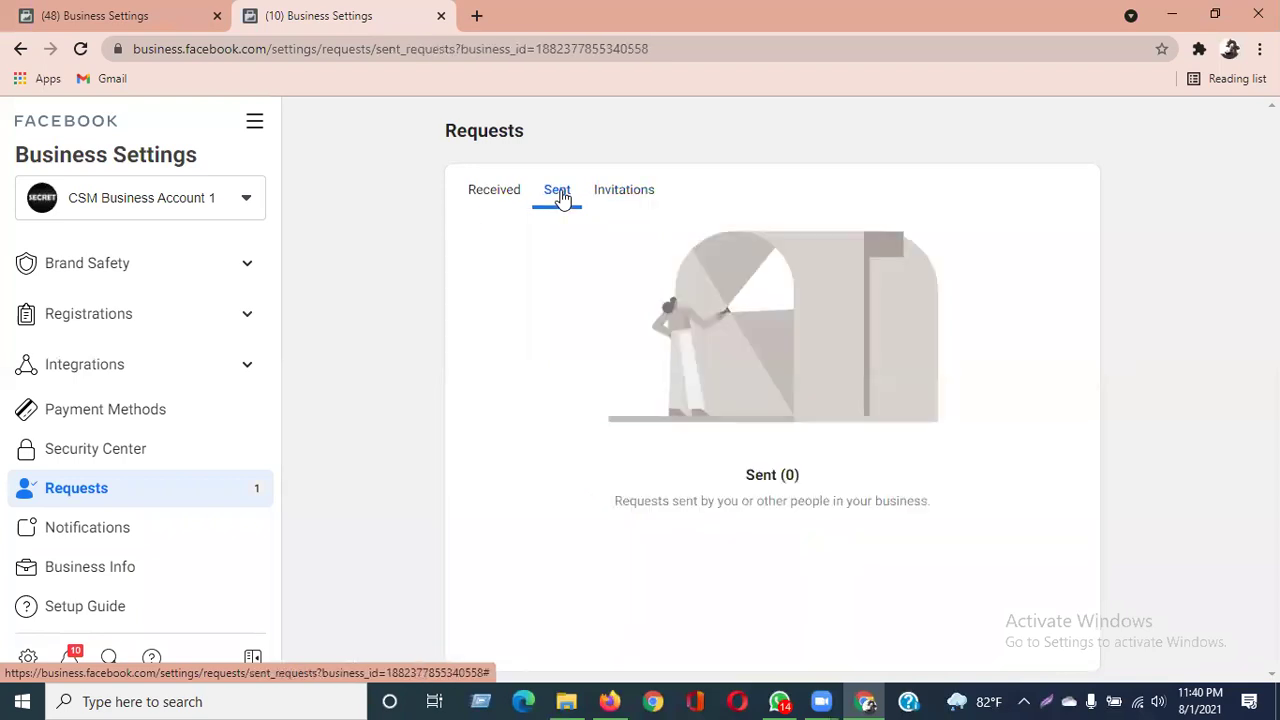
left_click(491, 190)
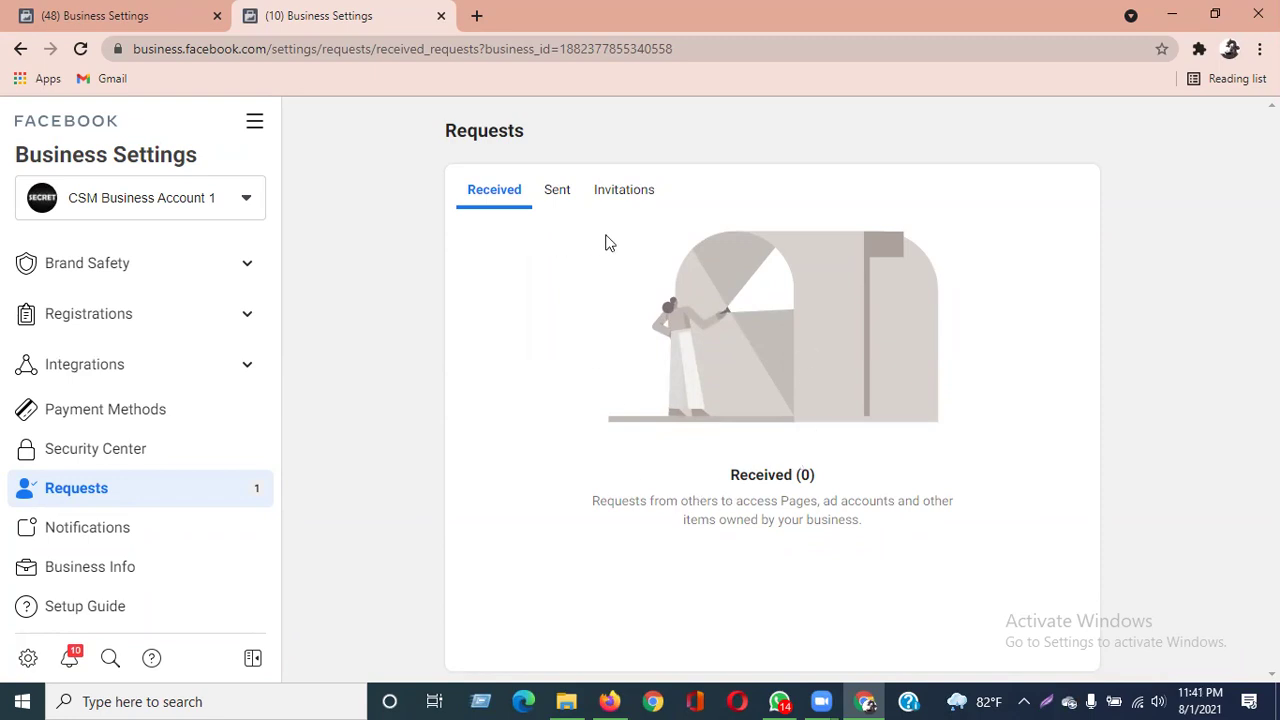
left_click(561, 196)
left_click(613, 190)
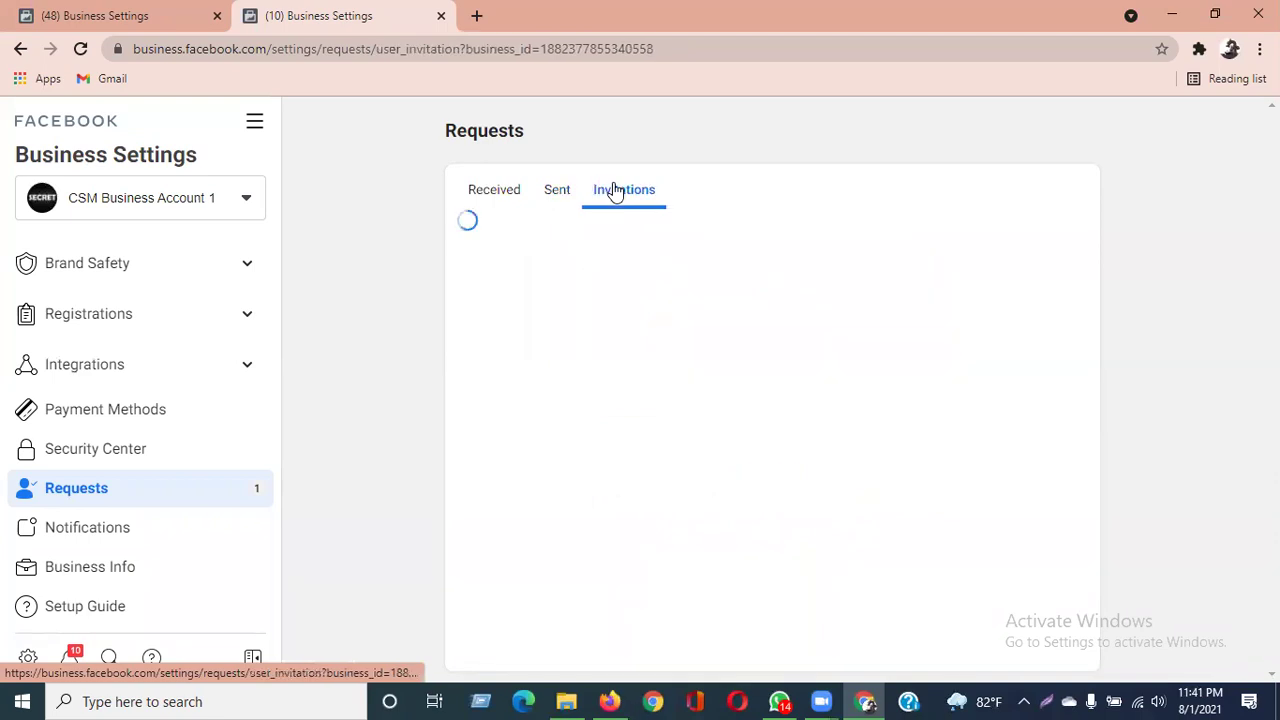
left_click(507, 193)
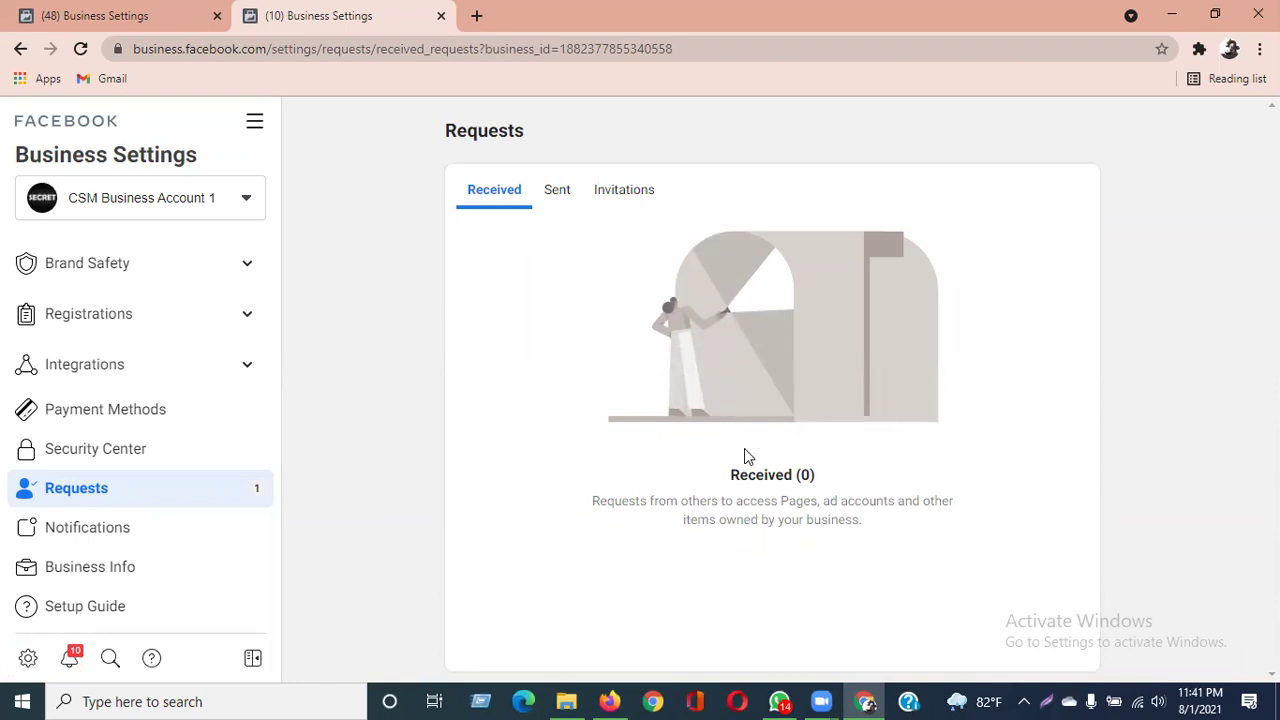
Return to the Security Center and review the Two-Factor Authentication section again.
left_click(84, 453)
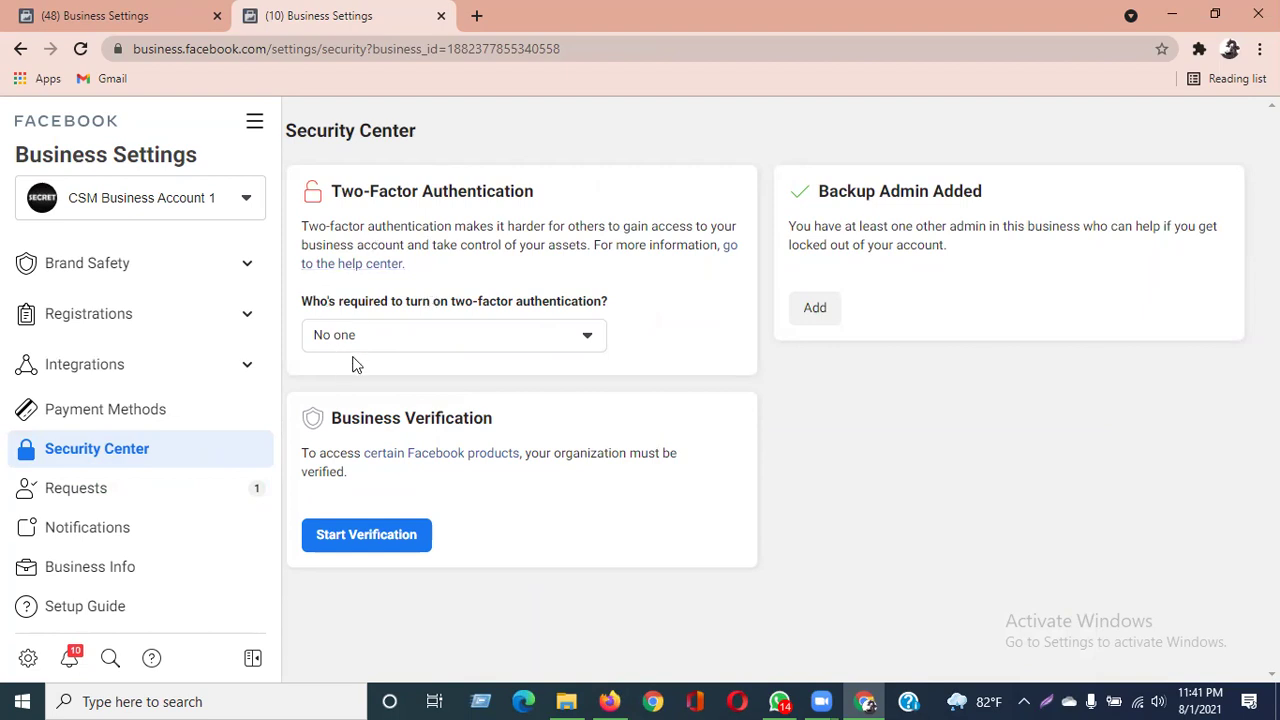
left_click_drag(355, 186, 540, 190)
left_click(540, 190)
left_click_drag(331, 191, 444, 200)
left_click(444, 200)
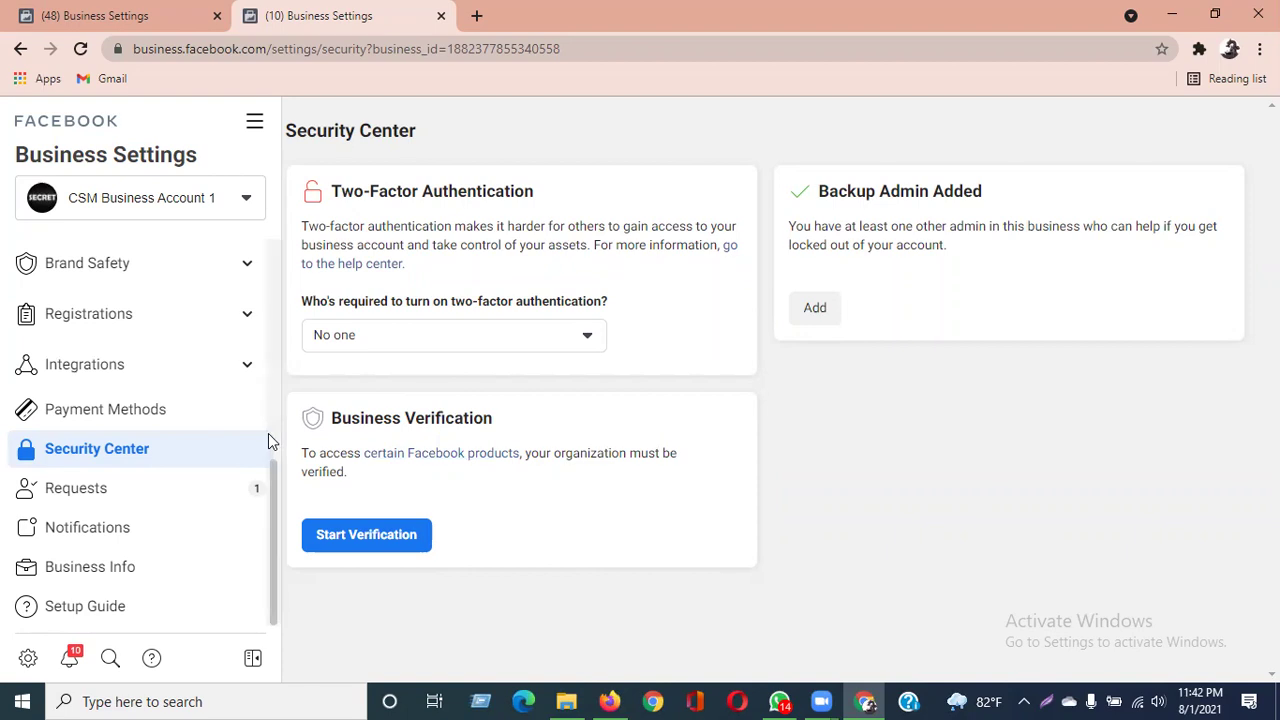
Revisit the business requests and open the Notification Settings for CSM Business Account 1.
left_click(103, 494)
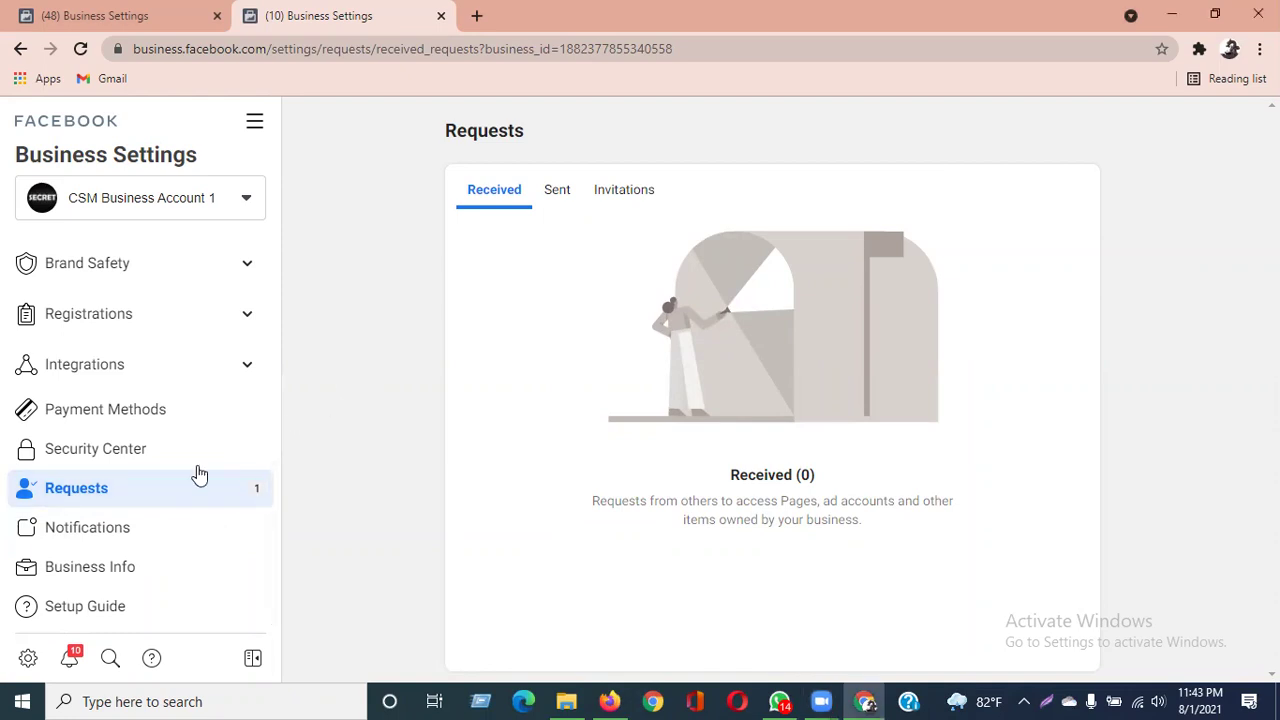
left_click(113, 528)
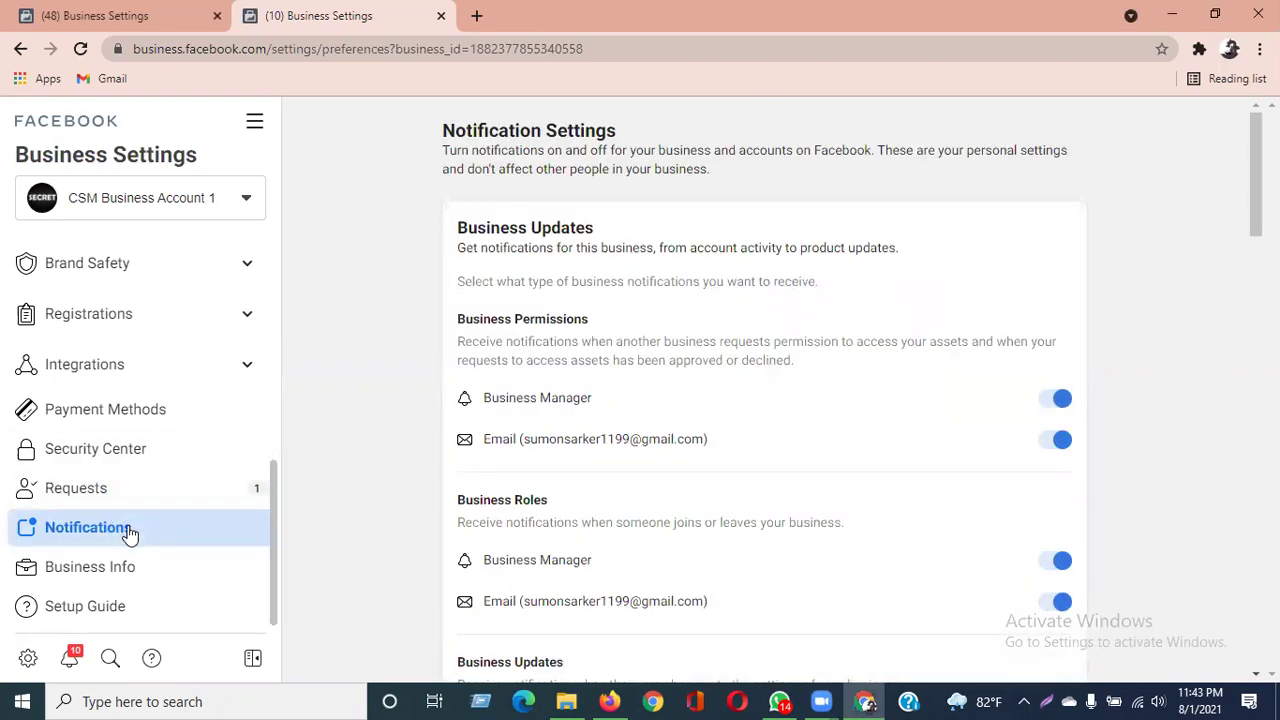
Examine the notification categories for CSM Business Account 1, from Business Permissions and Business Roles down to Catalogs, Pixels and Apps.
scroll(1043, 402, "down", 15)
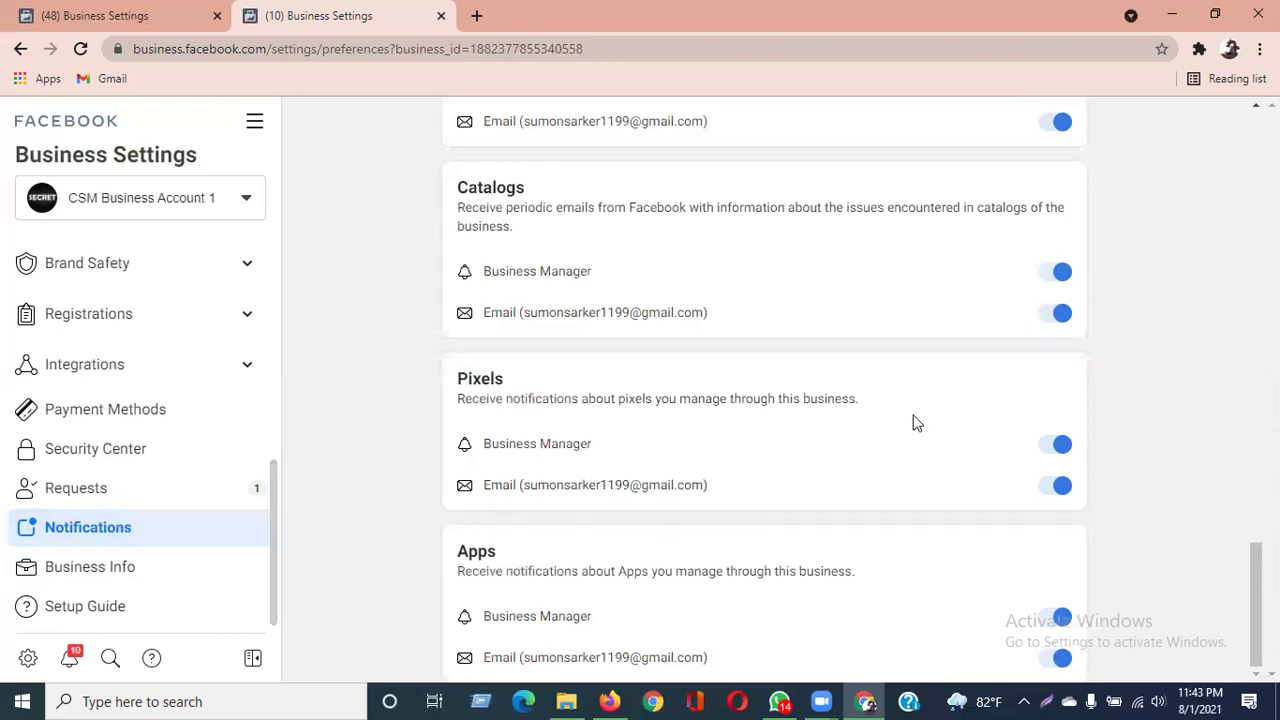
scroll(860, 520, "up", 10)
scroll(870, 521, "up", 5)
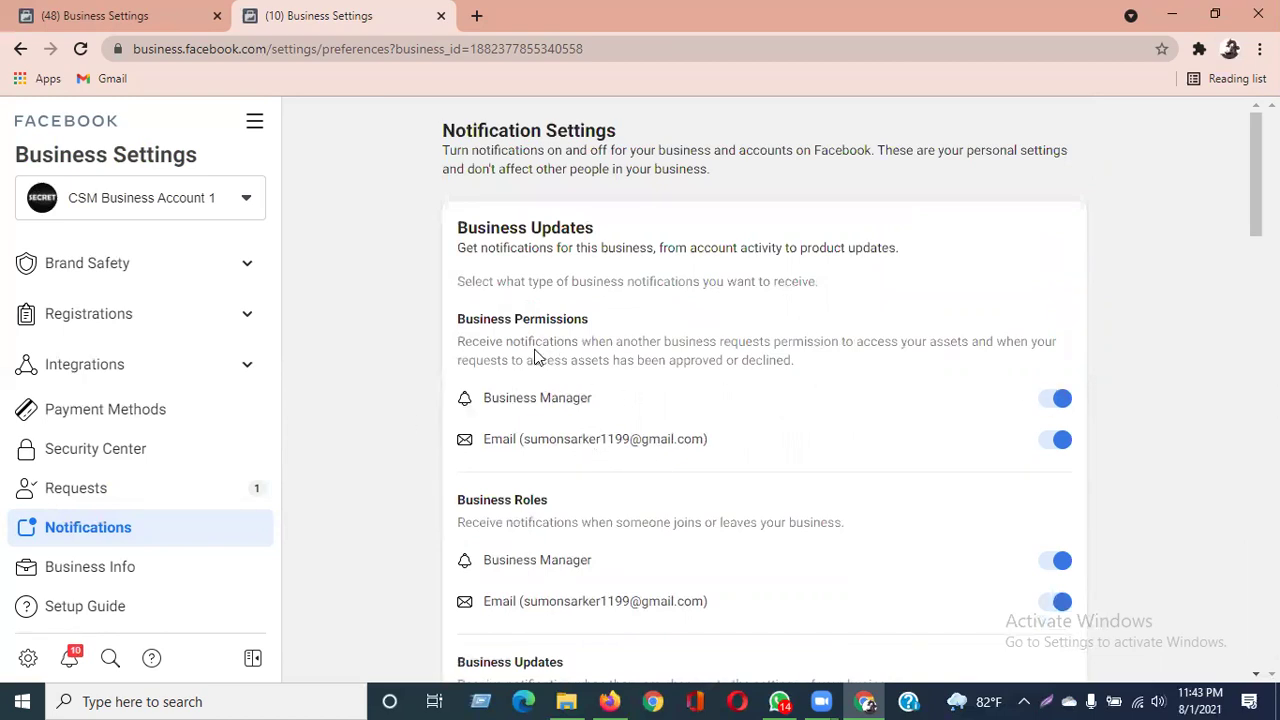
left_click_drag(458, 319, 703, 330)
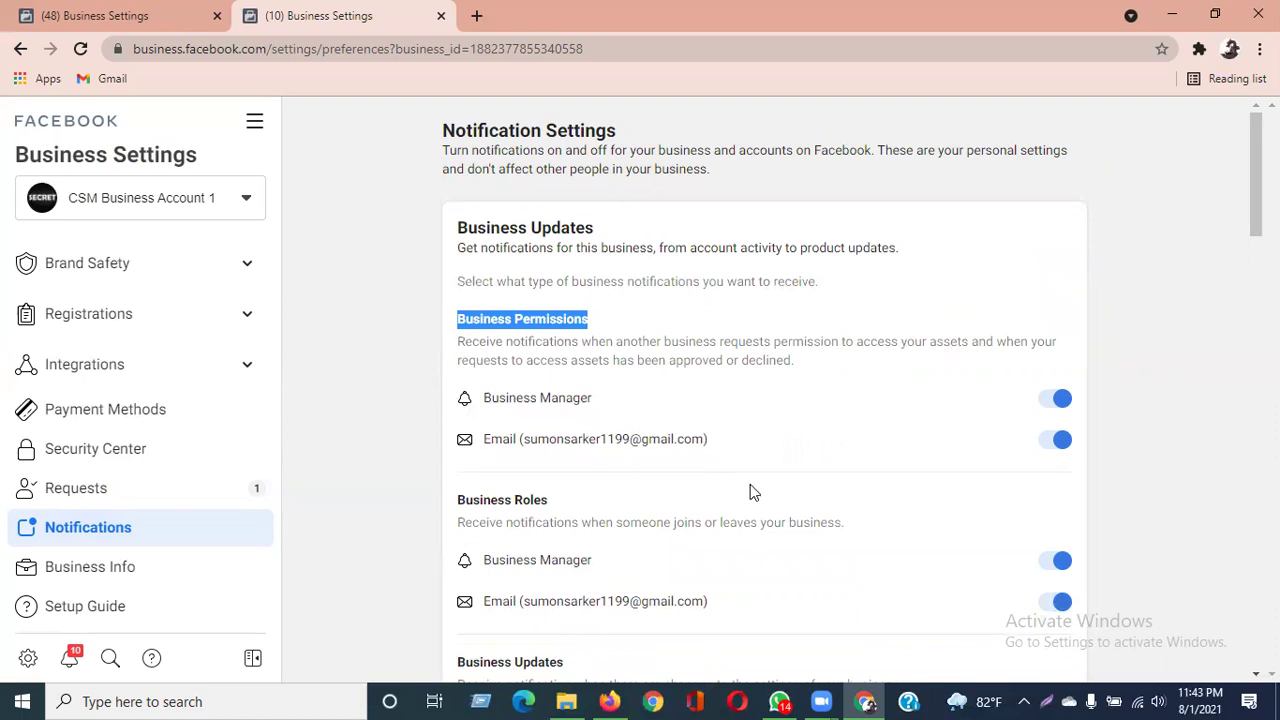
scroll(754, 494, "down", 2)
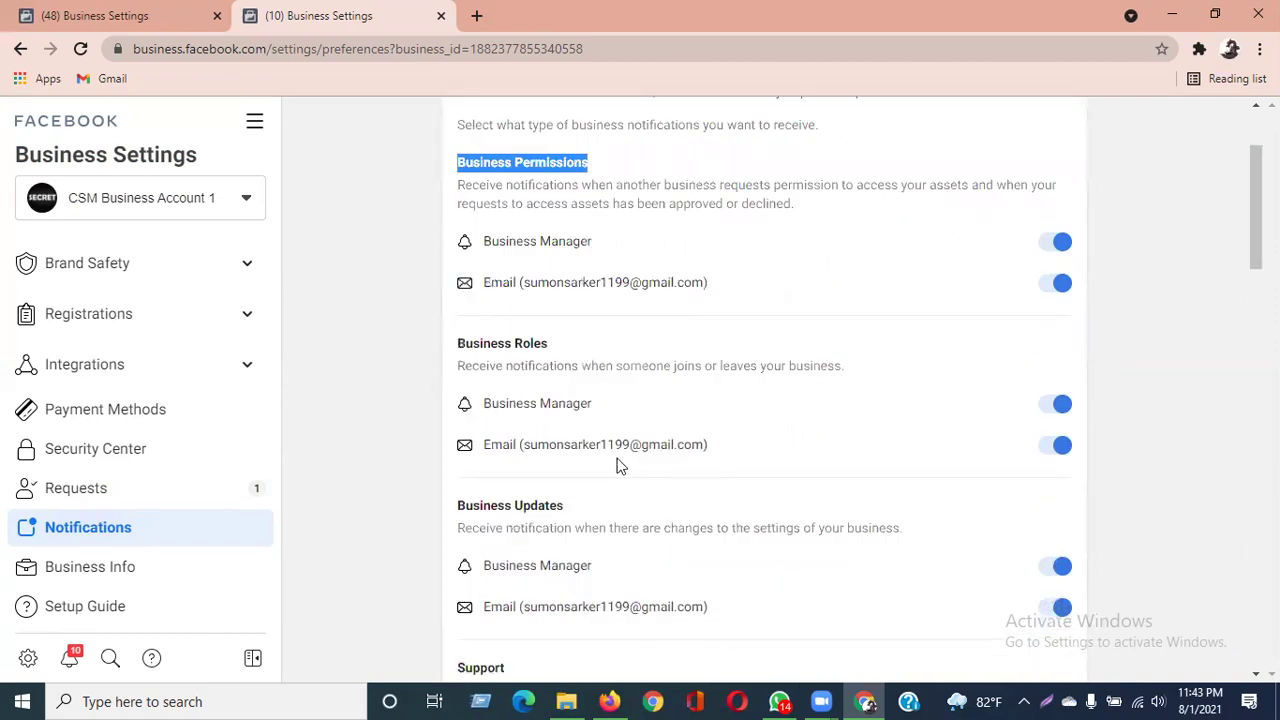
scroll(614, 449, "down", 3)
scroll(1030, 400, "down", 15)
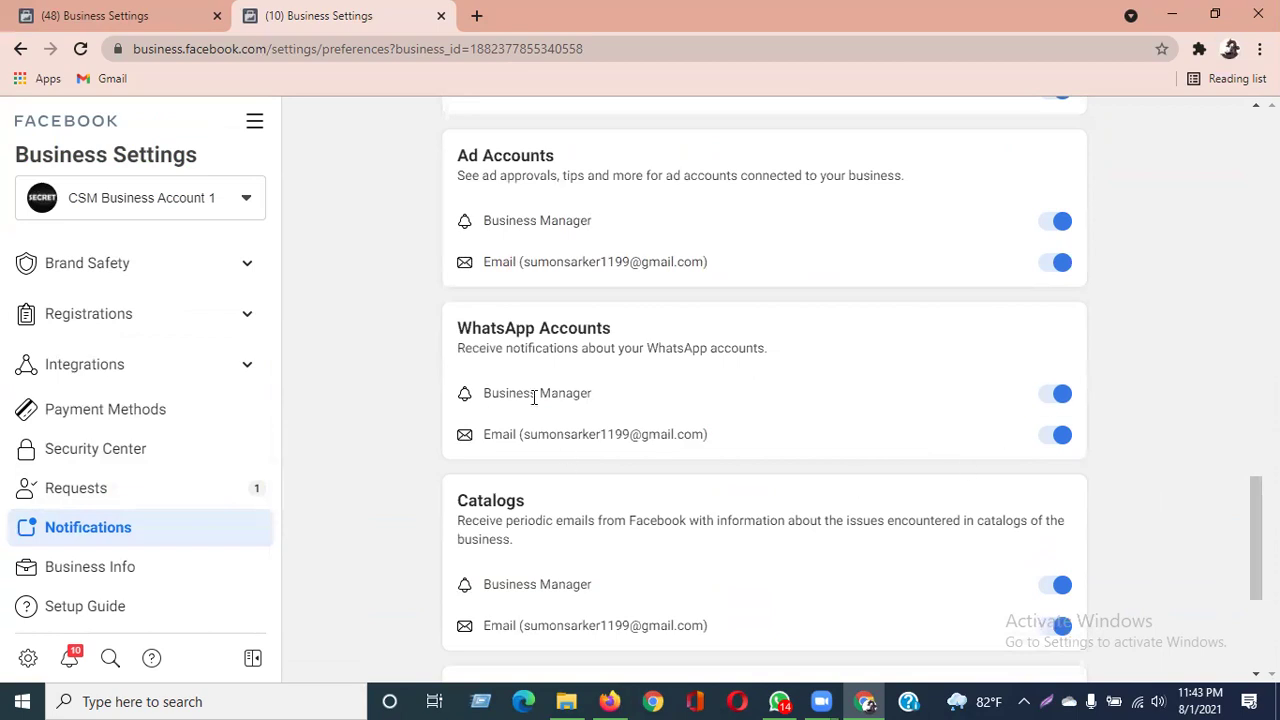
scroll(620, 575, "down", 3)
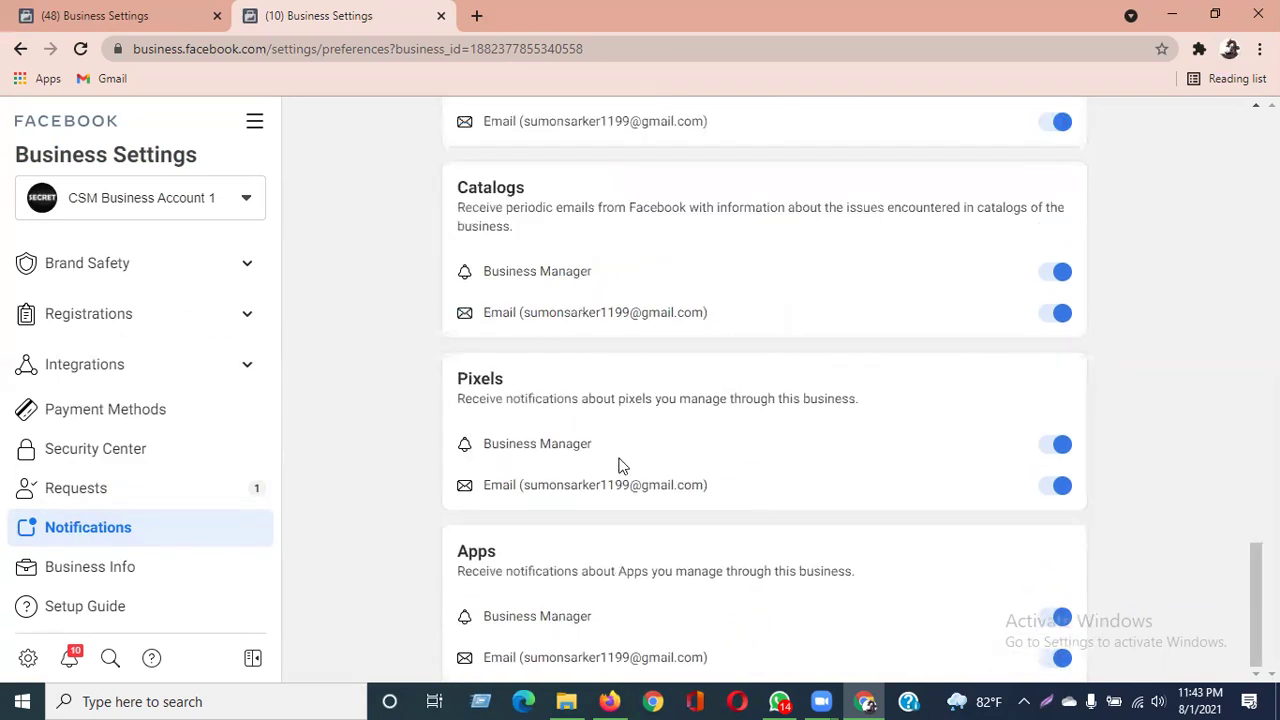
Go back over the notification options, from WhatsApp Accounts and Partner Program Updates up to the Business Roles and Business Permissions switches.
scroll(535, 510, "up", 1)
scroll(528, 515, "up", 6)
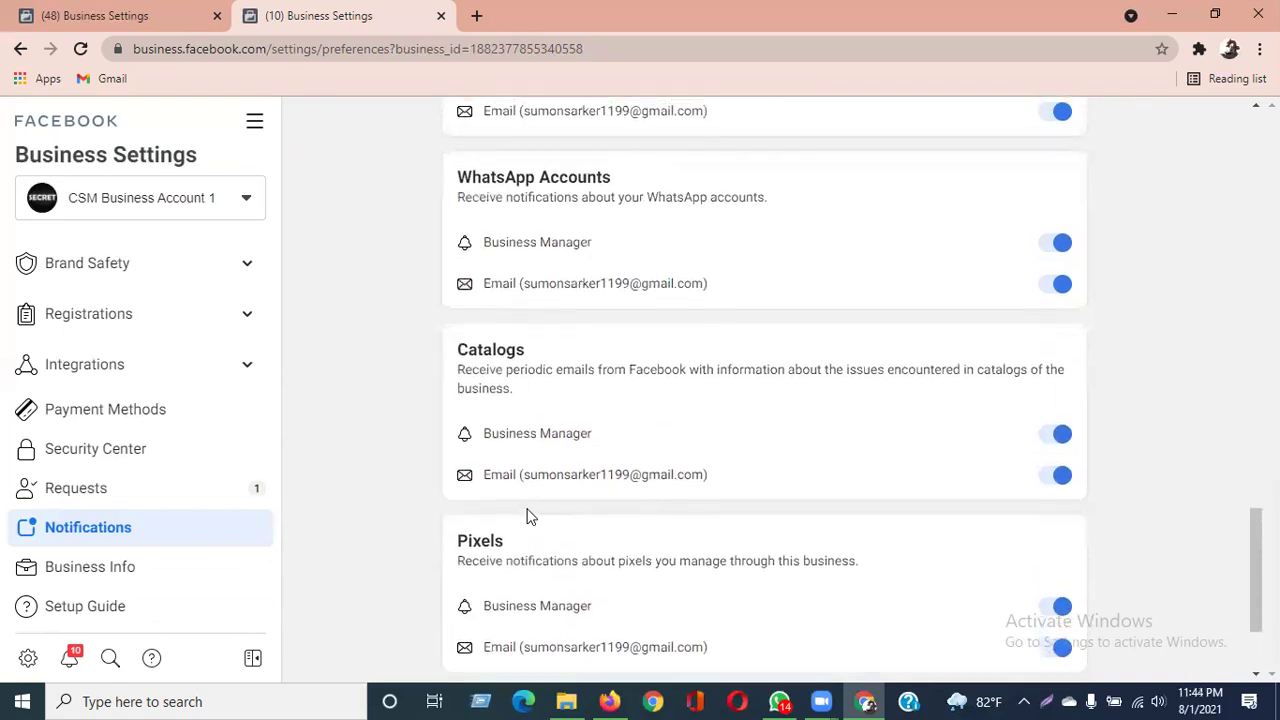
scroll(488, 300, "up", 5)
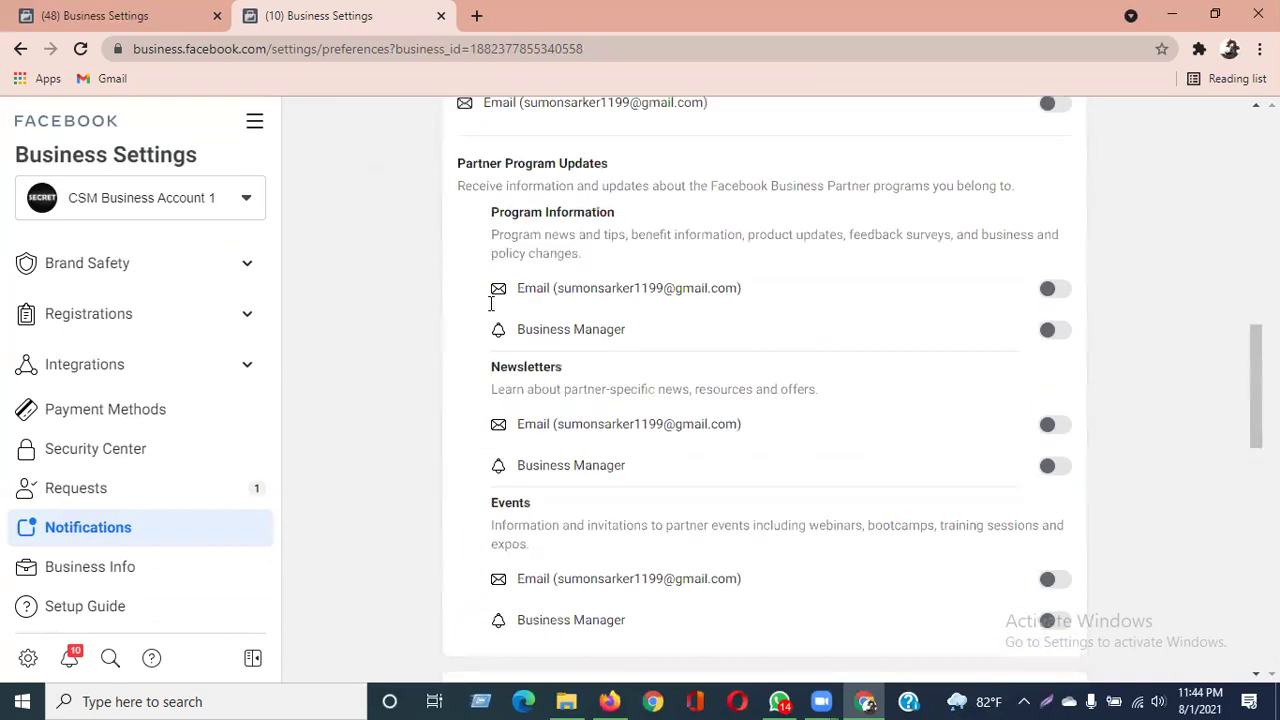
scroll(510, 376, "up", 1)
scroll(510, 376, "up", 5)
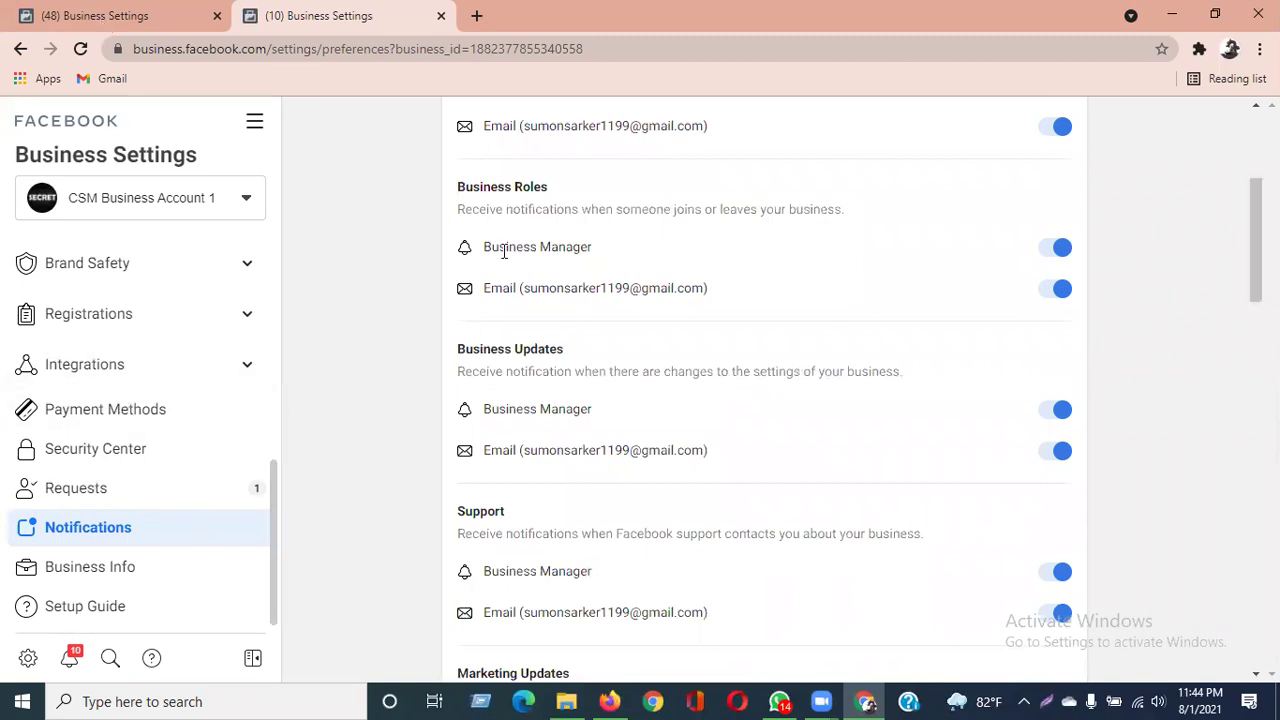
scroll(505, 265, "up", 3)
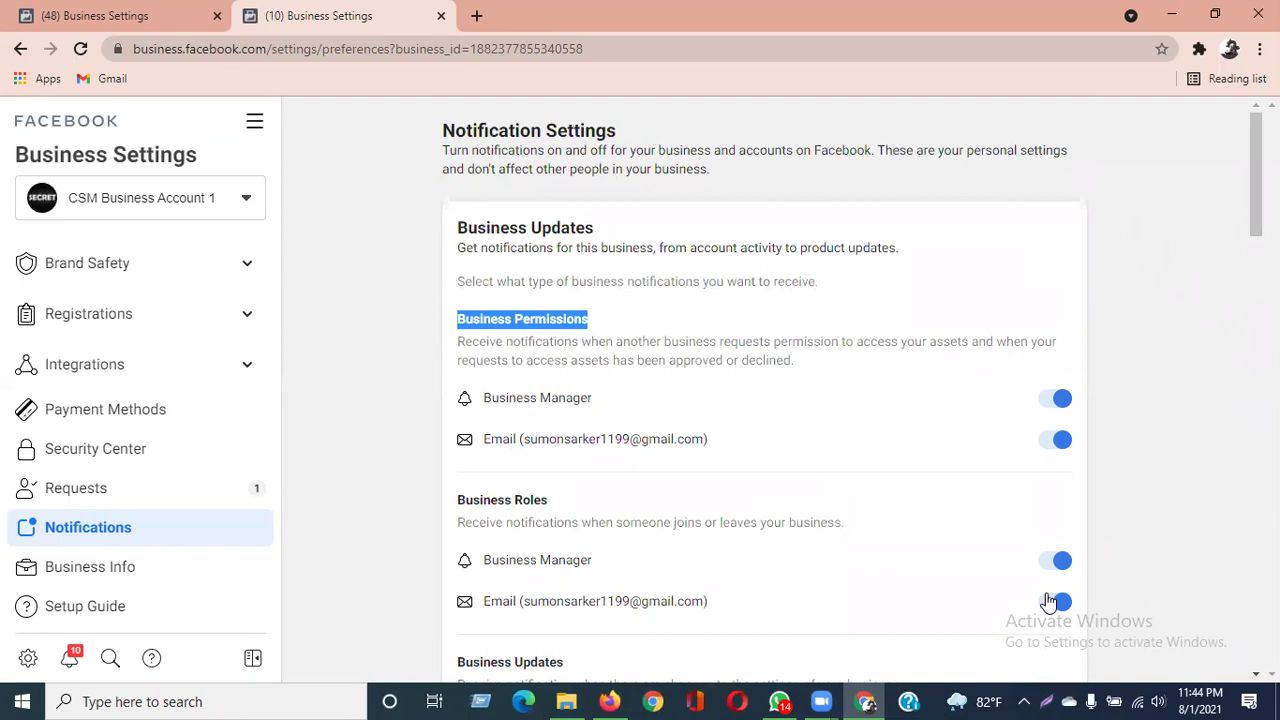
scroll(1048, 601, "down", 2)
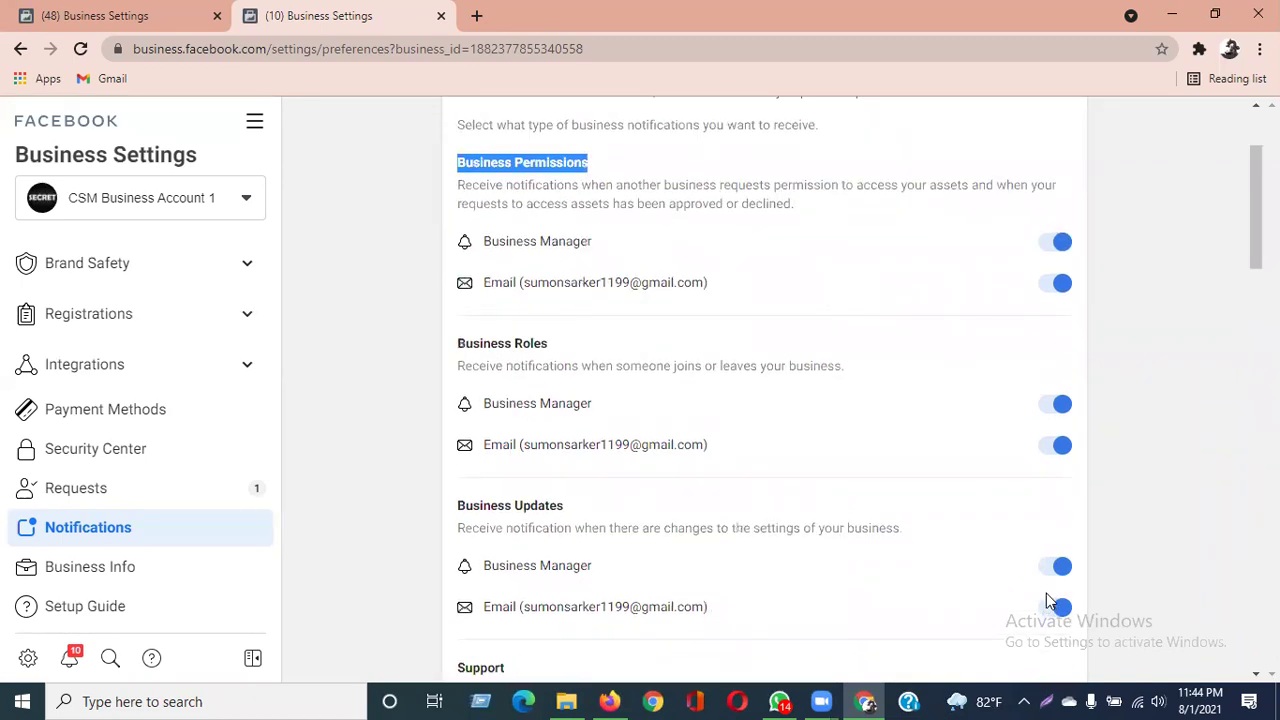
scroll(1100, 320, "up", 2)
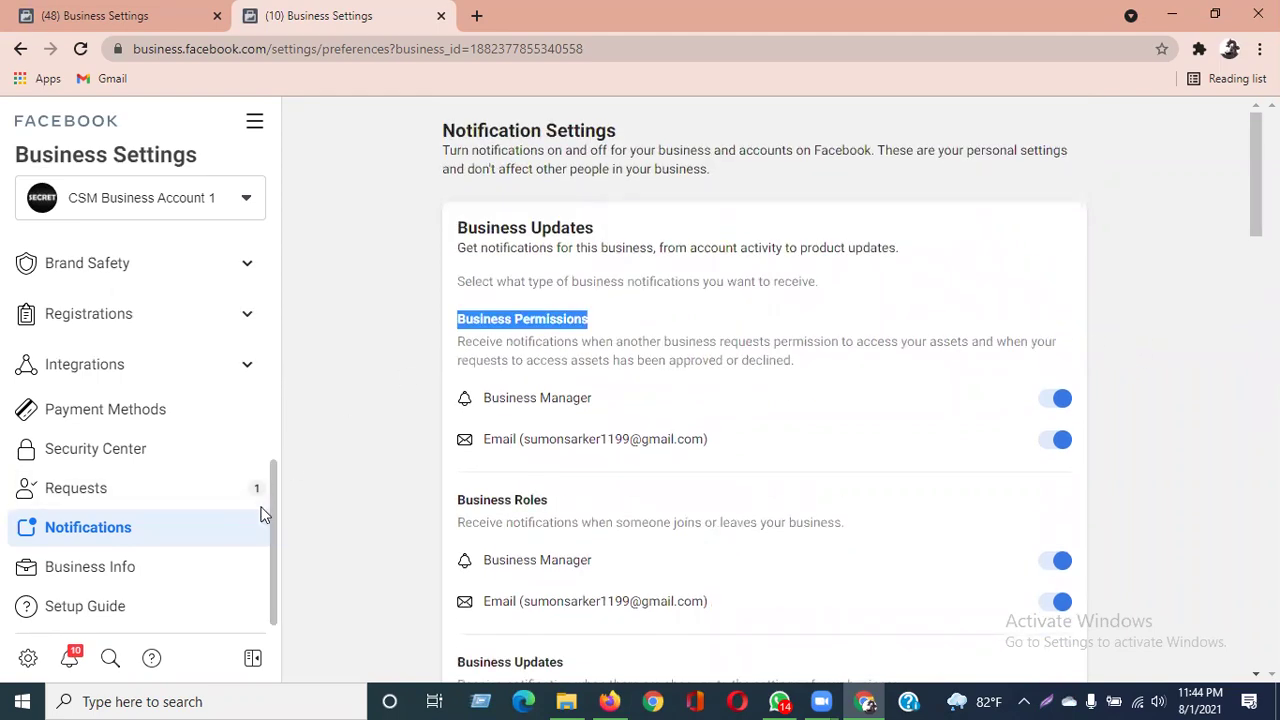
Open the Business Info page and review the legal name, address and Business Verification Status under Business Details.
left_click(117, 580)
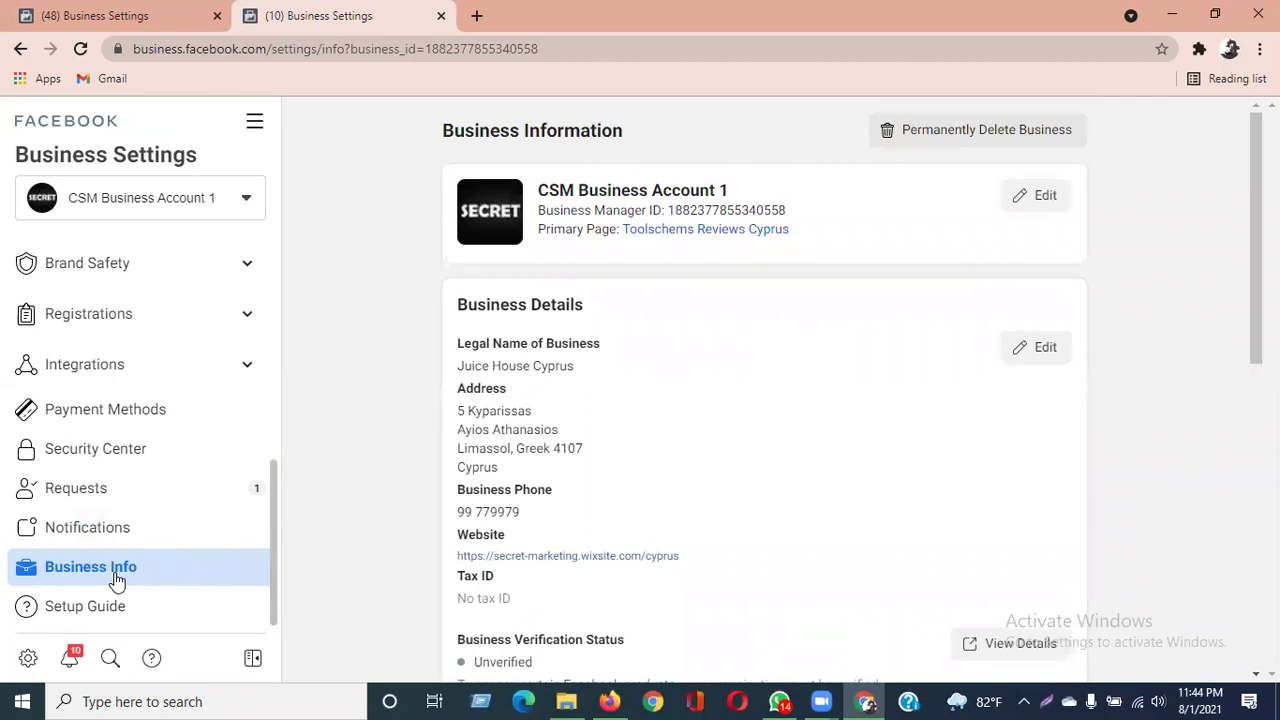
scroll(613, 394, "down", 2)
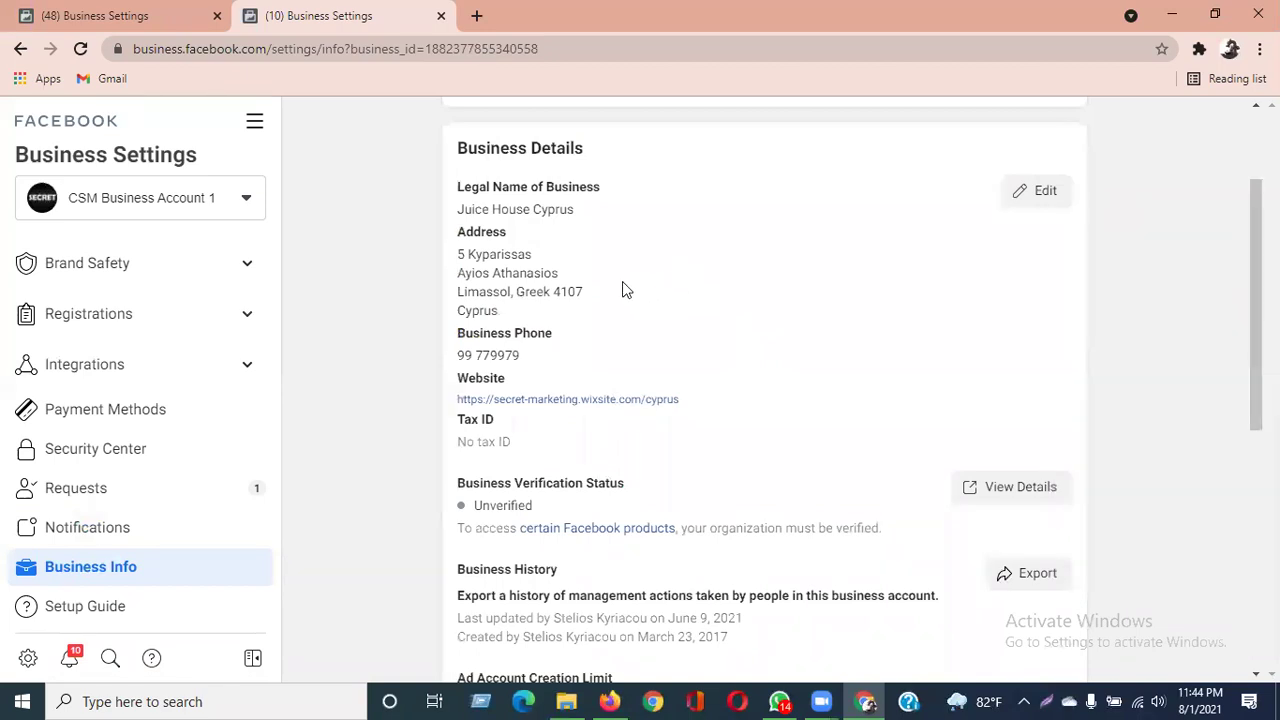
left_click_drag(459, 213, 571, 211)
left_click_drag(497, 257, 566, 300)
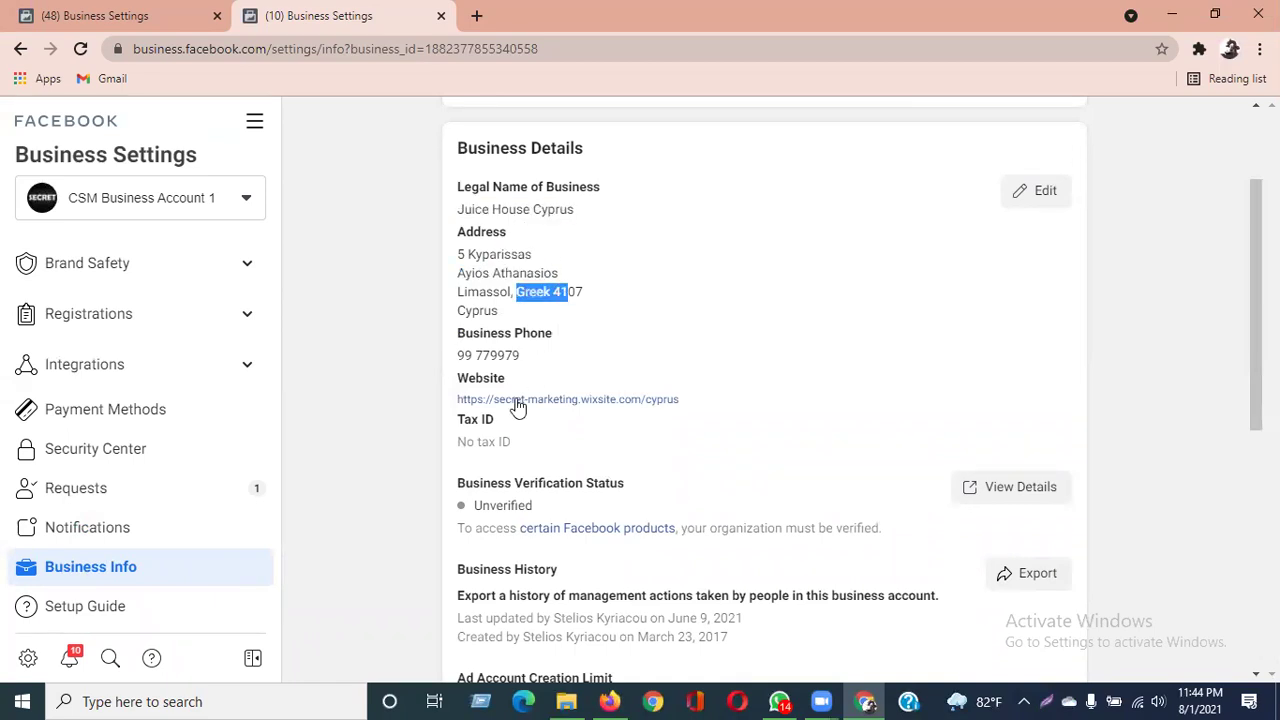
scroll(546, 451, "down", 2)
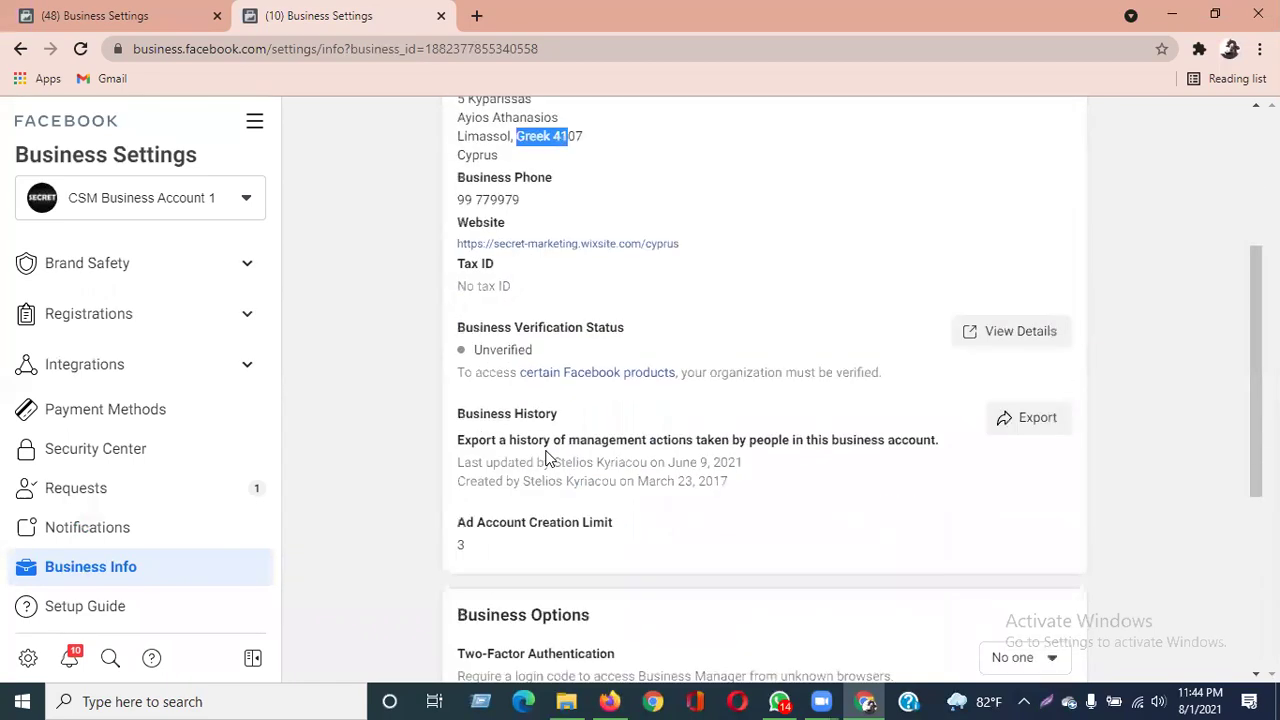
left_click_drag(457, 330, 466, 330)
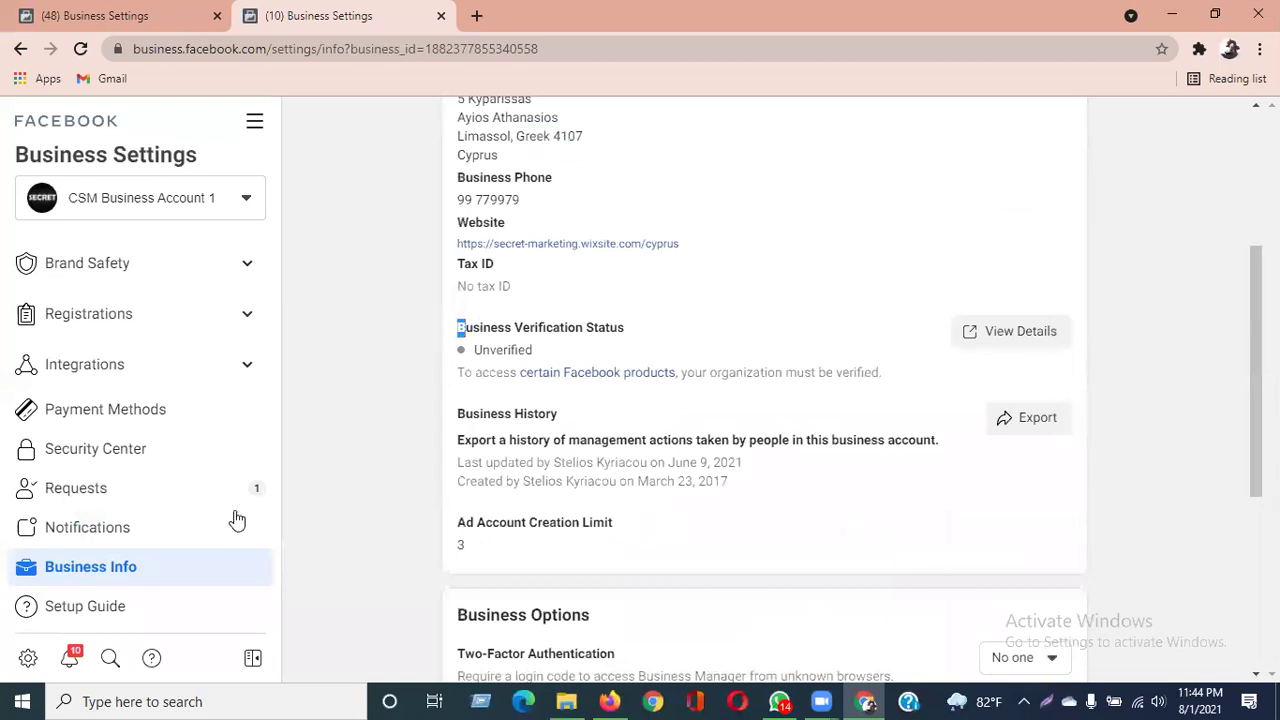
left_click(452, 334)
left_click_drag(533, 352, 473, 355)
Check Business Verification in the Security Center, and return to the verification status in Business Info.
left_click(117, 461)
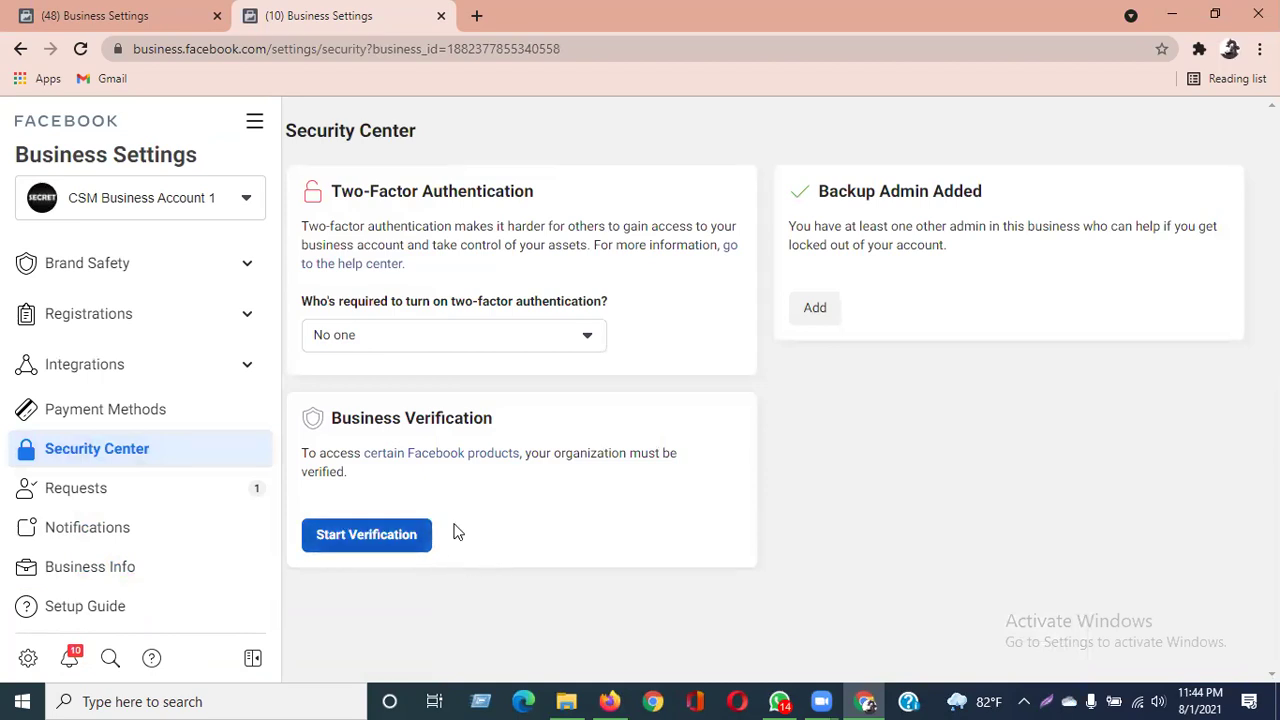
left_click(114, 566)
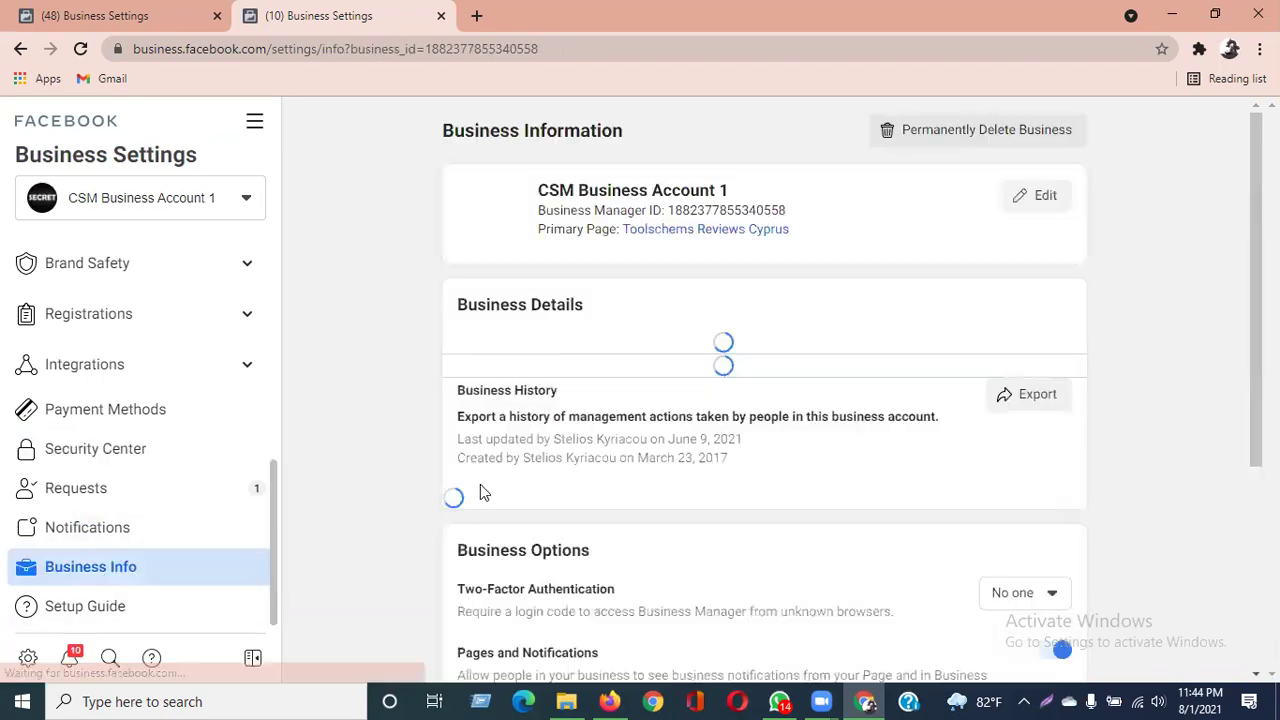
scroll(548, 605, "down", 3)
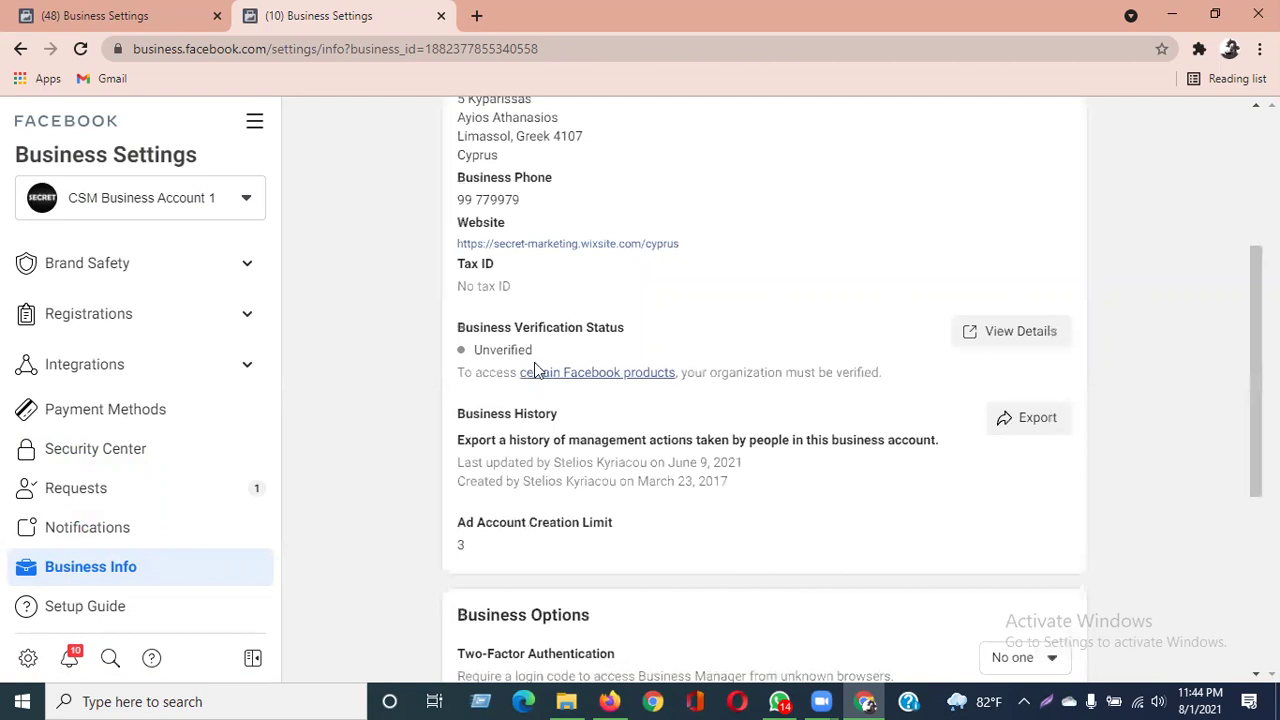
left_click_drag(518, 349, 474, 349)
left_click(500, 345)
Review the Business History, Business Options and My Info sections of the business information.
scroll(843, 540, "down", 2)
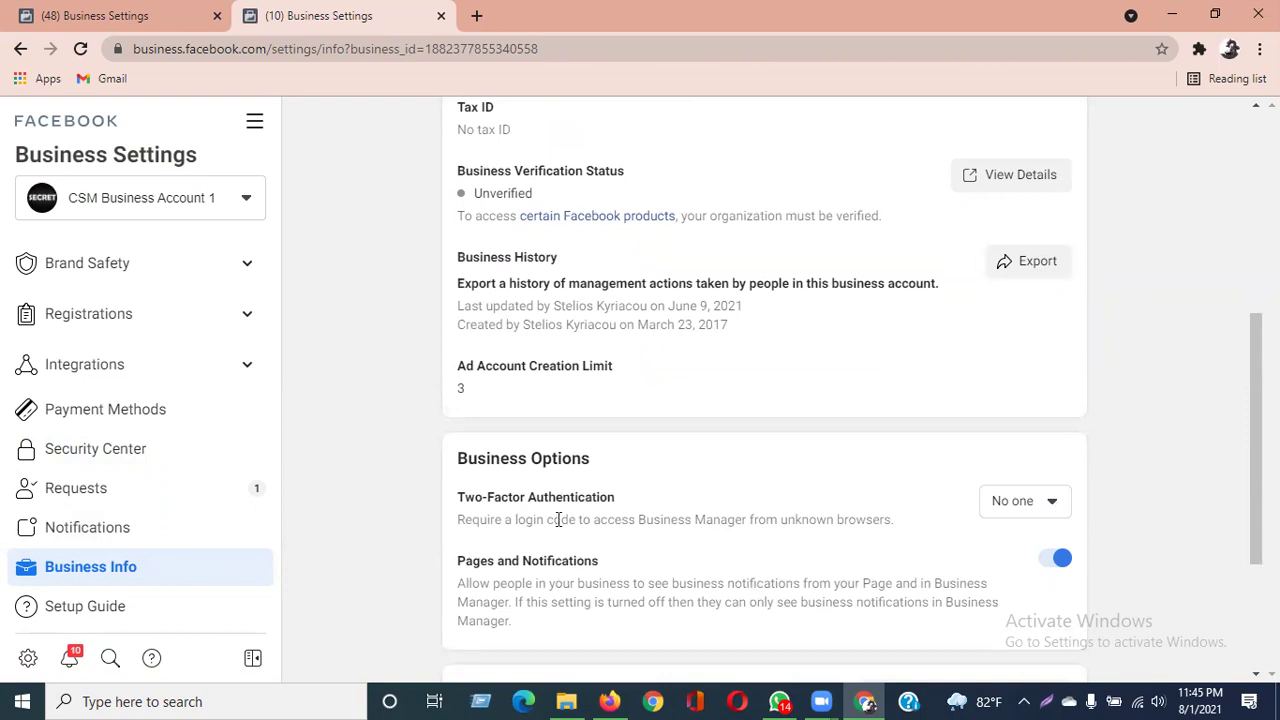
scroll(560, 525, "down", 3)
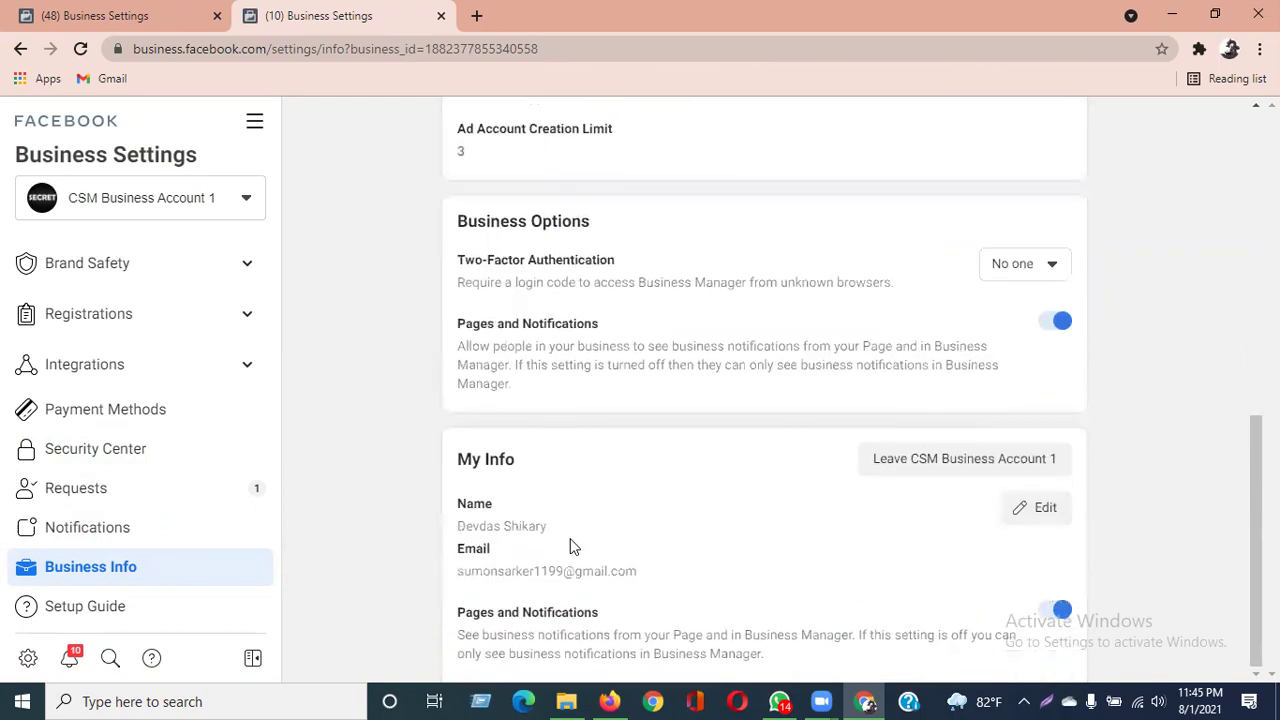
scroll(622, 516, "up", 10)
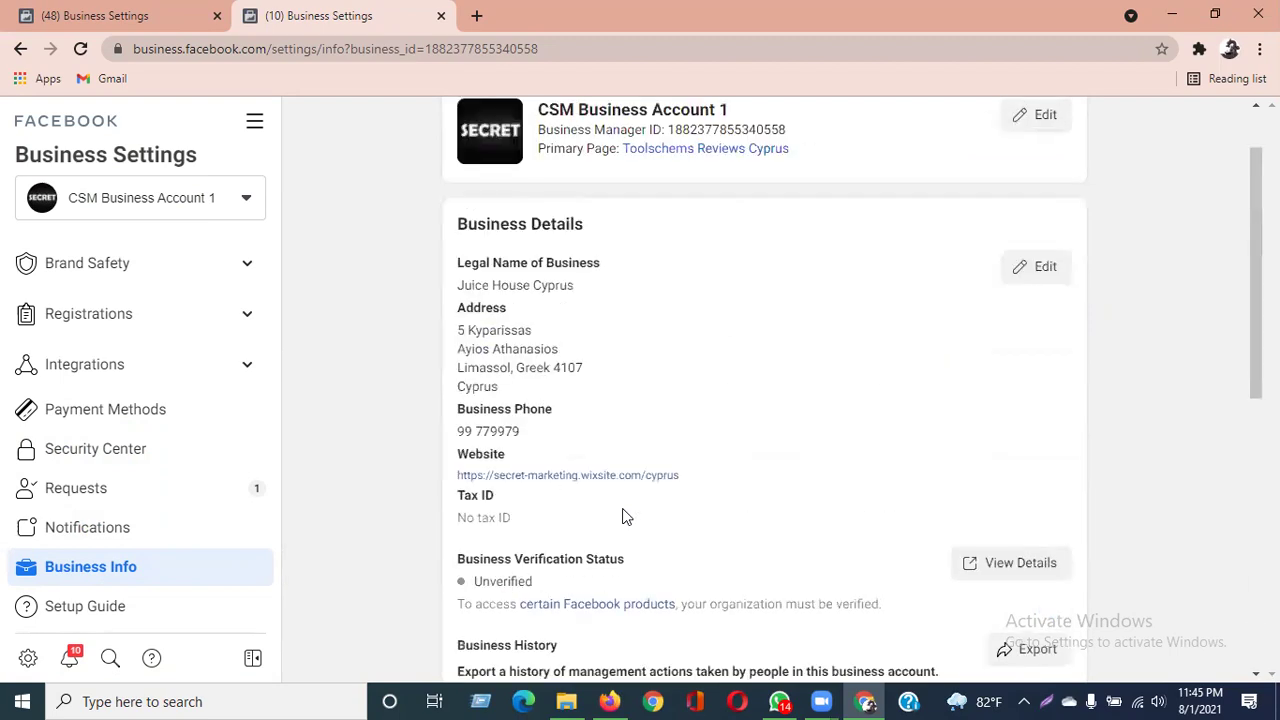
Open the Setup Guide and look through its key tasks for ad accounts, Pages and people.
left_click(85, 610)
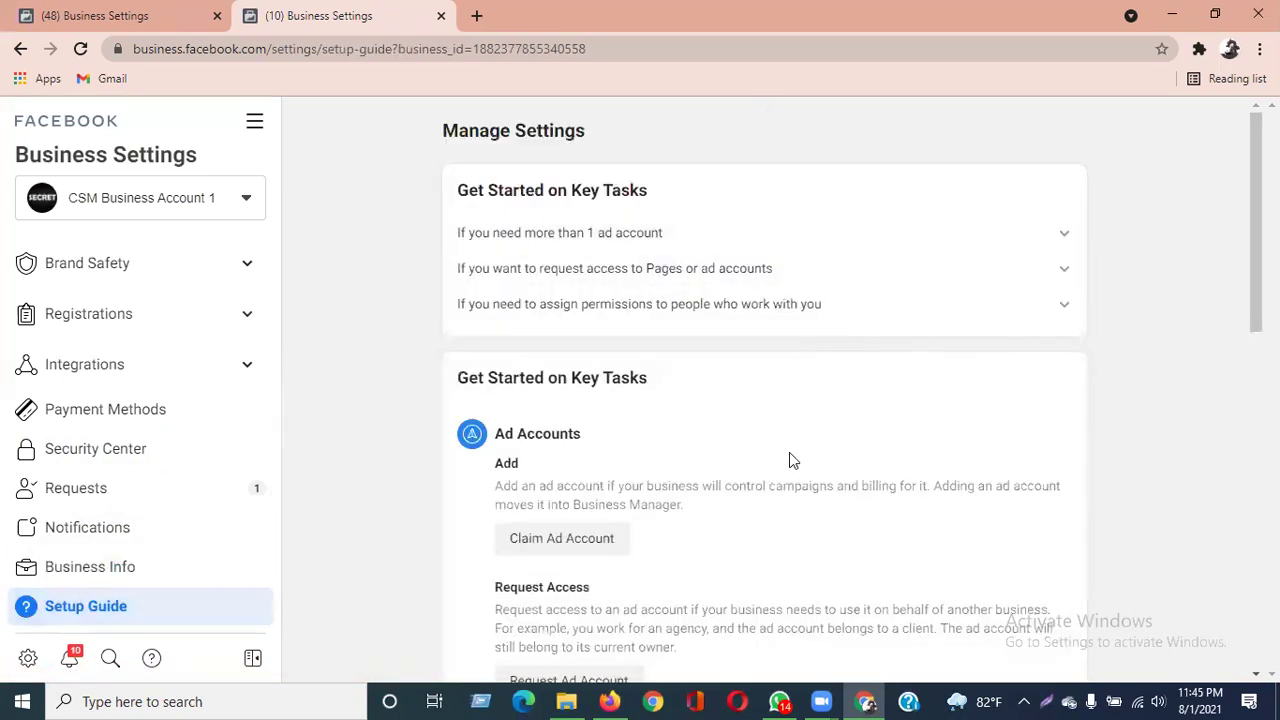
scroll(871, 420, "down", 8)
scroll(871, 416, "down", 1)
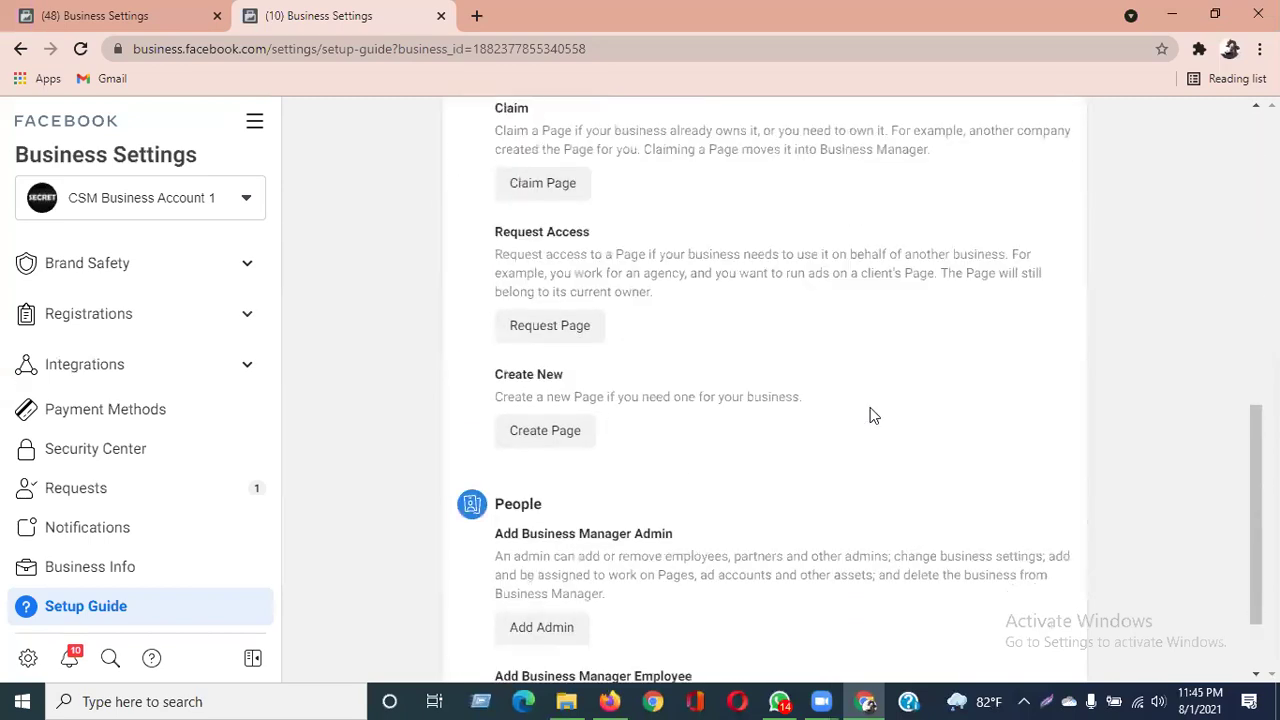
scroll(871, 420, "up", 8)
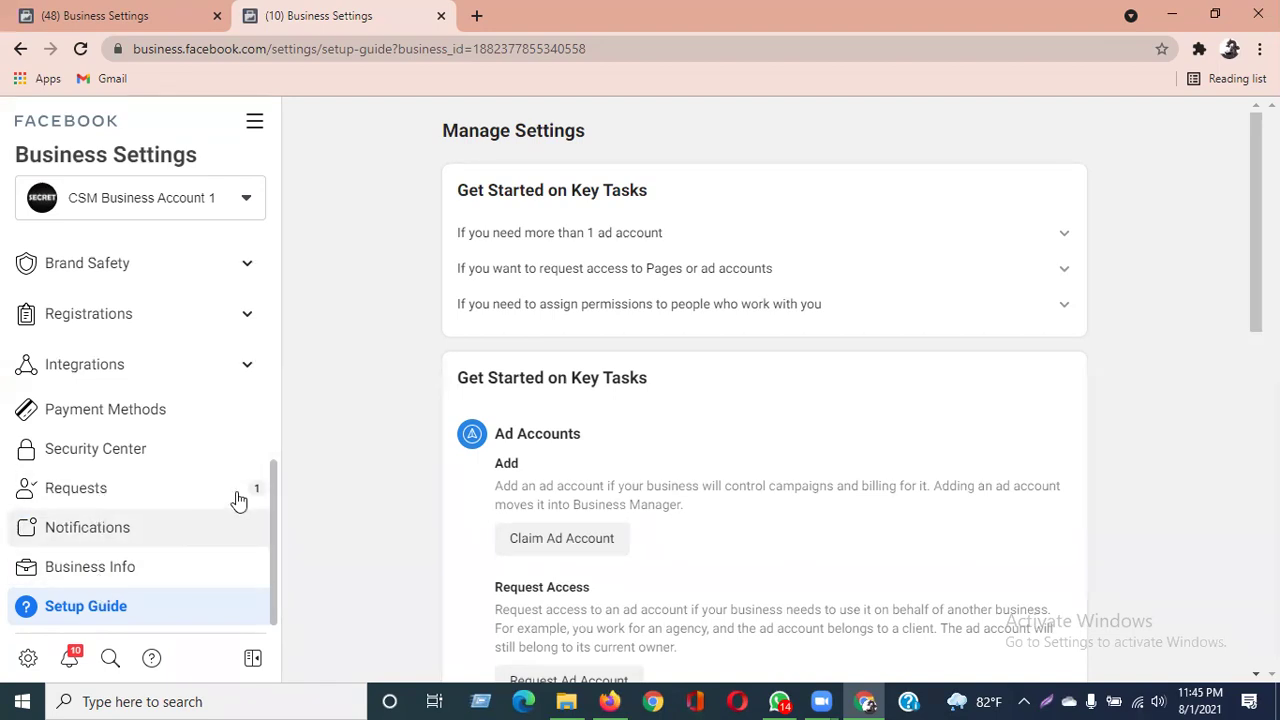
Look over the Business Settings categories from Users and Accounts to Setup Guide, and the guide's Pages tasks.
left_click_drag(274, 466, 283, 256)
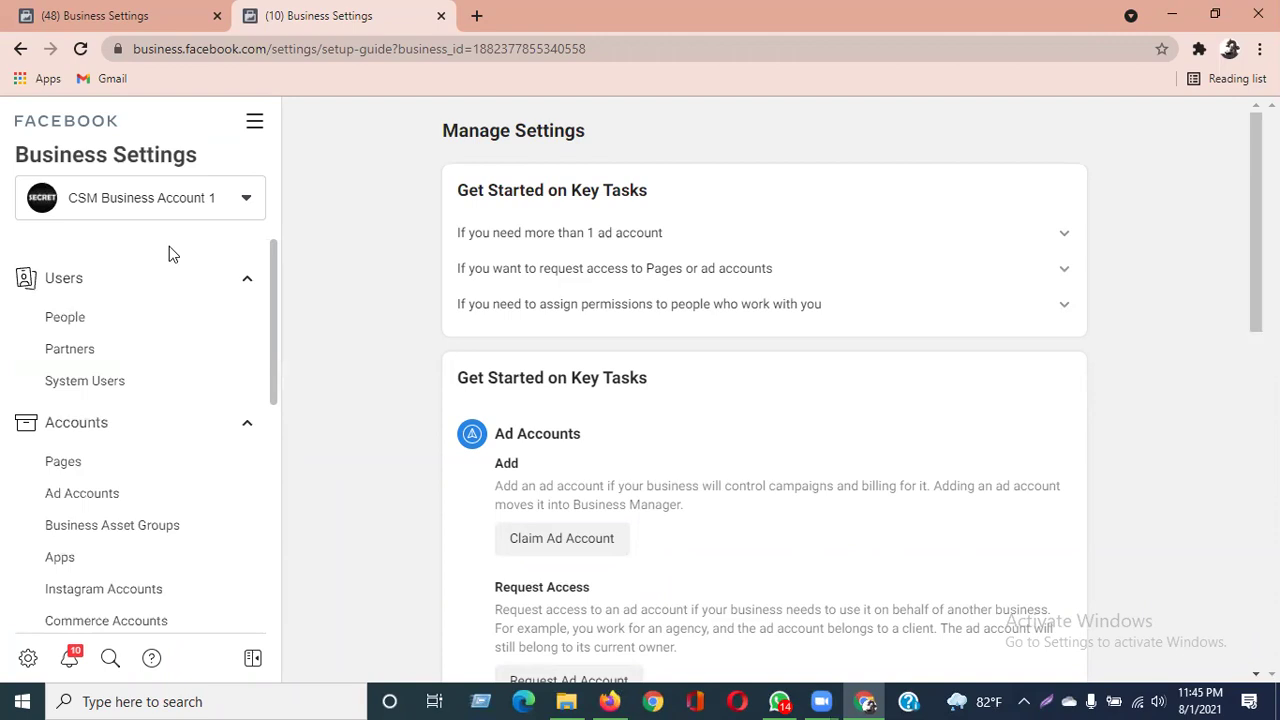
scroll(131, 503, "down", 8)
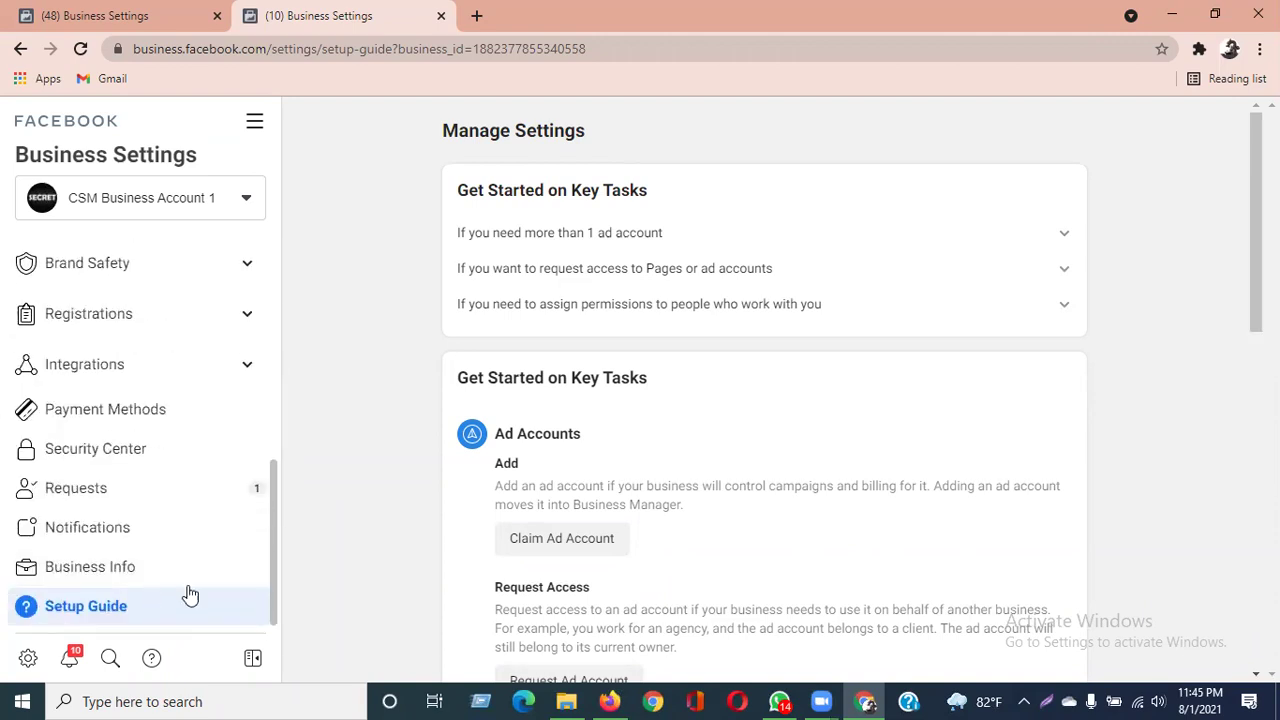
left_click_drag(277, 557, 280, 313)
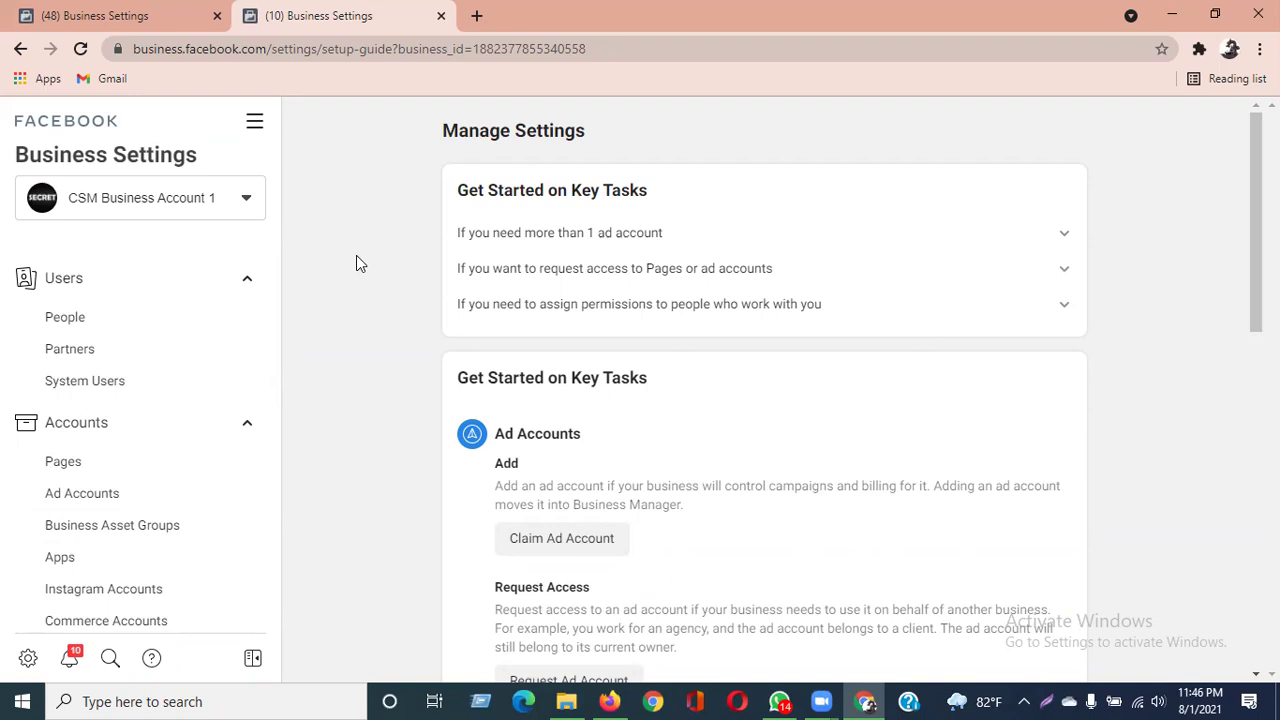
scroll(356, 263, "down", 6)
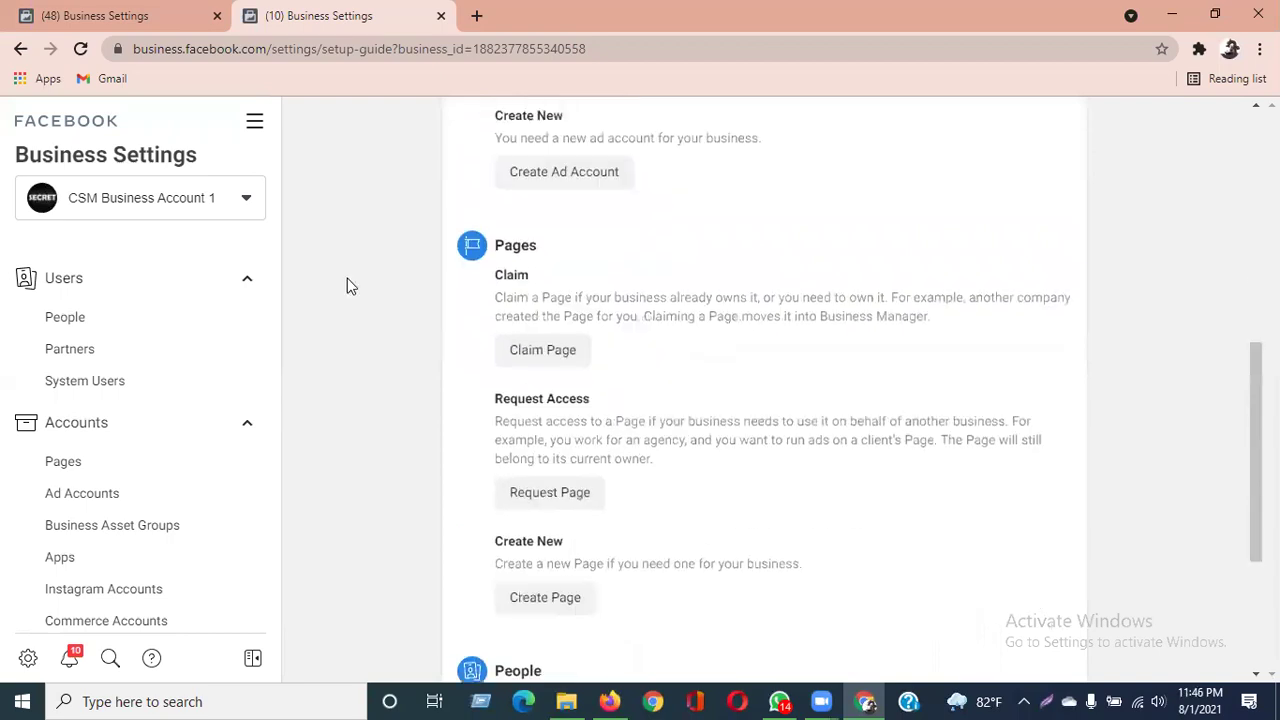
scroll(180, 392, "down", 1)
View the options under Data Sources, collapse the category, and look over the remaining settings down to Setup Guide.
scroll(180, 392, "down", 5)
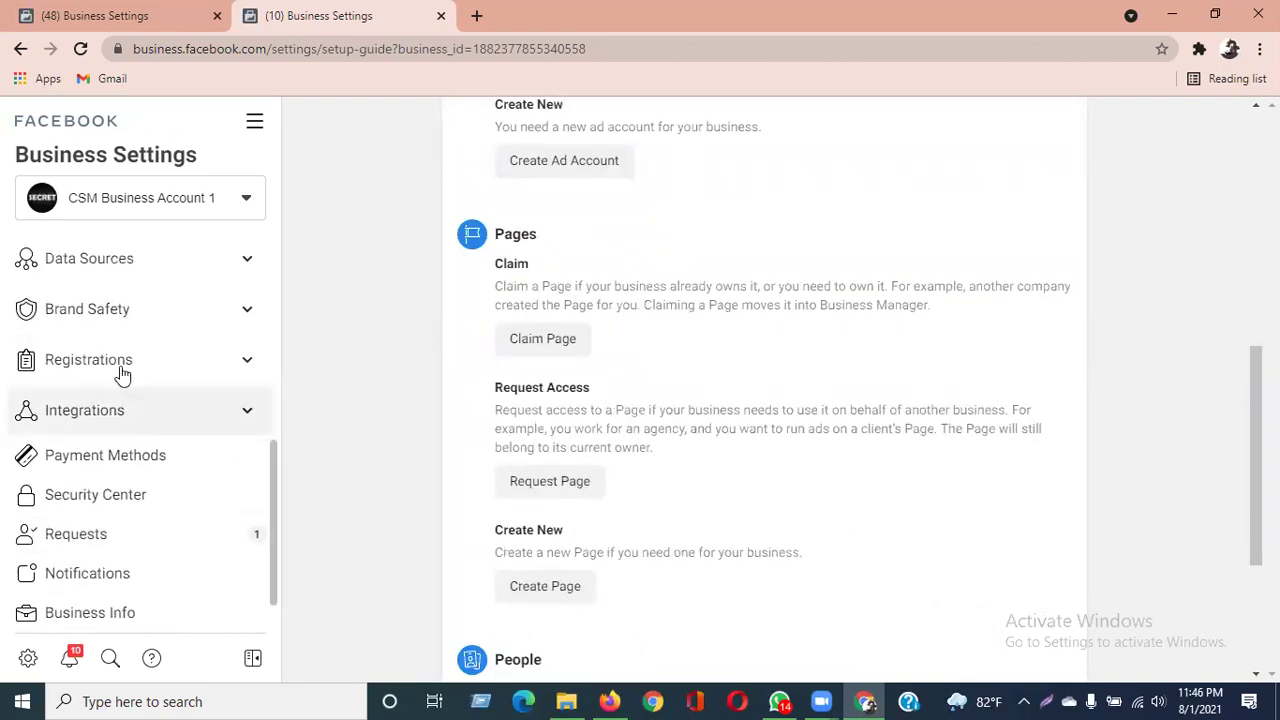
left_click(146, 264)
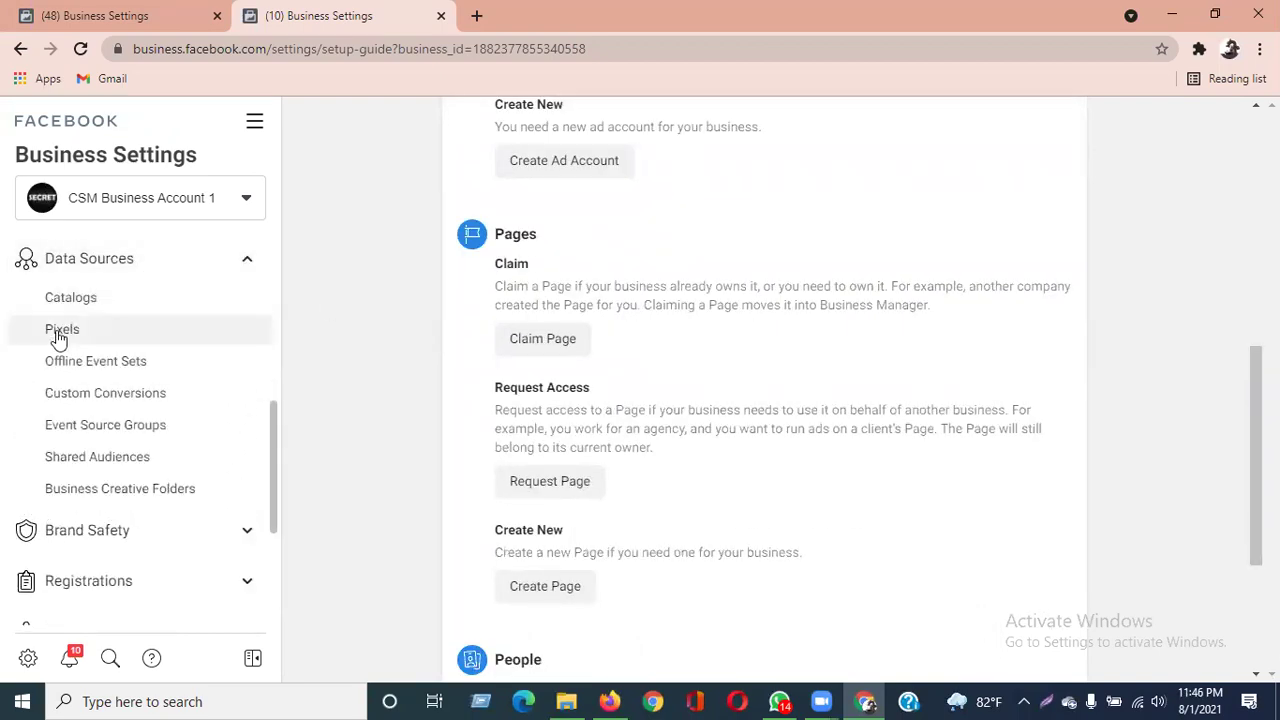
left_click(246, 261)
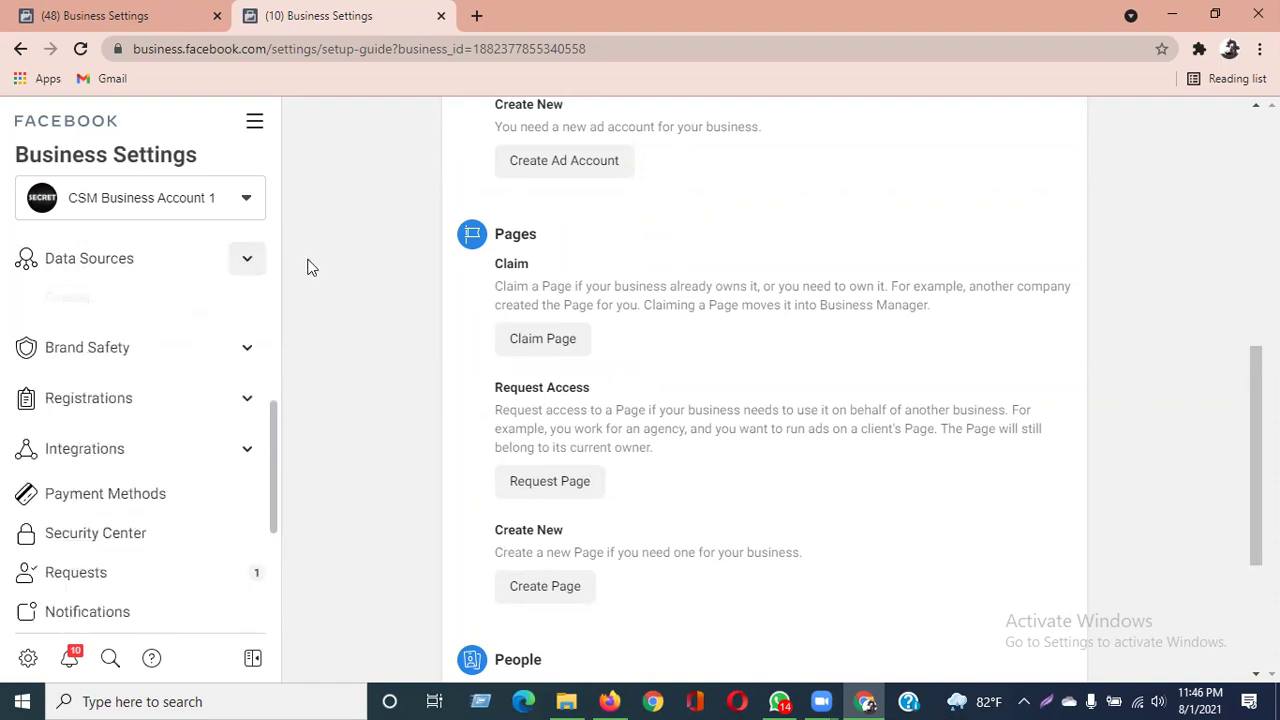
scroll(366, 263, "up", 4)
scroll(372, 266, "up", 3)
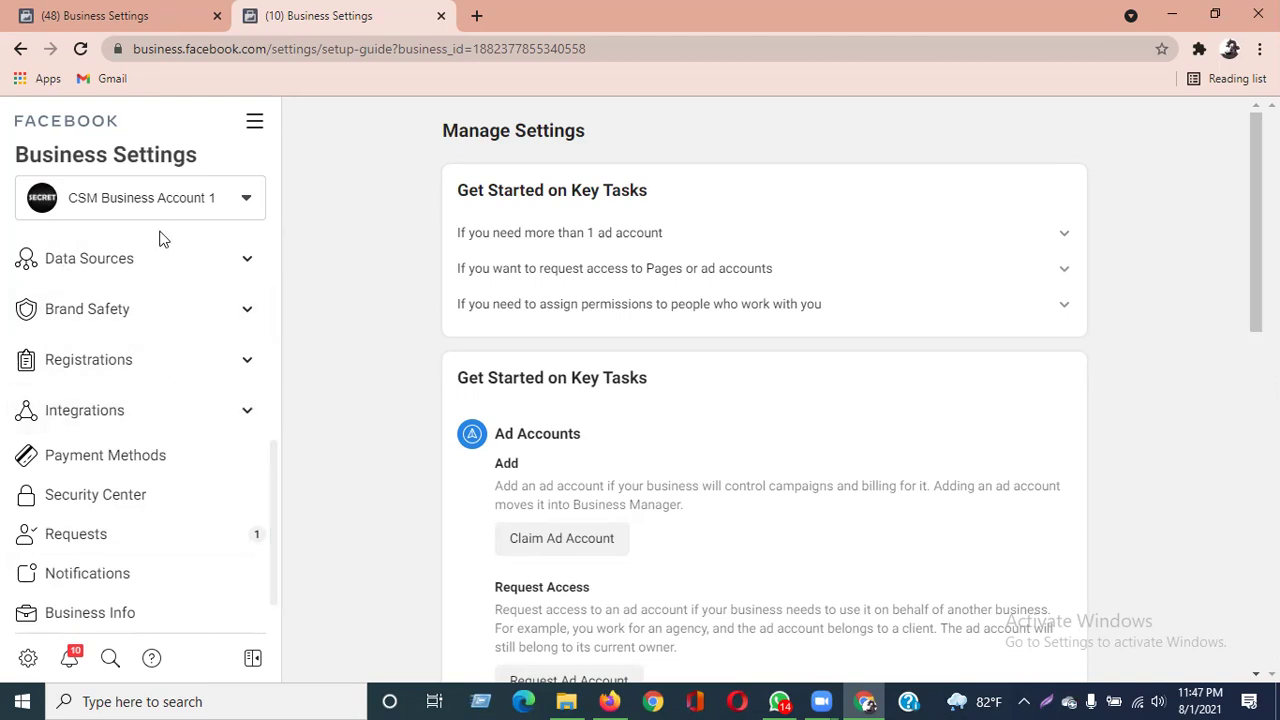
scroll(92, 560, "down", 1)
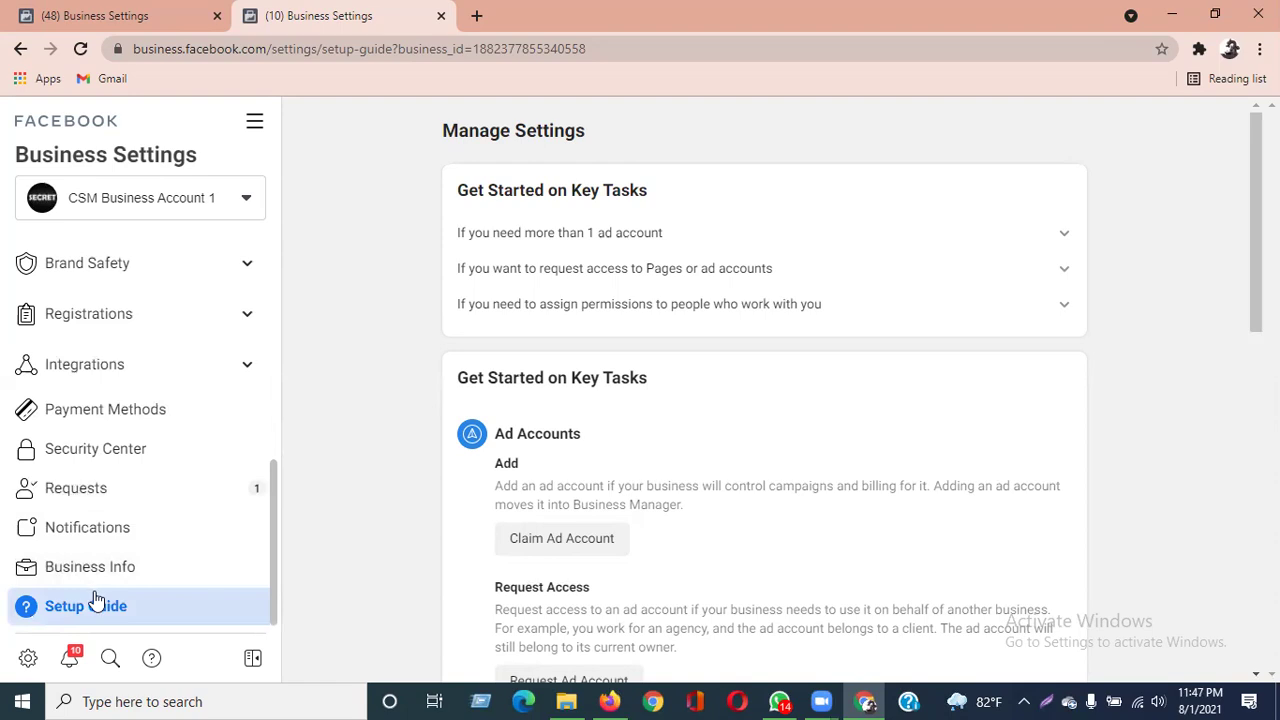
Collapse the Users and Accounts categories and look over the remaining settings categories down to Setup Guide.
scroll(113, 574, "up", 10)
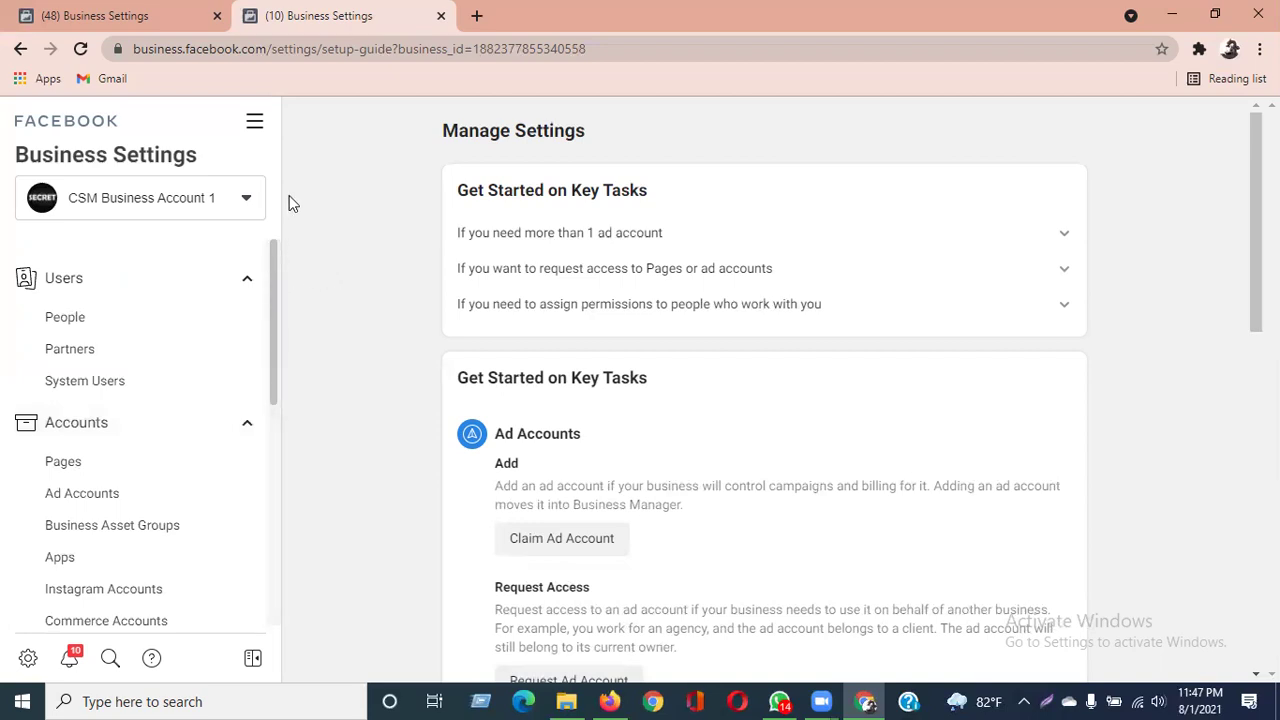
left_click(240, 280)
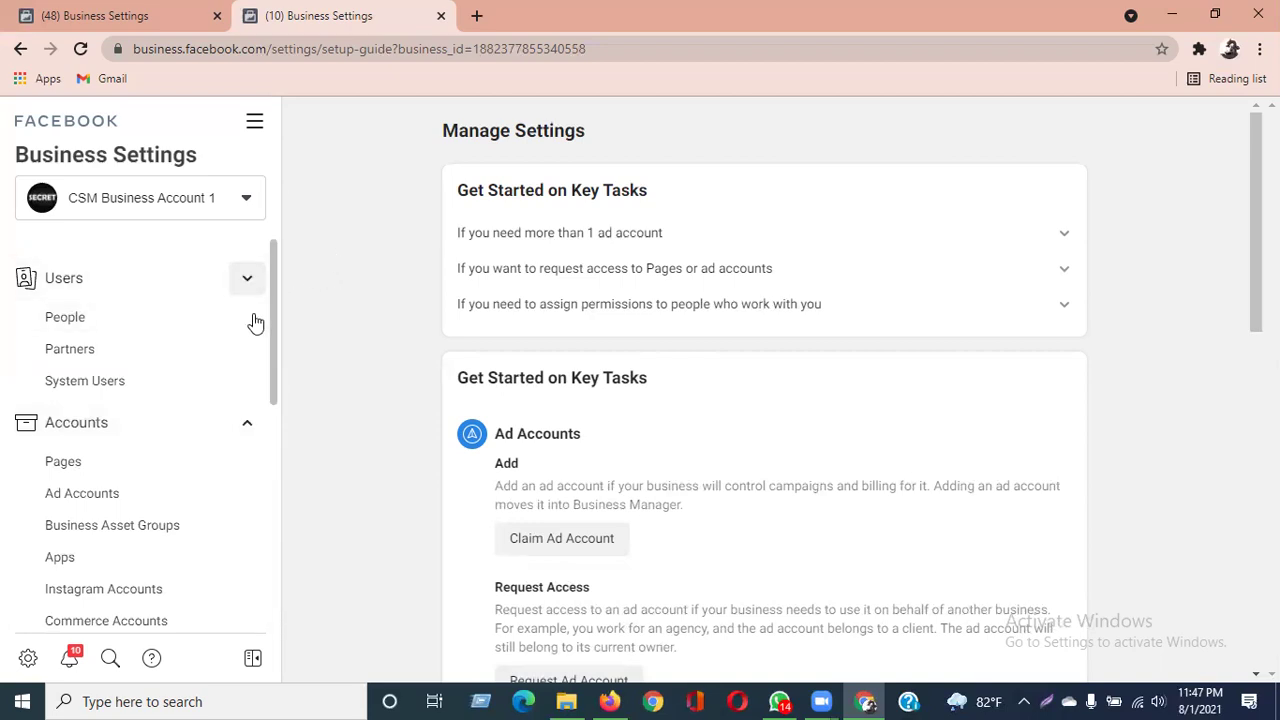
left_click(248, 335)
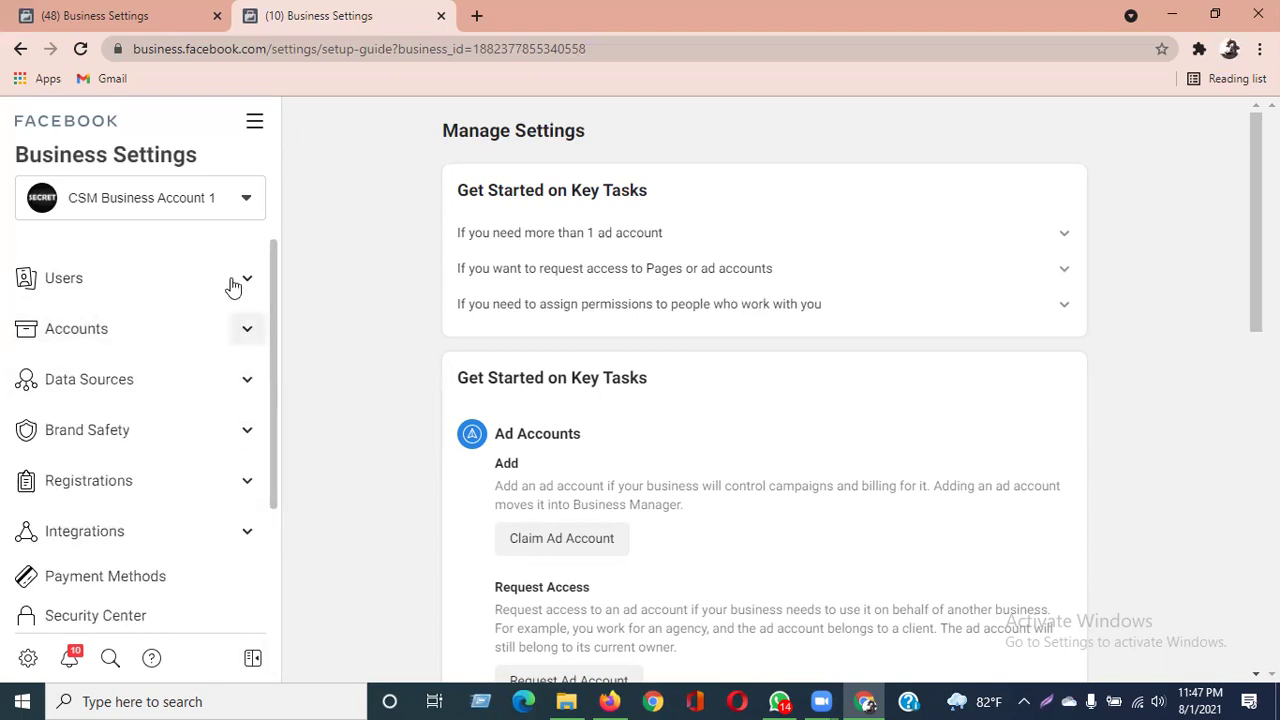
scroll(133, 508, "down", 2)
scroll(131, 515, "up", 2)
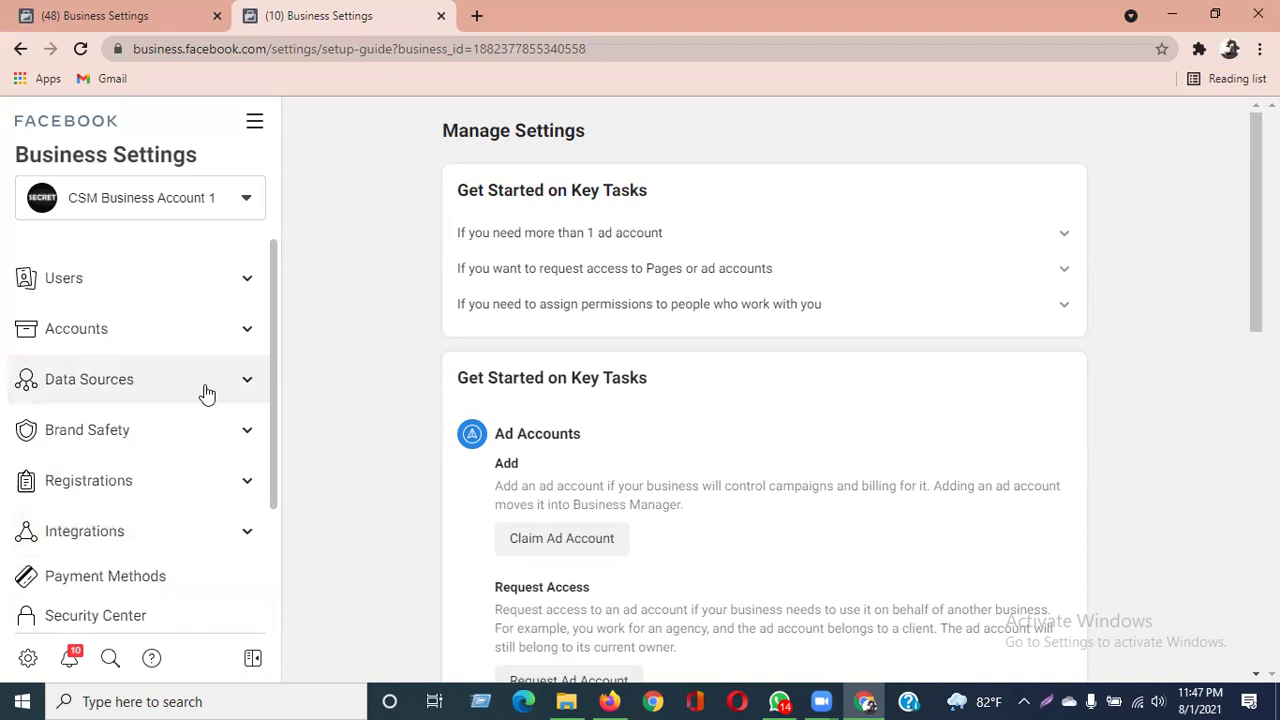
scroll(205, 392, "down", 2)
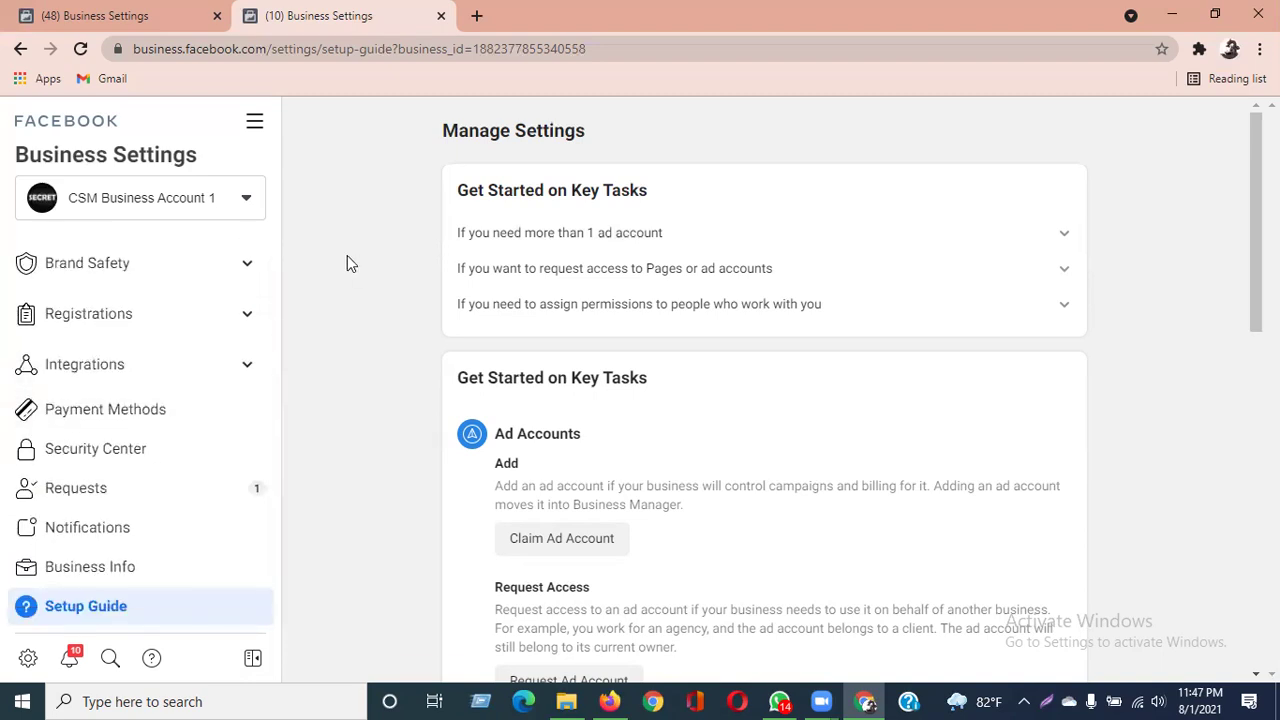
scroll(109, 406, "up", 2)
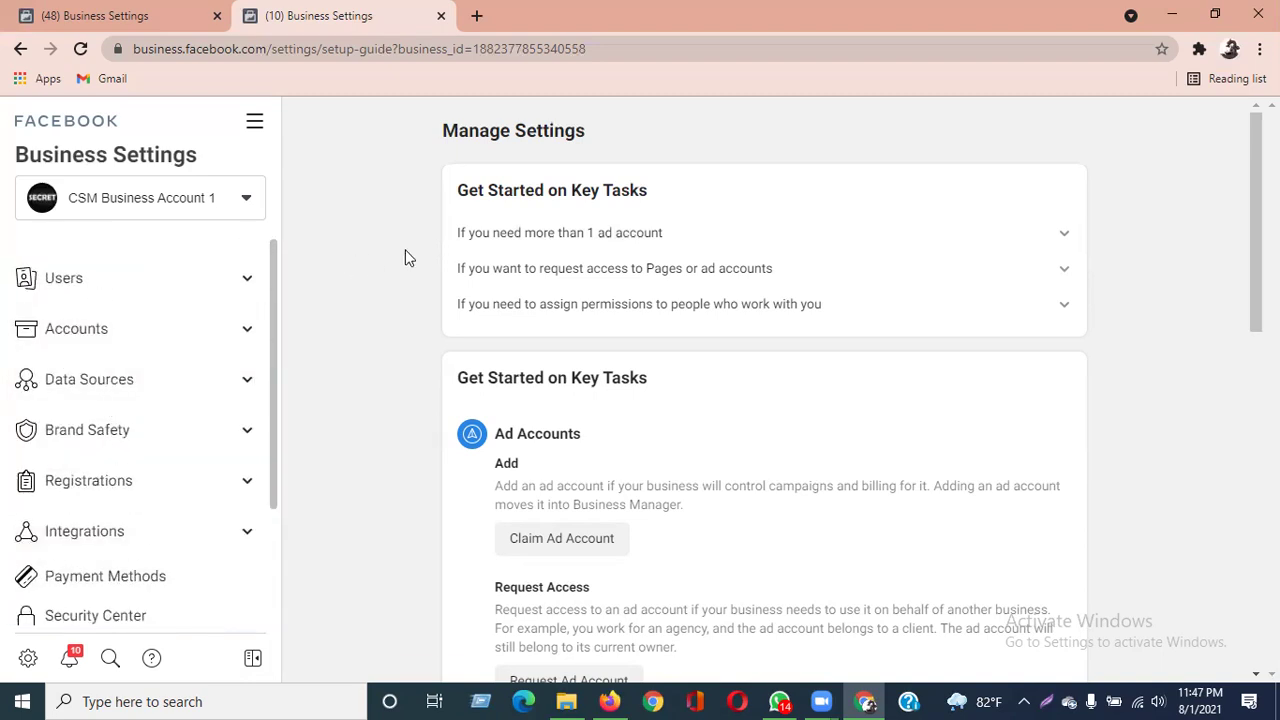
scroll(405, 258, "down", 10)
scroll(171, 463, "down", 2)
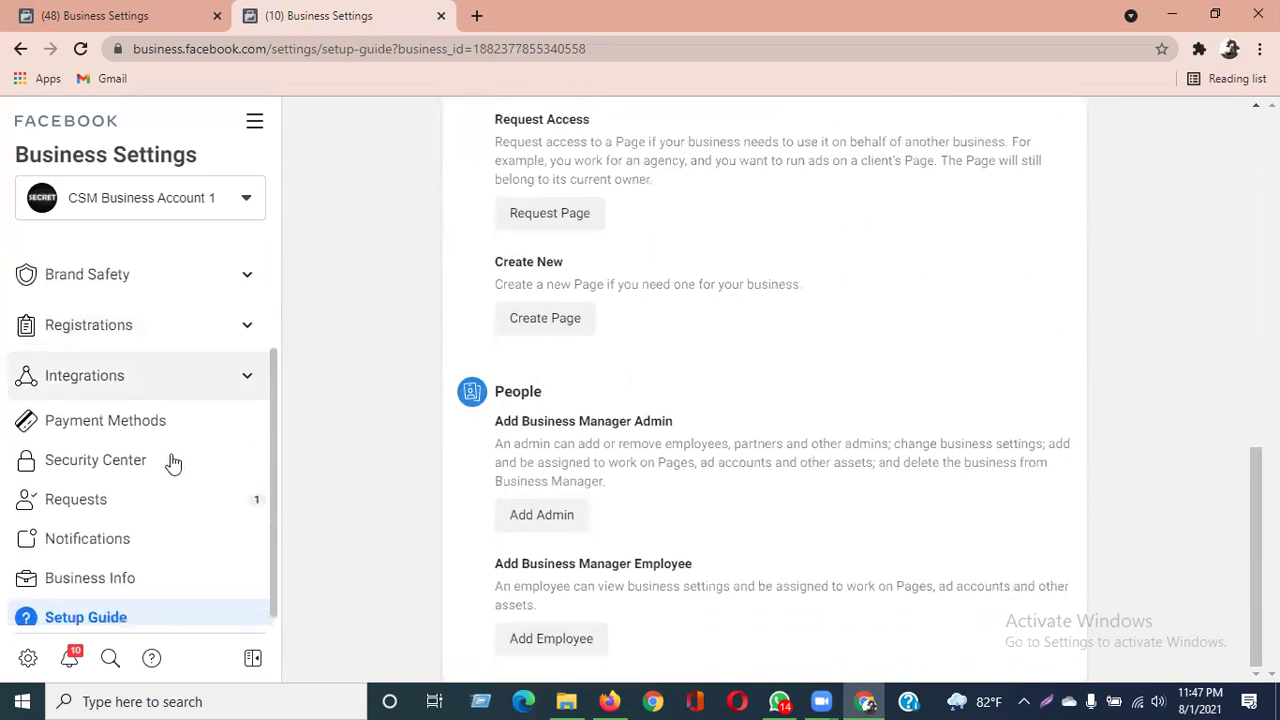
Open Business Info and review the legal name, address and business phone fields in the Business Details.
left_click(122, 567)
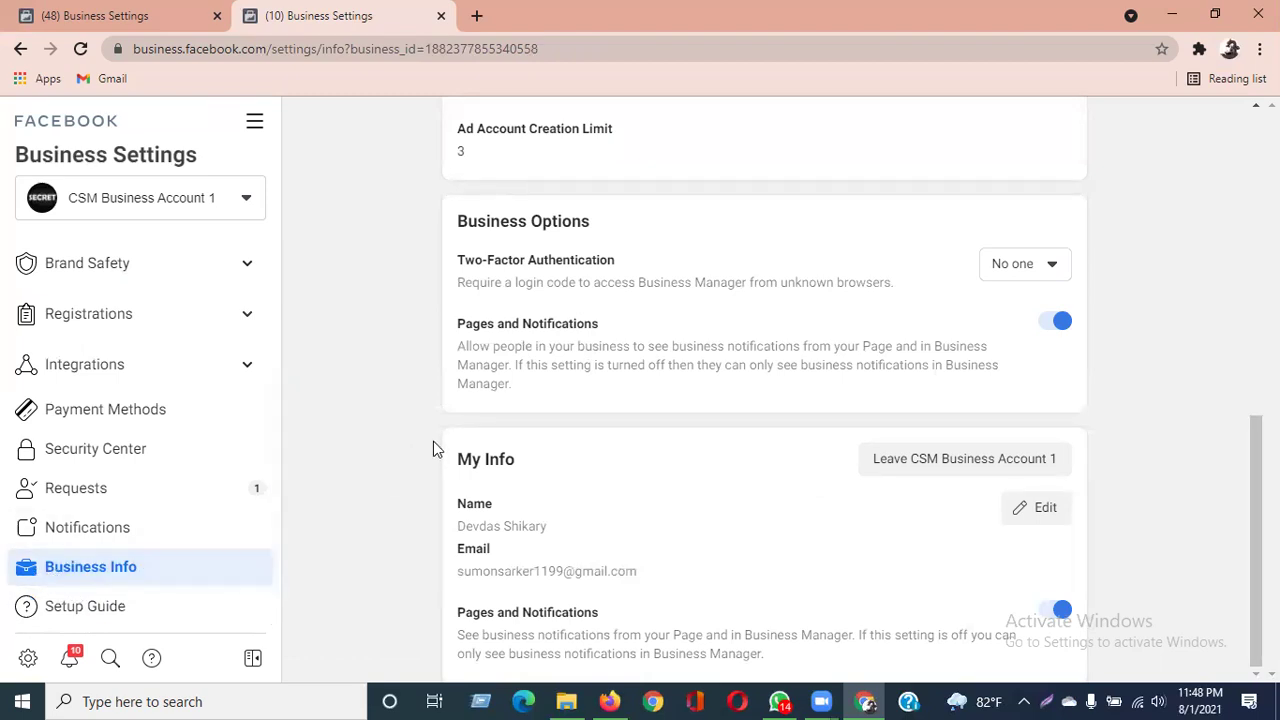
scroll(440, 465, "up", 10)
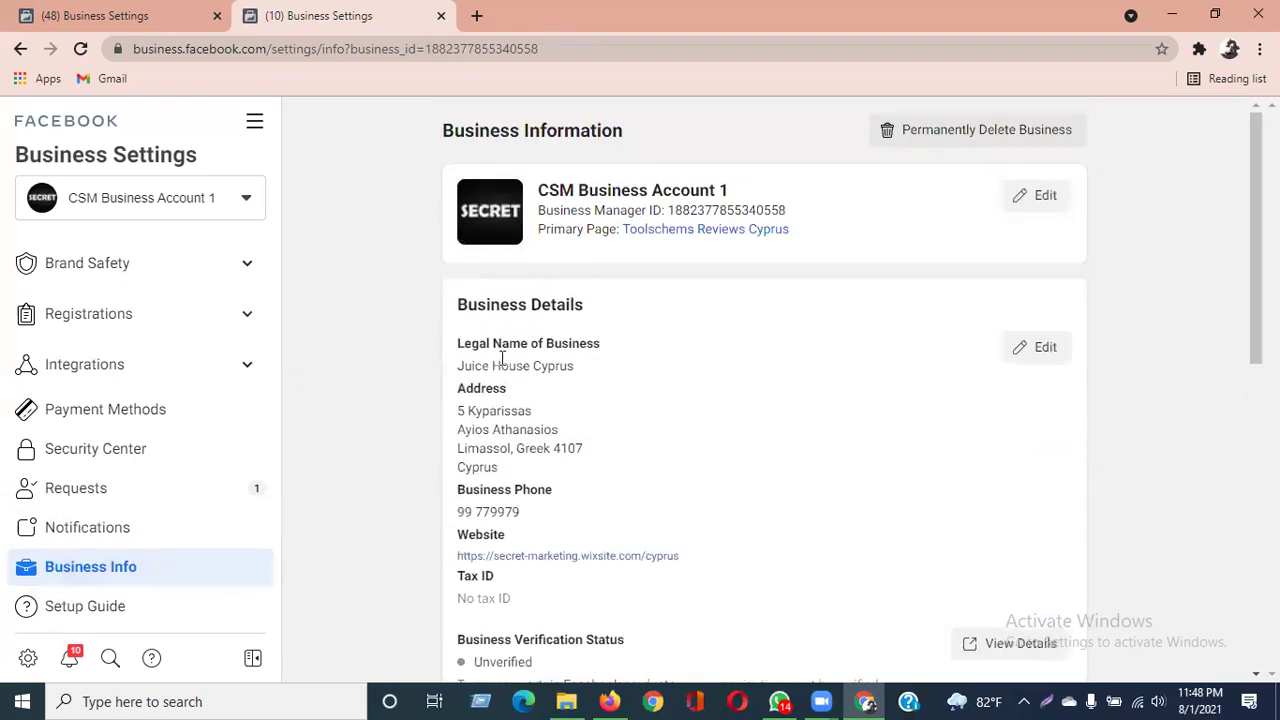
left_click_drag(471, 343, 607, 343)
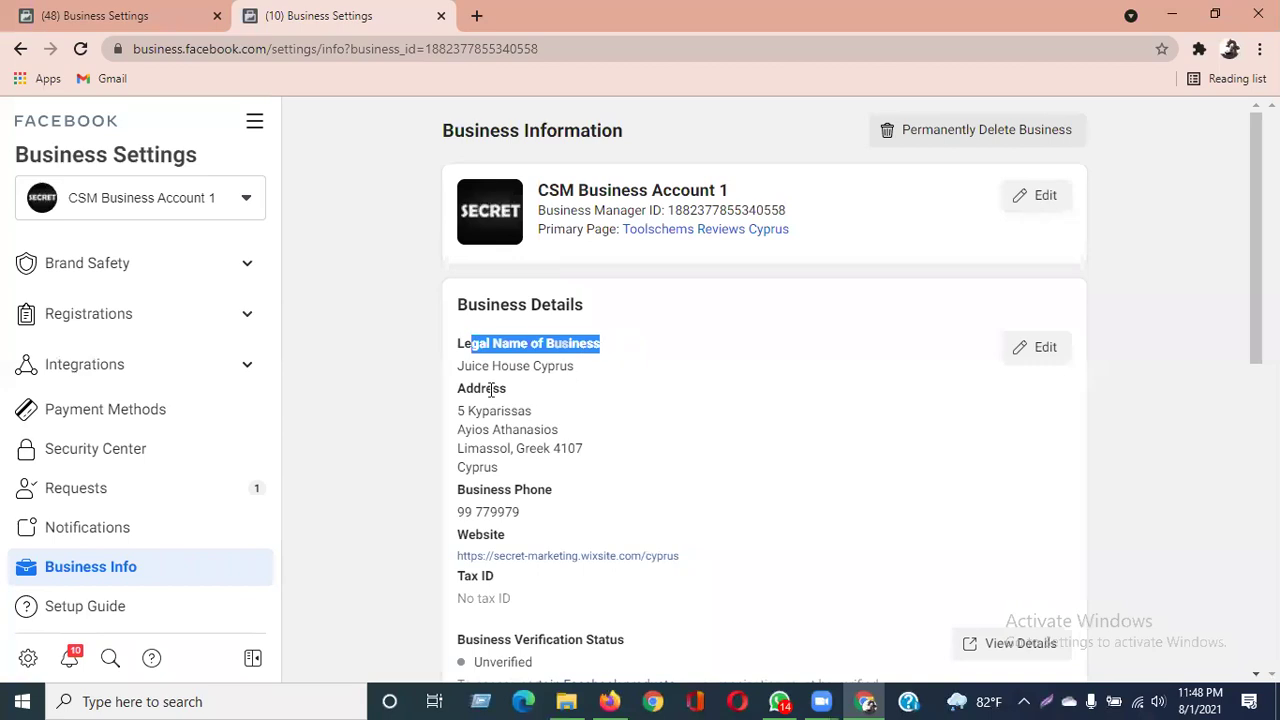
left_click_drag(492, 389, 507, 390)
left_click_drag(490, 490, 557, 493)
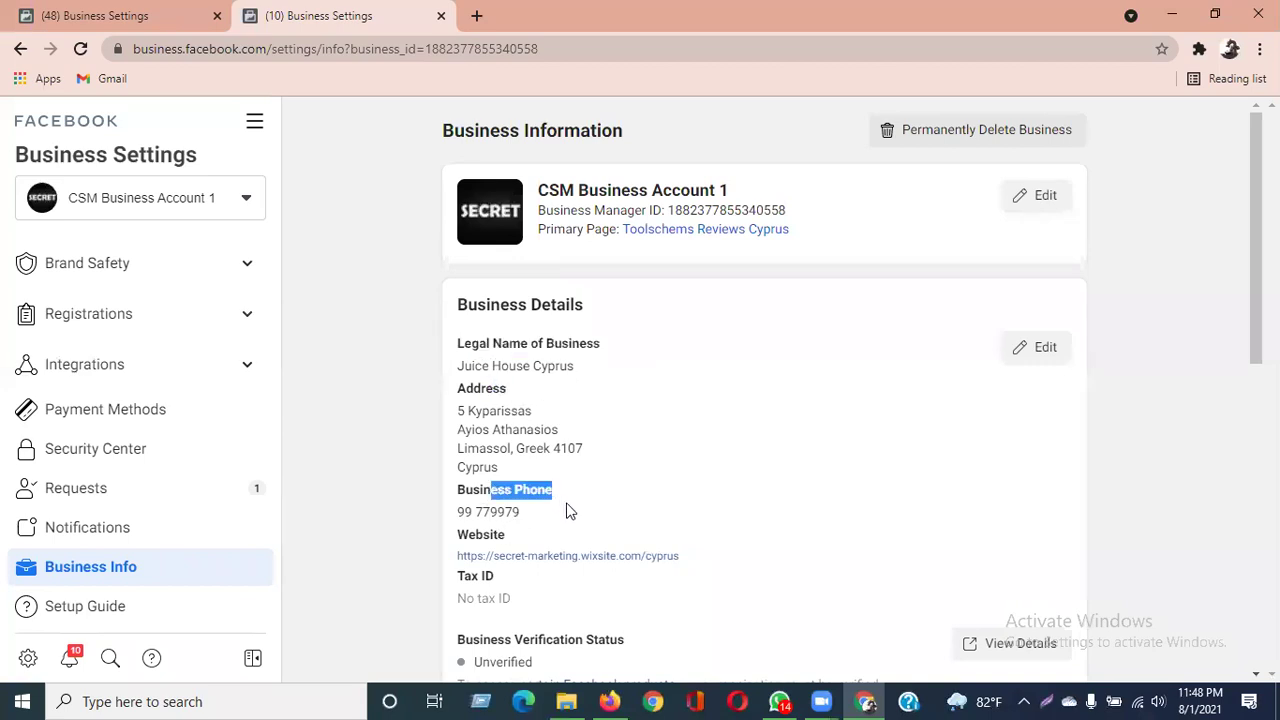
scroll(623, 437, "down", 5)
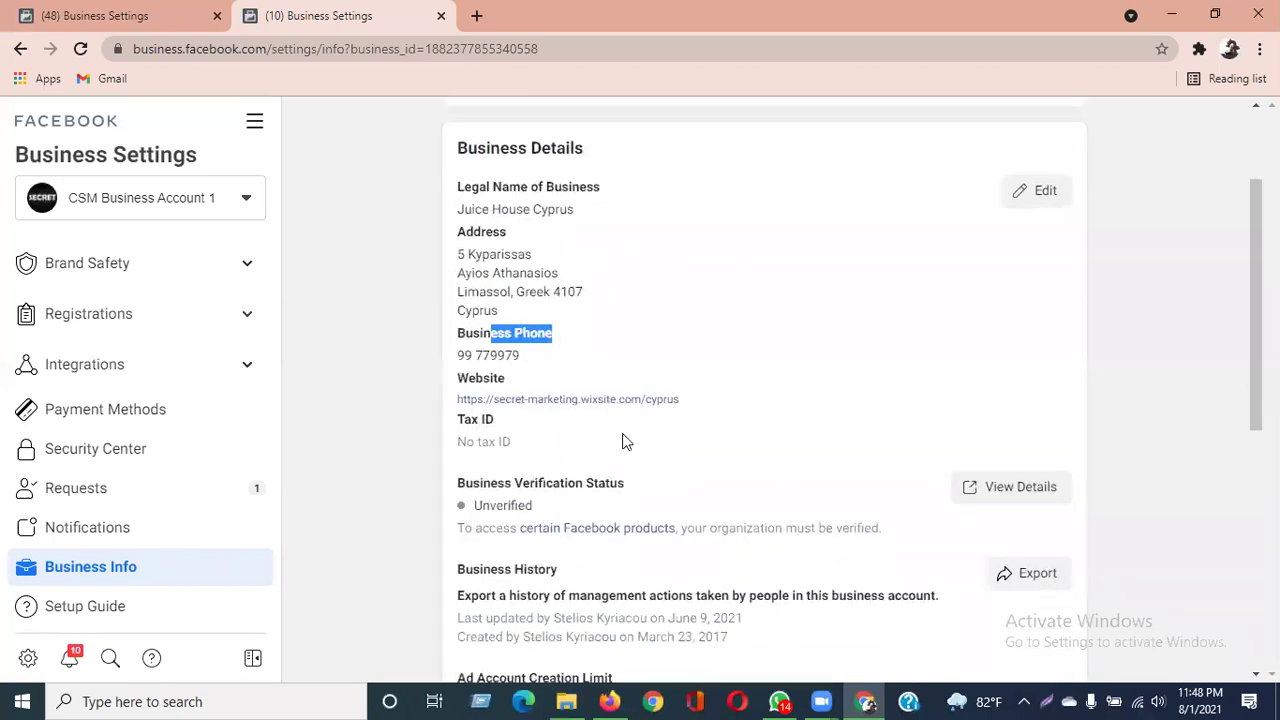
Examine the Ad Account Creation Limit in the business information, highlighting its label and value.
scroll(534, 432, "down", 2)
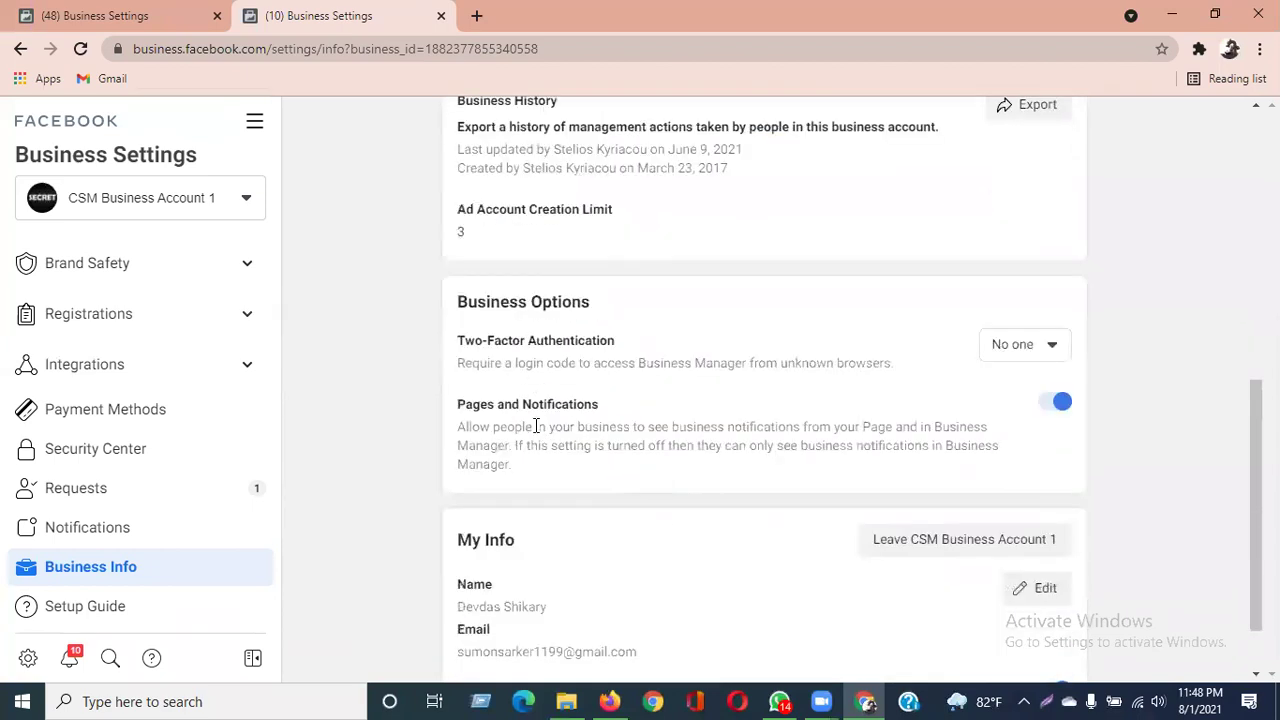
left_click_drag(458, 208, 617, 206)
left_click(459, 234)
double_click(459, 233)
Try to switch to the Dev's Market business account, and look through the business information of CSM Business Account 1.
left_click(192, 205)
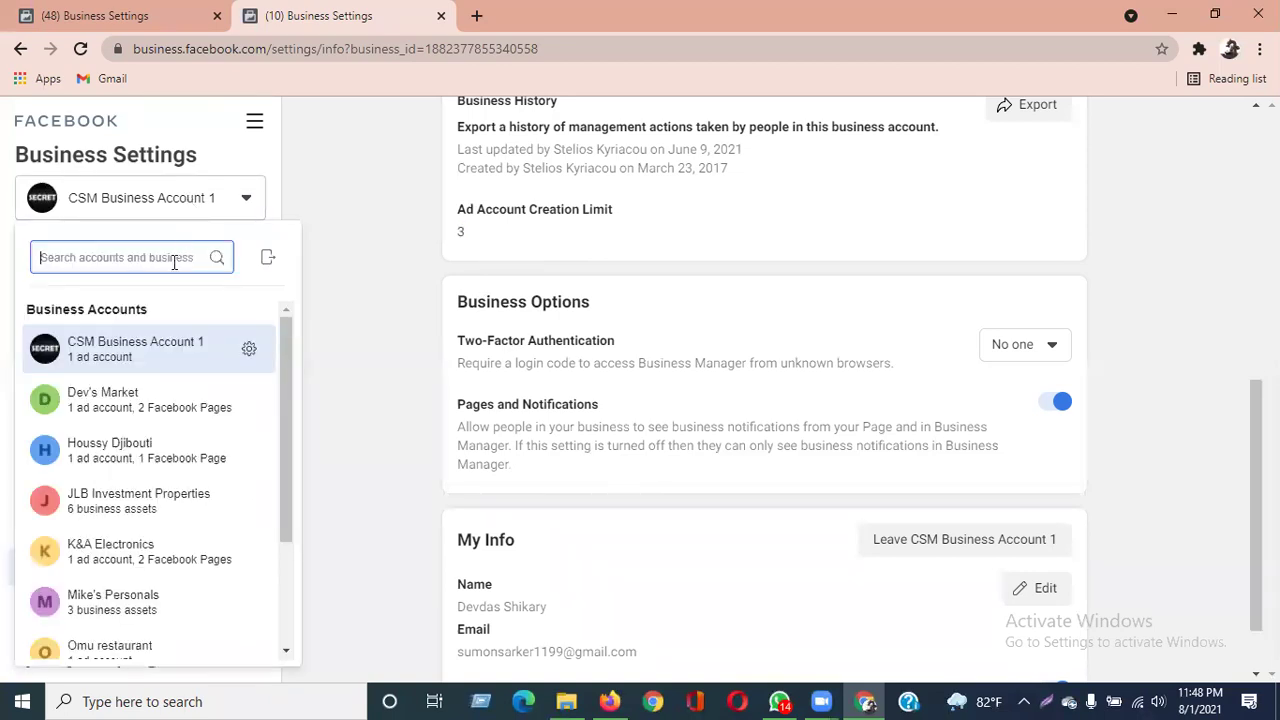
left_click(137, 400)
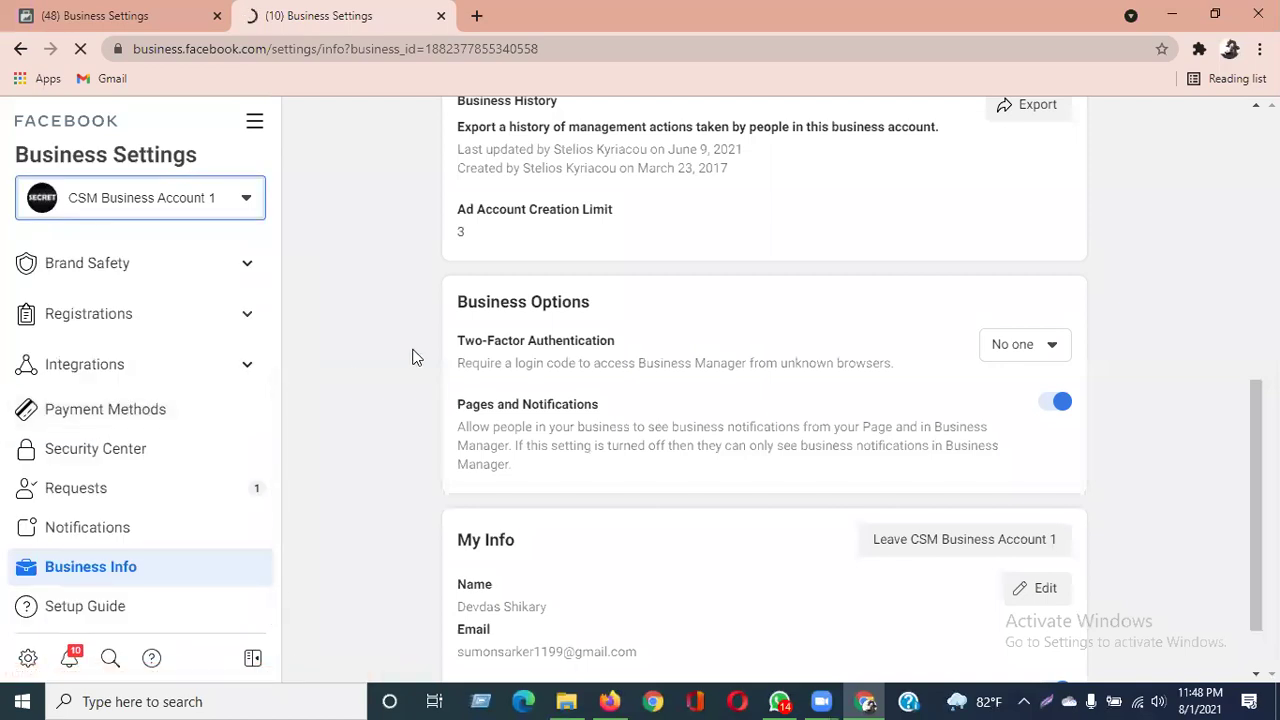
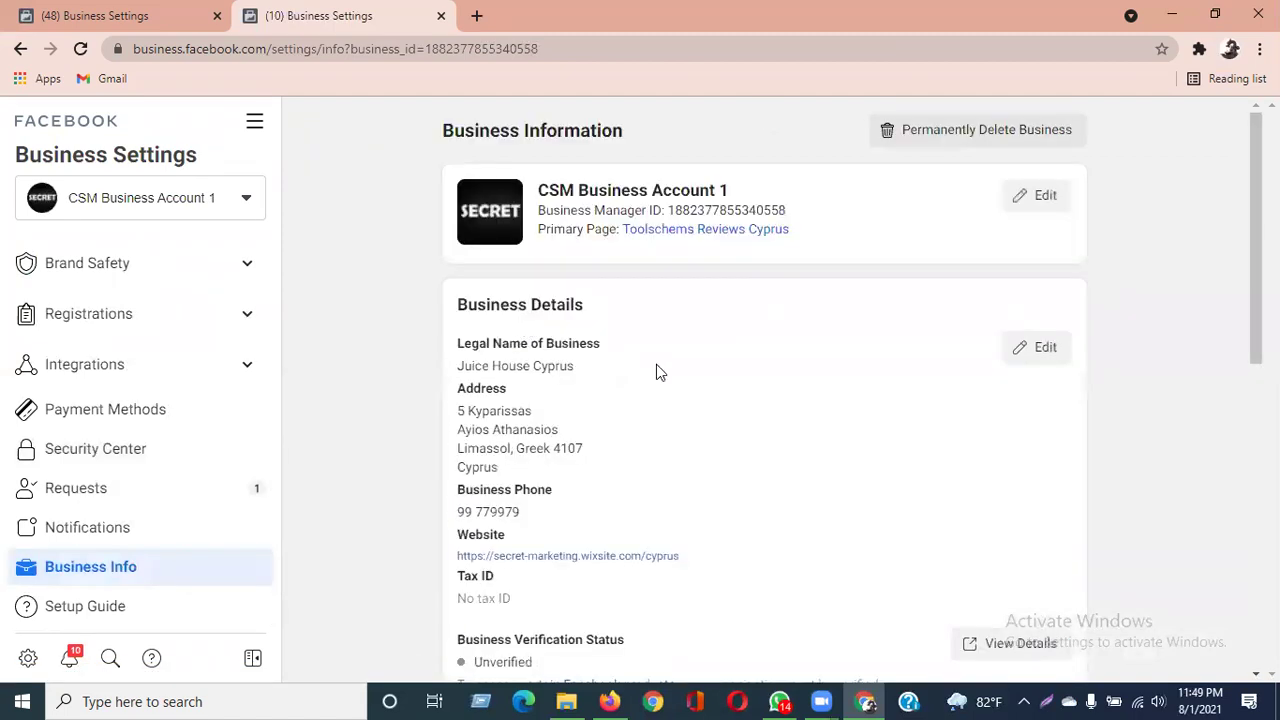
scroll(656, 370, "down", 10)
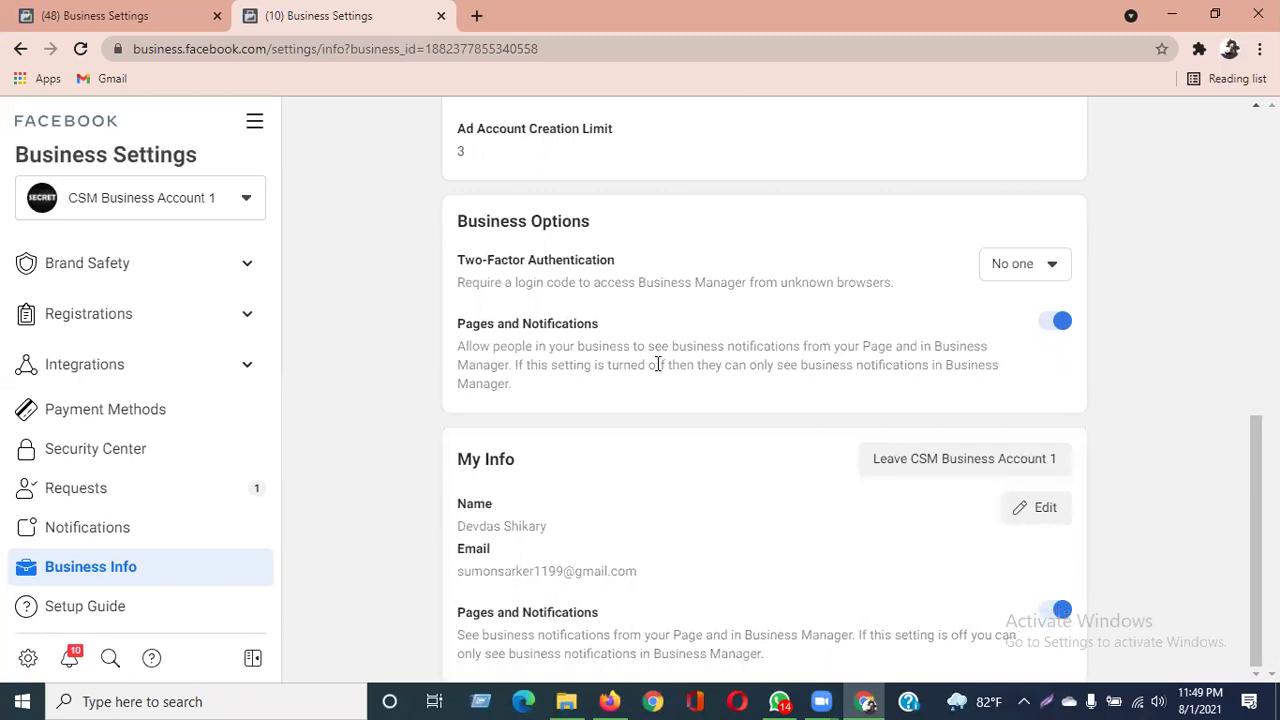
scroll(332, 411, "up", 10)
scroll(240, 422, "up", 5)
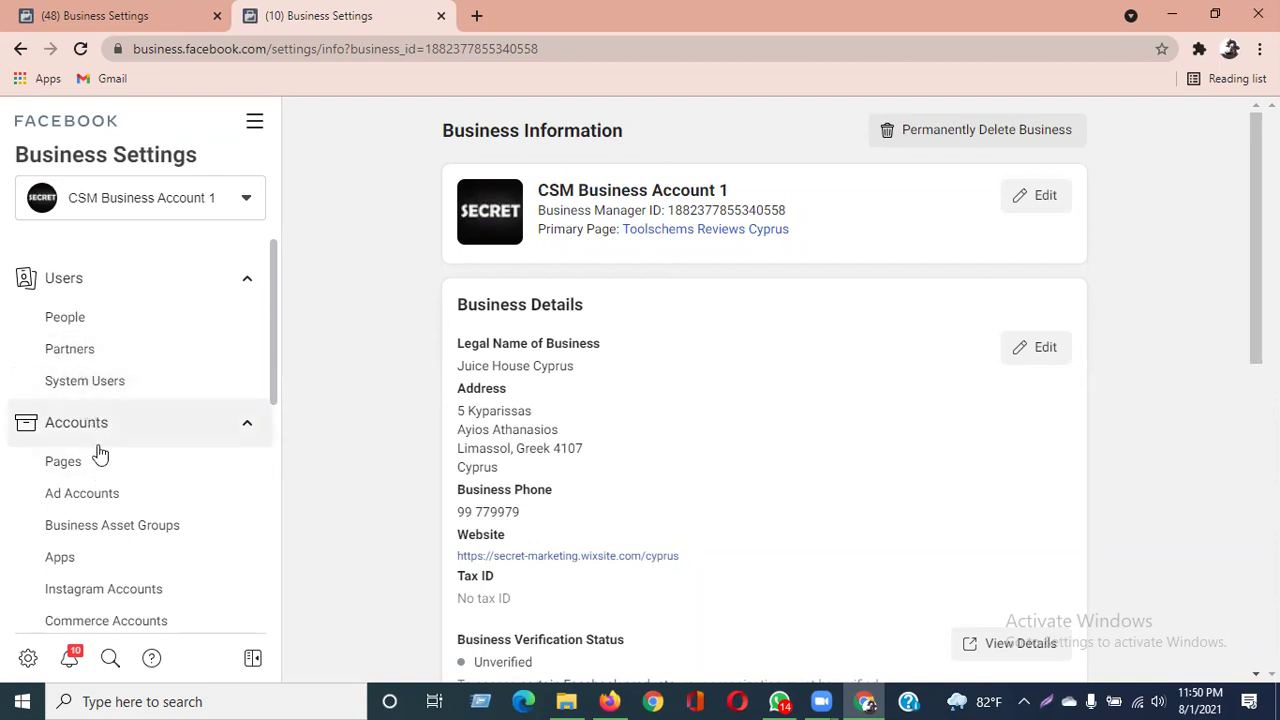
Open the People section under Users, view the Invite People form with its business roles, and close it.
left_click(77, 325)
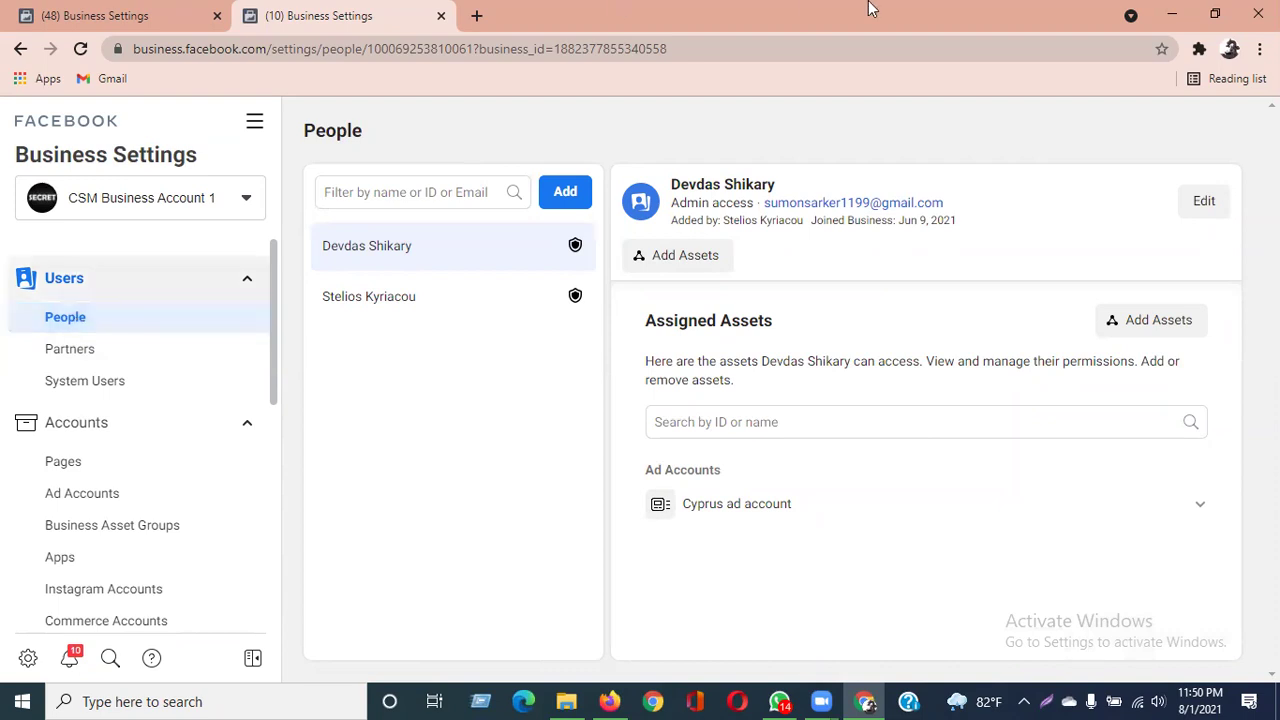
left_click(565, 191)
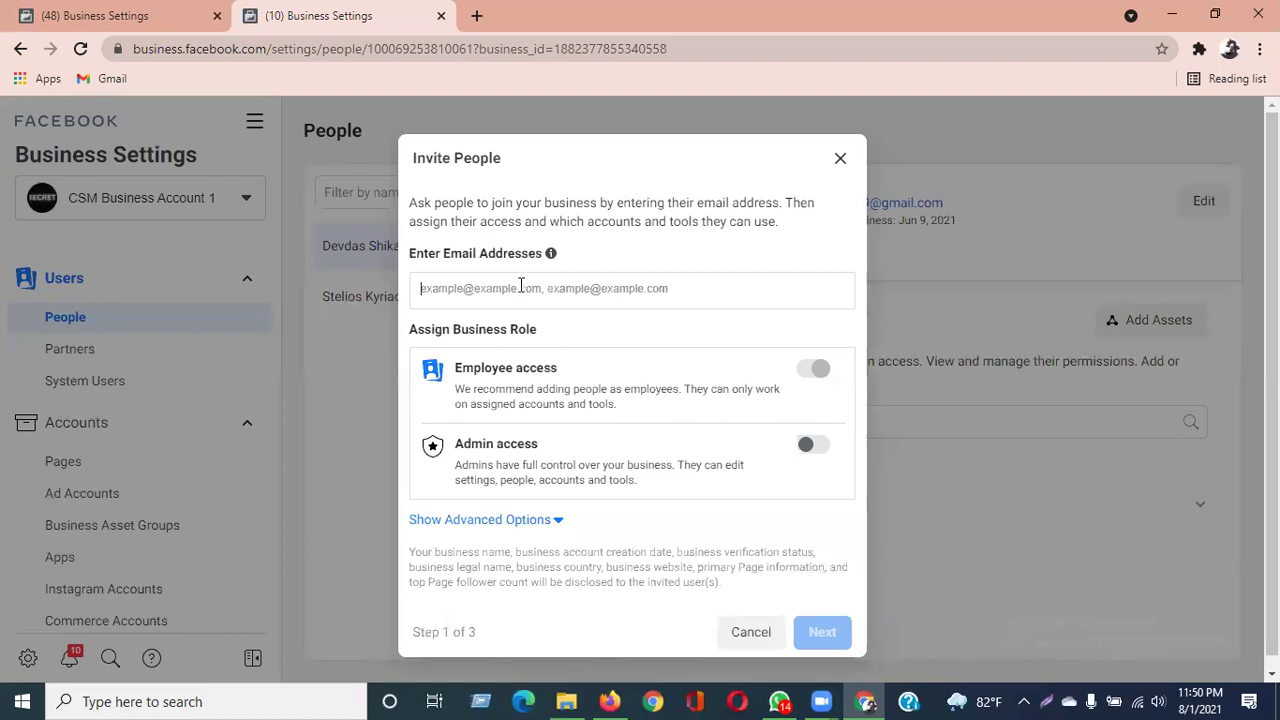
left_click(424, 288)
left_click(841, 159)
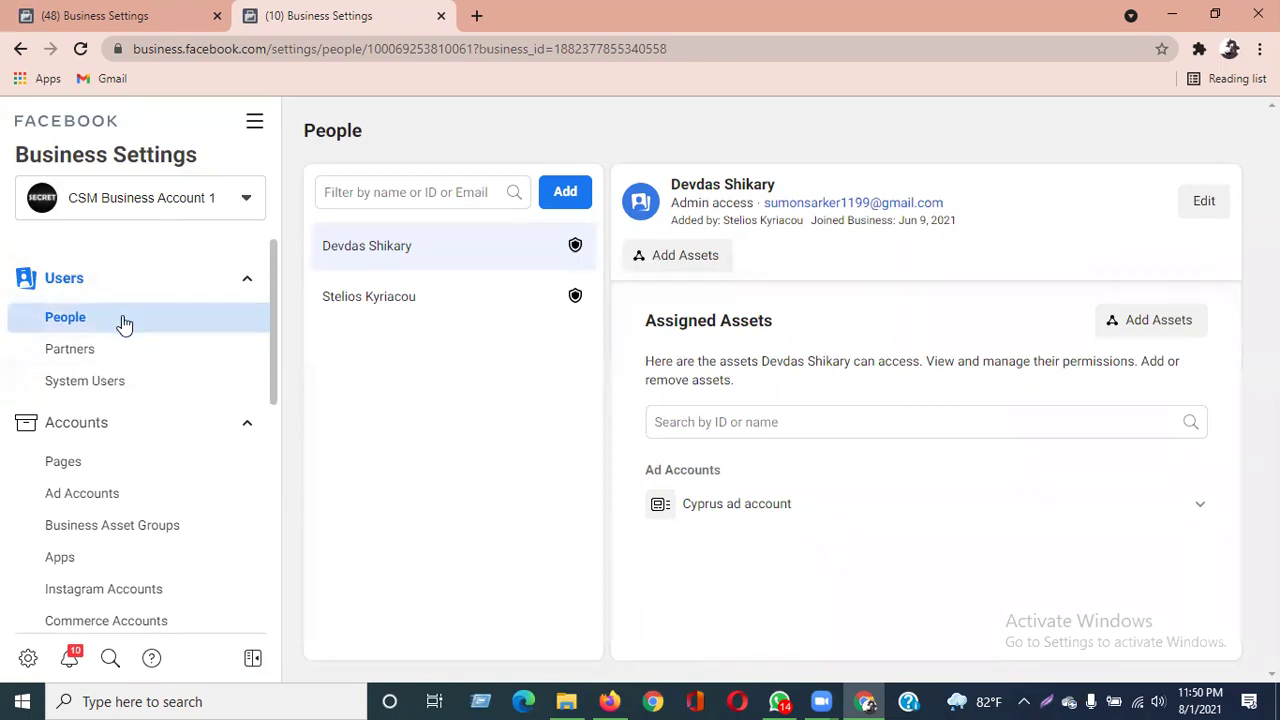
View the partners of CSM Business Account 1, and switch to the Dev's Market account's Partners section.
left_click(96, 362)
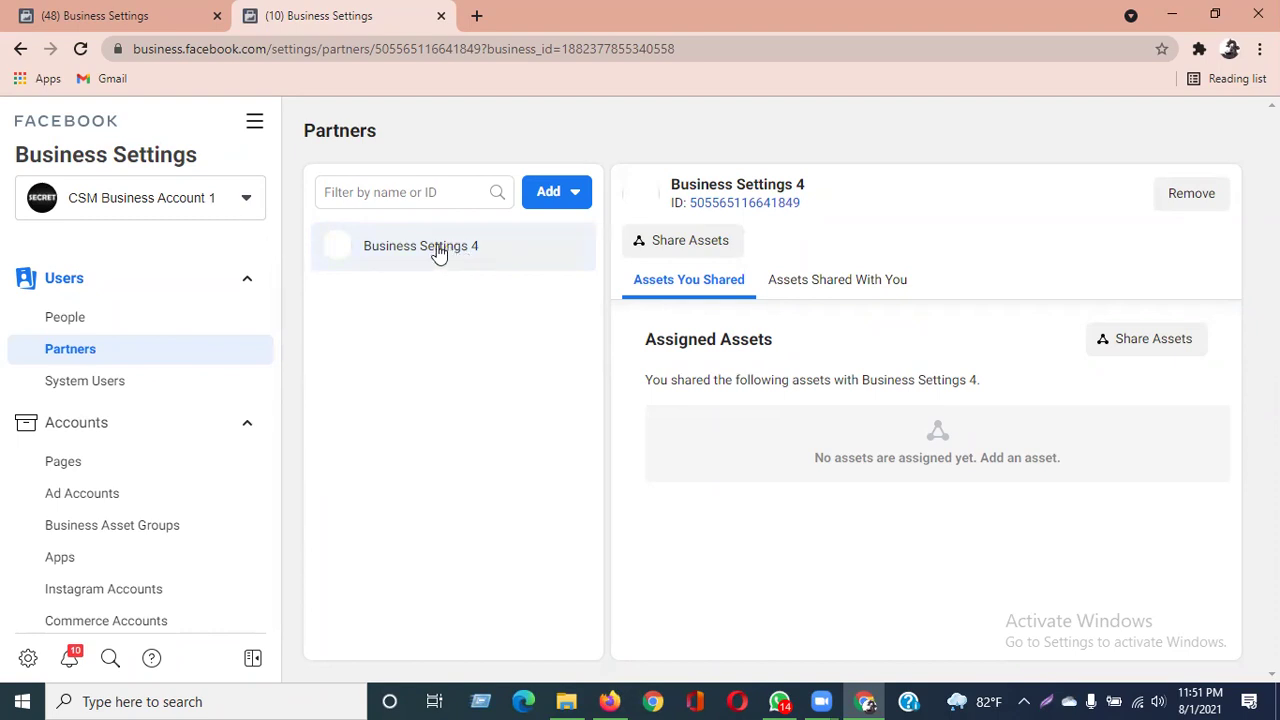
left_click(190, 203)
left_click(168, 412)
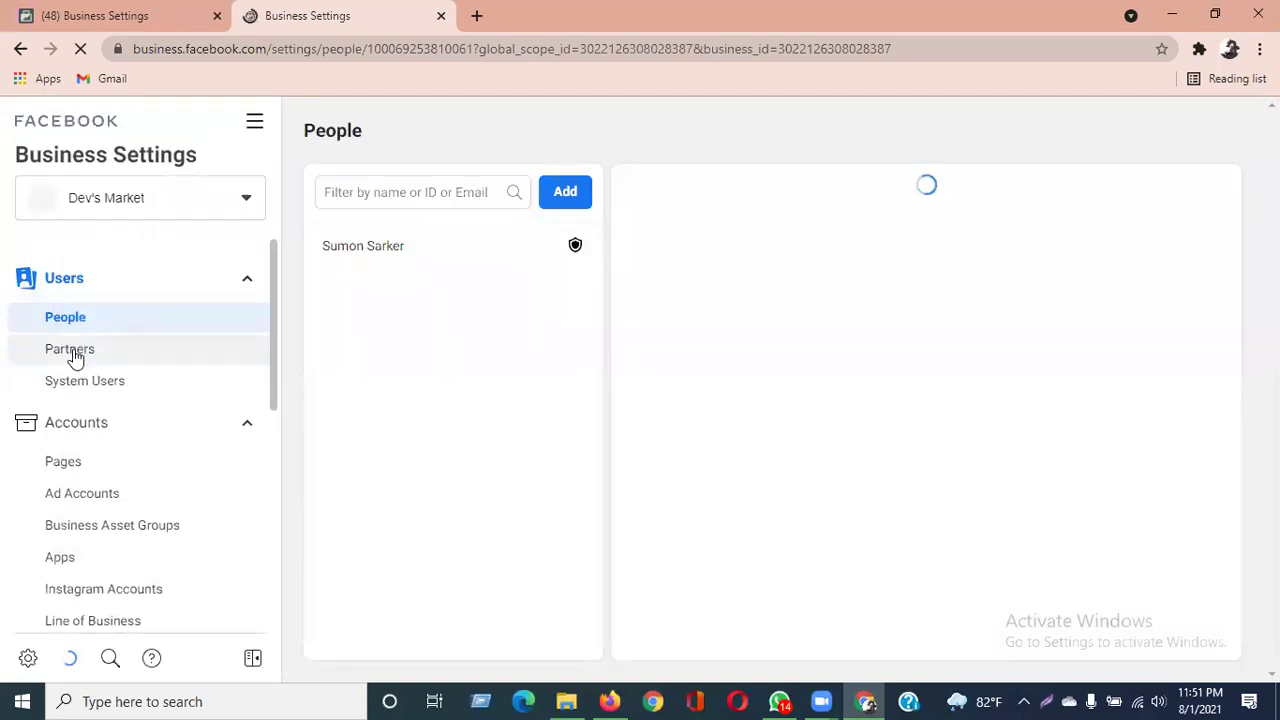
left_click(72, 352)
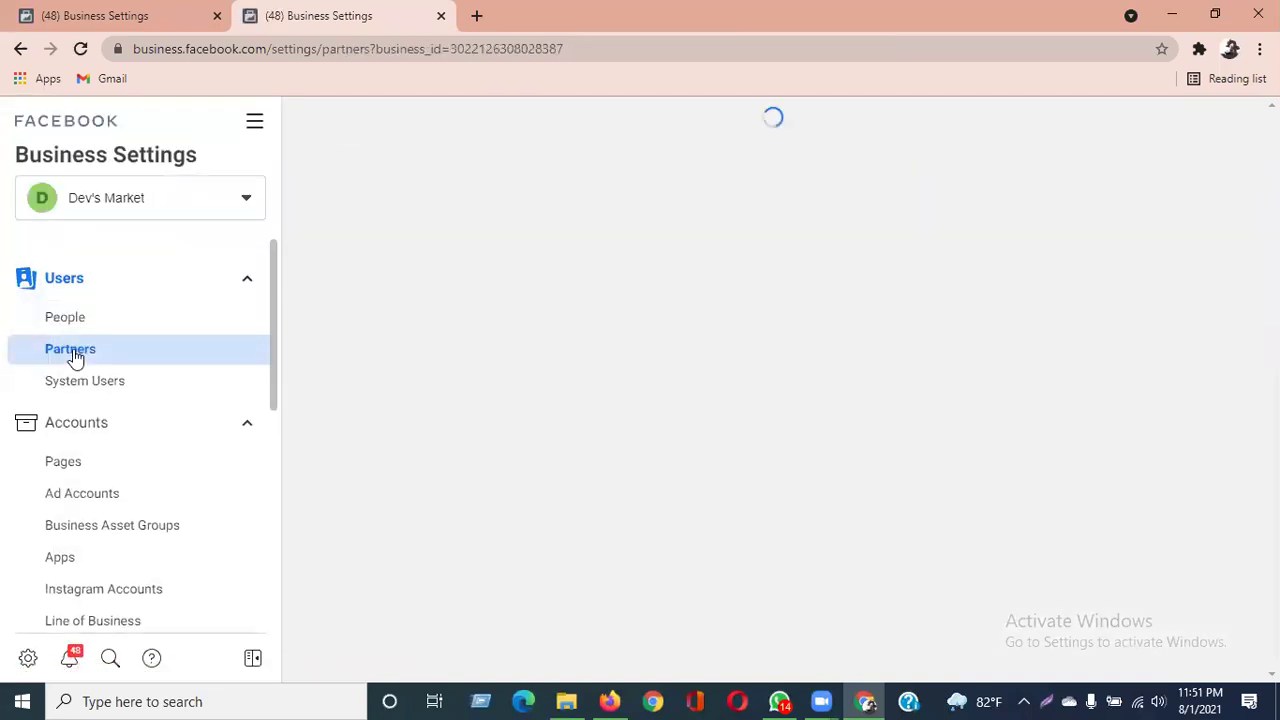
Open the Add A New Partner form for sharing assets and highlight the Partner Business ID label.
left_click(608, 565)
left_click_drag(533, 482, 723, 489)
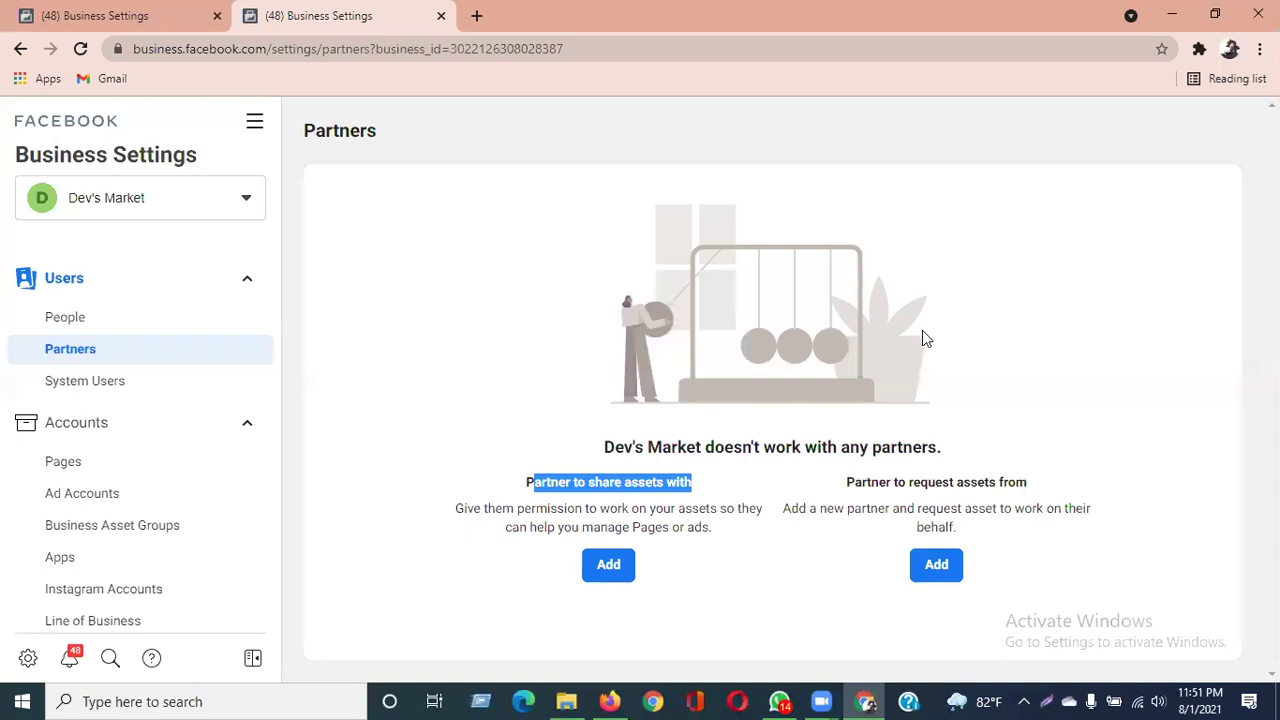
left_click(607, 566)
left_click(433, 422)
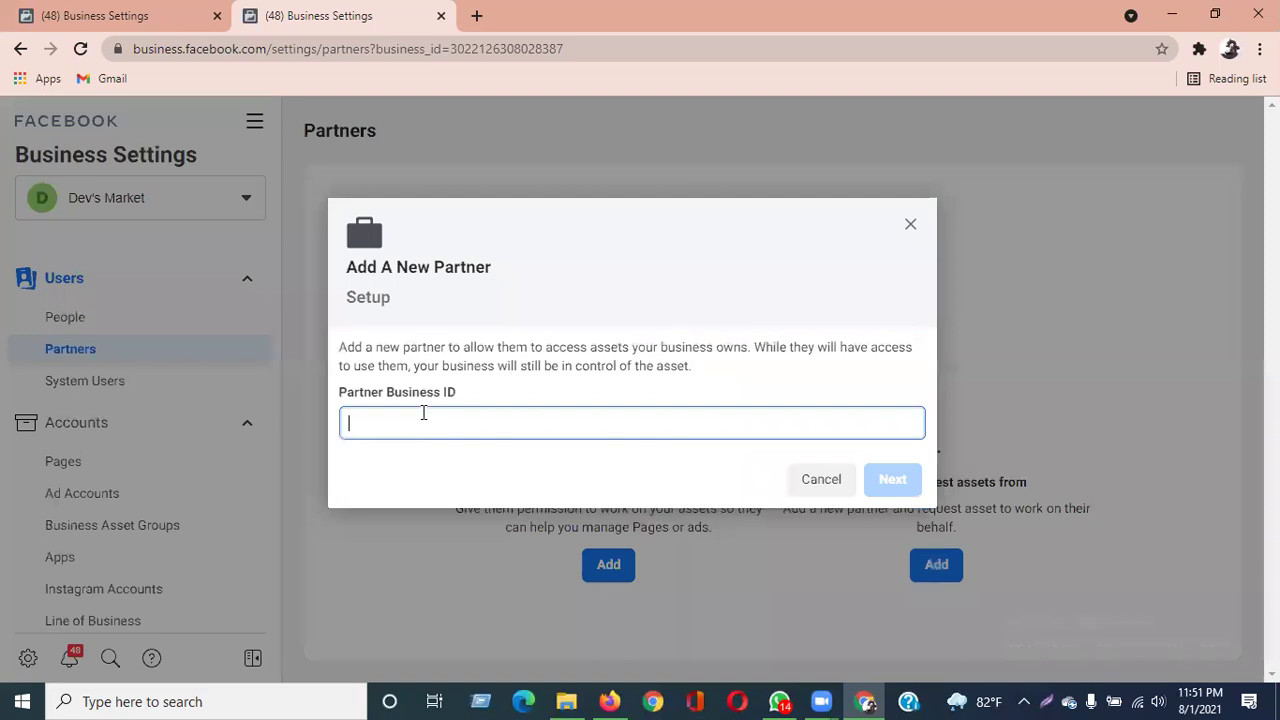
left_click_drag(389, 393, 476, 395)
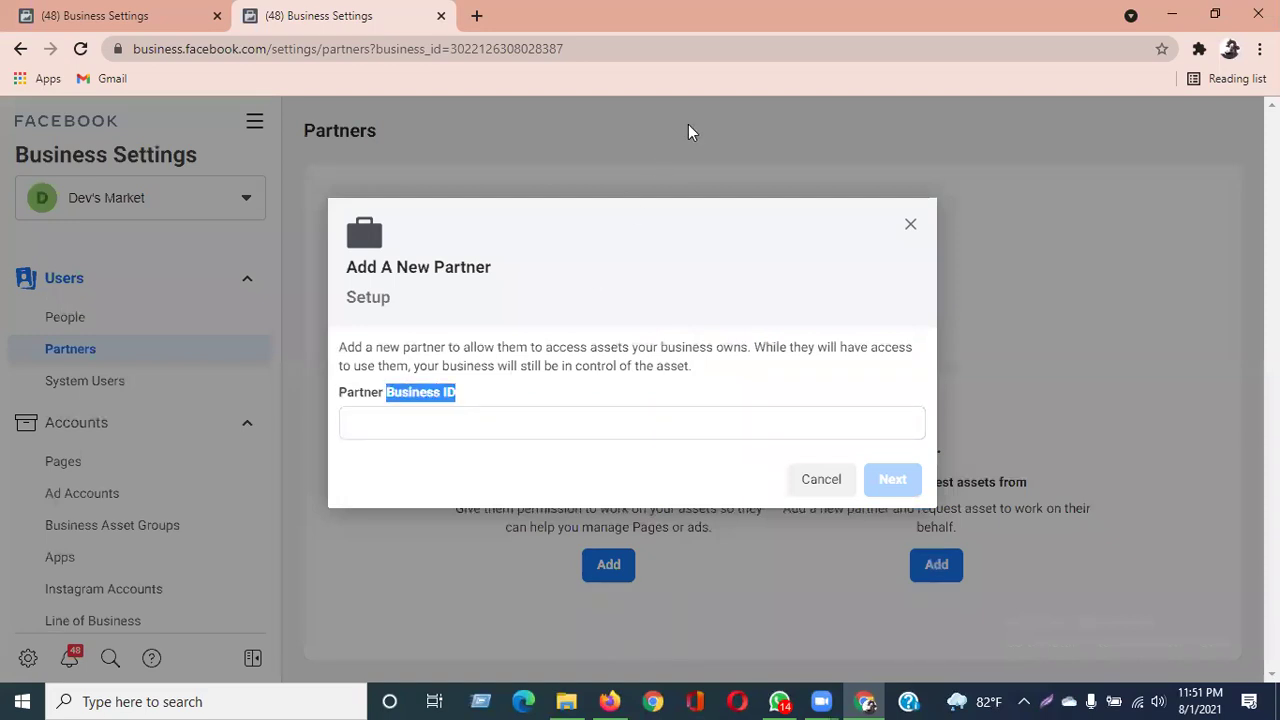
Highlight the business ID in the page address and close the Add A New Partner form.
key("alt+Tab")
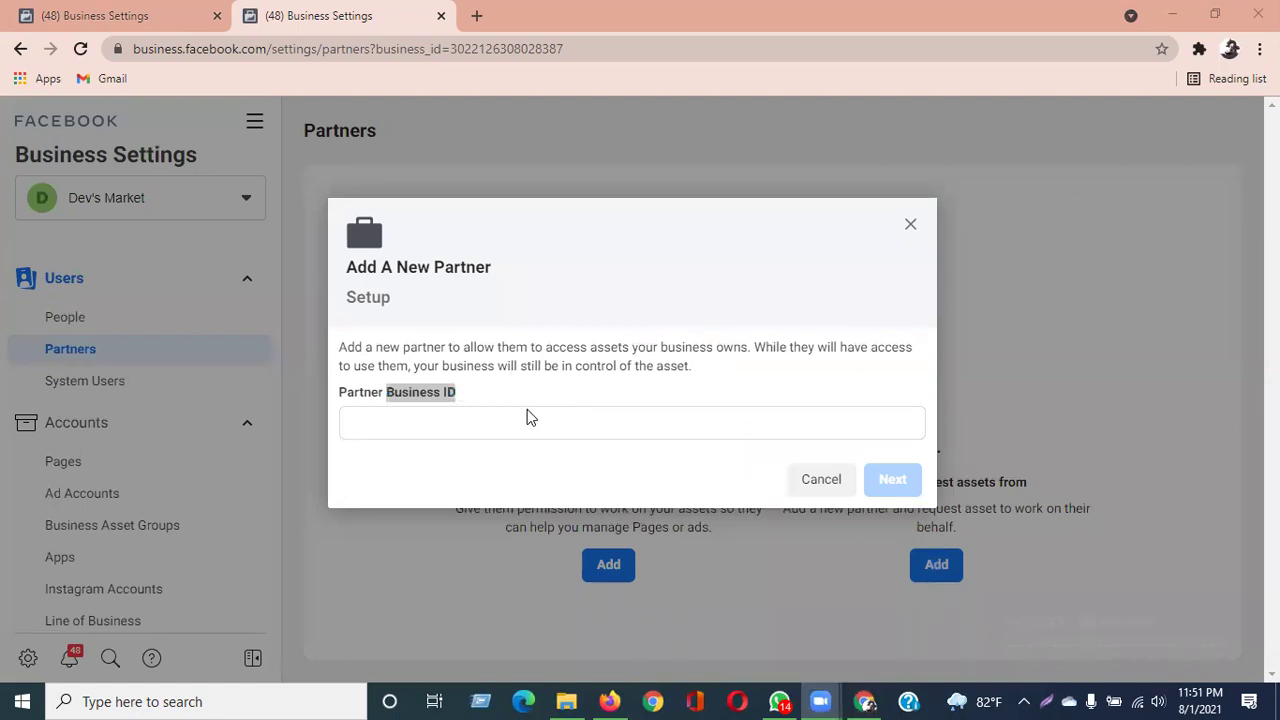
left_click_drag(564, 48, 449, 47)
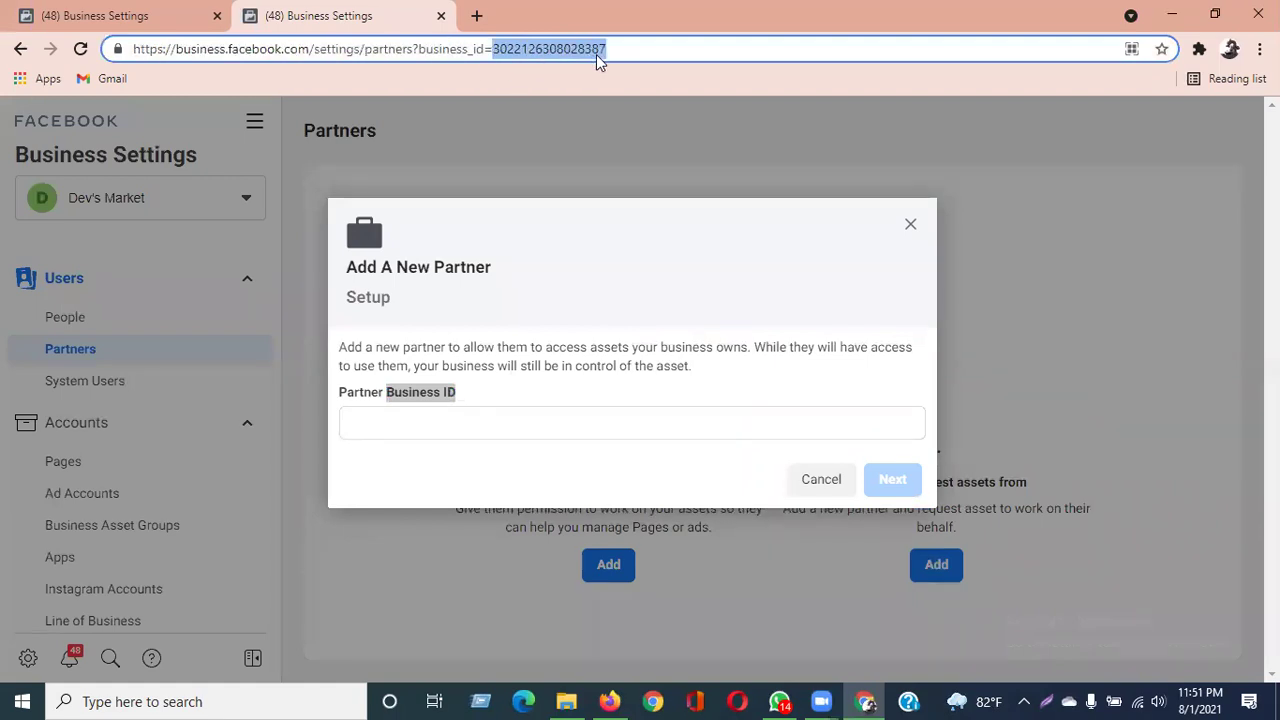
left_click(908, 226)
Open Business Info for Dev's Market and highlight part of its Business Manager ID.
scroll(108, 552, "down", 5)
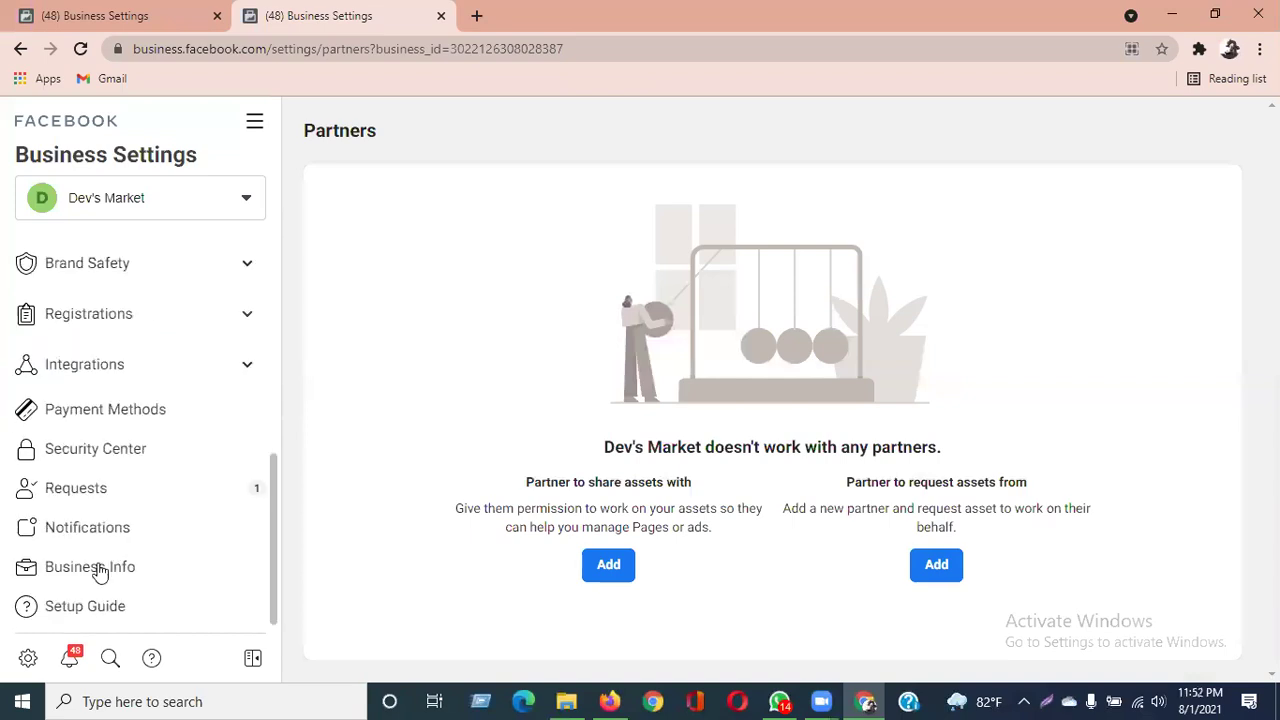
left_click(98, 569)
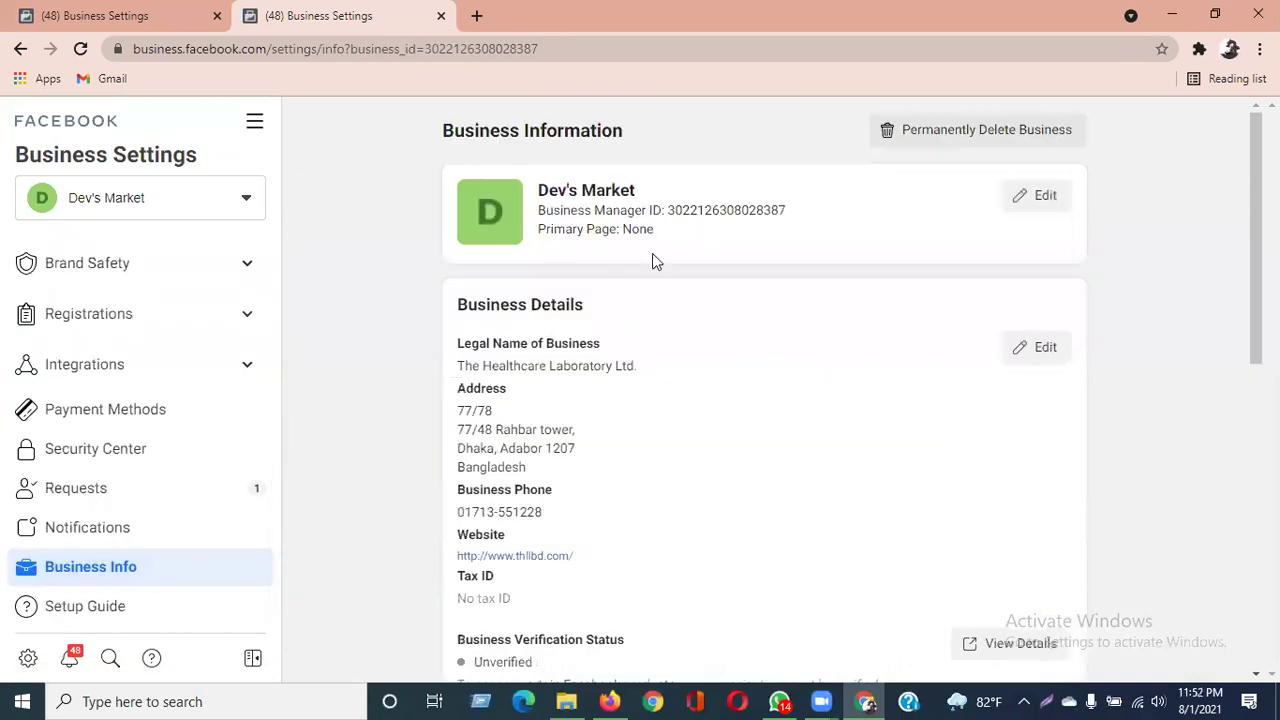
left_click_drag(783, 211, 727, 212)
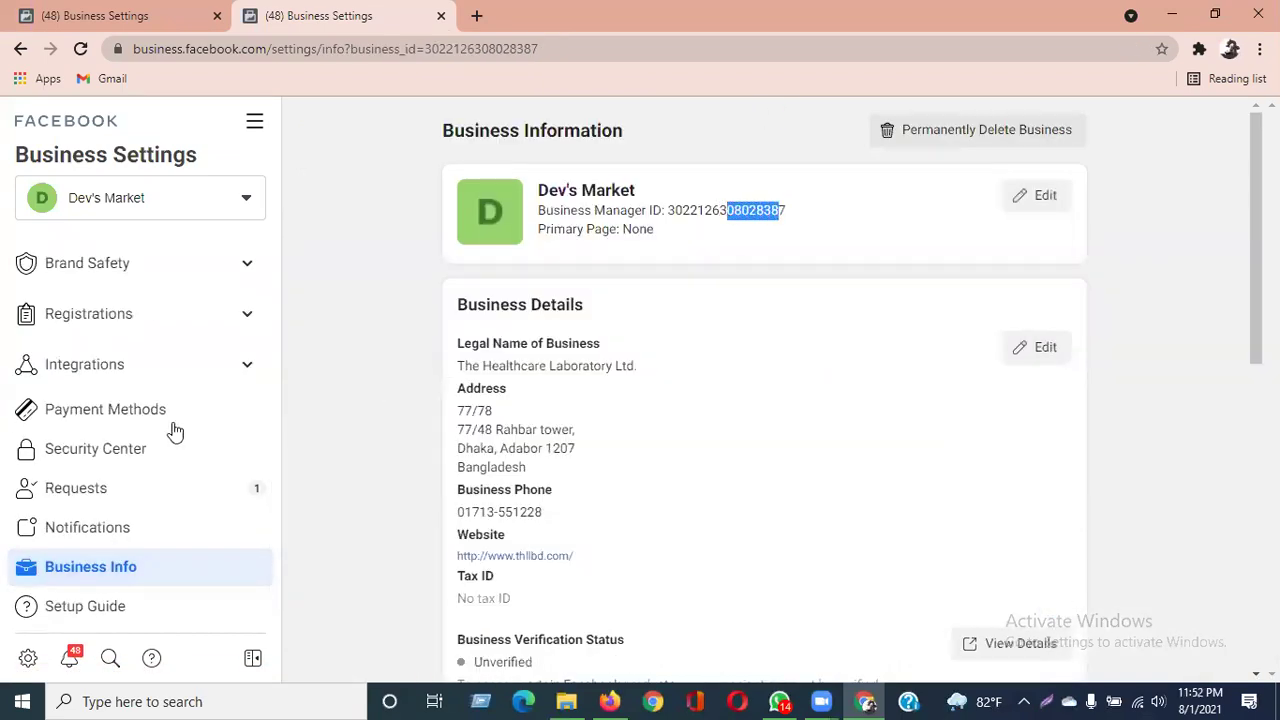
Return to Partners, reopen the form for a partner to share assets with, and highlight the business ID in the page address.
scroll(150, 400, "up", 5)
left_click(88, 355)
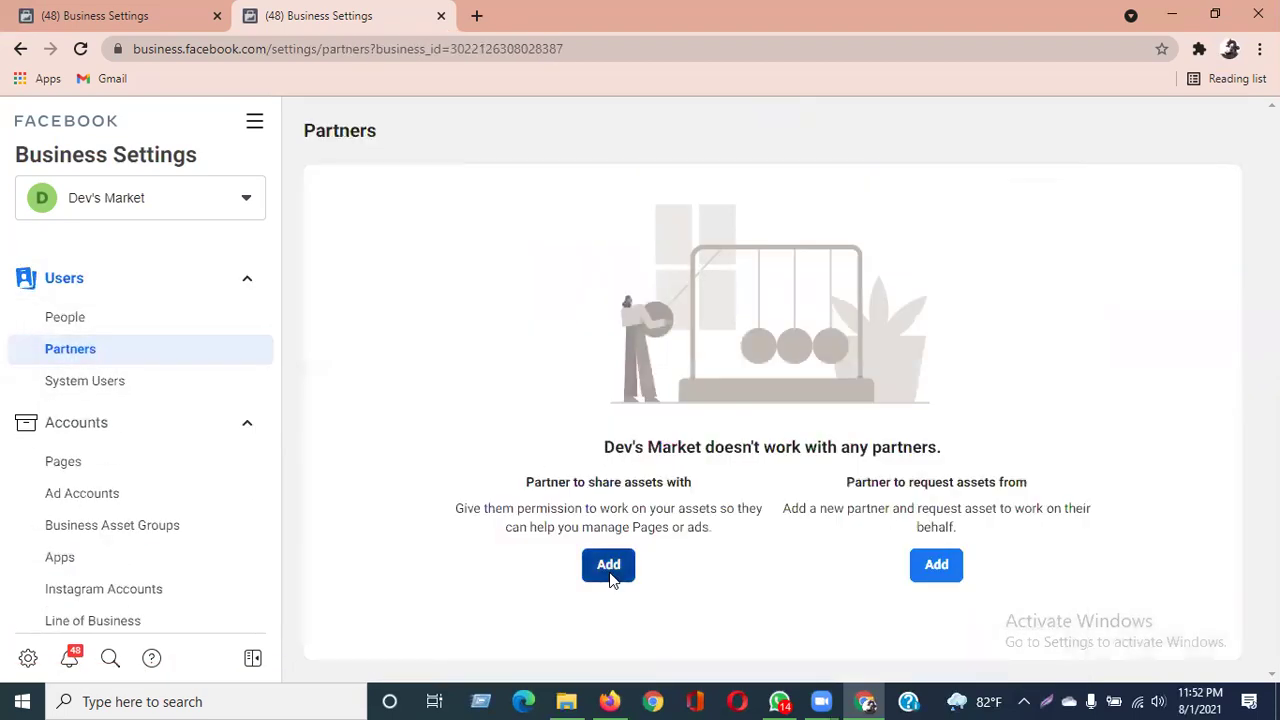
left_click(609, 572)
left_click(536, 425)
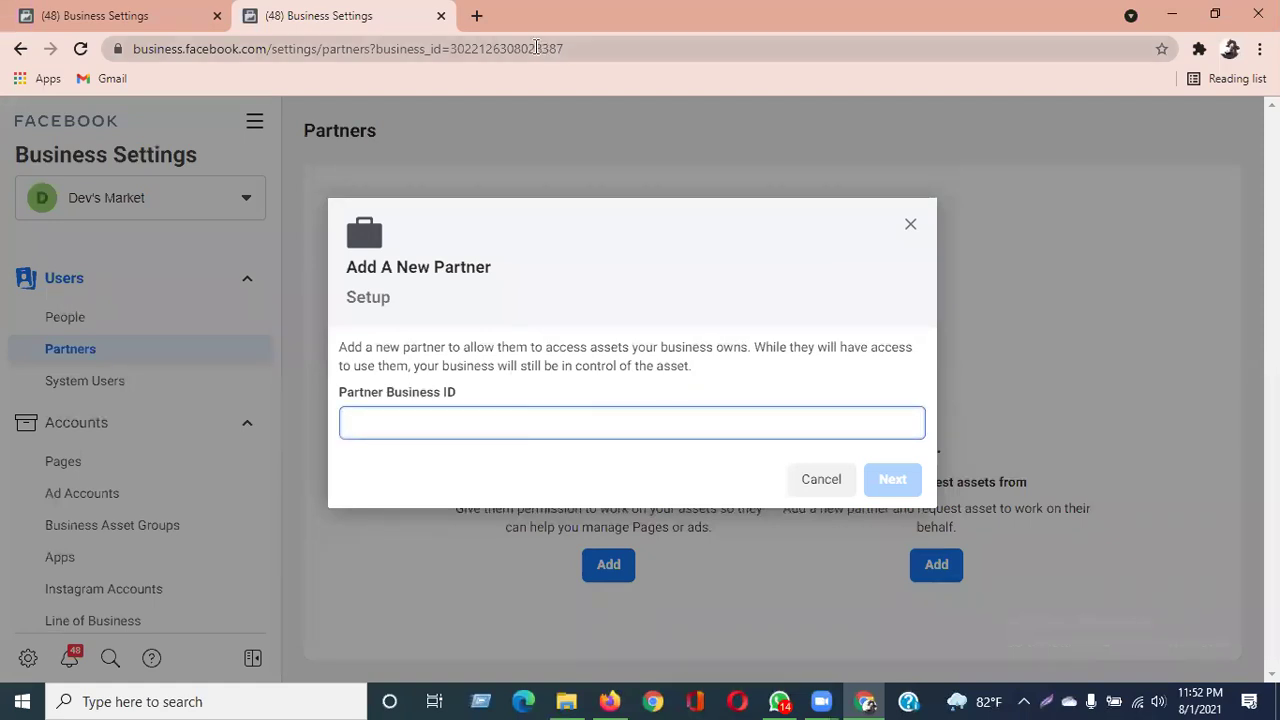
left_click_drag(453, 48, 572, 48)
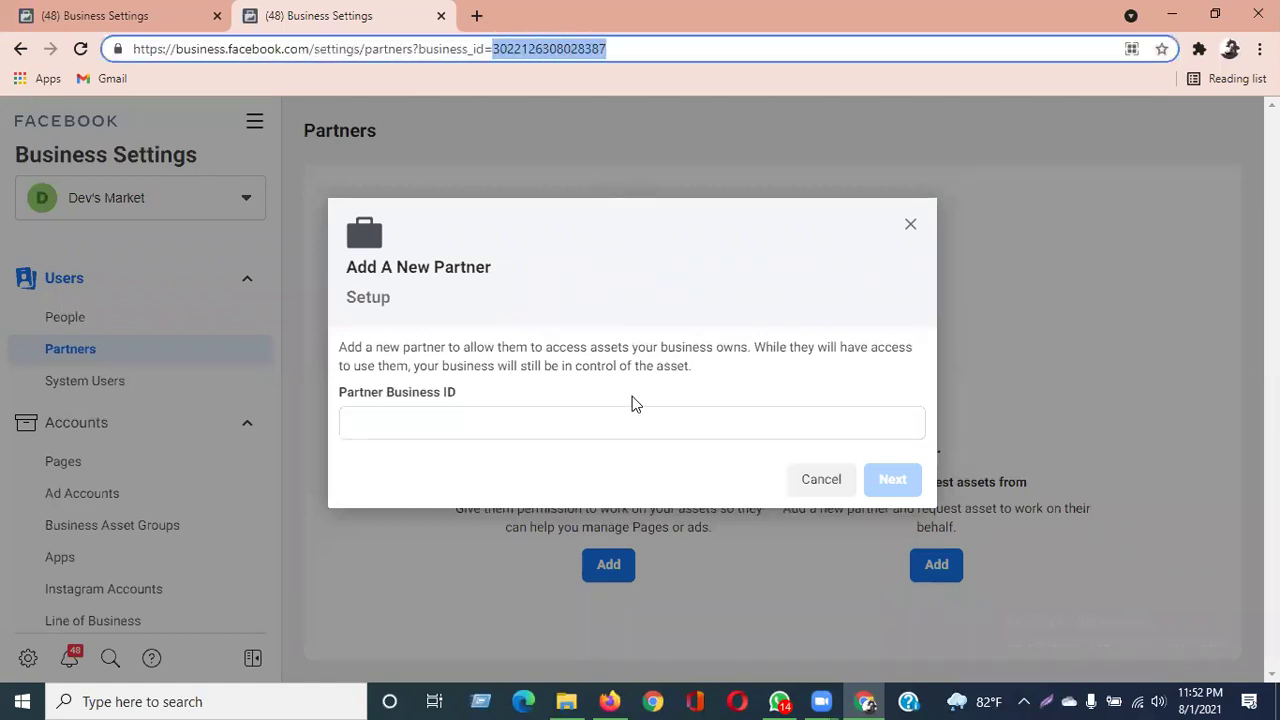
Copy the business ID from the page address into the Partner Business ID field and highlight the message below it.
left_click(472, 421)
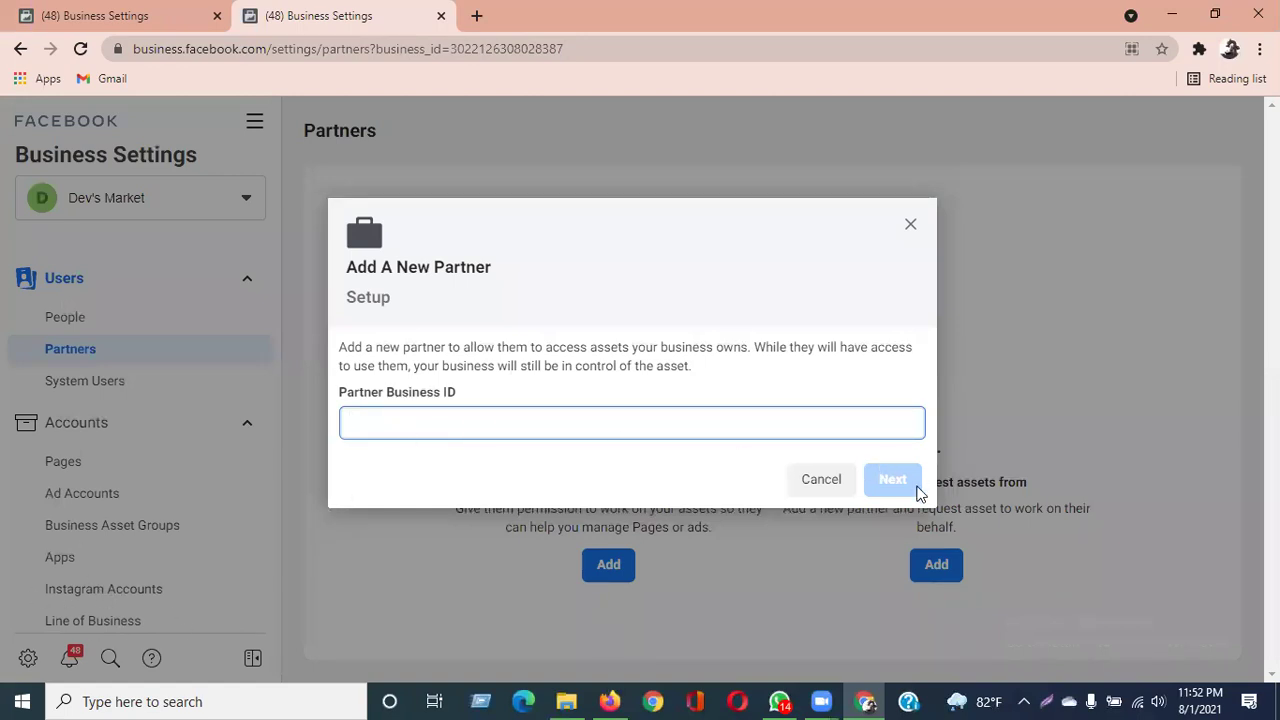
left_click(580, 50)
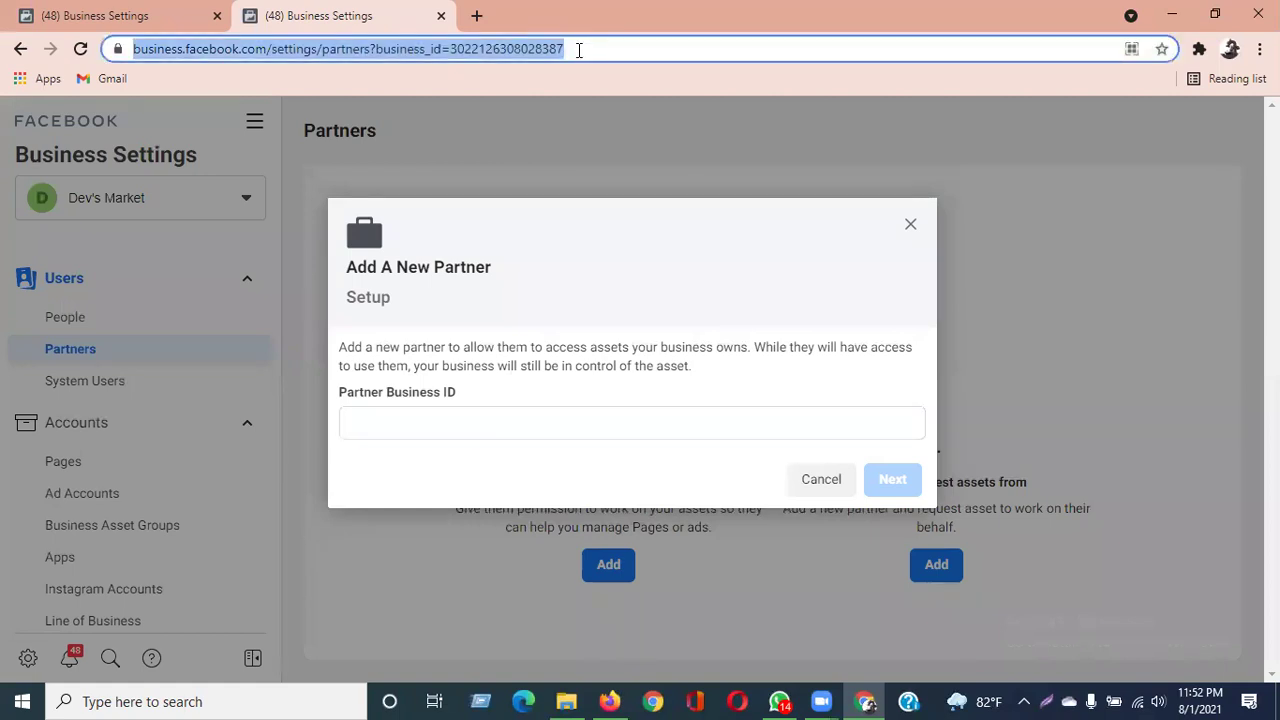
left_click(608, 48)
left_click_drag(612, 48, 492, 48)
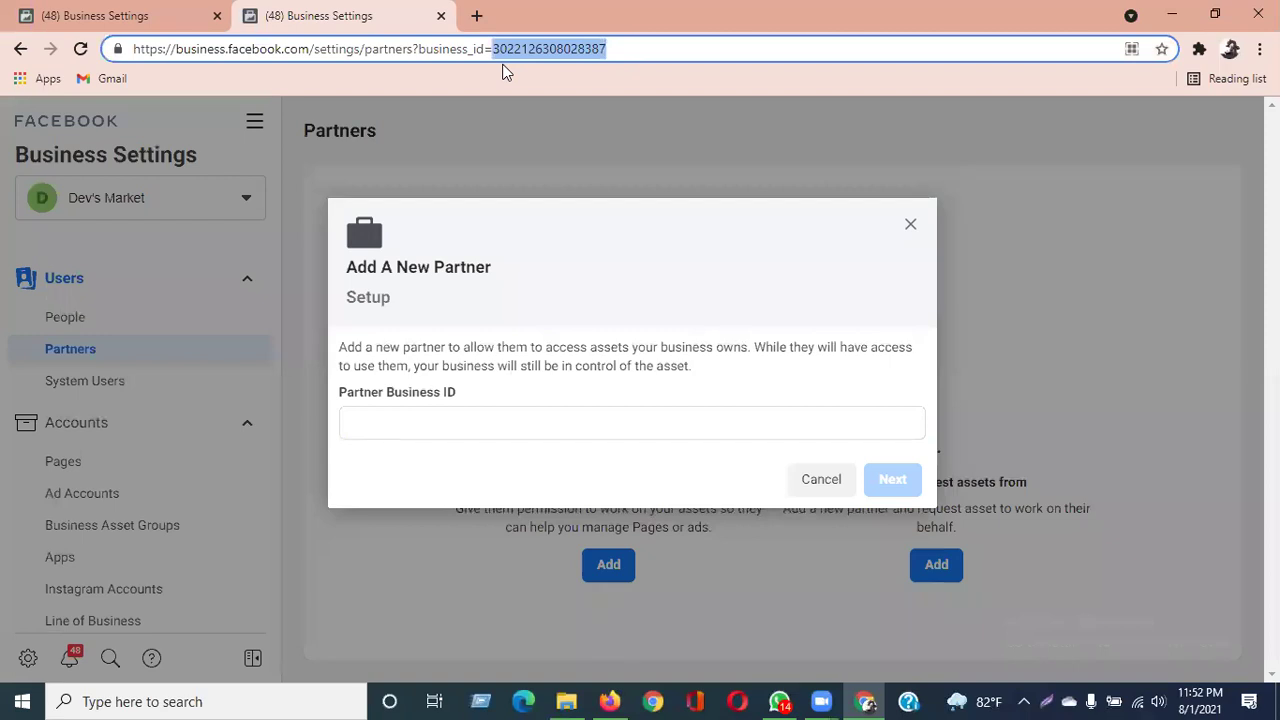
left_click(419, 426)
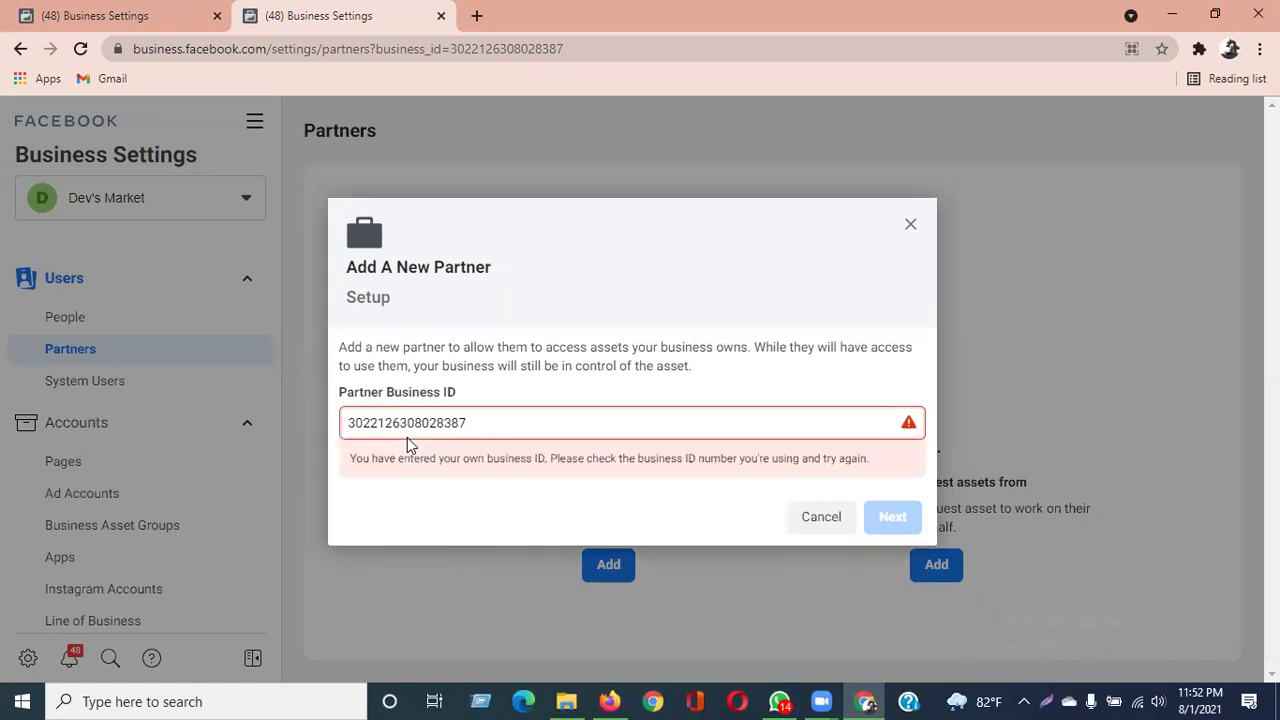
left_click_drag(351, 458, 838, 458)
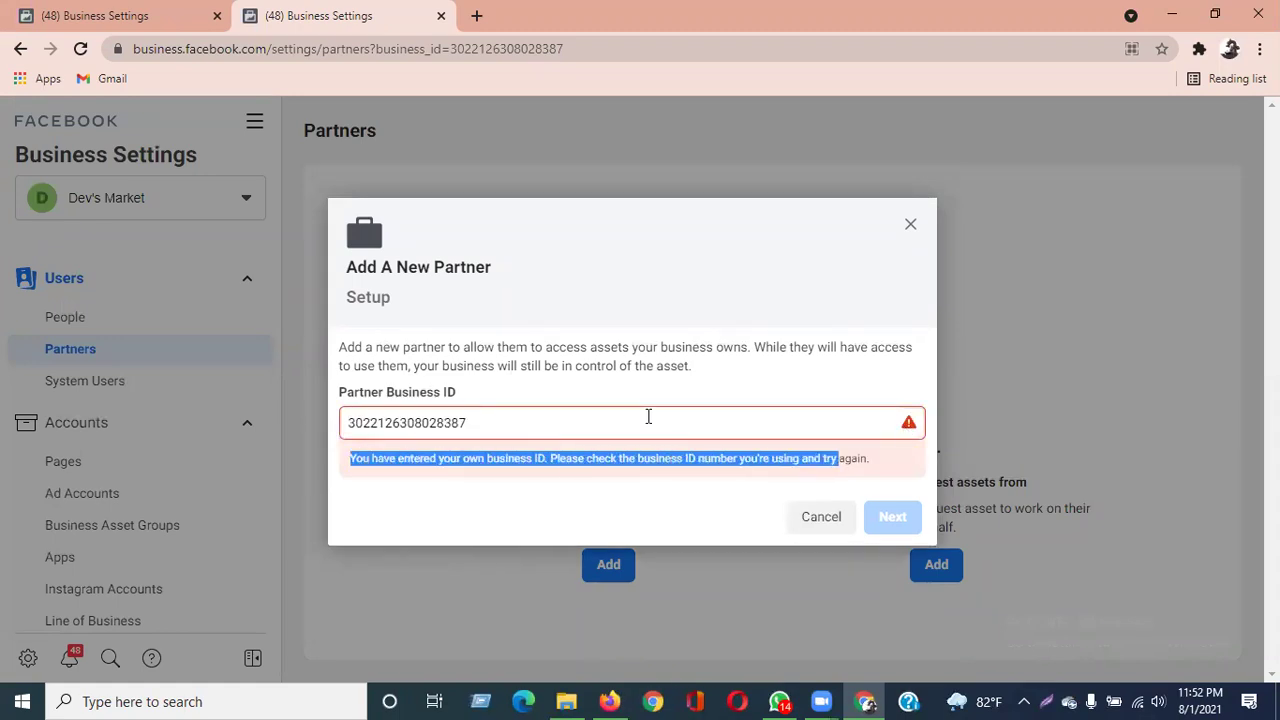
Clear the Partner Business ID field and close the Add A New Partner form.
left_click(525, 428)
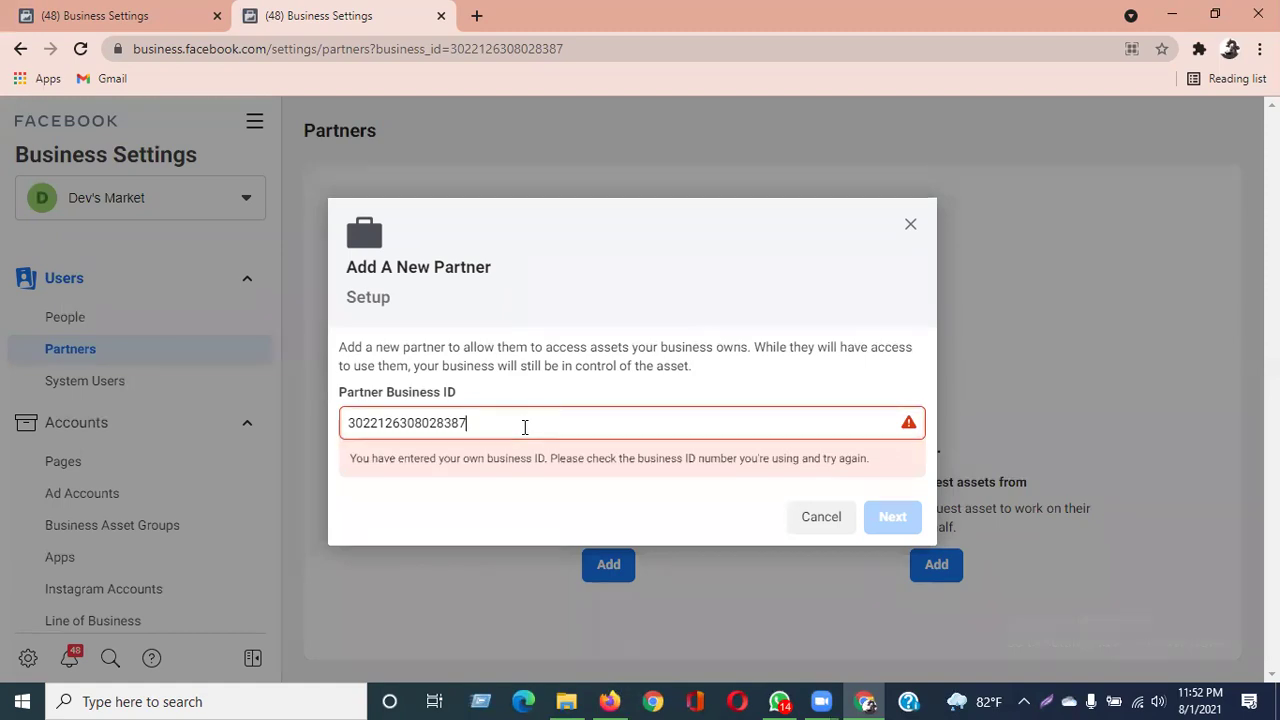
left_click_drag(525, 428, 277, 418)
key("BackSpace")
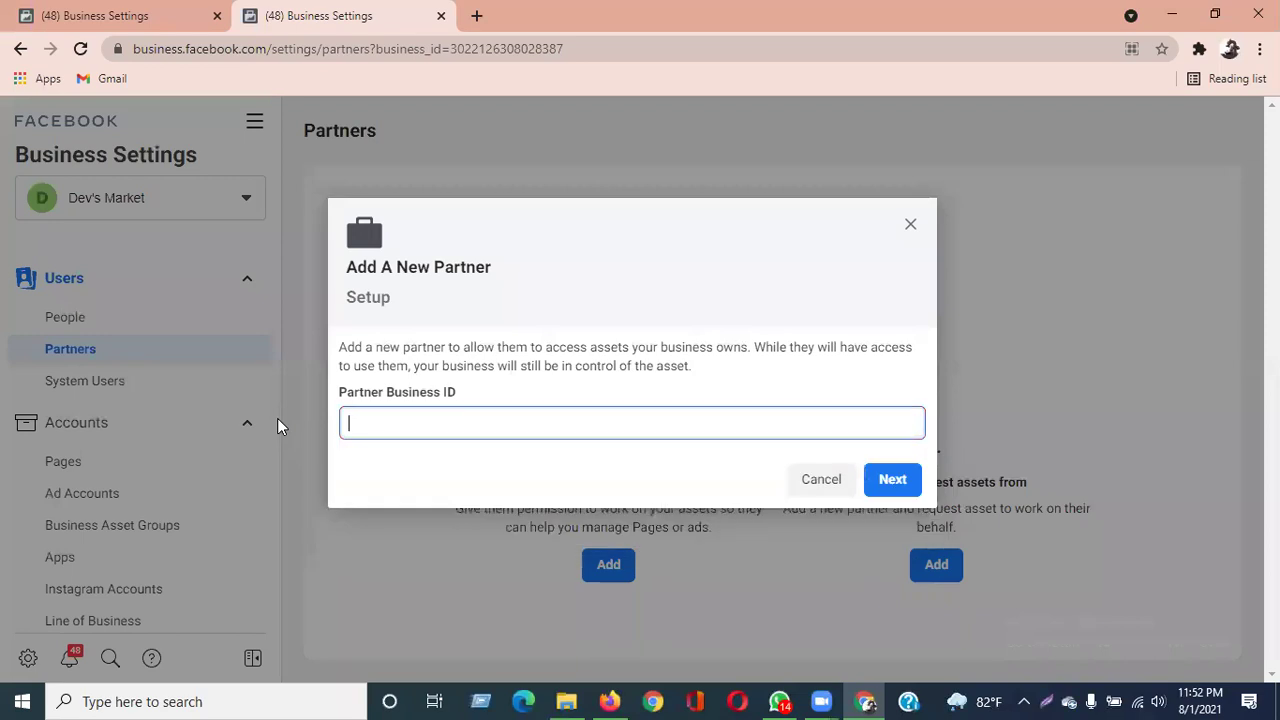
left_click(910, 224)
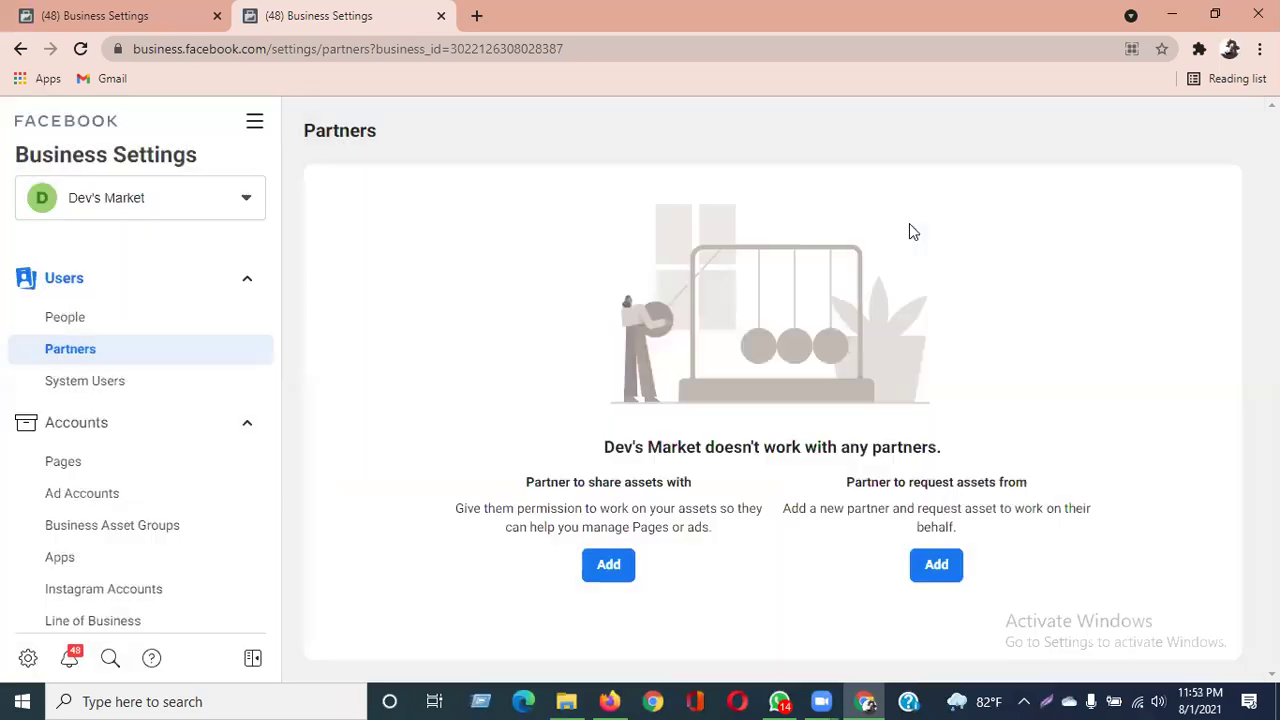
Open the form for a partner to request assets from, view the role choices for both businesses, and close the form.
left_click_drag(909, 483, 1030, 490)
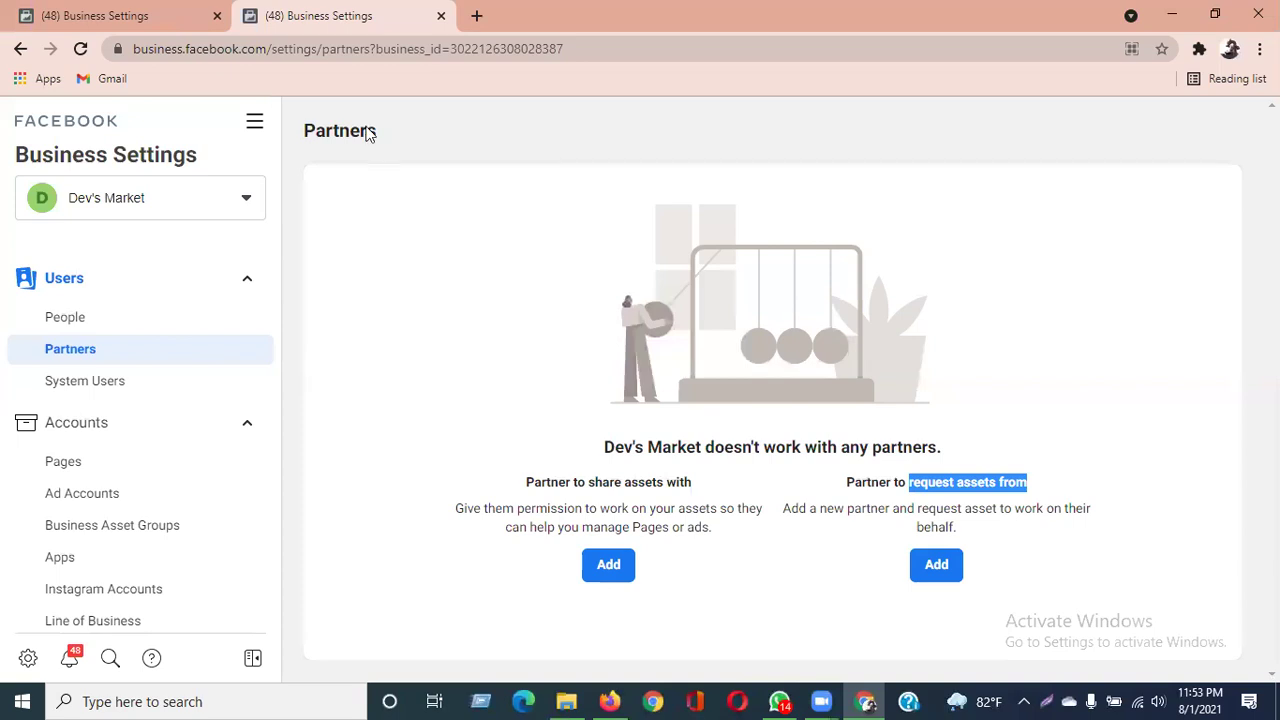
left_click(947, 578)
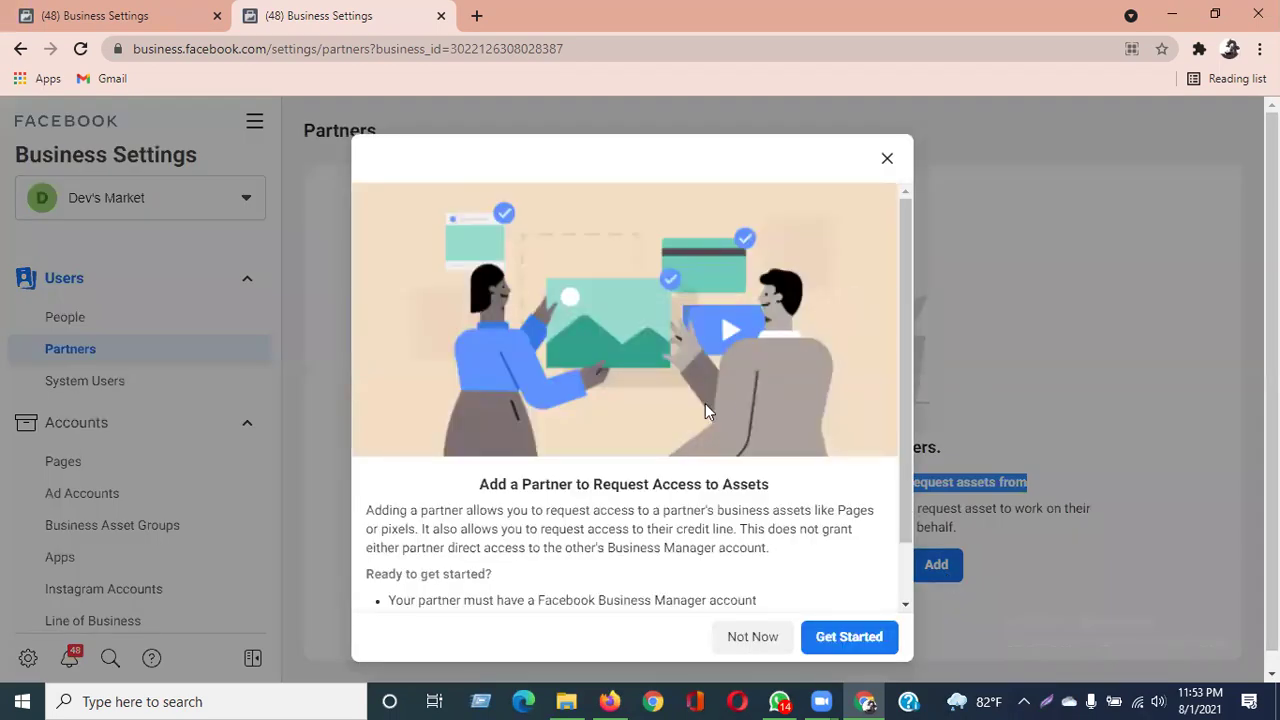
left_click(848, 636)
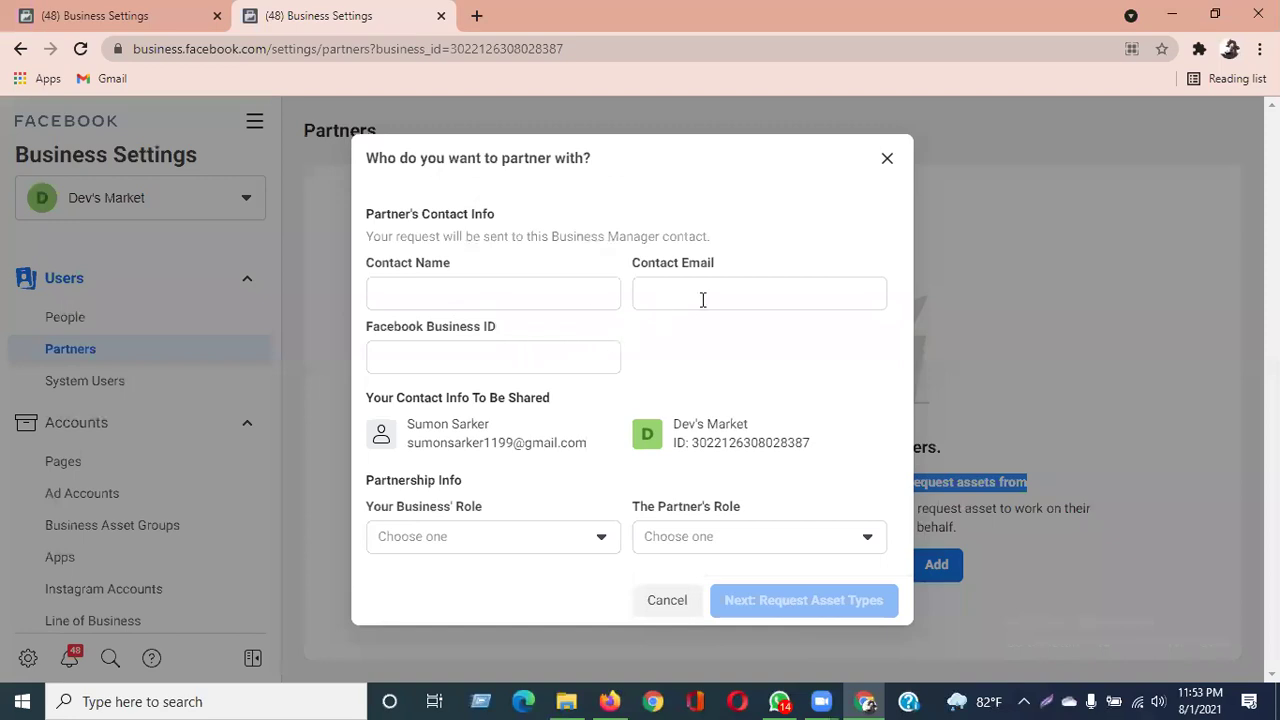
left_click(459, 355)
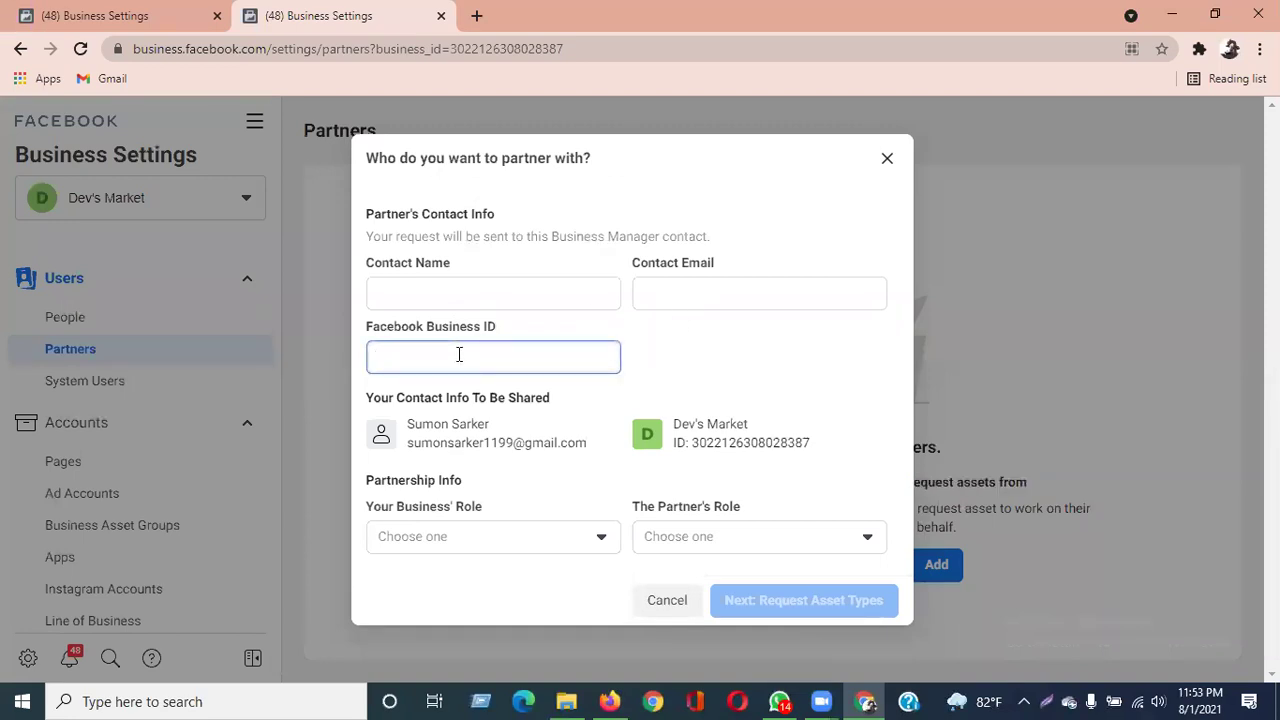
left_click(482, 545)
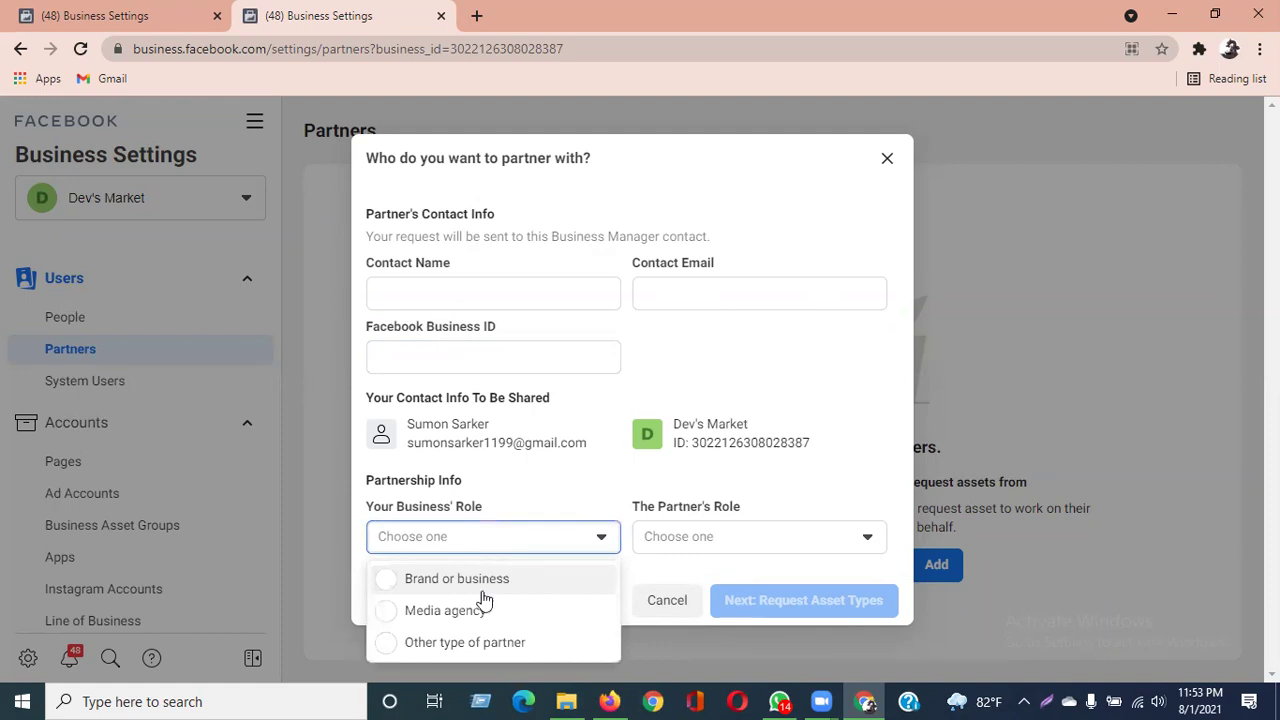
left_click(716, 540)
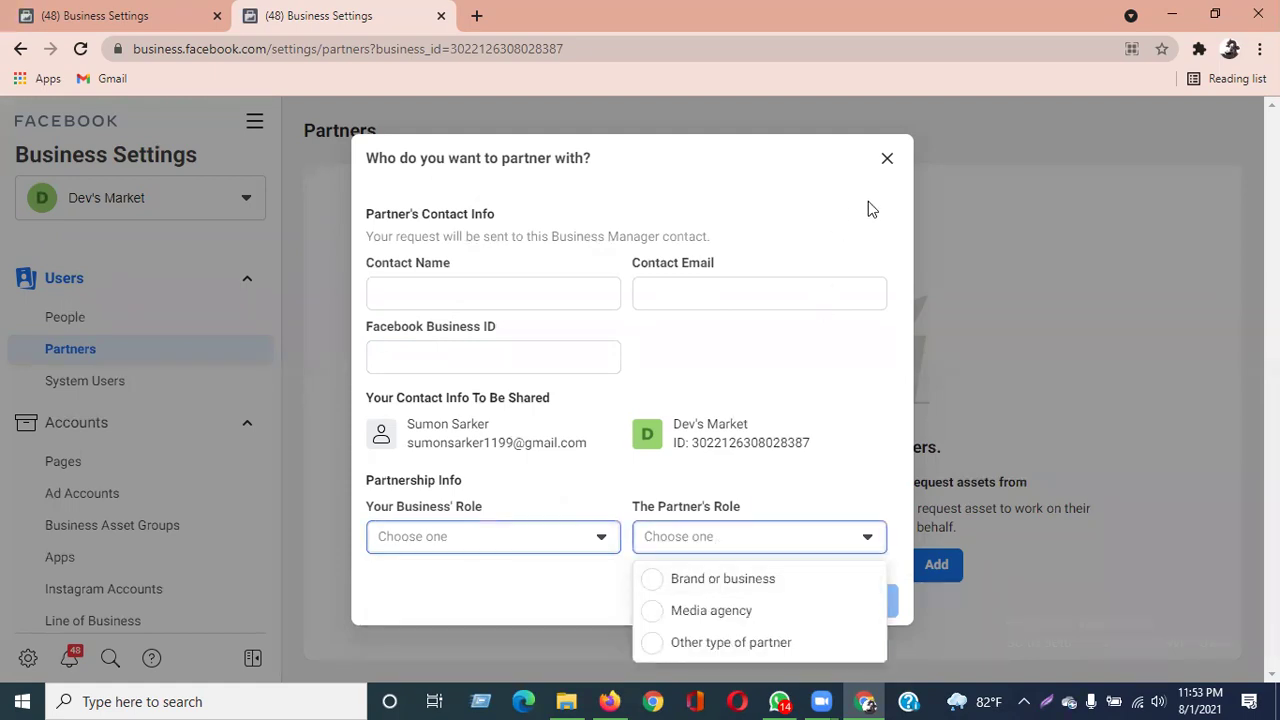
left_click(886, 162)
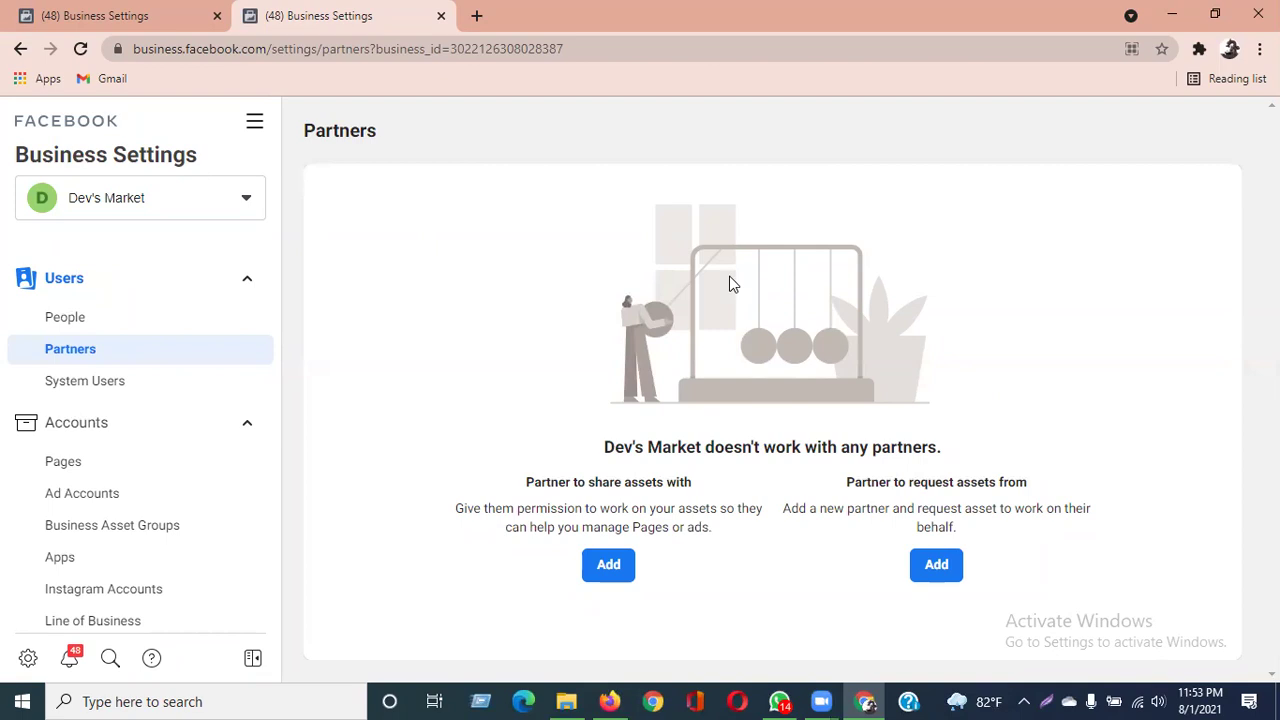
View the People, Partners and System Users sections under Users, and return to People.
left_click(65, 322)
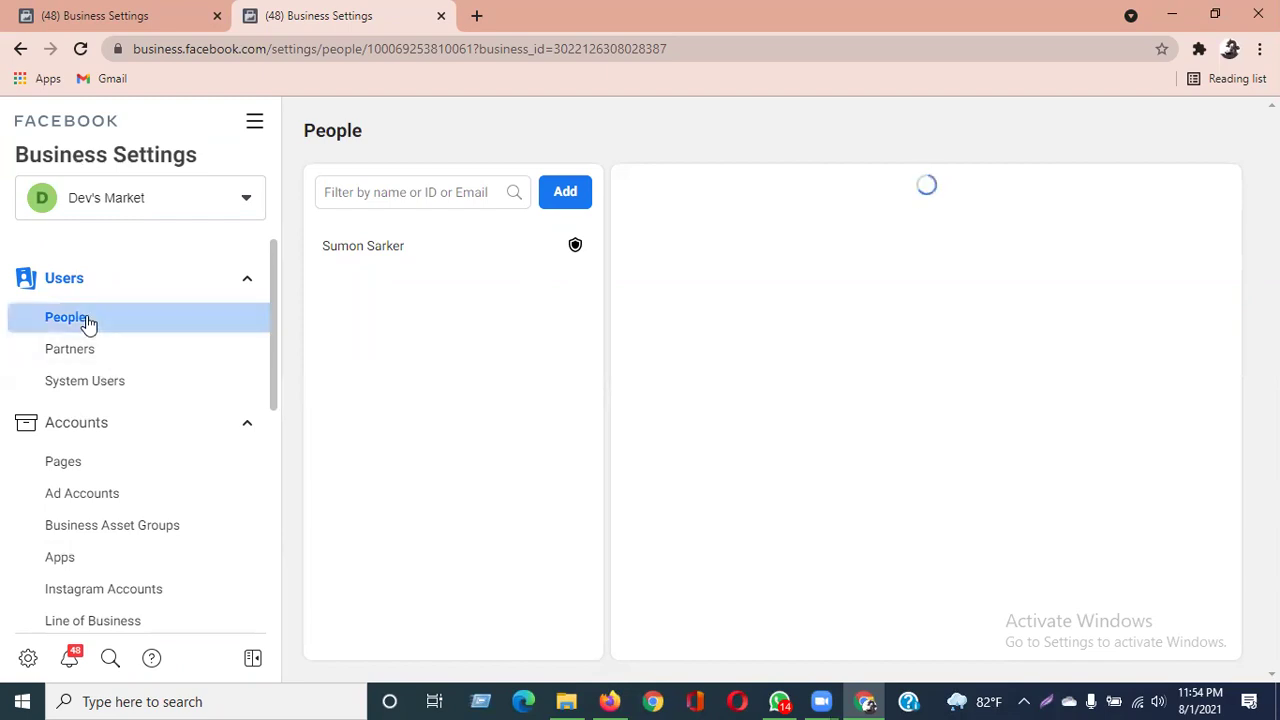
left_click(88, 356)
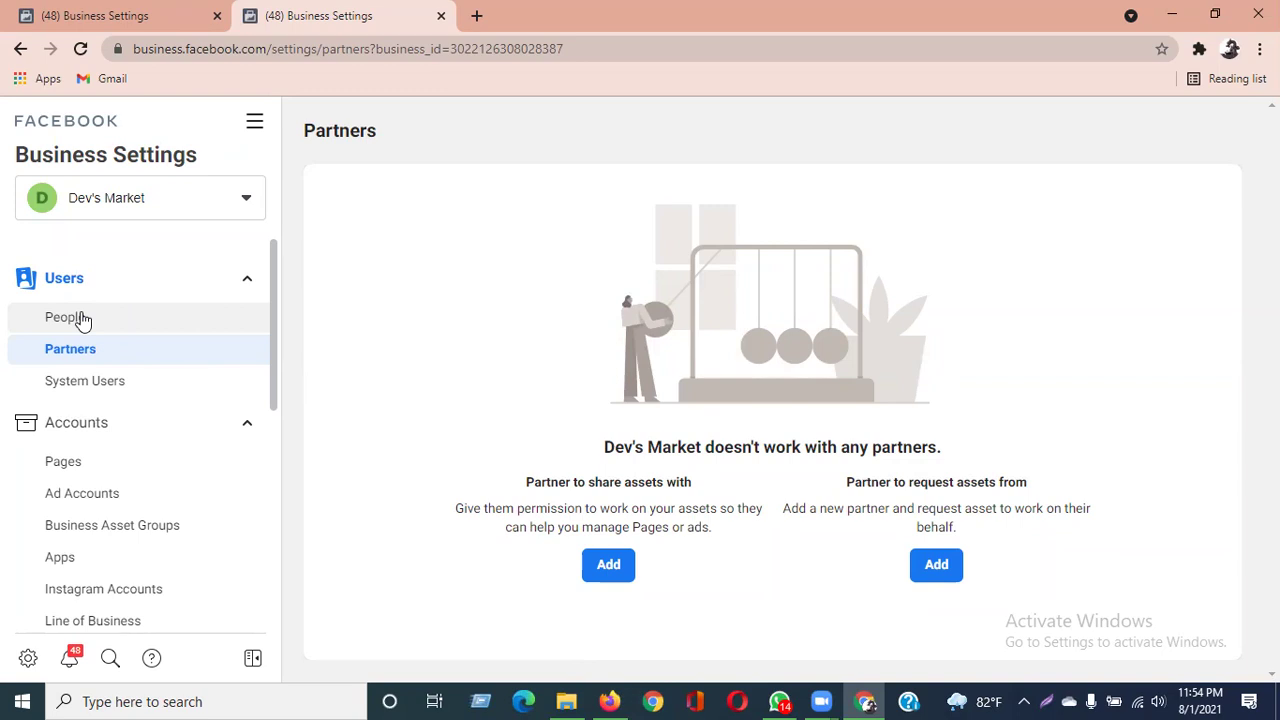
left_click(84, 356)
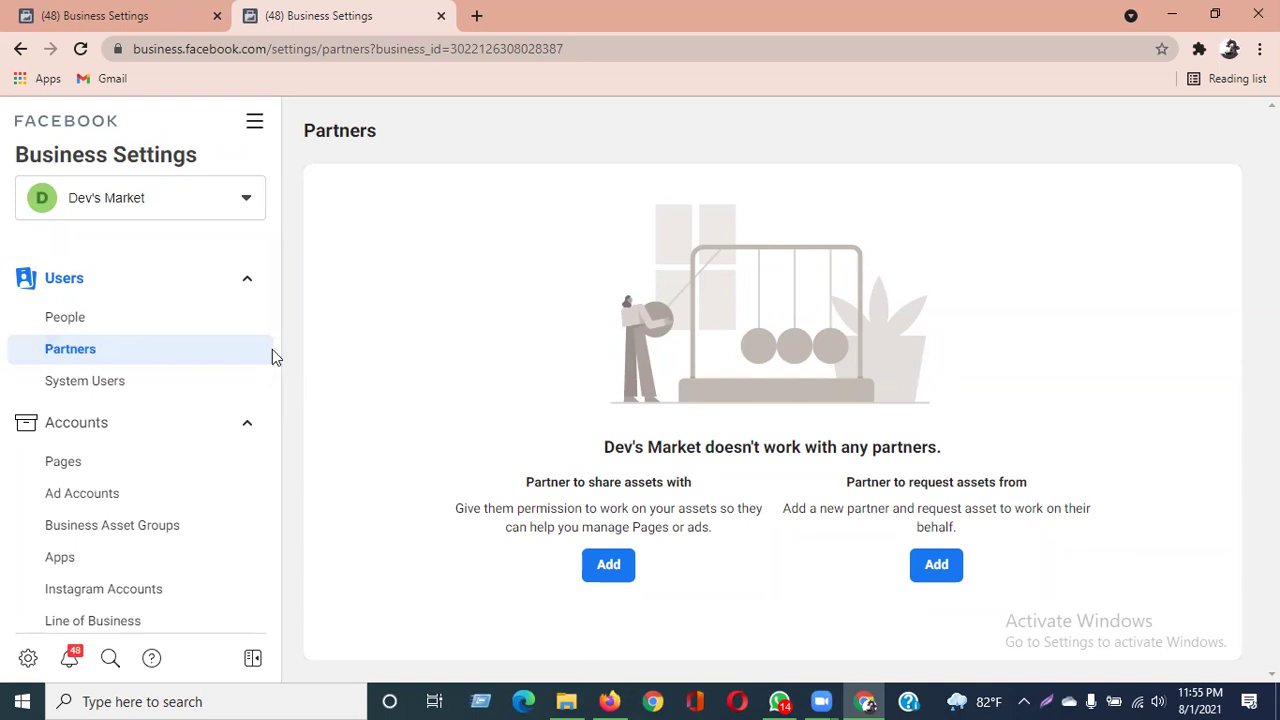
left_click(120, 395)
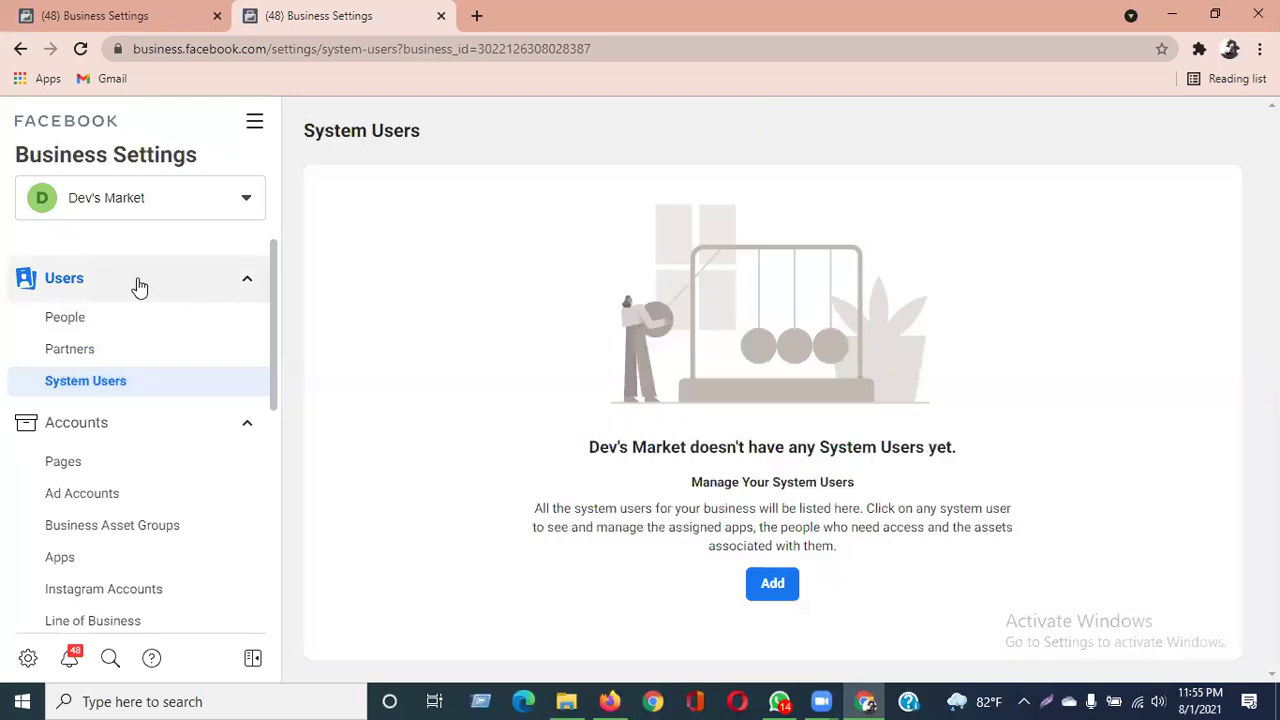
left_click(138, 284)
left_click(139, 283)
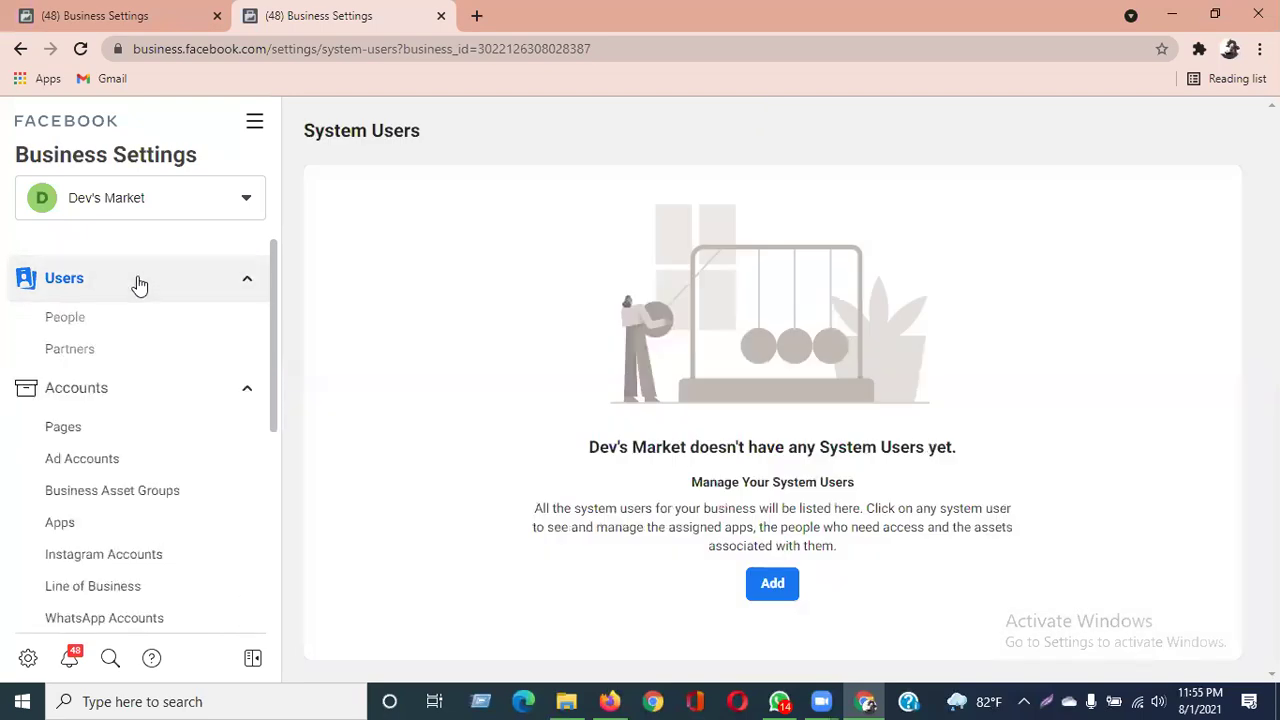
left_click(125, 333)
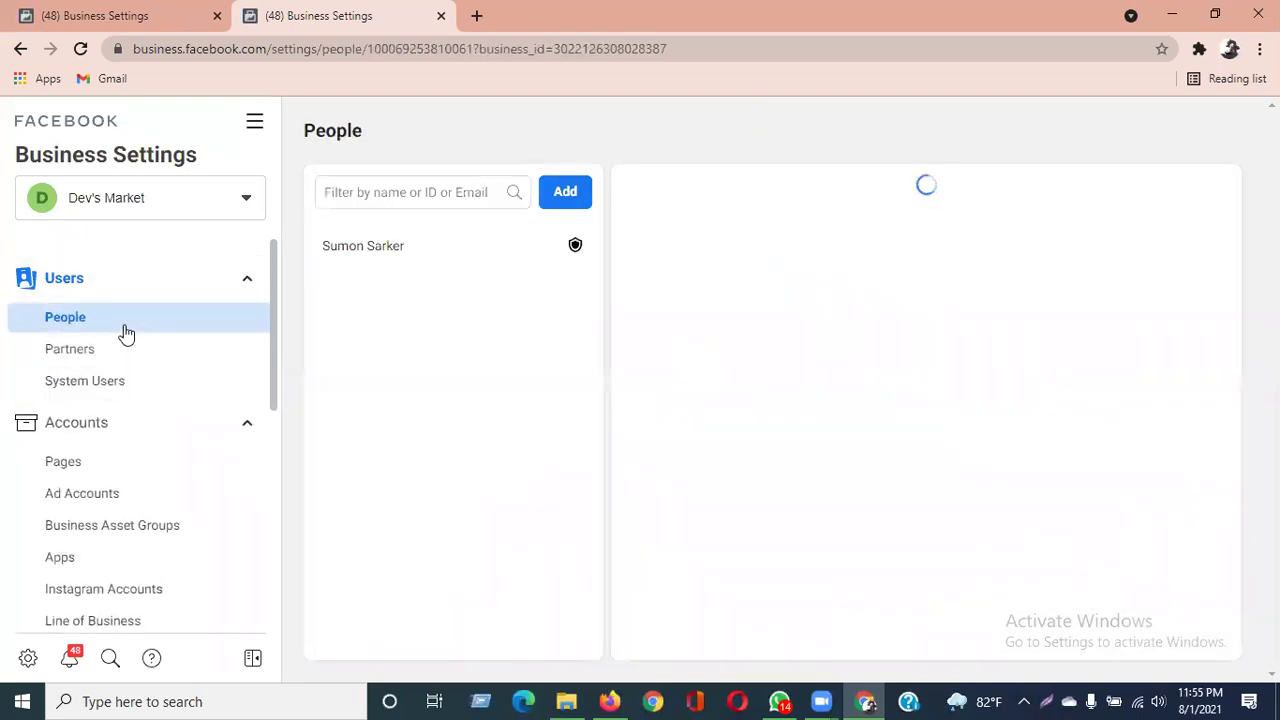
Look over the Accounts section and open its Pages list.
left_click(124, 434)
left_click(125, 432)
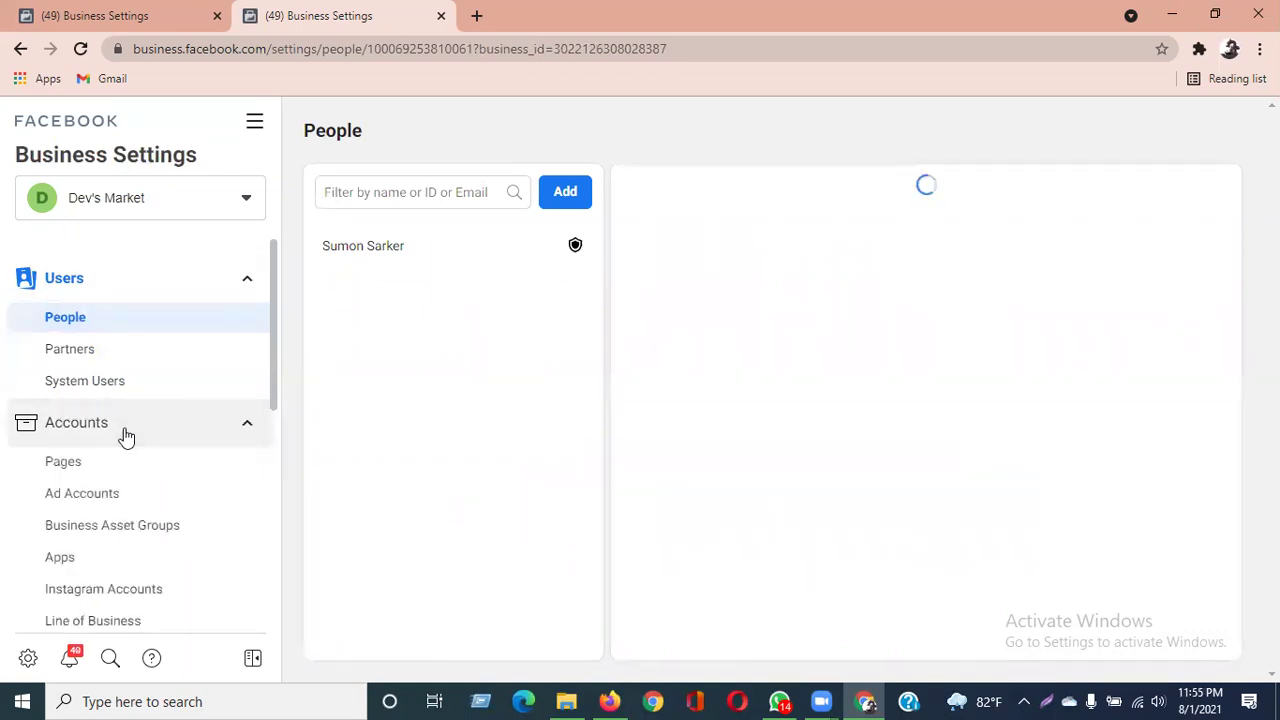
scroll(125, 434, "down", 2)
scroll(150, 410, "up", 2)
left_click(64, 470)
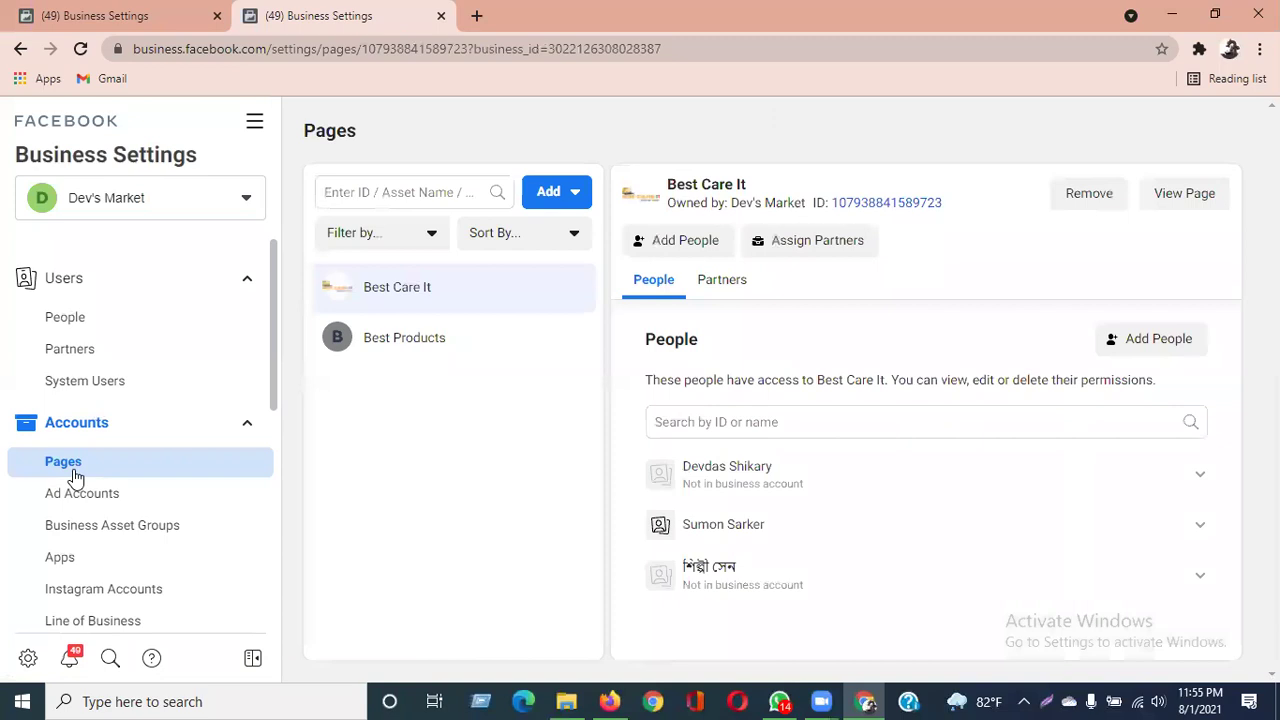
Open the Add a Facebook Page form, search for "best", and close the form after clearing the search.
left_click(553, 198)
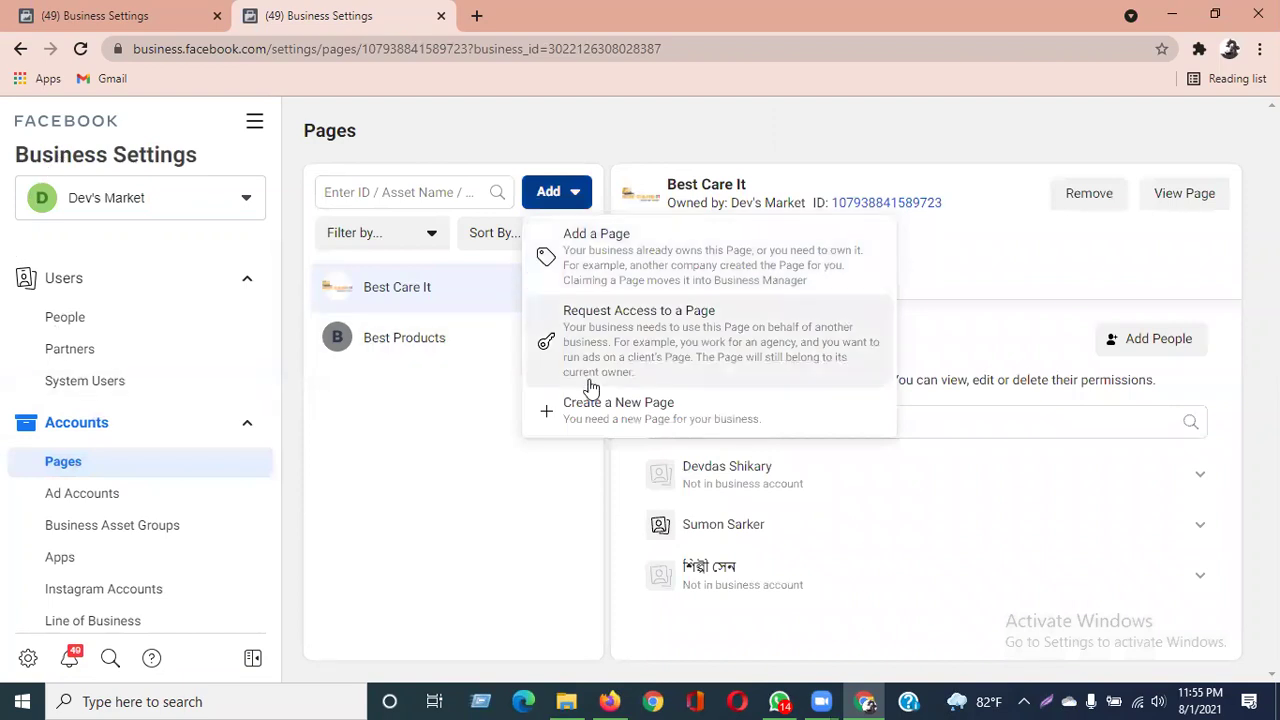
left_click(628, 248)
left_click(584, 376)
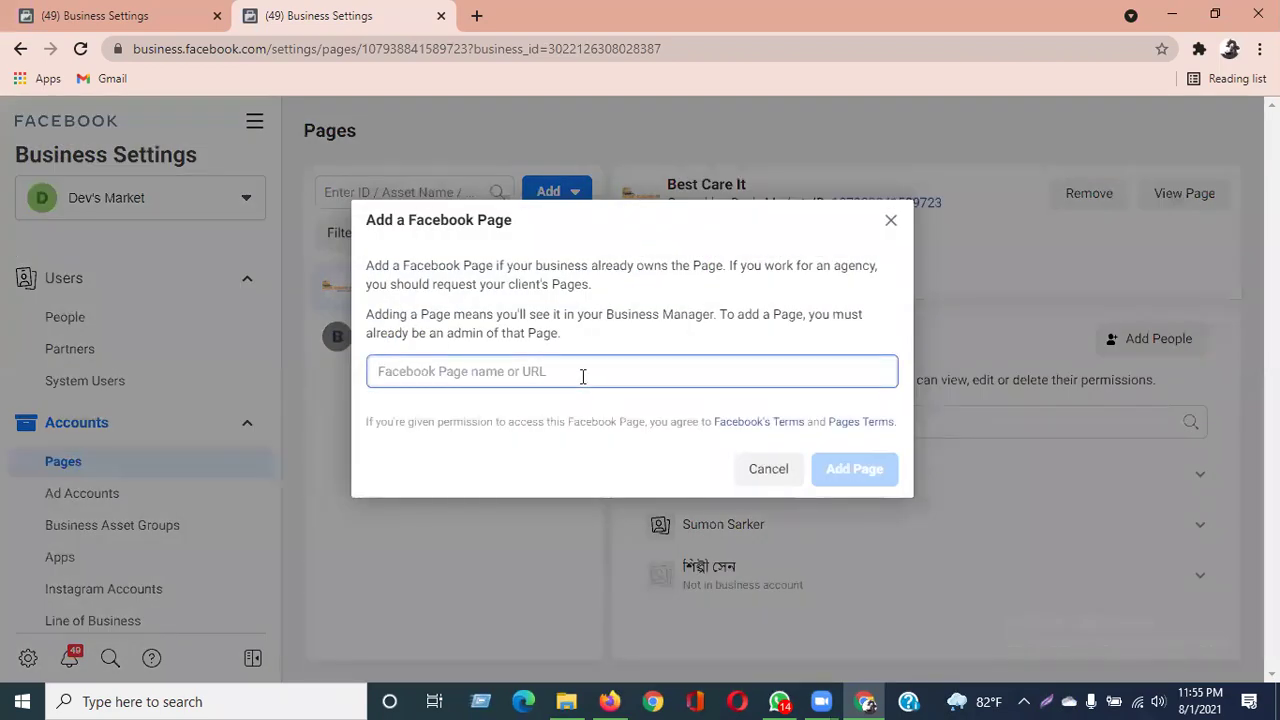
type("best")
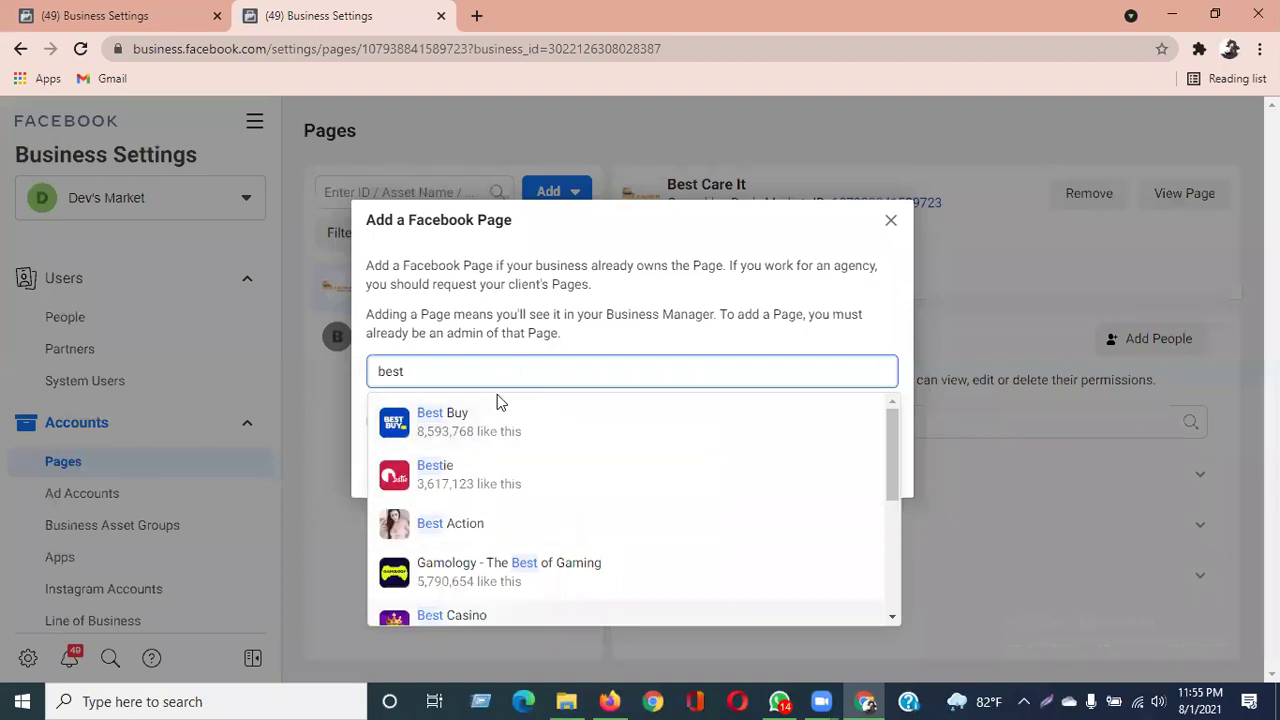
left_click_drag(420, 368, 357, 375)
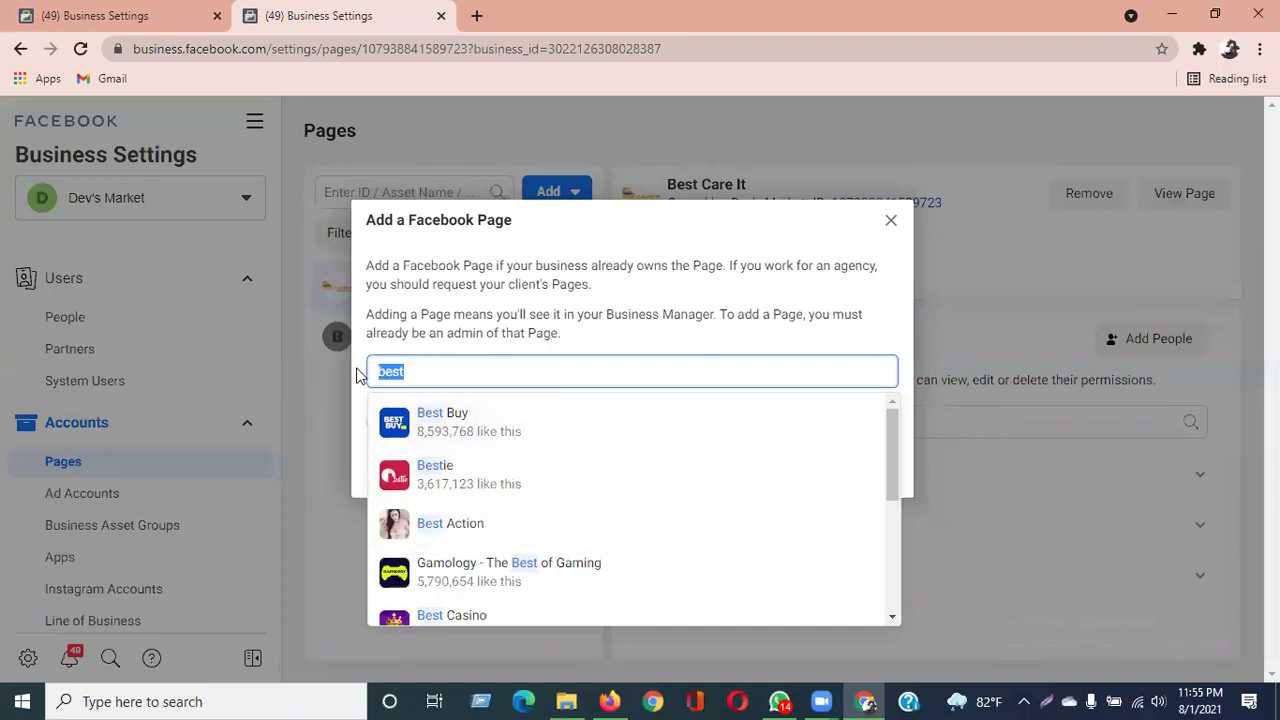
key("BackSpace")
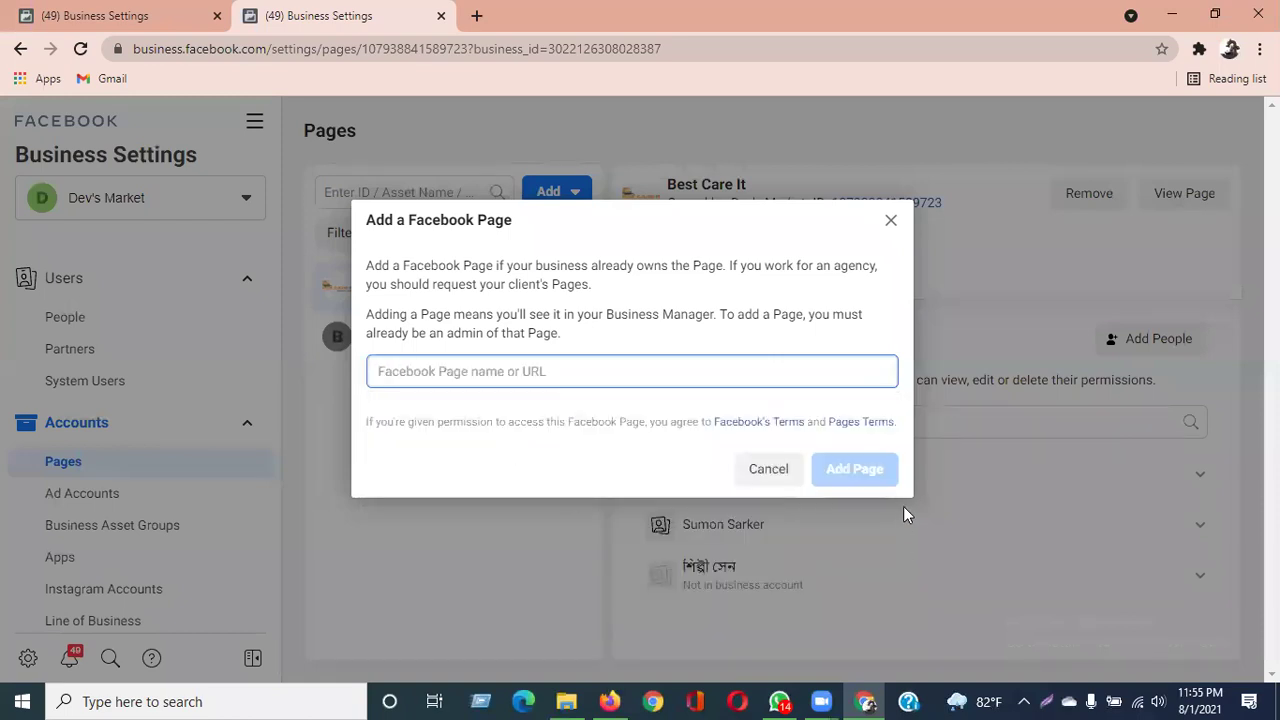
left_click(892, 221)
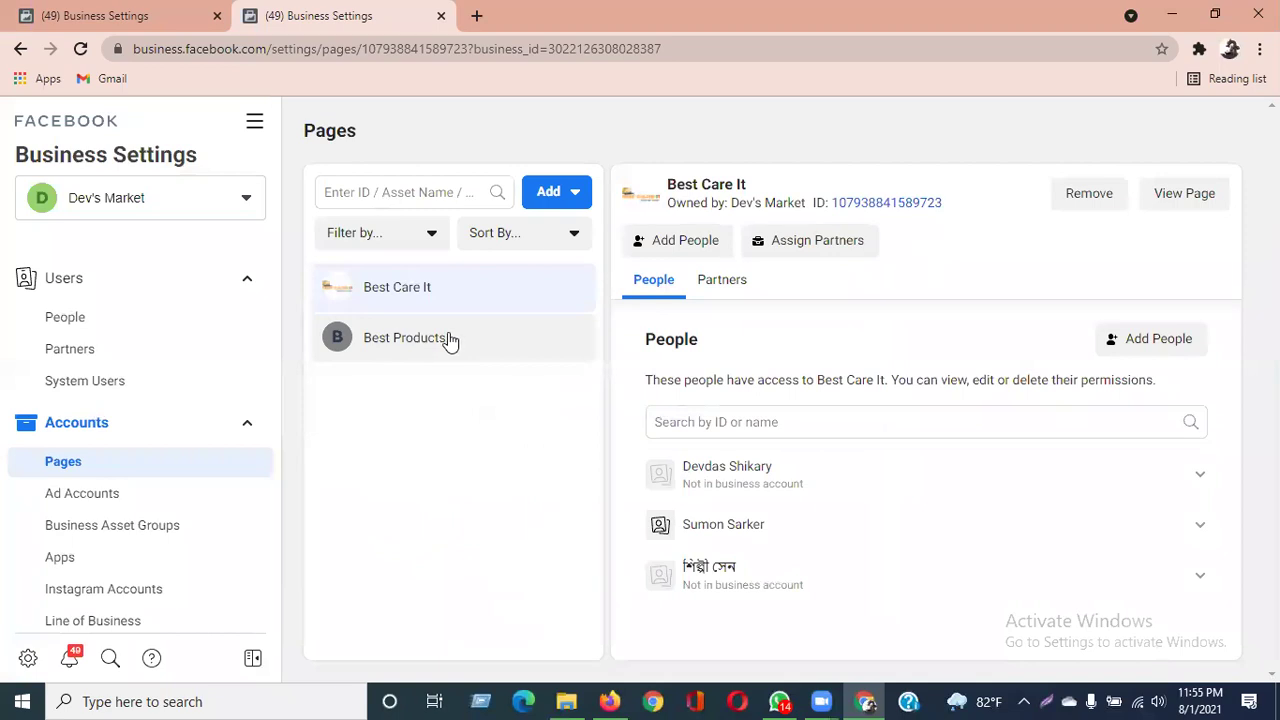
Open Ad Accounts, view the options for adding an ad account, and dismiss them.
left_click(145, 492)
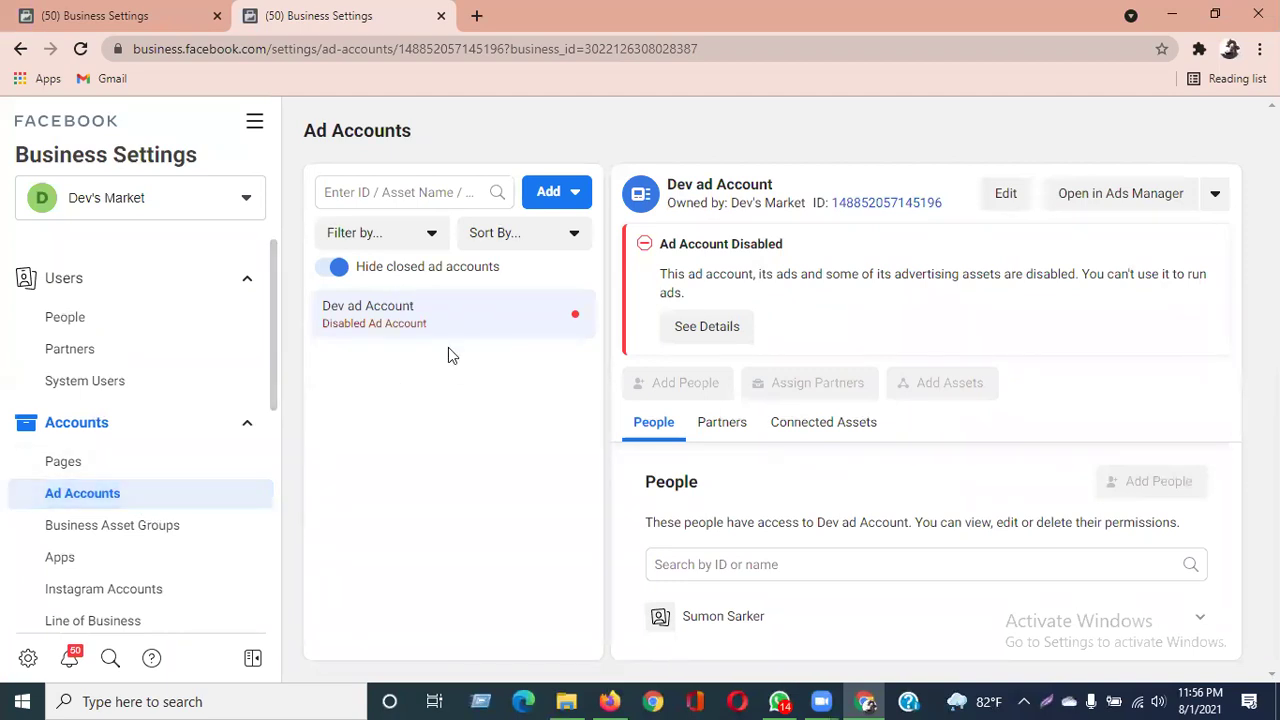
left_click(550, 191)
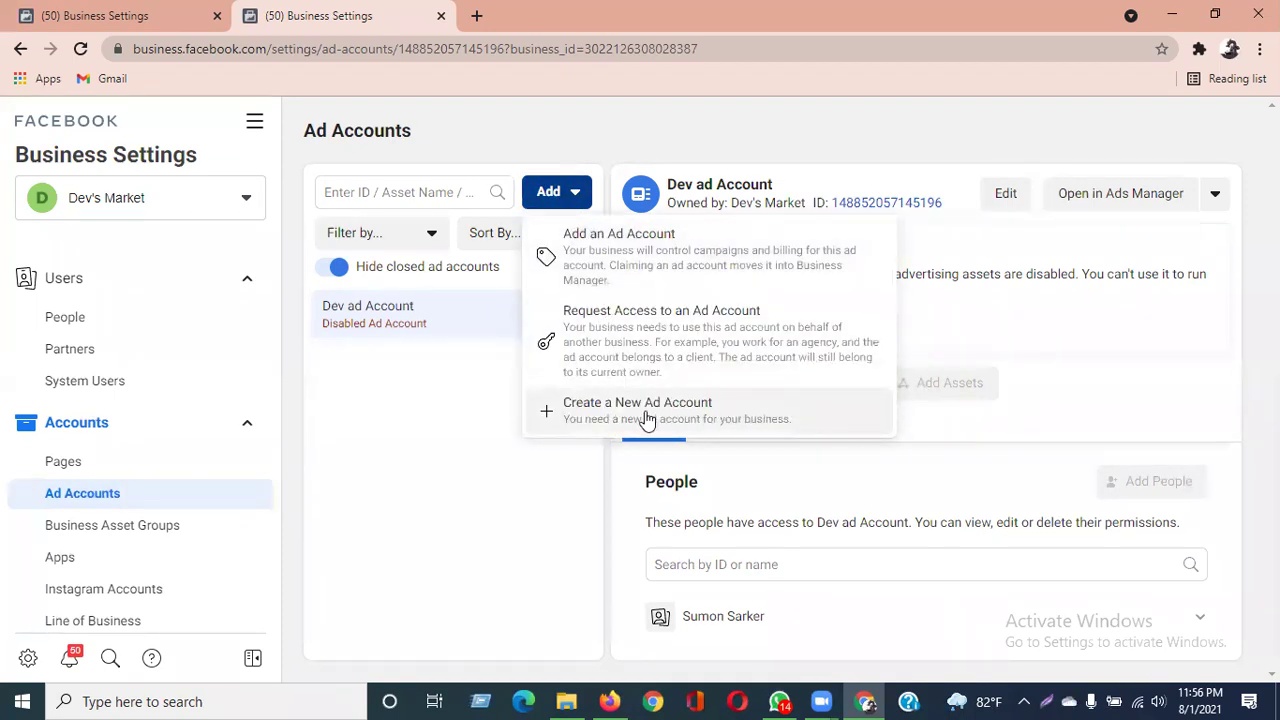
left_click(136, 460)
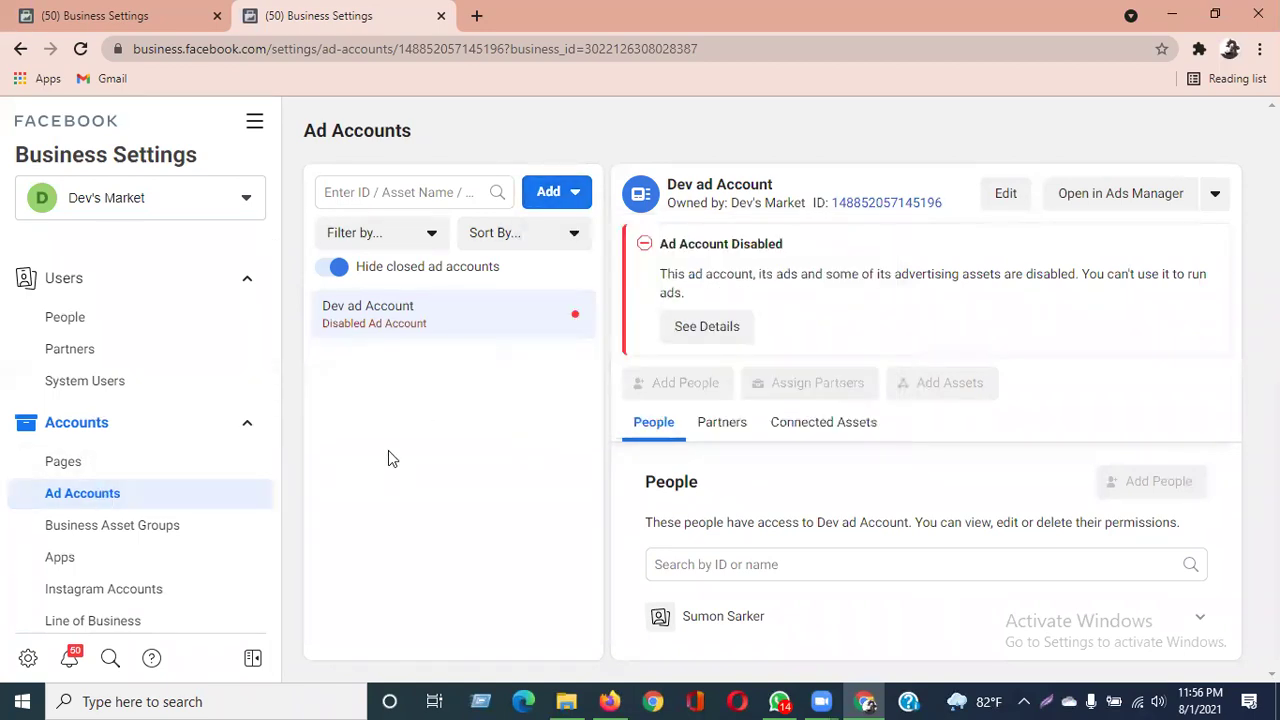
View the Business Asset Groups introduction down to the option for creating a group, and open Apps.
left_click(115, 537)
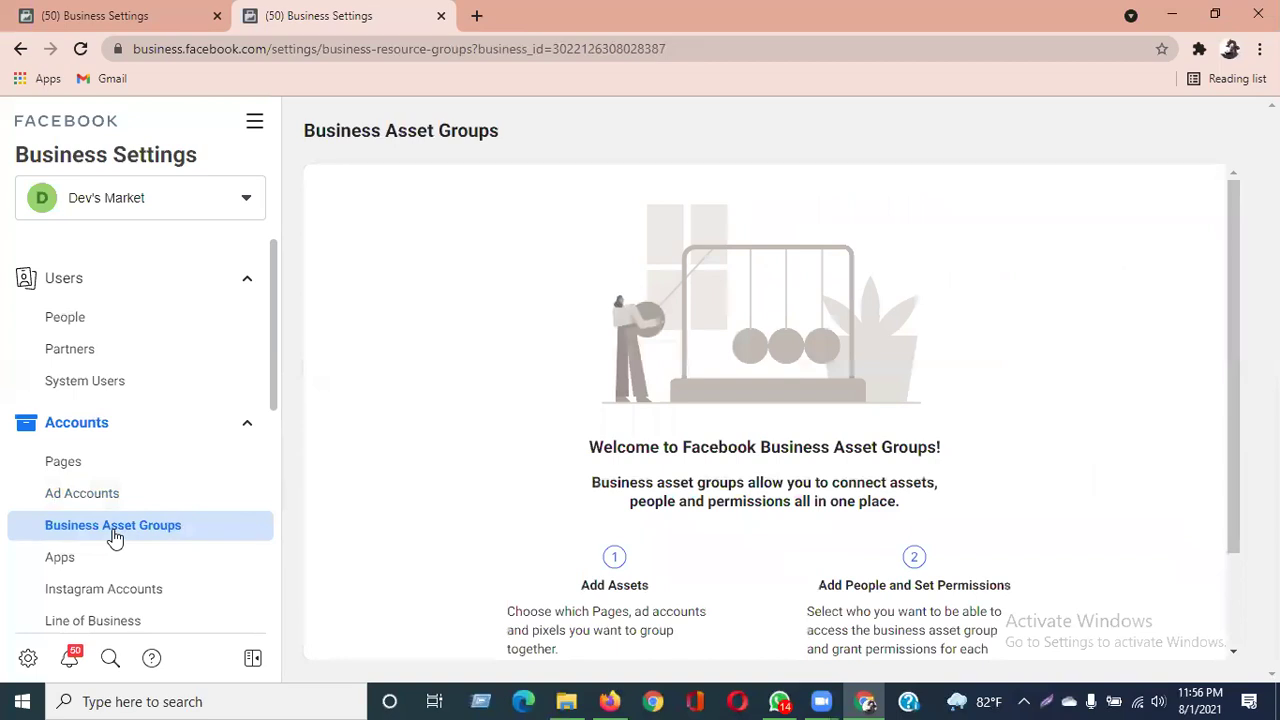
scroll(431, 437, "down", 1)
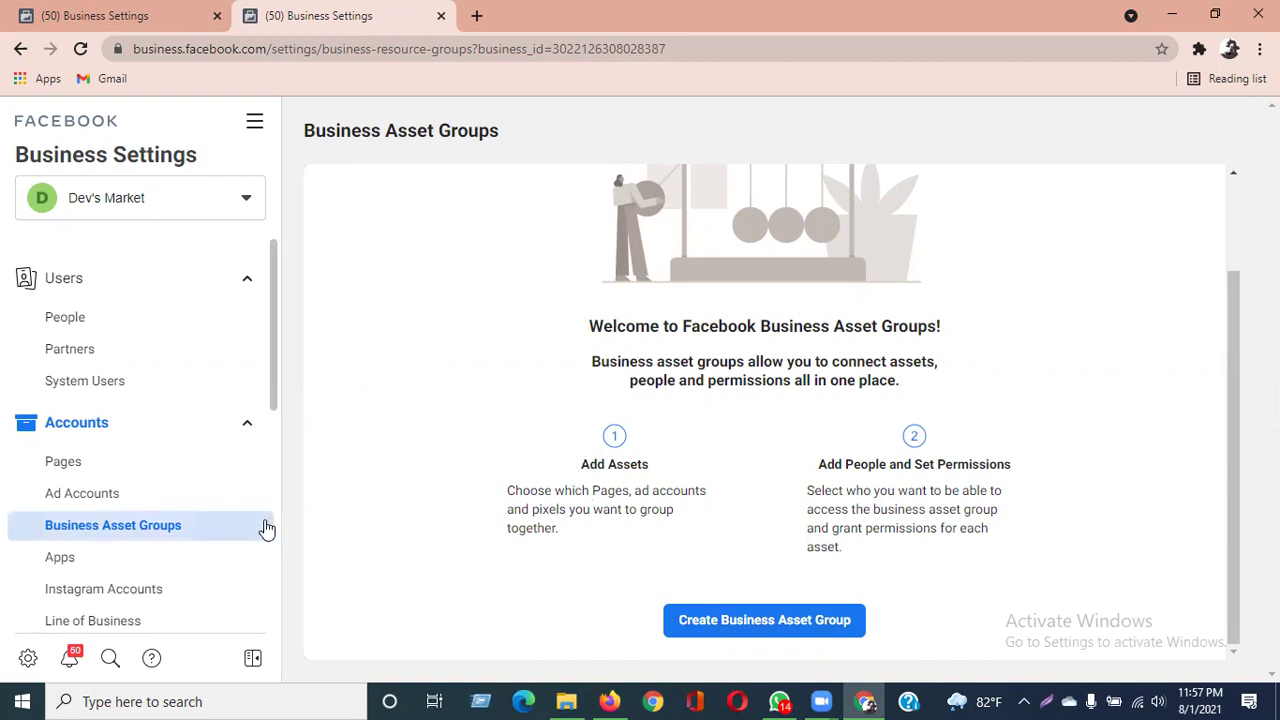
left_click(108, 562)
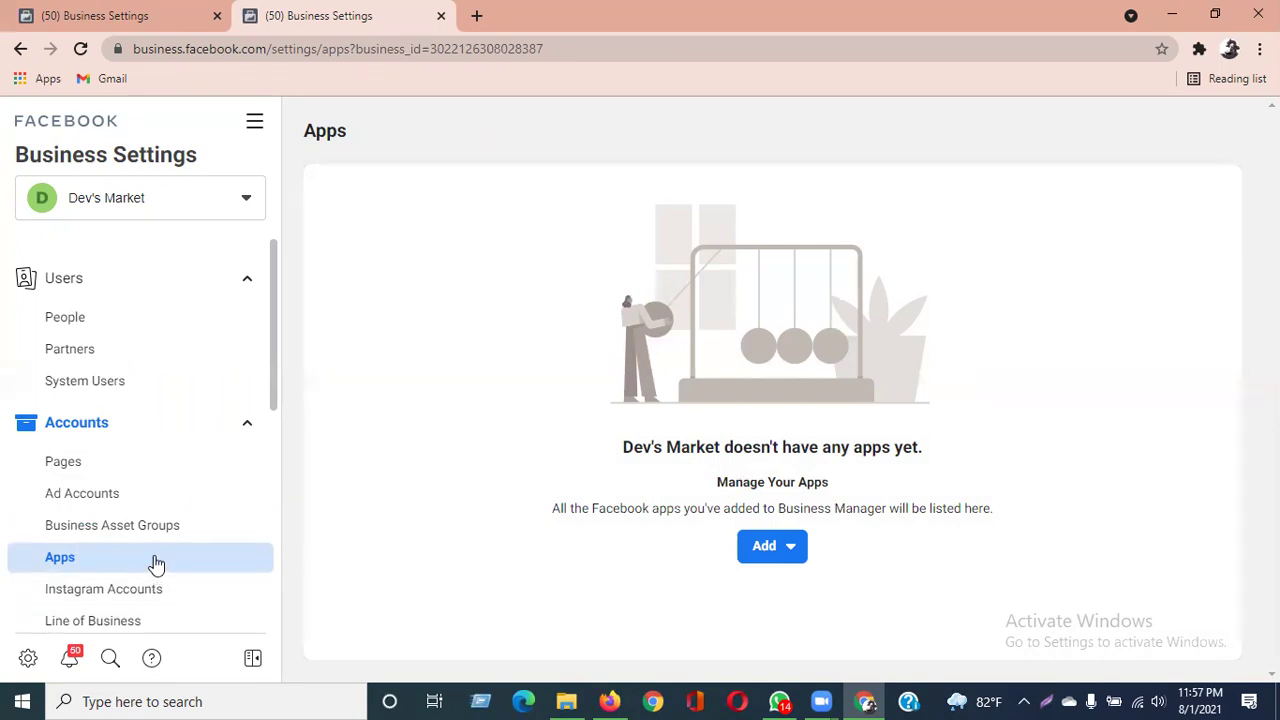
View the Instagram Accounts, Line of Business and WhatsApp Accounts pages in the Accounts section.
scroll(155, 563, "down", 2)
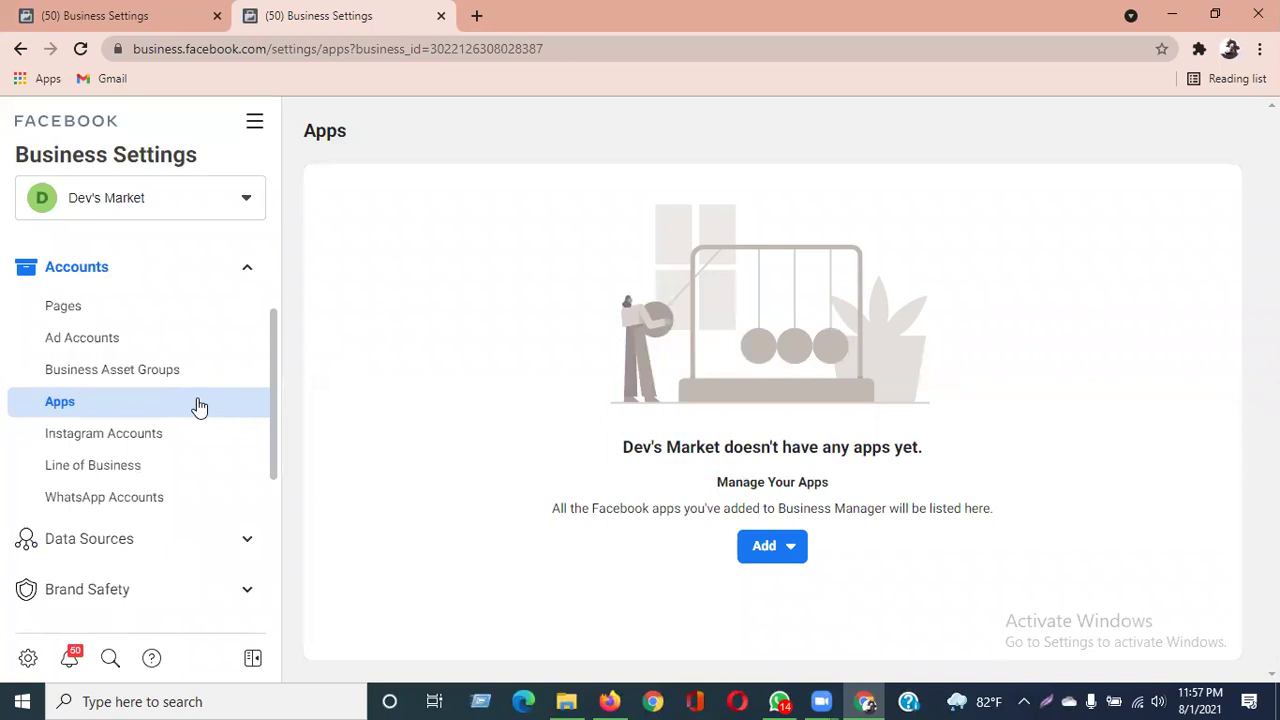
left_click(176, 443)
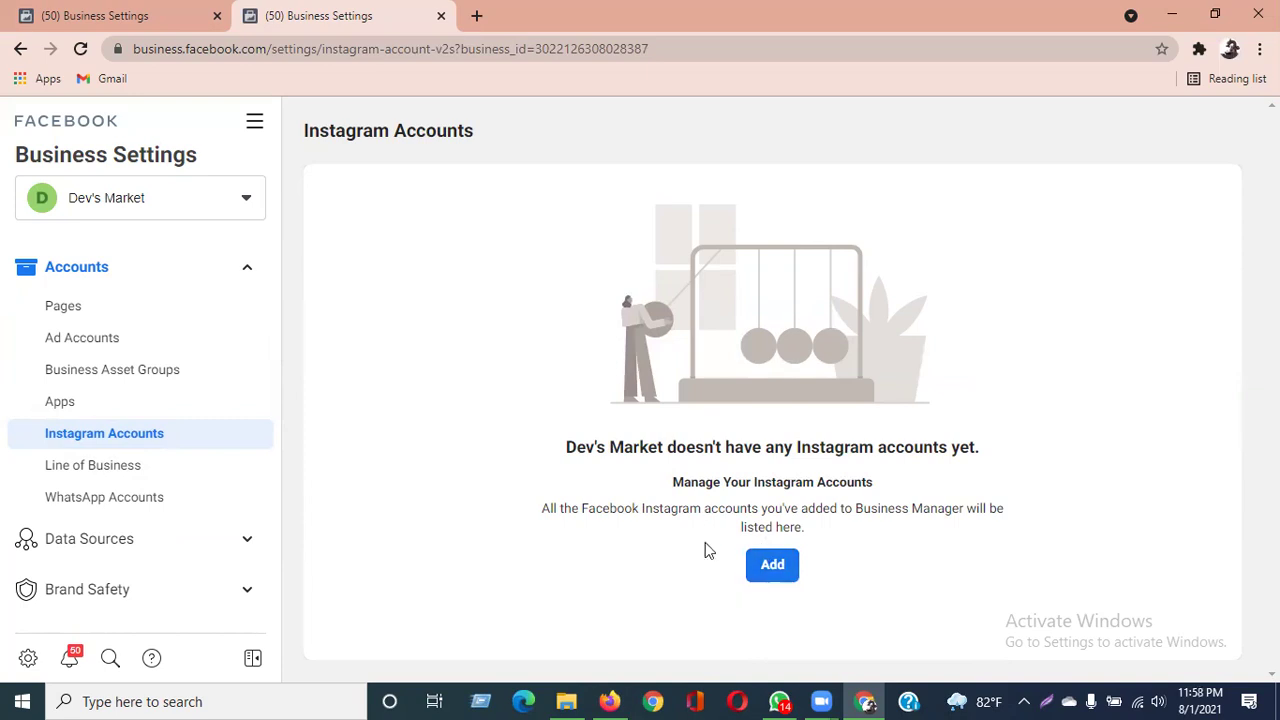
left_click(760, 560)
left_click(171, 468)
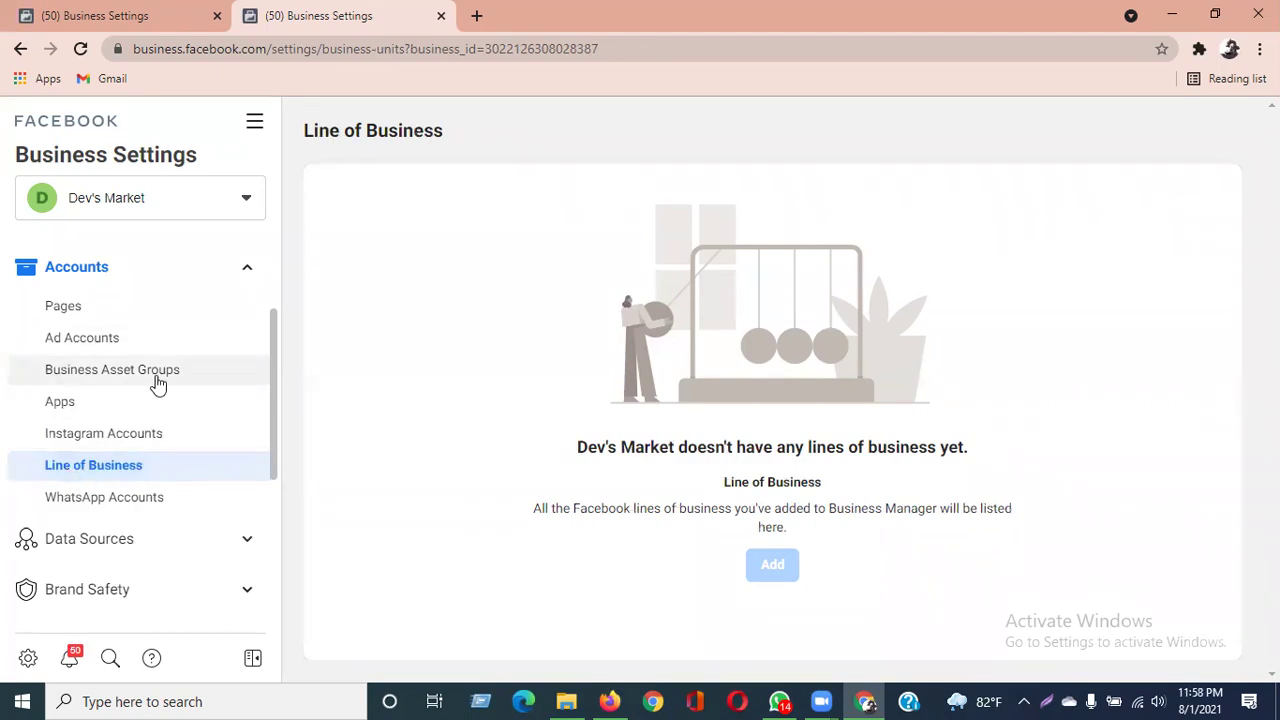
left_click(150, 500)
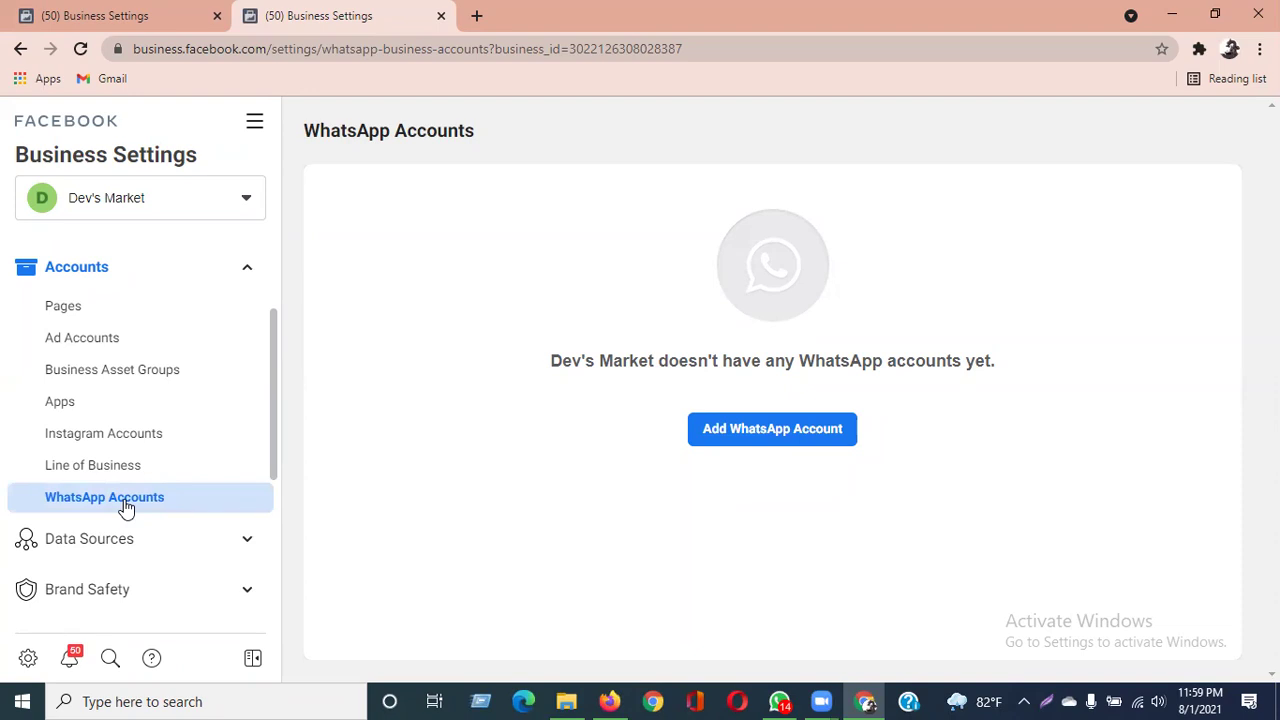
Revisit Instagram Accounts, Ad Accounts and Pages, and collapse the Accounts section.
left_click(121, 435)
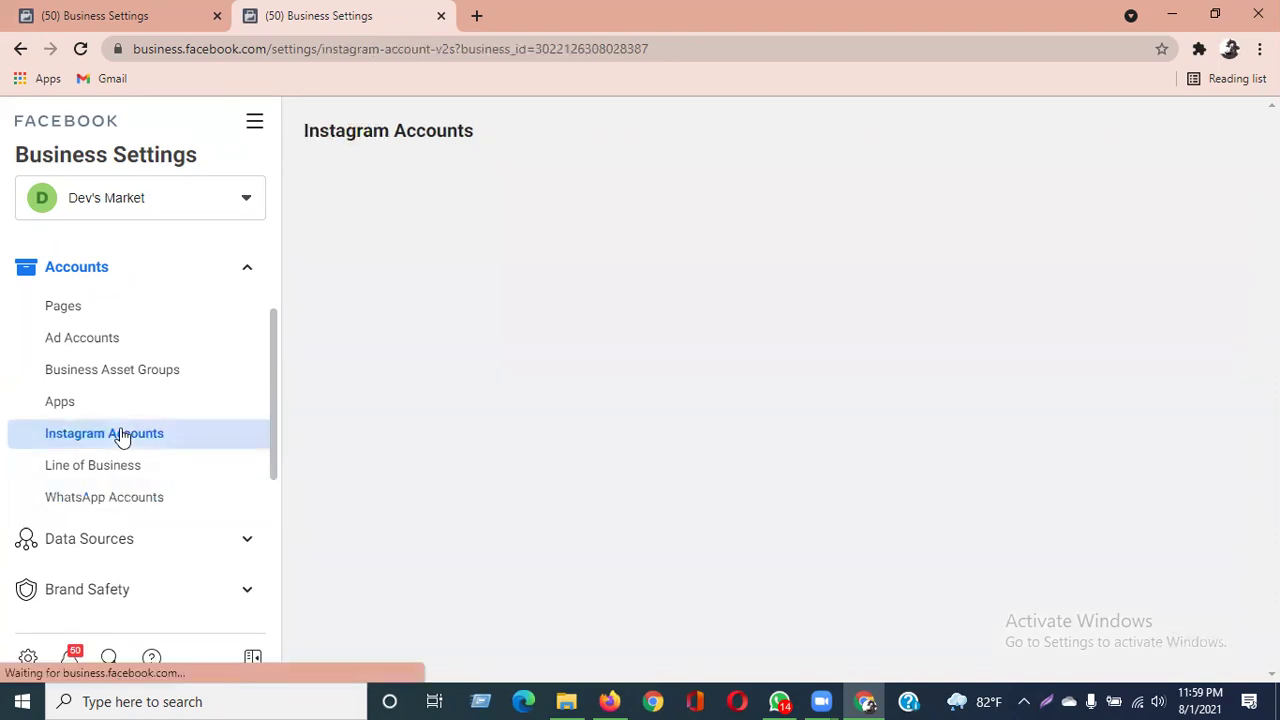
left_click(86, 337)
left_click(88, 314)
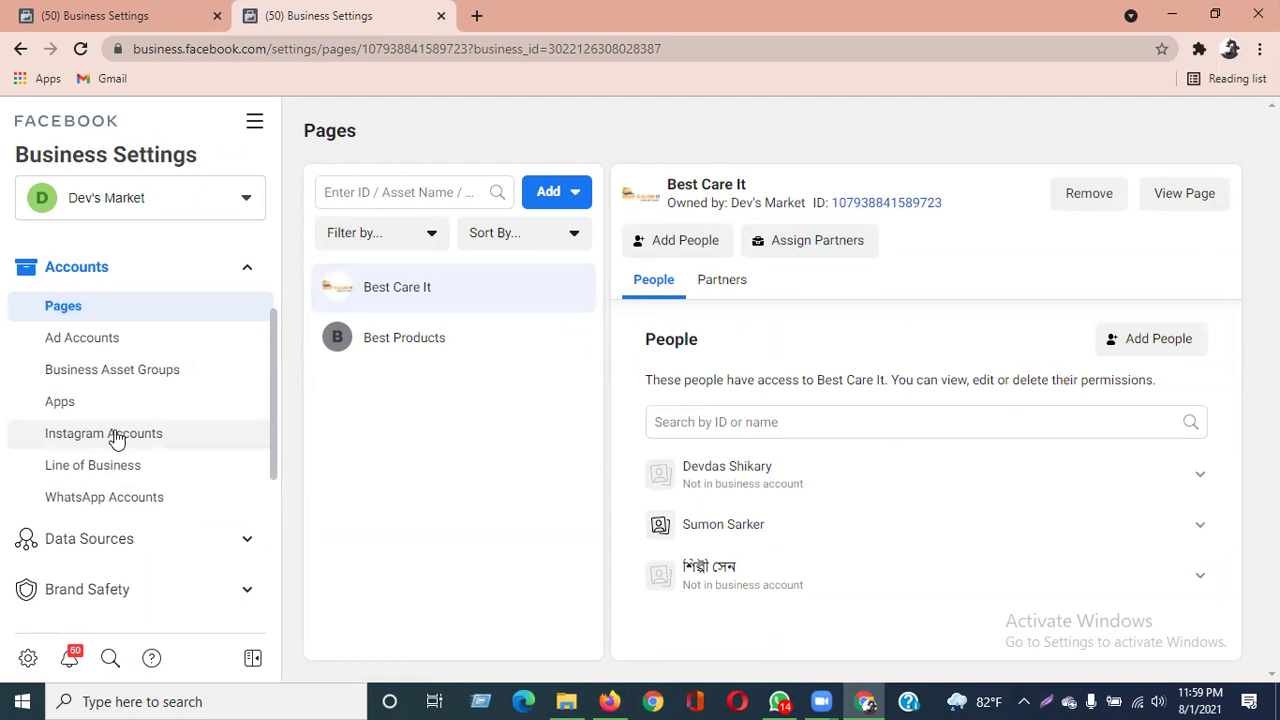
left_click(248, 270)
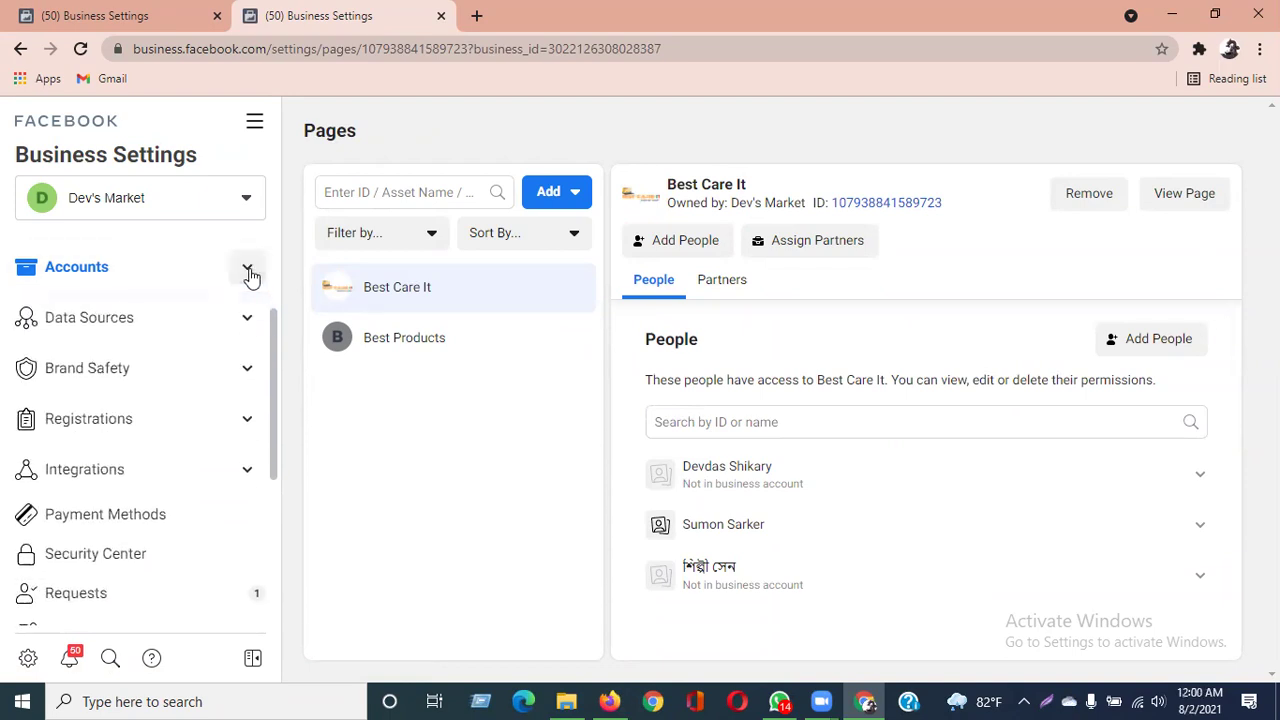
Expand Data Sources, view the Pixels page with its heading highlighted, and collapse the section.
left_click(248, 320)
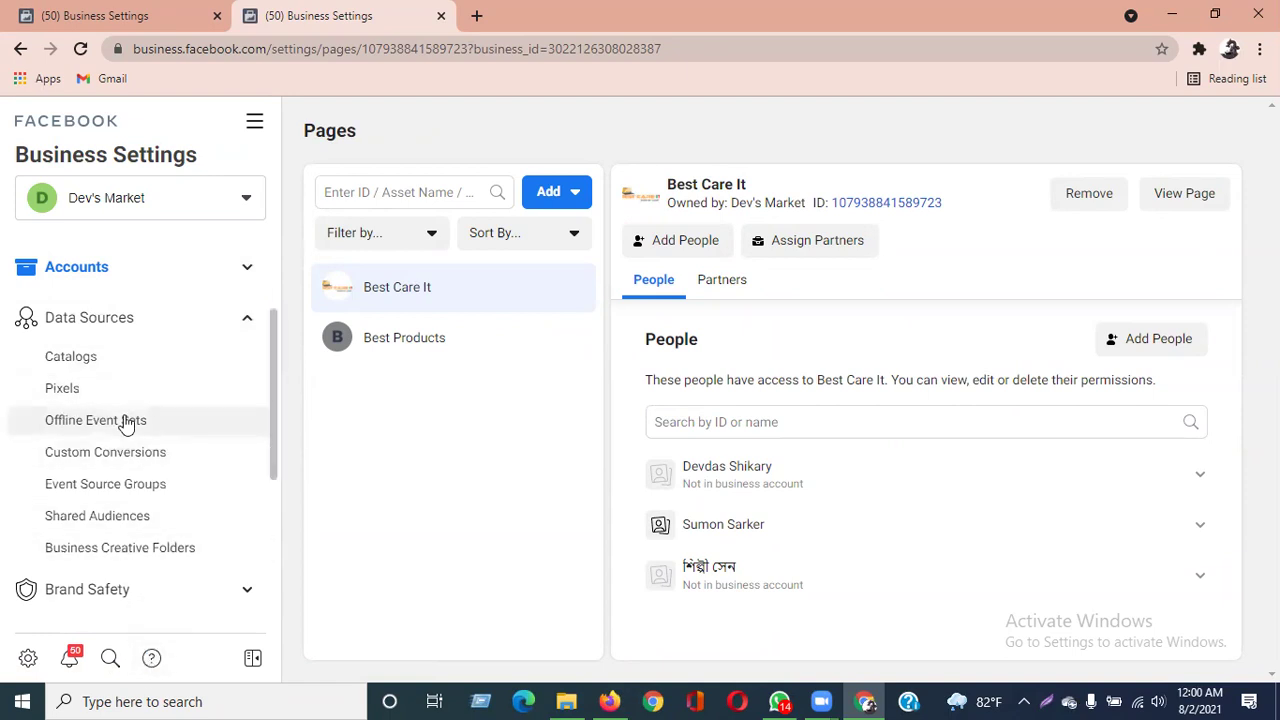
left_click(73, 389)
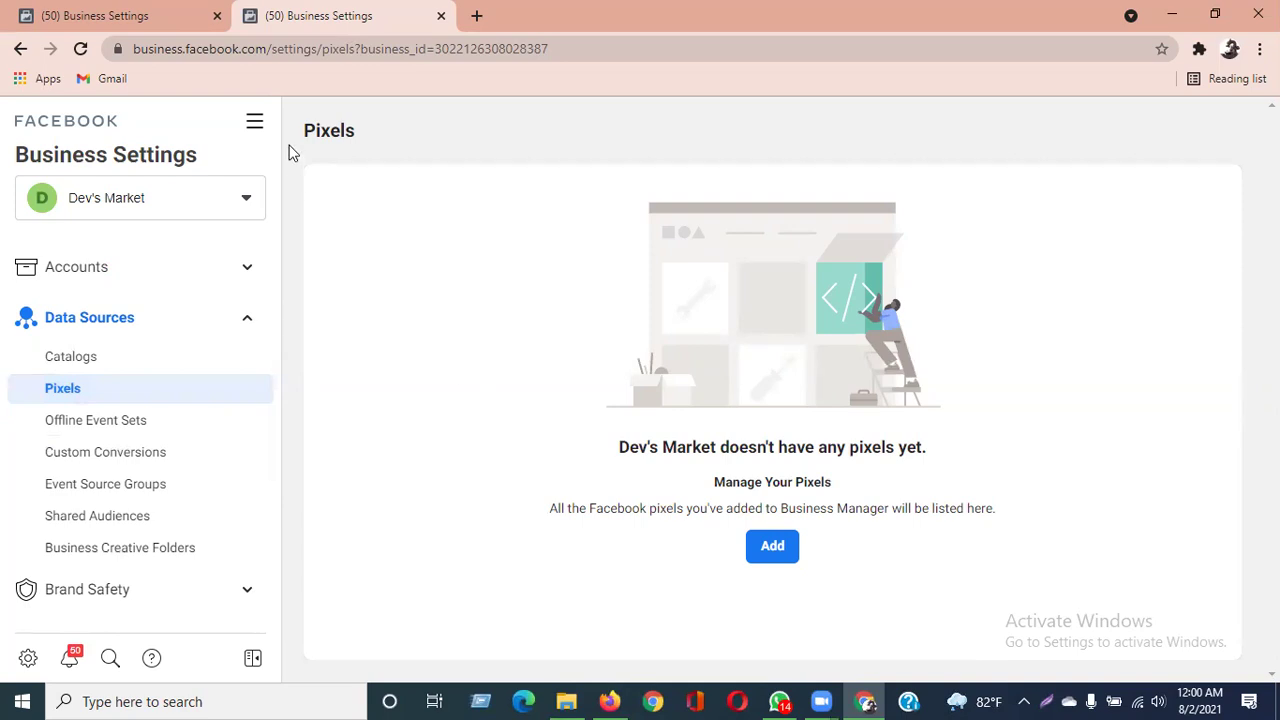
left_click_drag(303, 128, 362, 140)
left_click(776, 562)
left_click(246, 322)
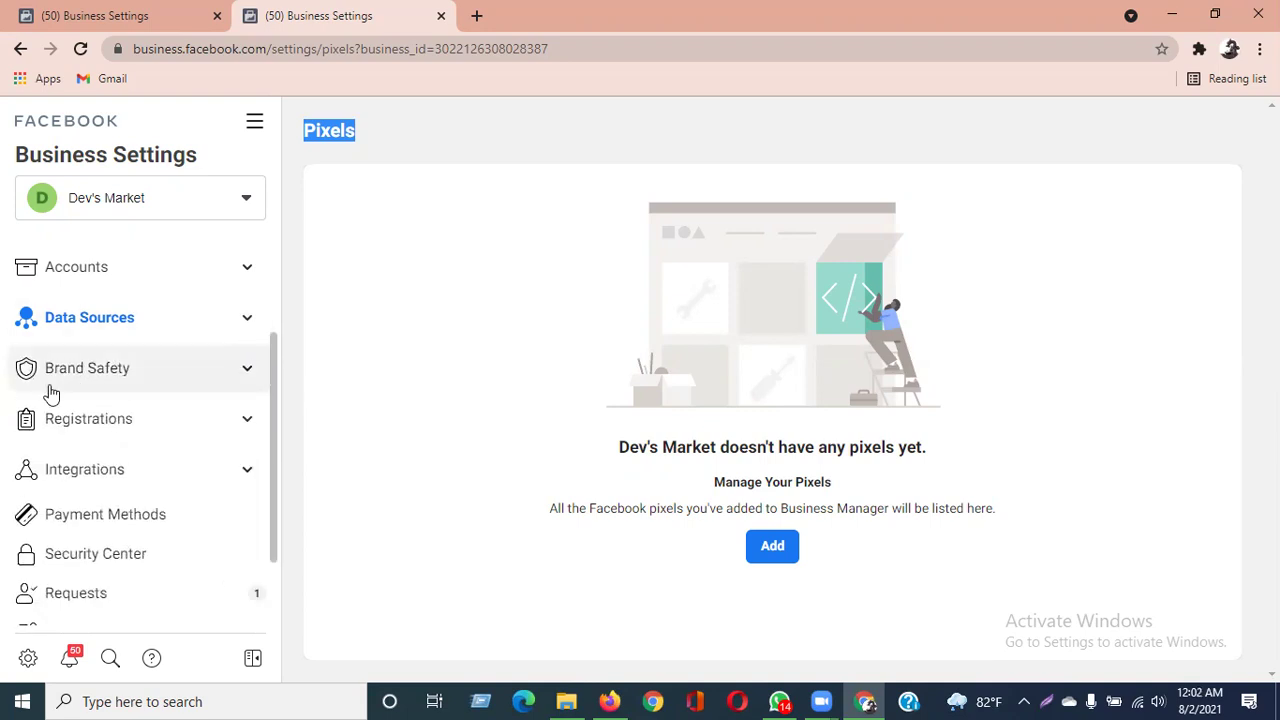
Expand Brand Safety and view the Domains page with its option for adding a domain.
left_click(240, 372)
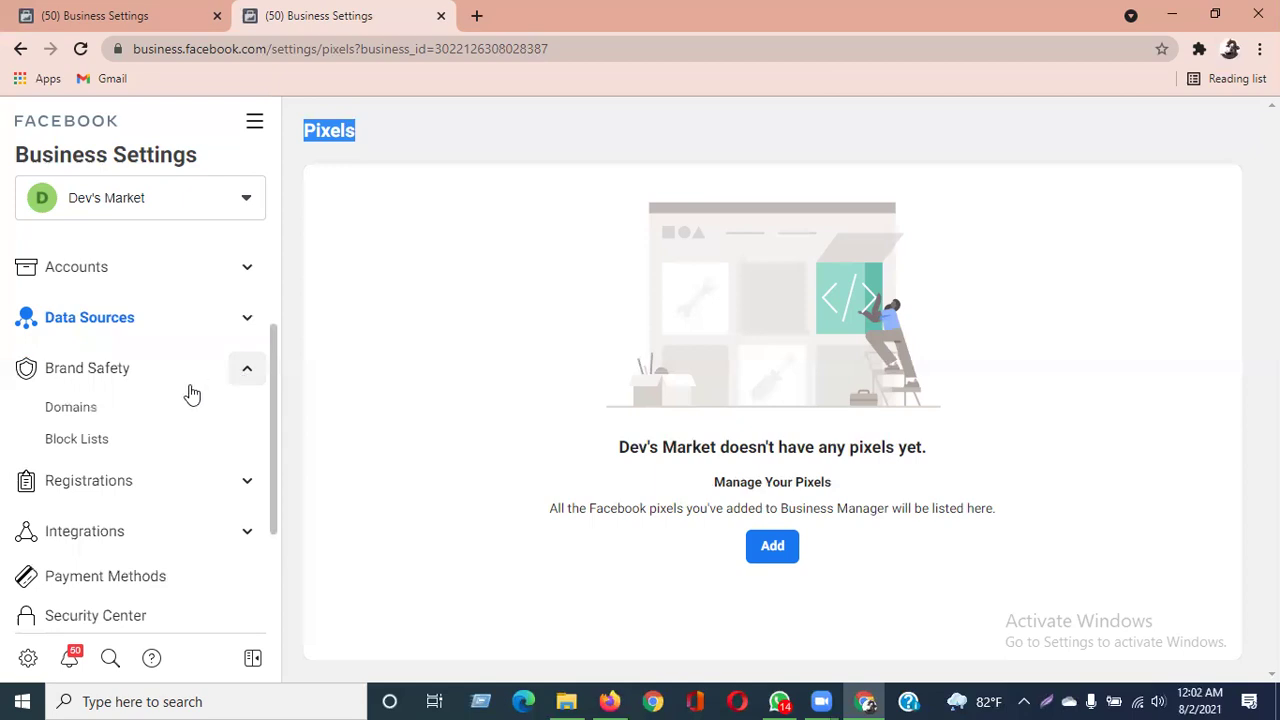
left_click(111, 421)
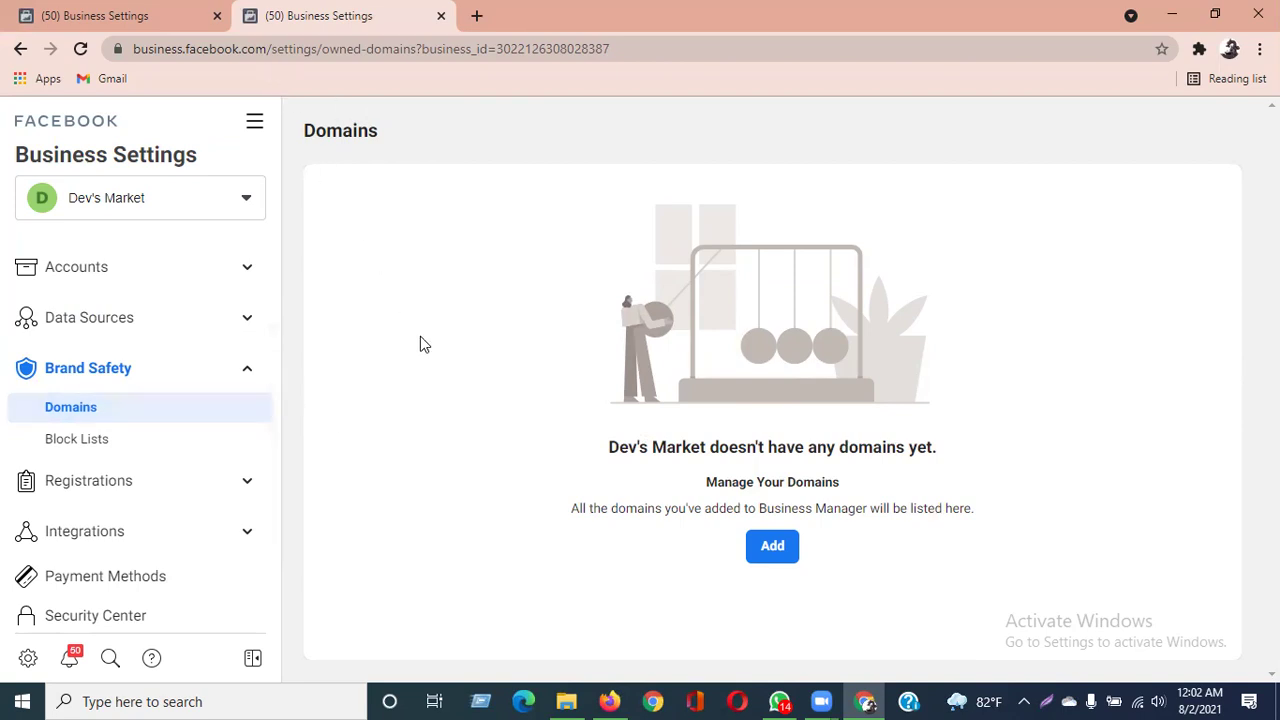
left_click(769, 558)
left_click(573, 350)
left_click(735, 474)
Open Block Lists, expand the Registrations section, and highlight the bold message on the Block Lists page.
left_click(205, 448)
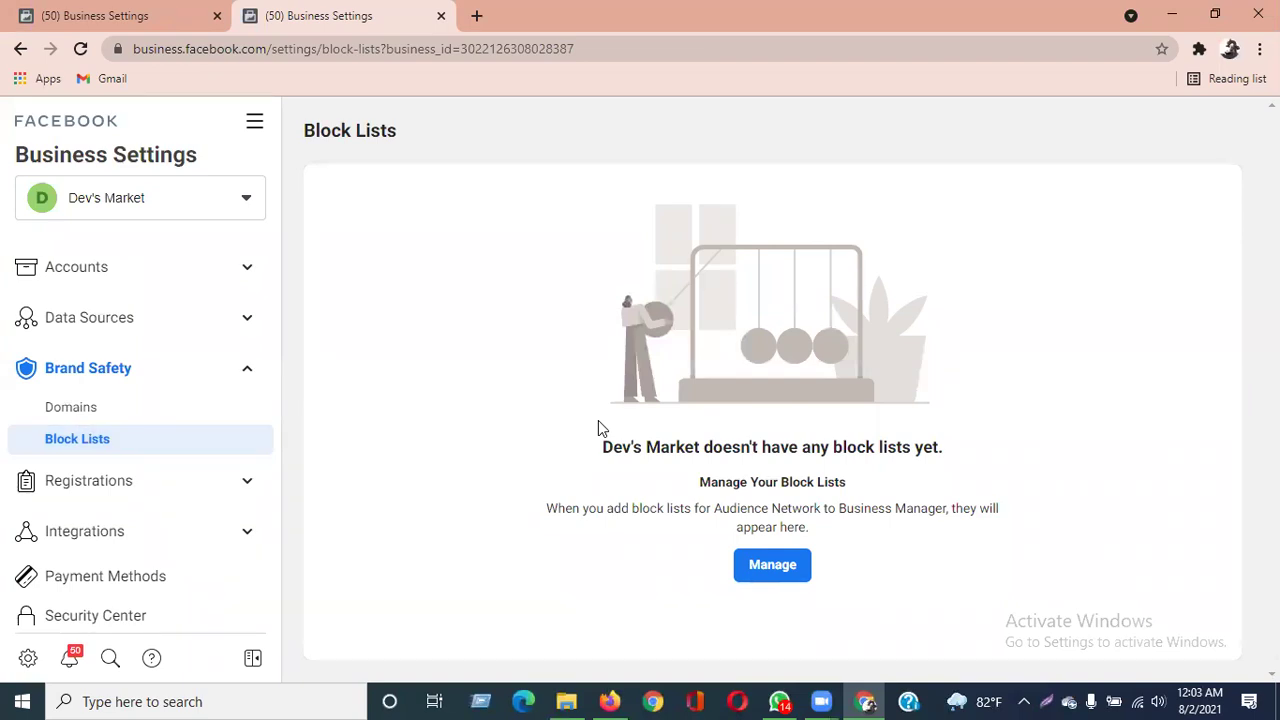
left_click(168, 448)
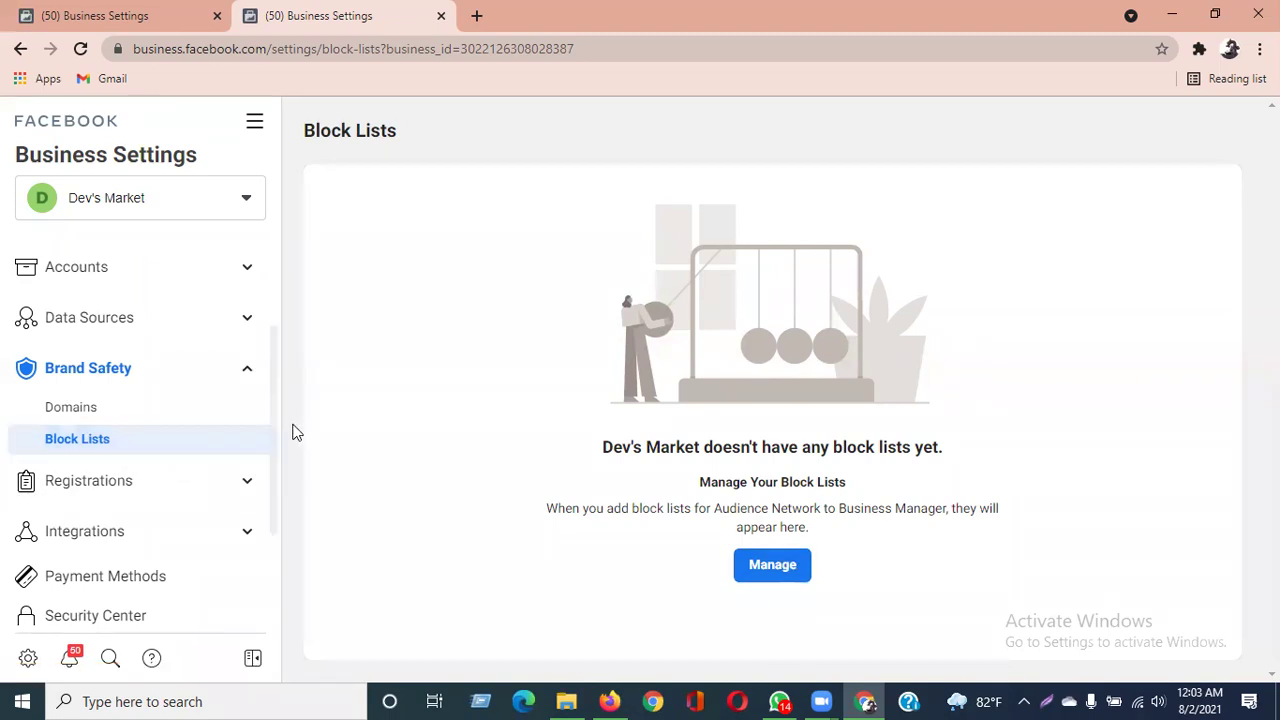
left_click(164, 485)
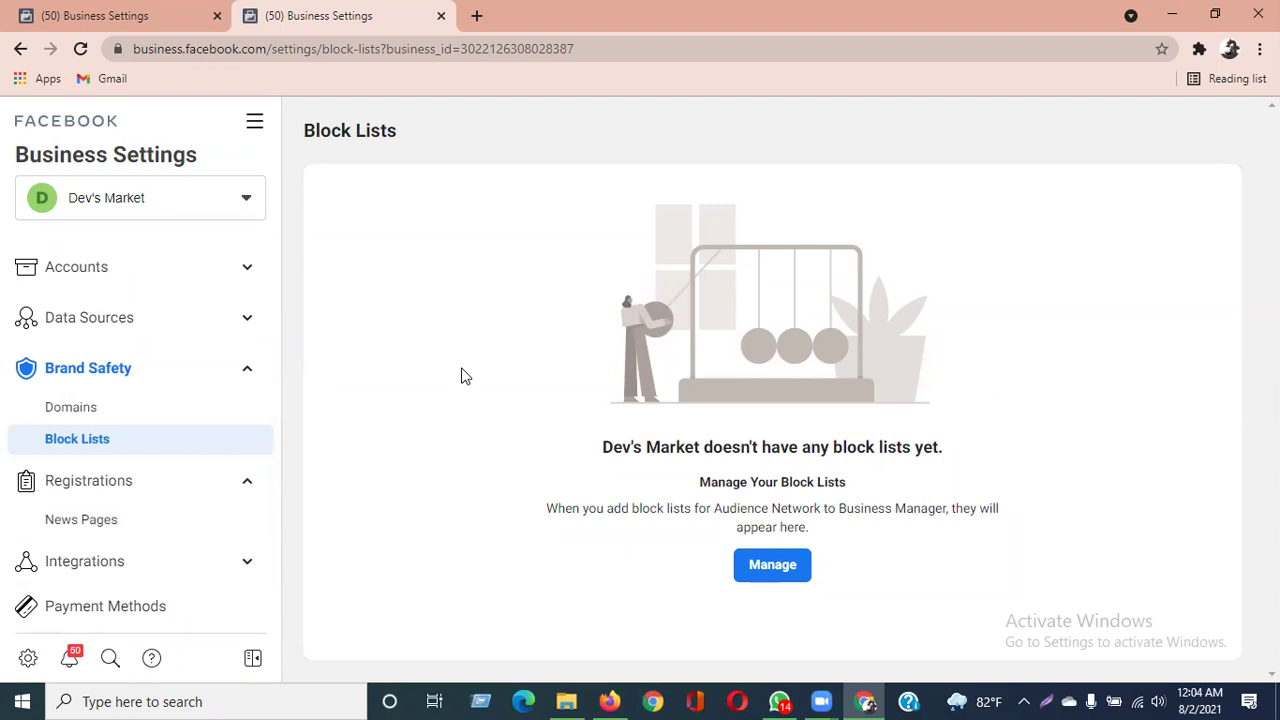
left_click_drag(601, 447, 966, 454)
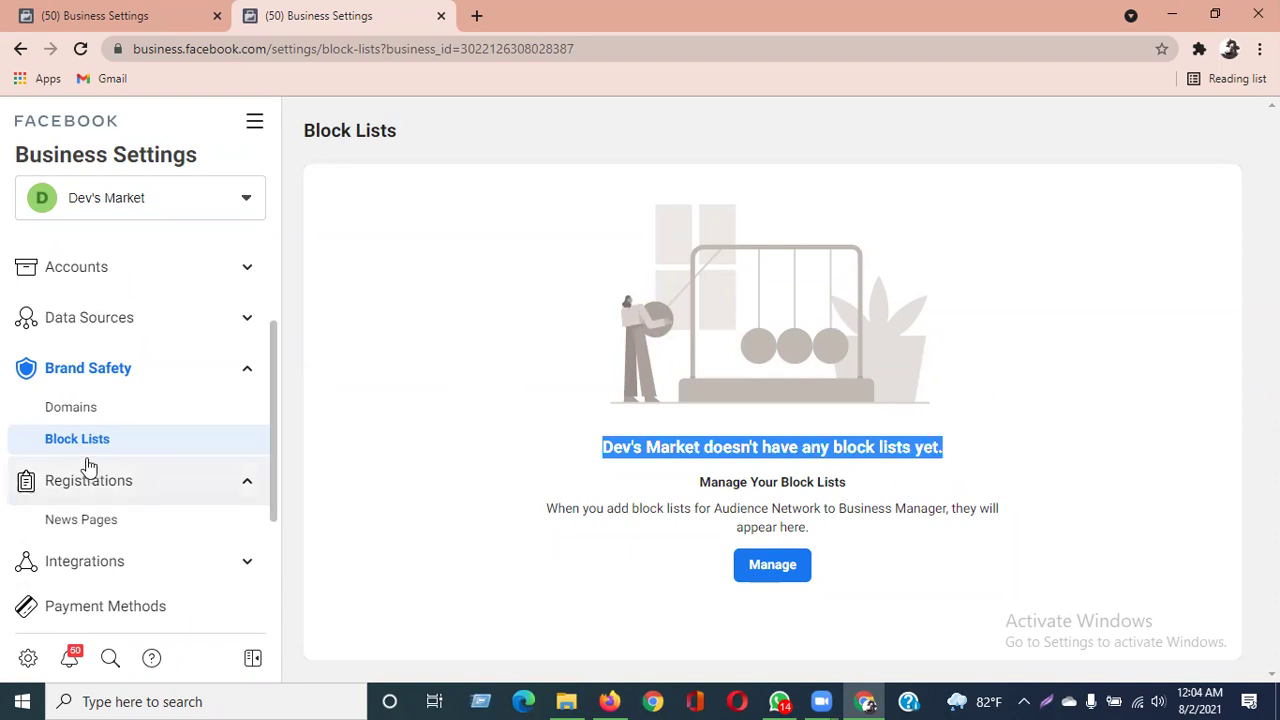
View the News Pages registration page and collapse the Registrations section.
left_click(104, 530)
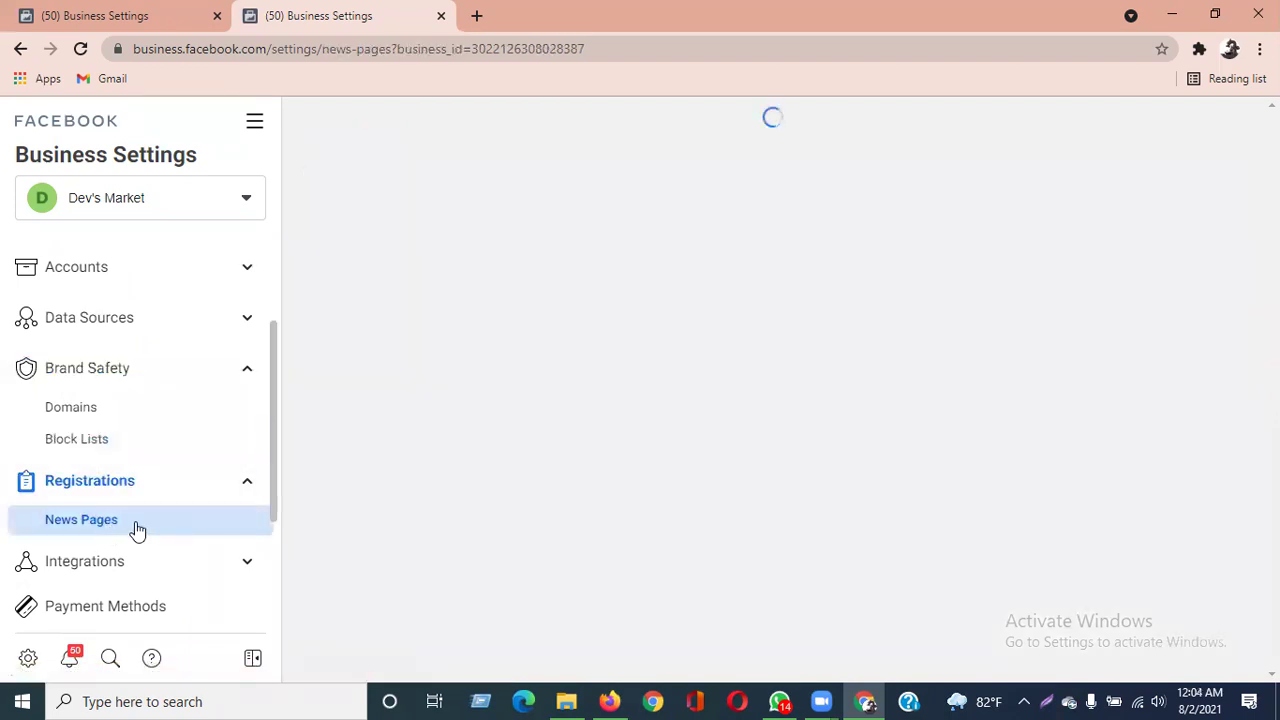
left_click_drag(546, 423, 925, 529)
left_click(444, 393)
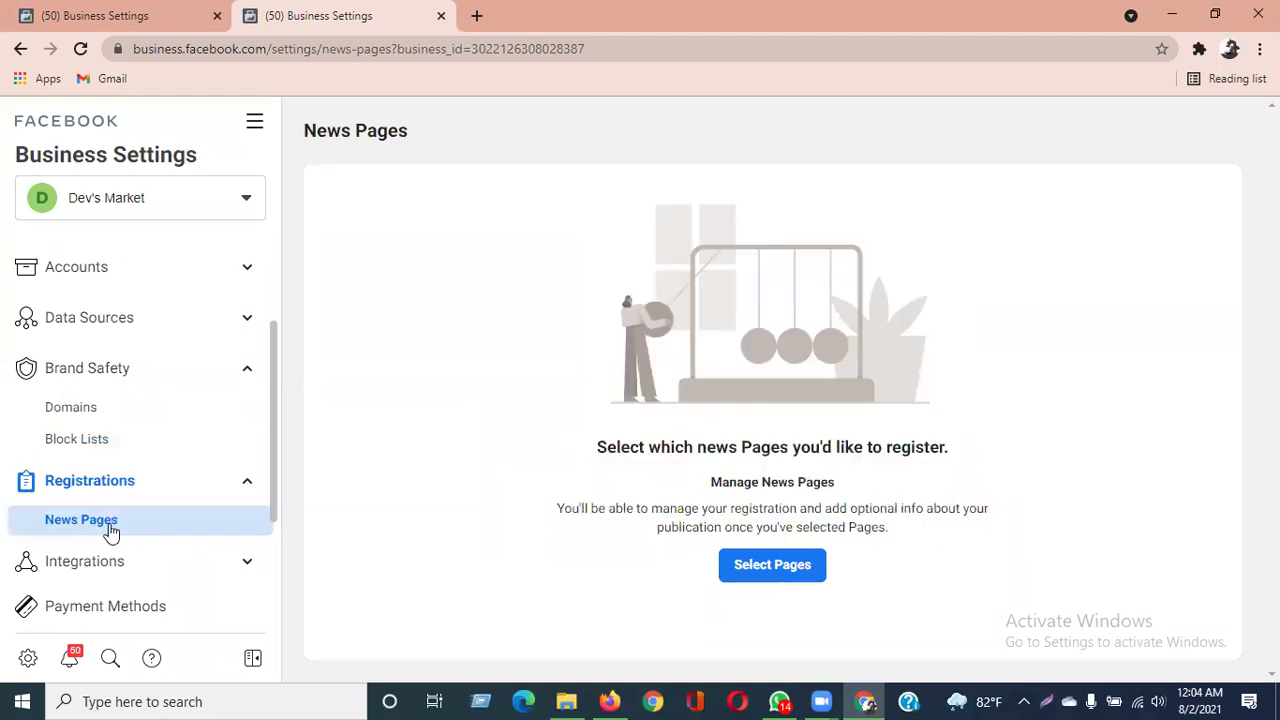
left_click(246, 485)
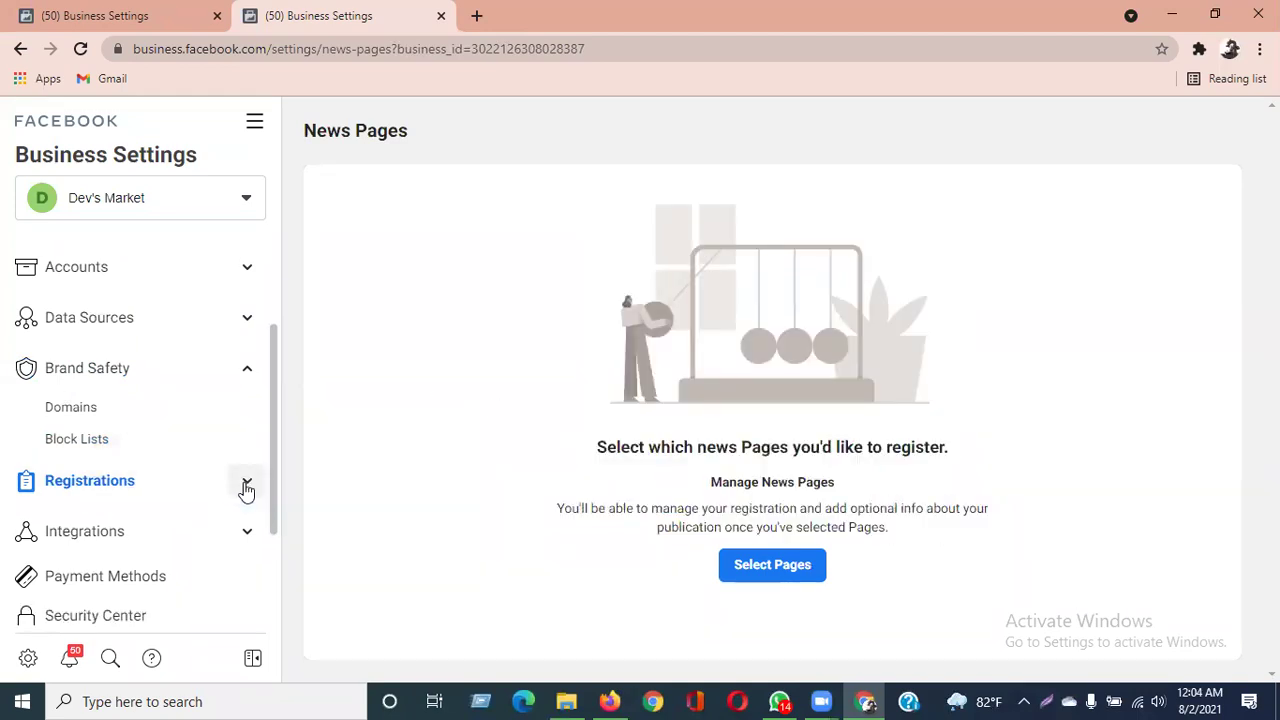
Check what the Integrations section contains, collapse it, and open Payment Methods.
left_click(207, 533)
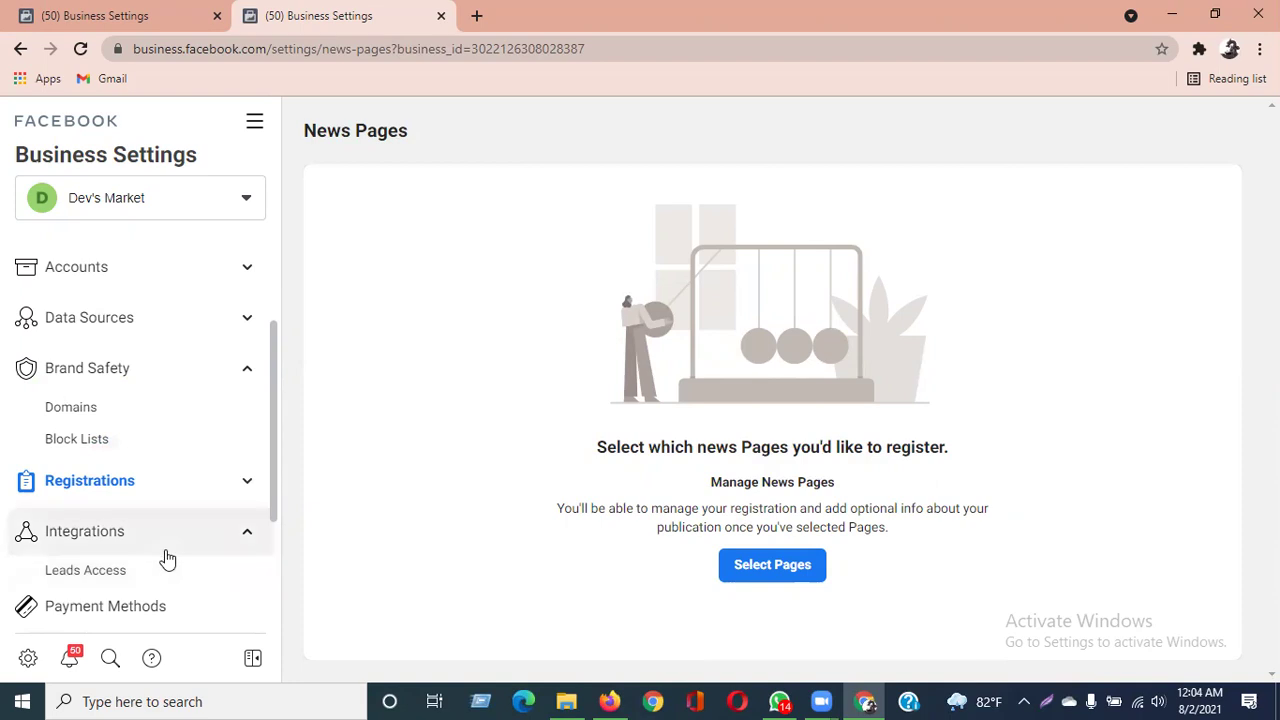
left_click(220, 534)
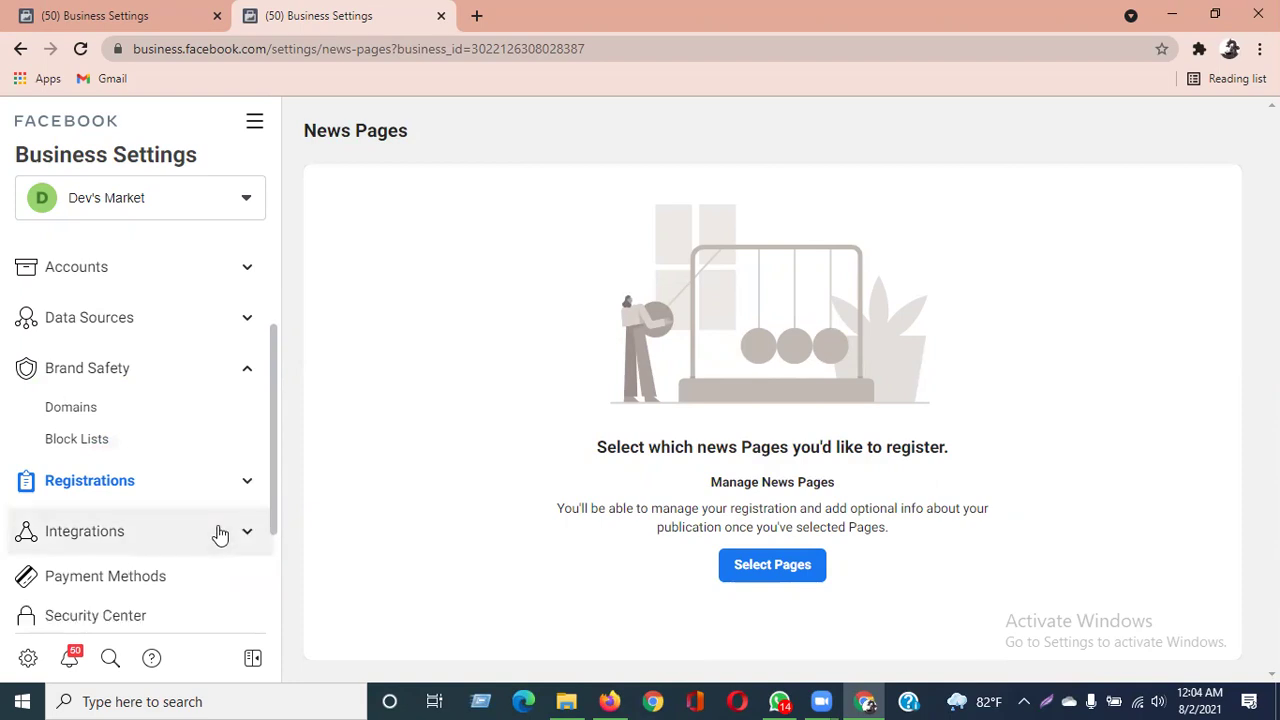
left_click(160, 577)
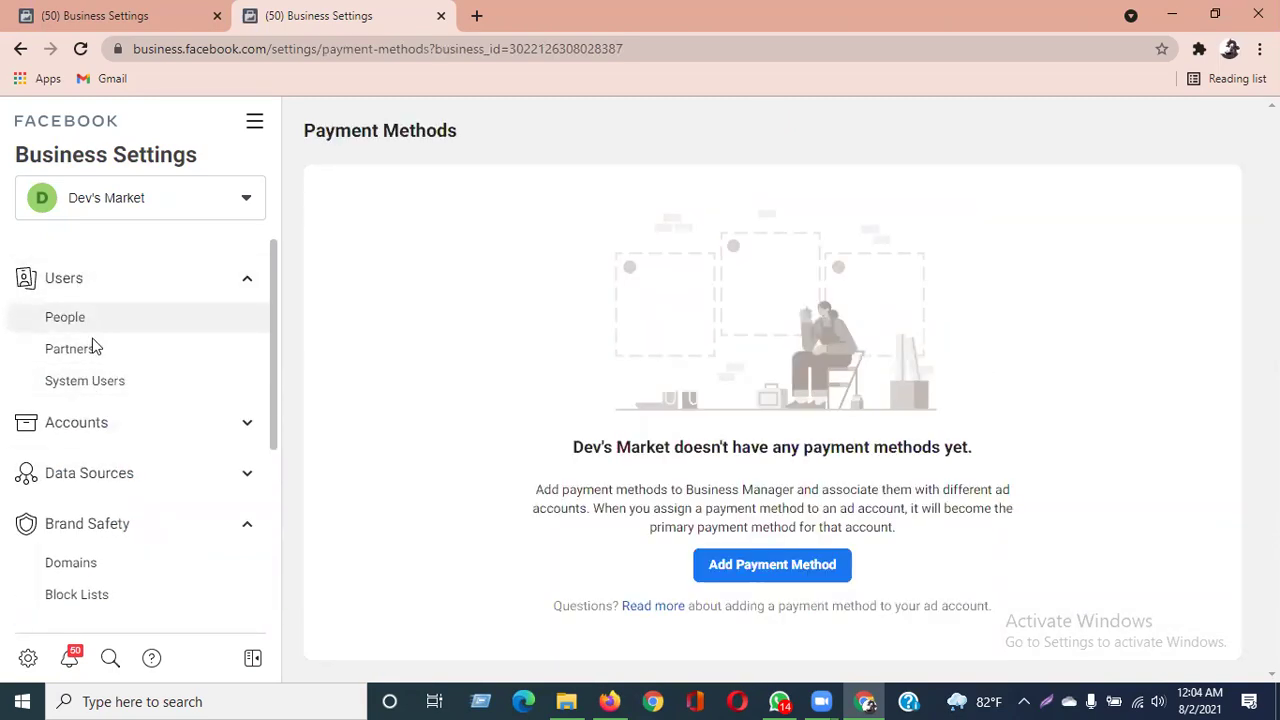
View the payment methods of Dev ad Account in Ads Manager's Payment Settings, and close that browser tab.
left_click(106, 442)
left_click(106, 493)
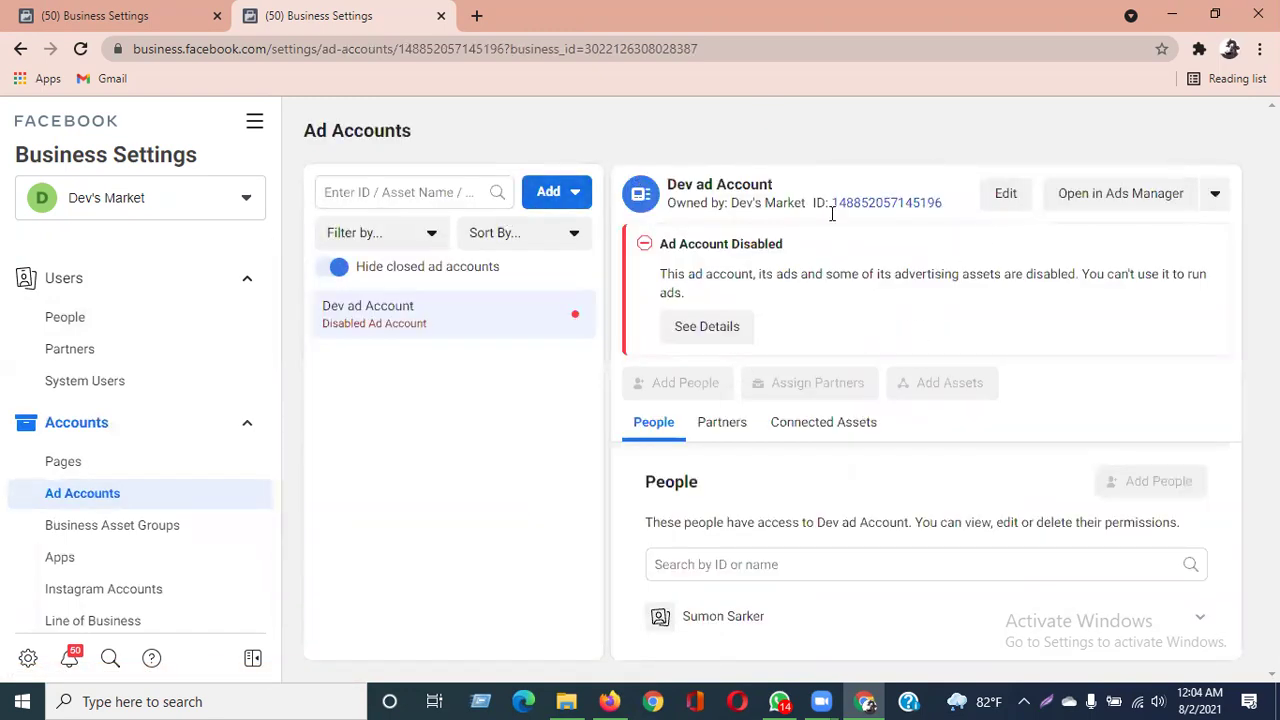
left_click(1216, 194)
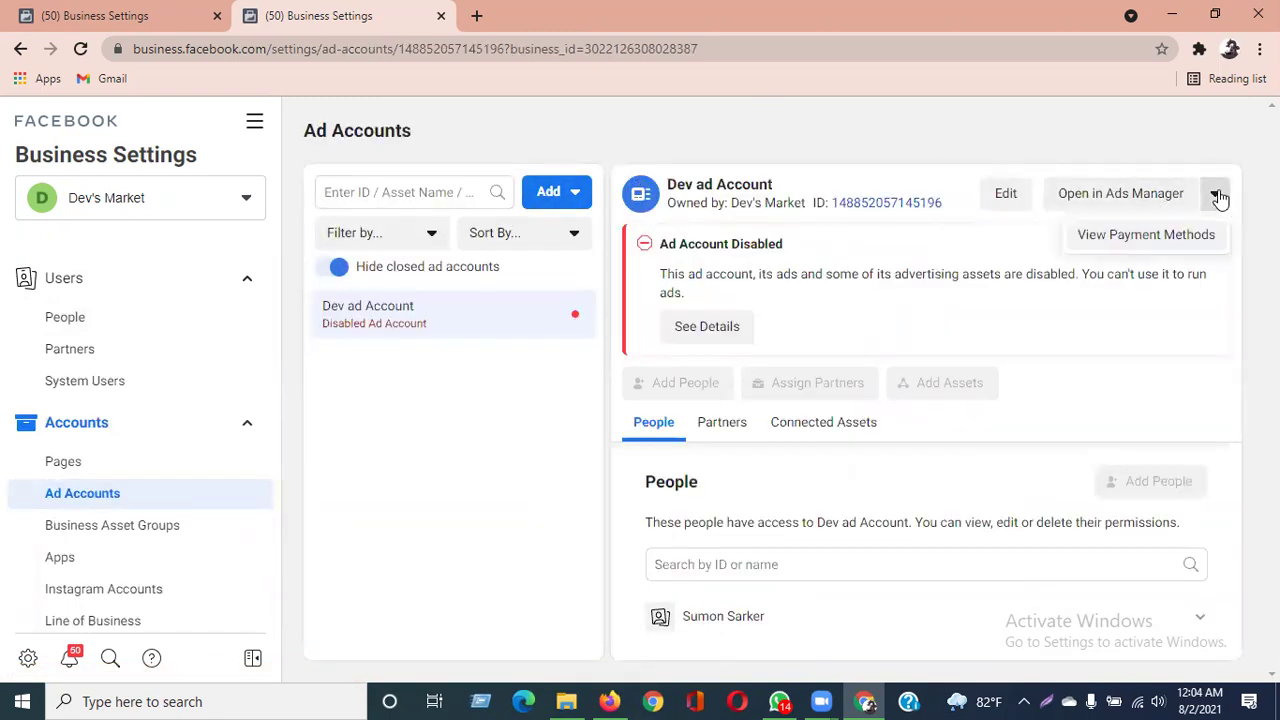
left_click(1160, 243)
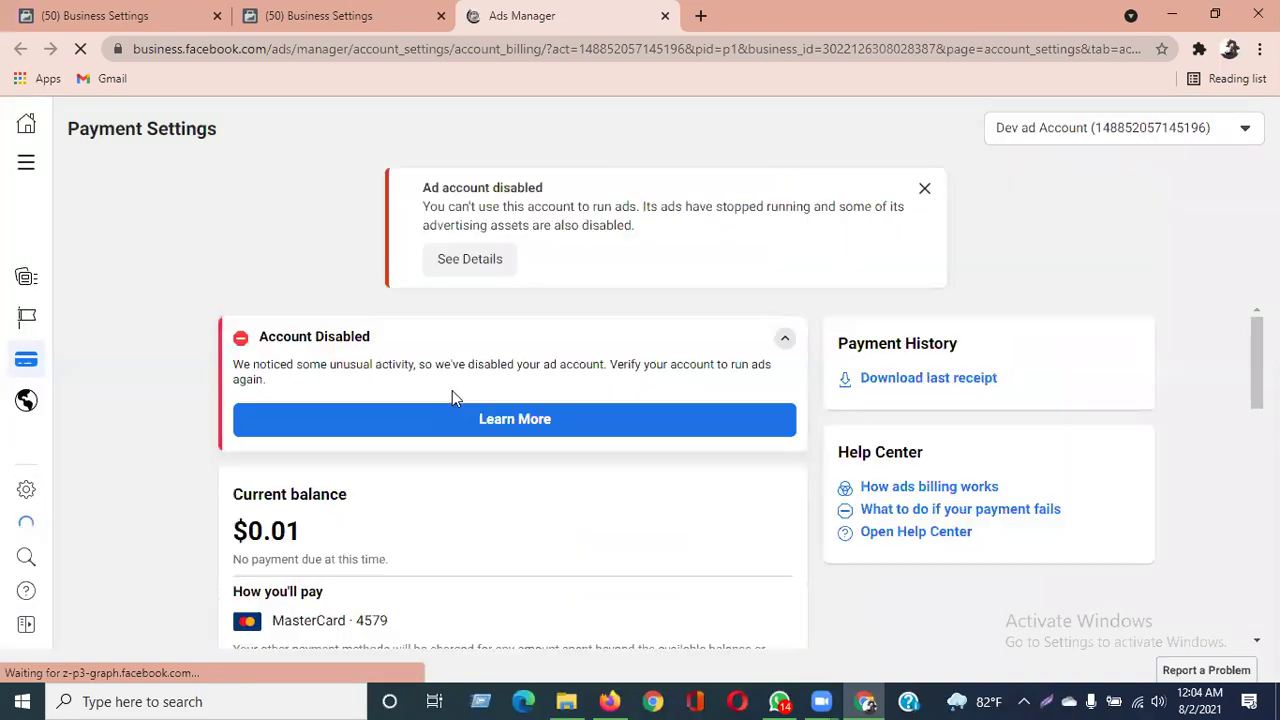
scroll(437, 452, "down", 3)
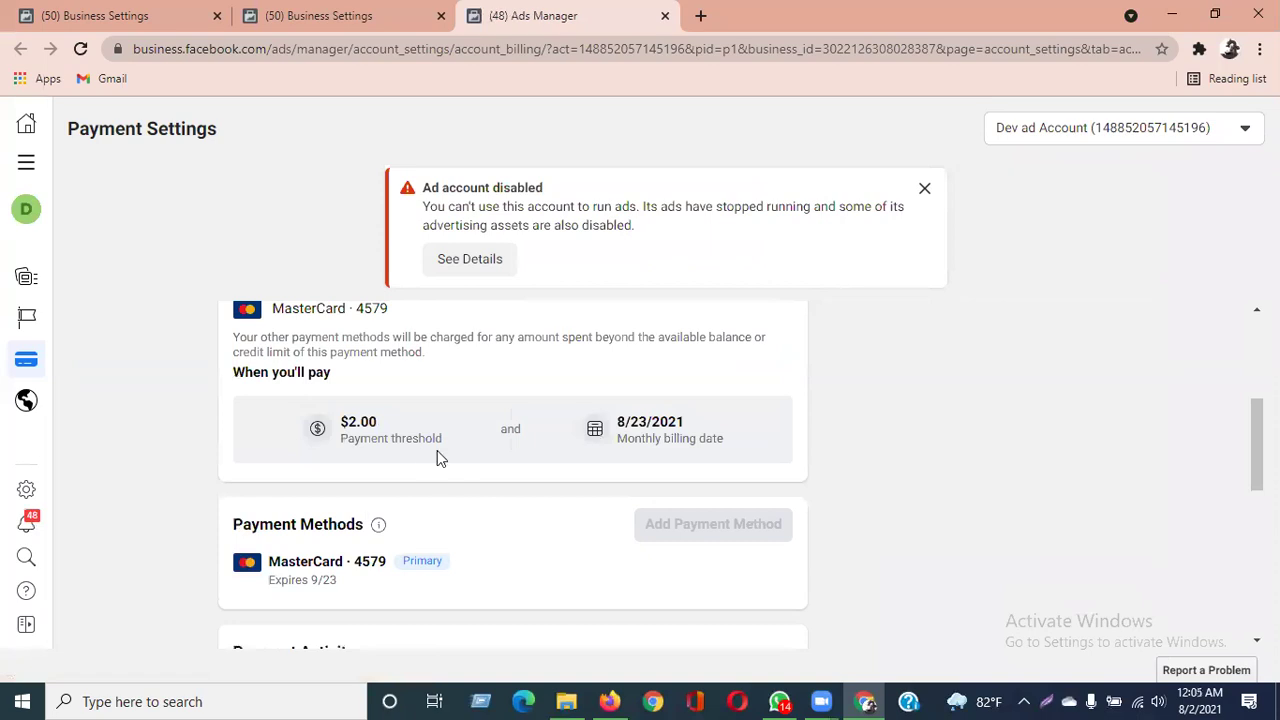
left_click(665, 15)
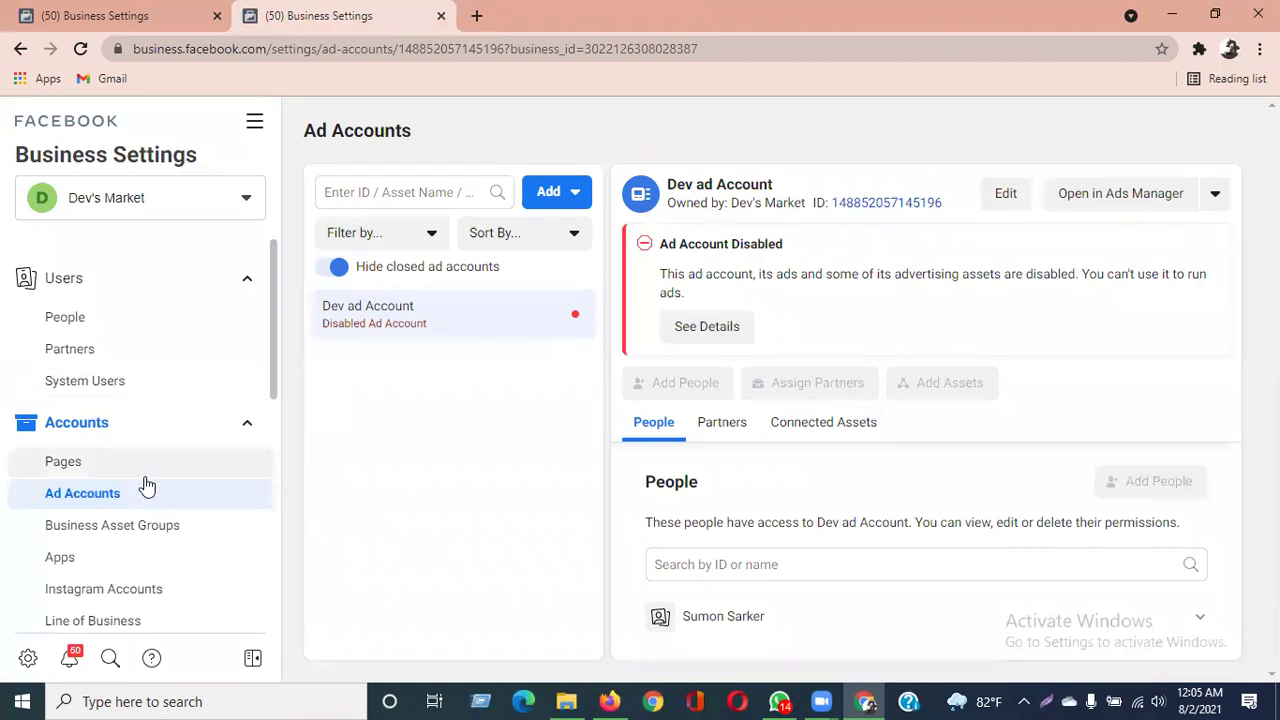
Open the add-payment-method form from the business's Payment Methods, go through its card name and number fields, and cancel without entering anything.
scroll(138, 526, "down", 5)
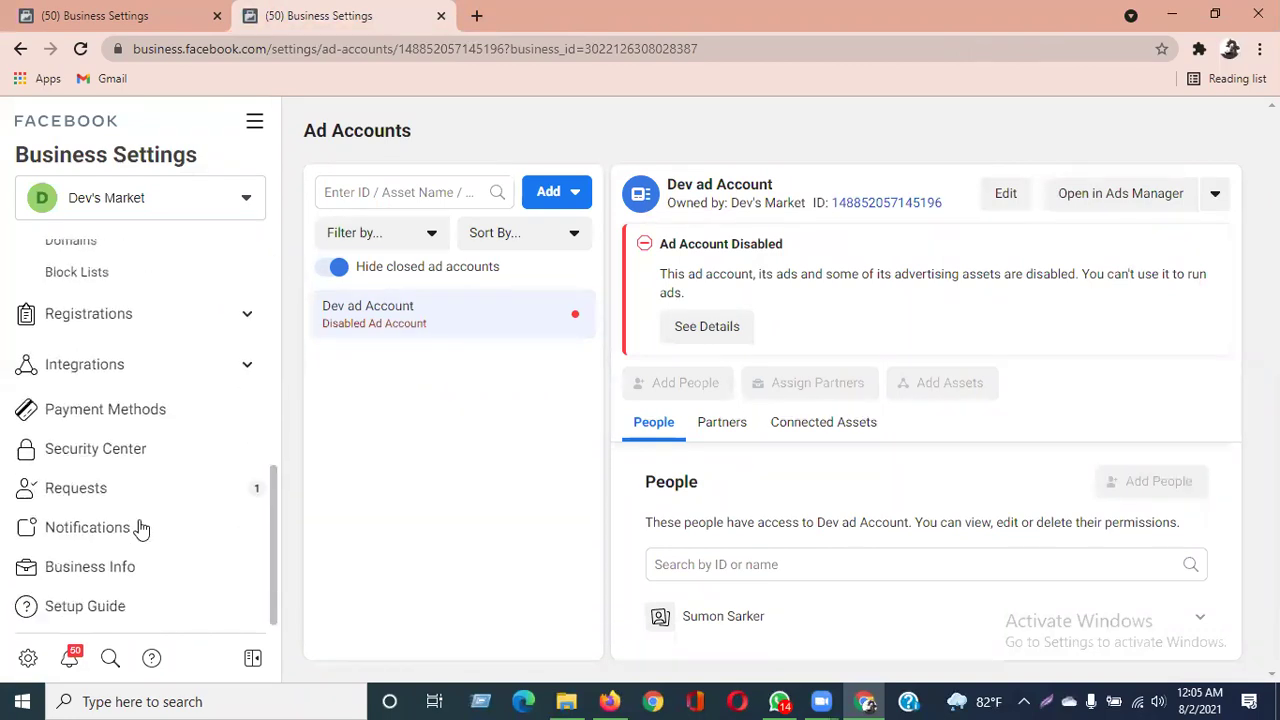
left_click(128, 414)
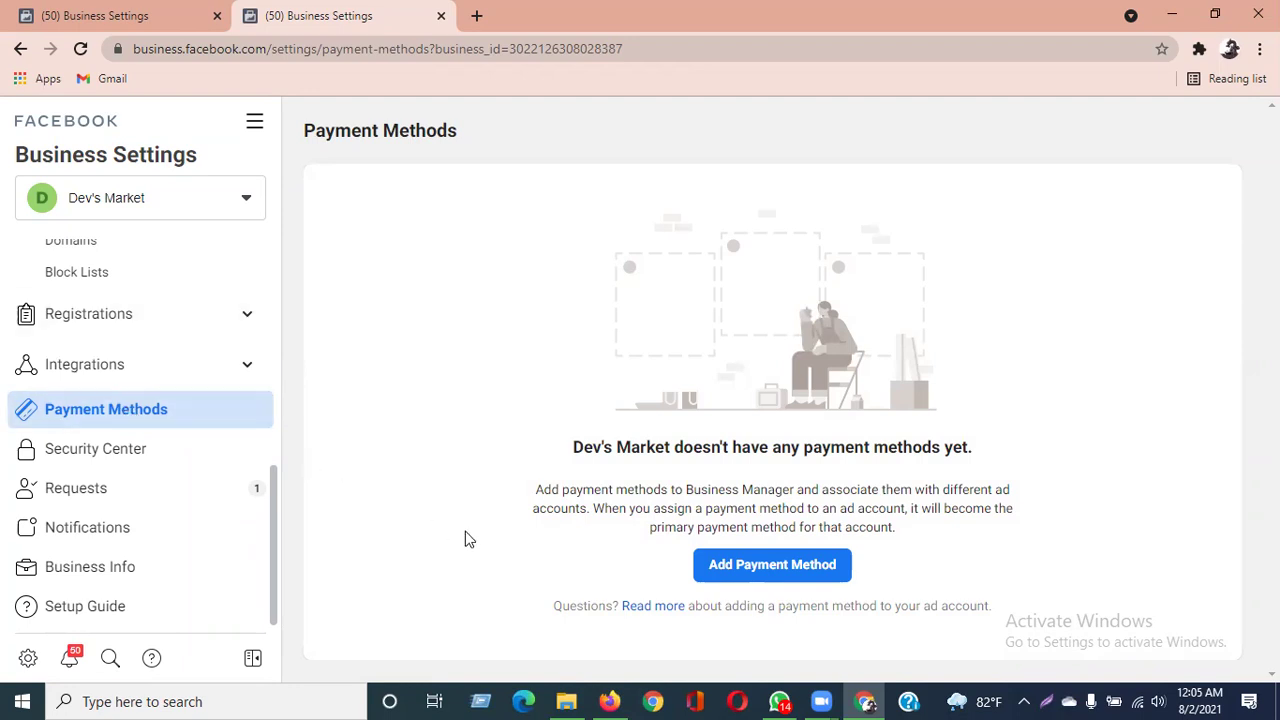
left_click(741, 578)
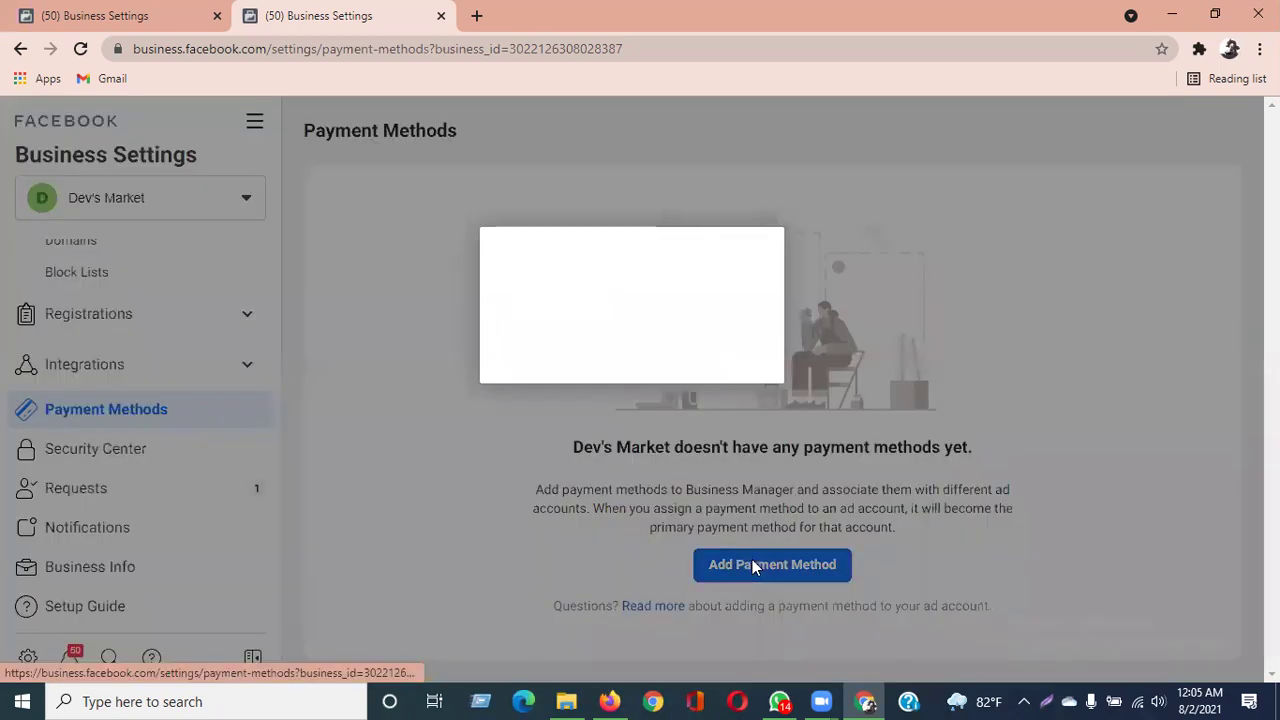
left_click(548, 360)
left_click(532, 422)
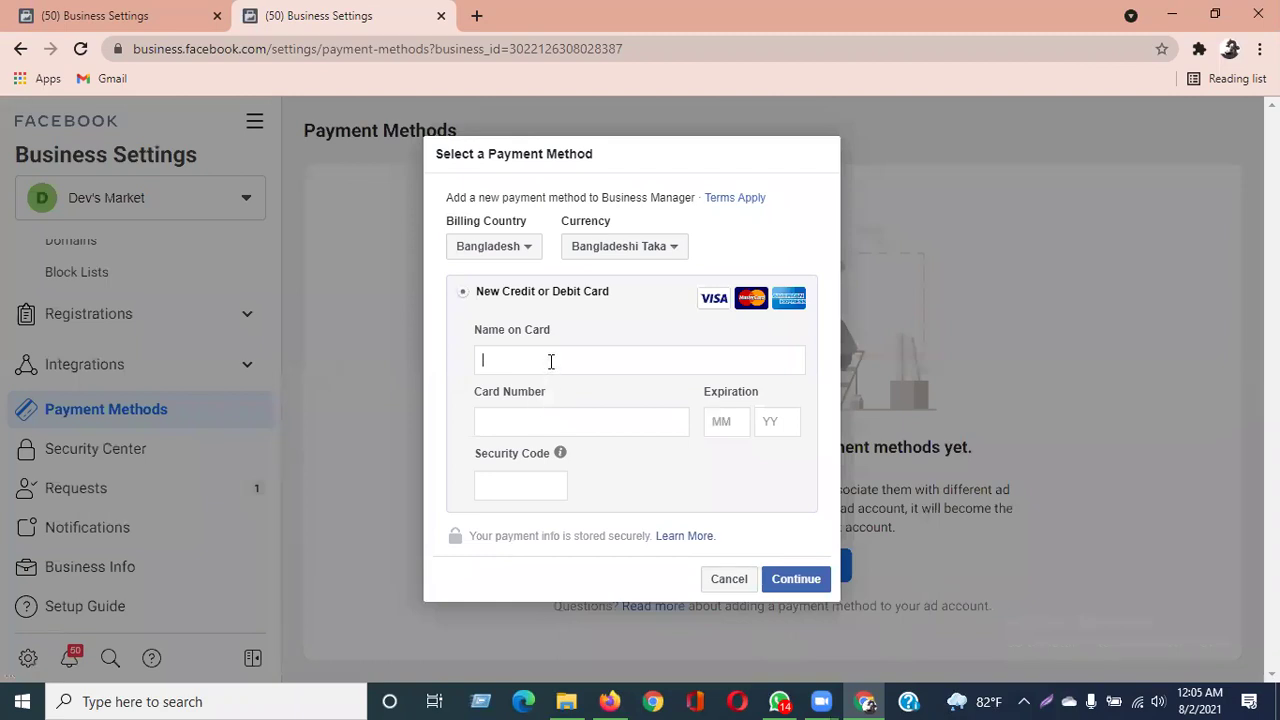
left_click(550, 361)
left_click(551, 426)
left_click(730, 580)
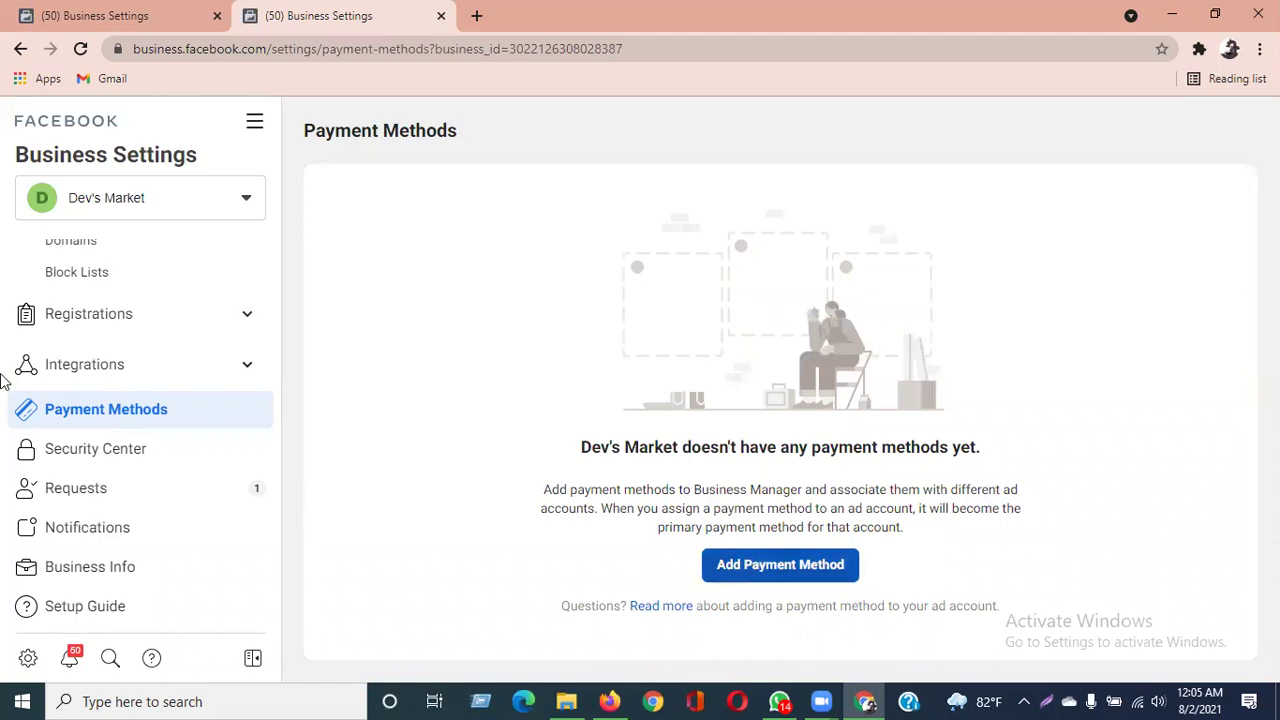
scroll(106, 400, "up", 3)
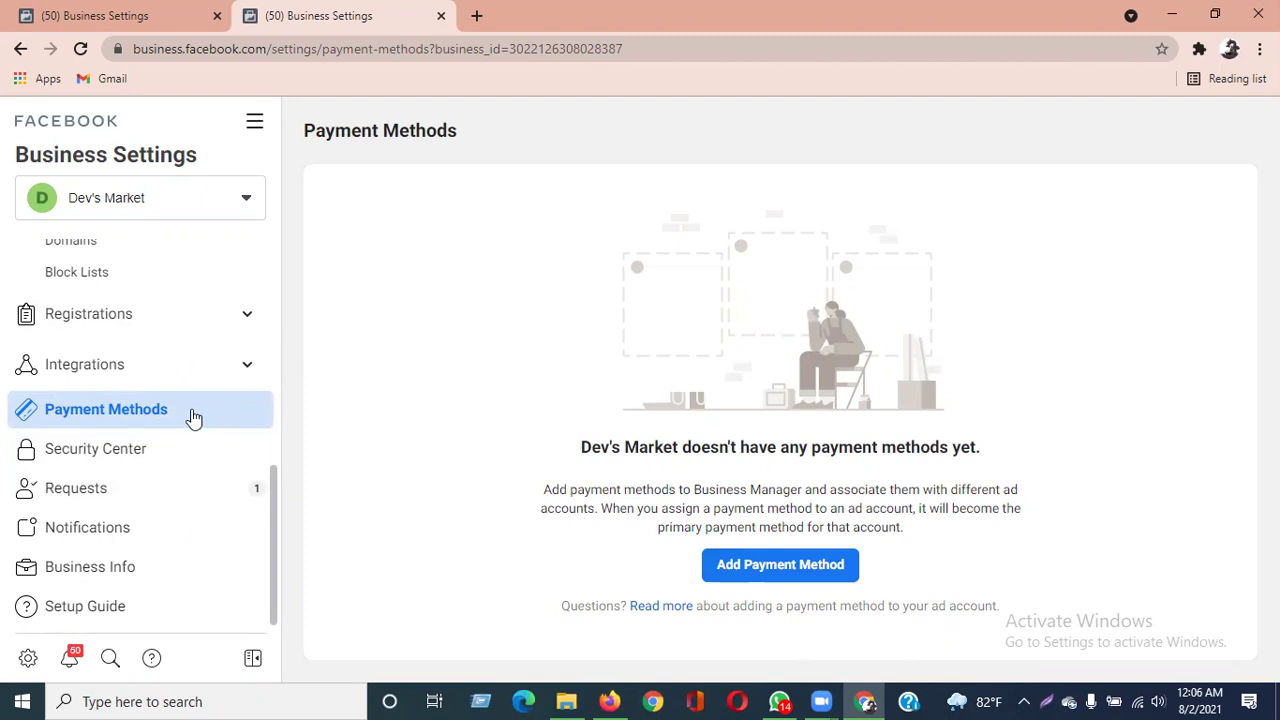
scroll(150, 340, "up", 5)
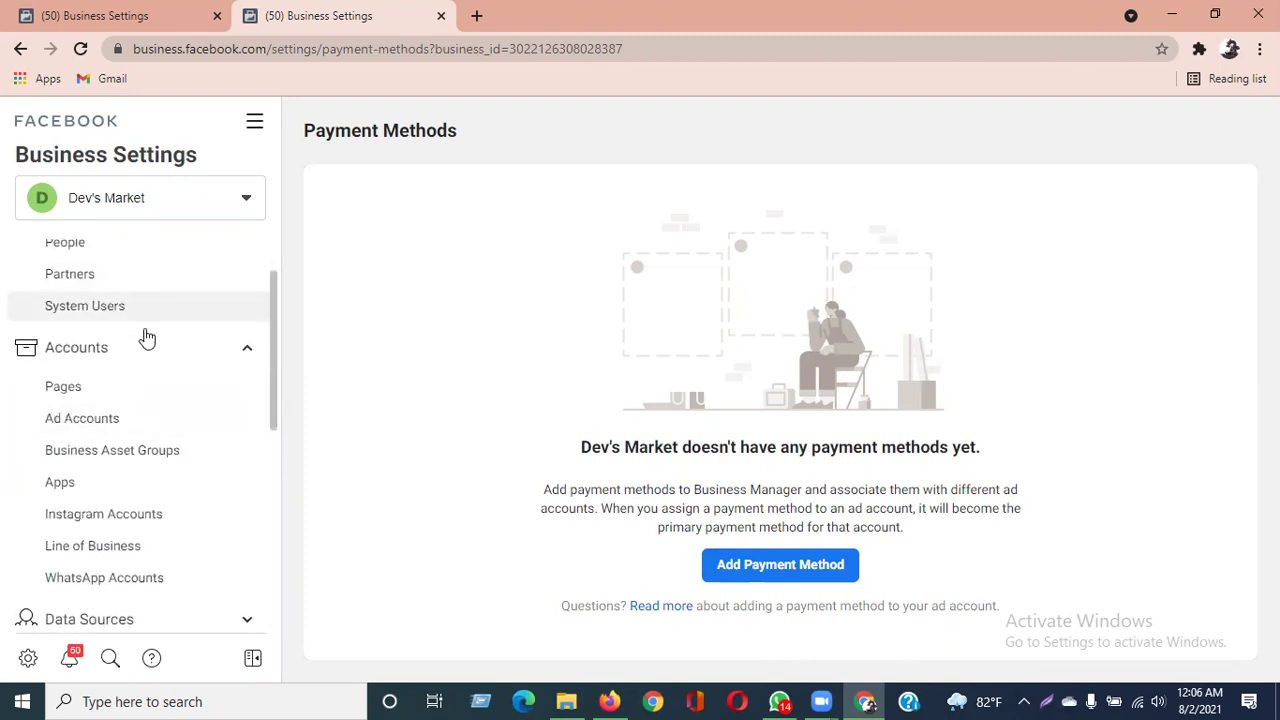
scroll(206, 440, "down", 3)
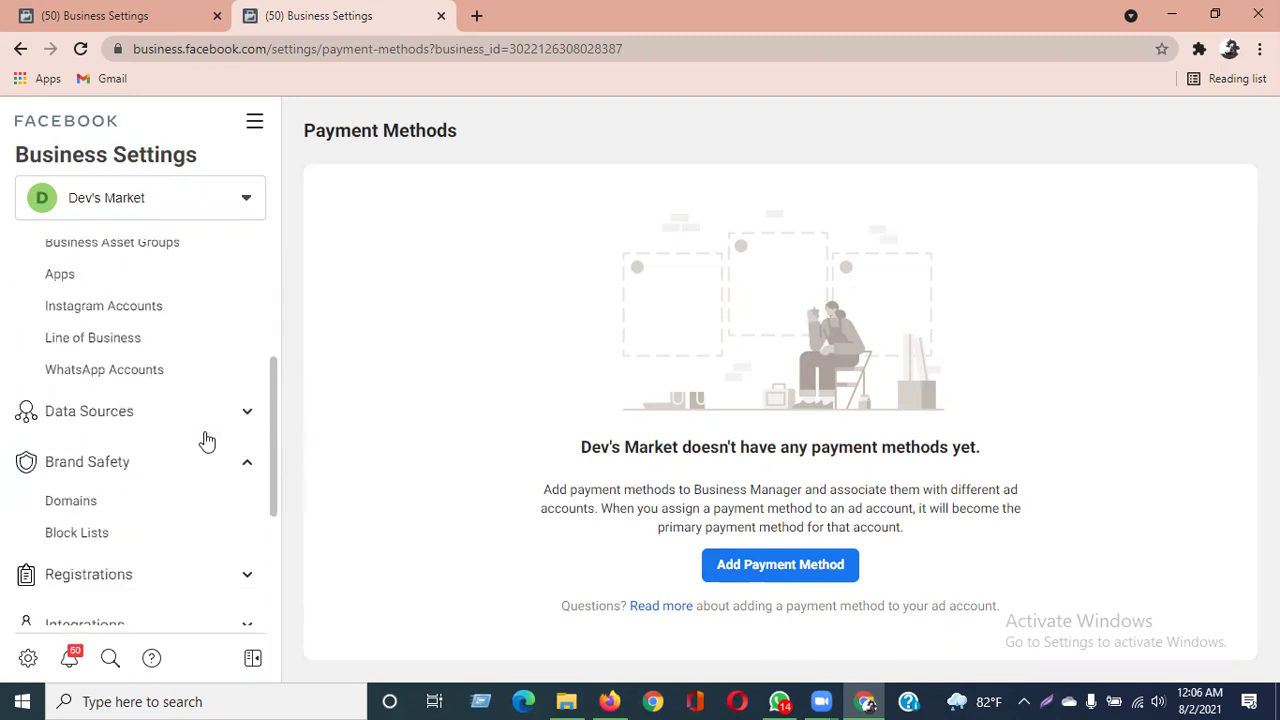
View the Security Center, Requests and Notifications pages of the business settings.
scroll(163, 534, "down", 3)
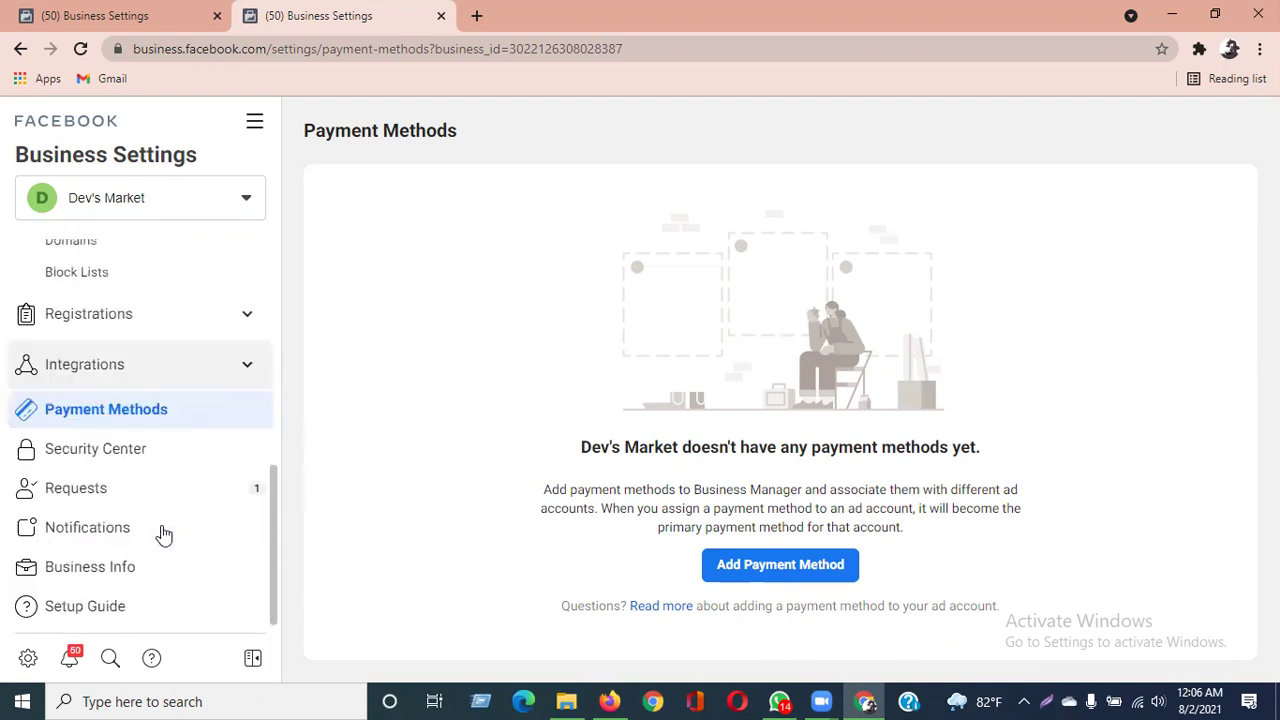
left_click(143, 452)
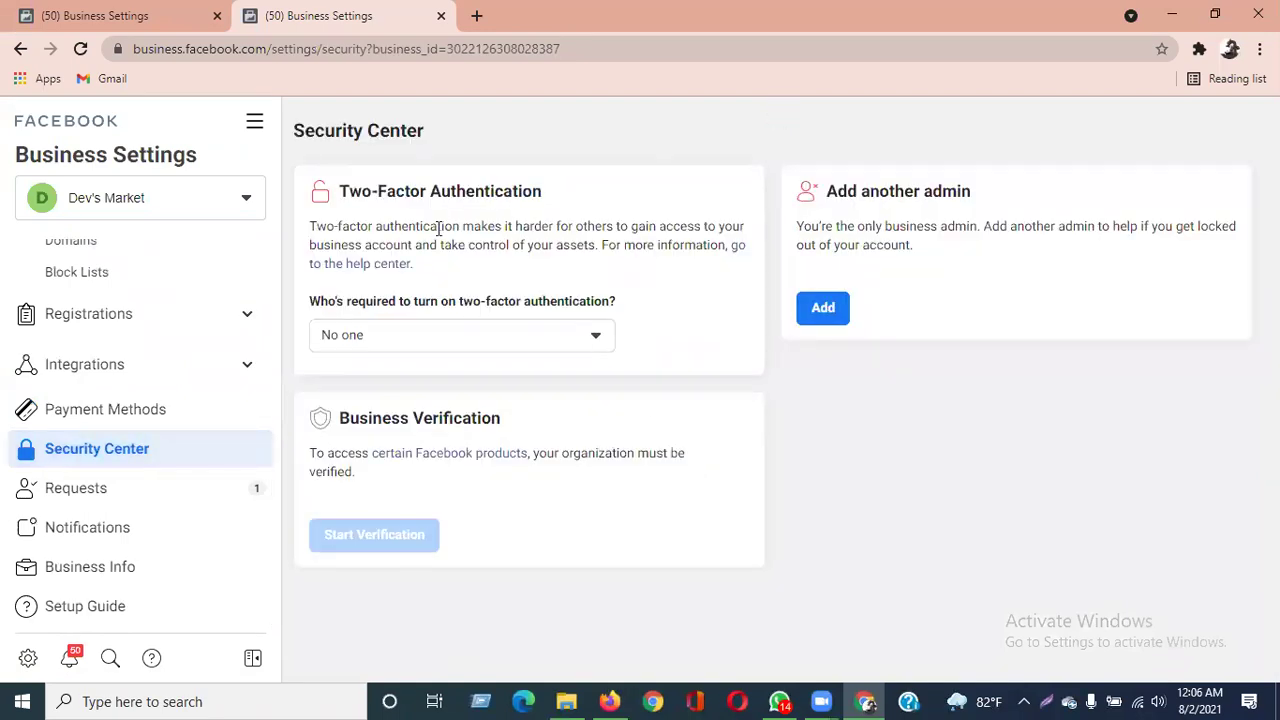
left_click(92, 490)
left_click(115, 530)
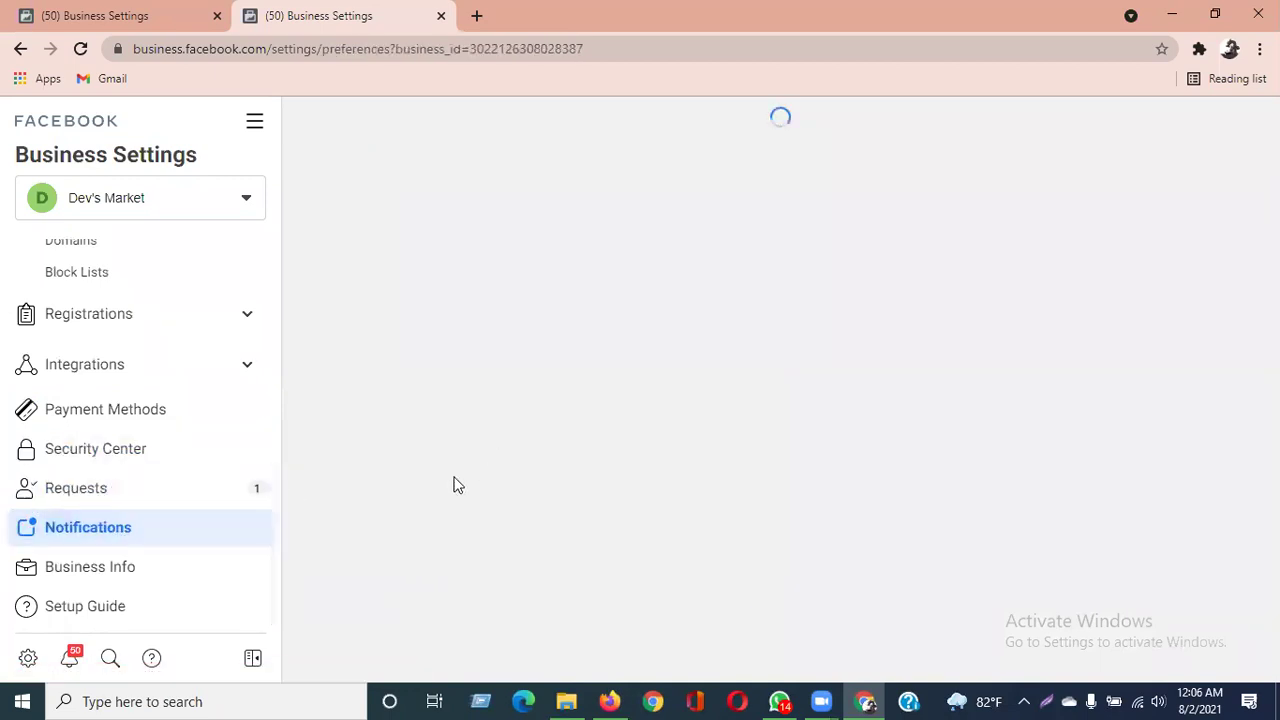
Open Business Info and review the business details, business options and personal info sections.
left_click(118, 568)
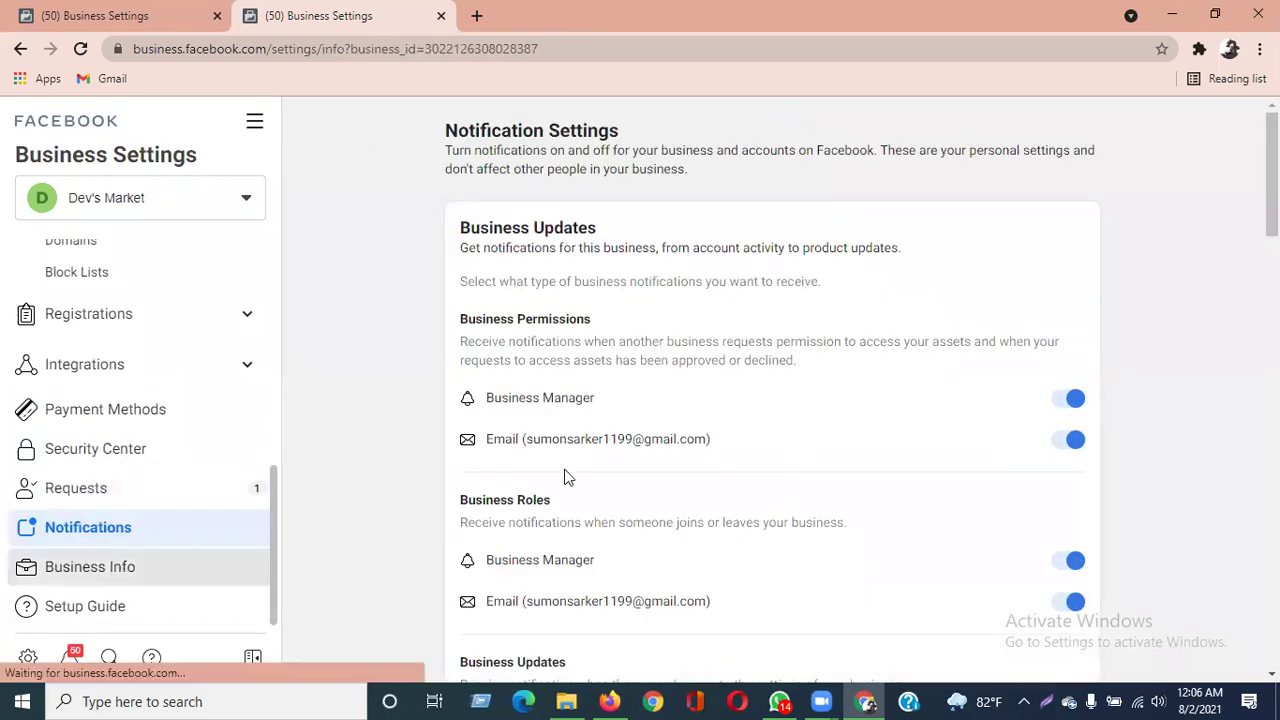
scroll(778, 349, "down", 6)
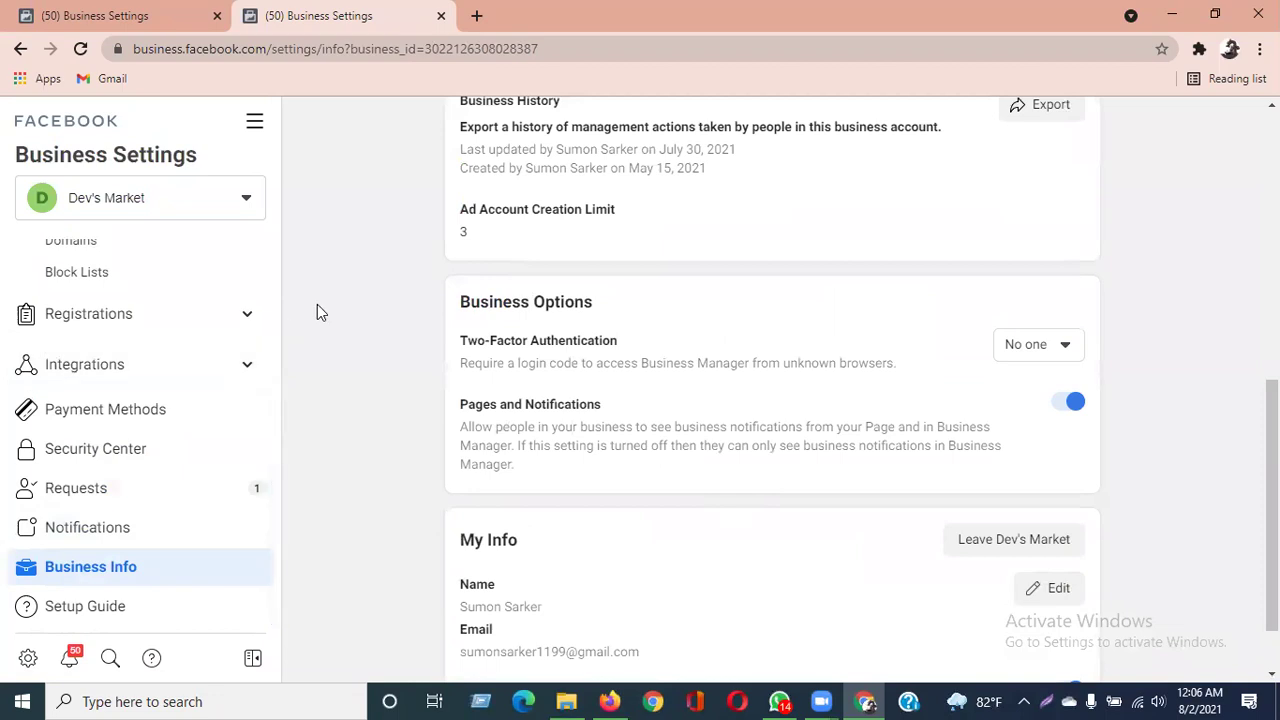
scroll(336, 330, "up", 3)
scroll(350, 351, "up", 4)
scroll(80, 388, "up", 5)
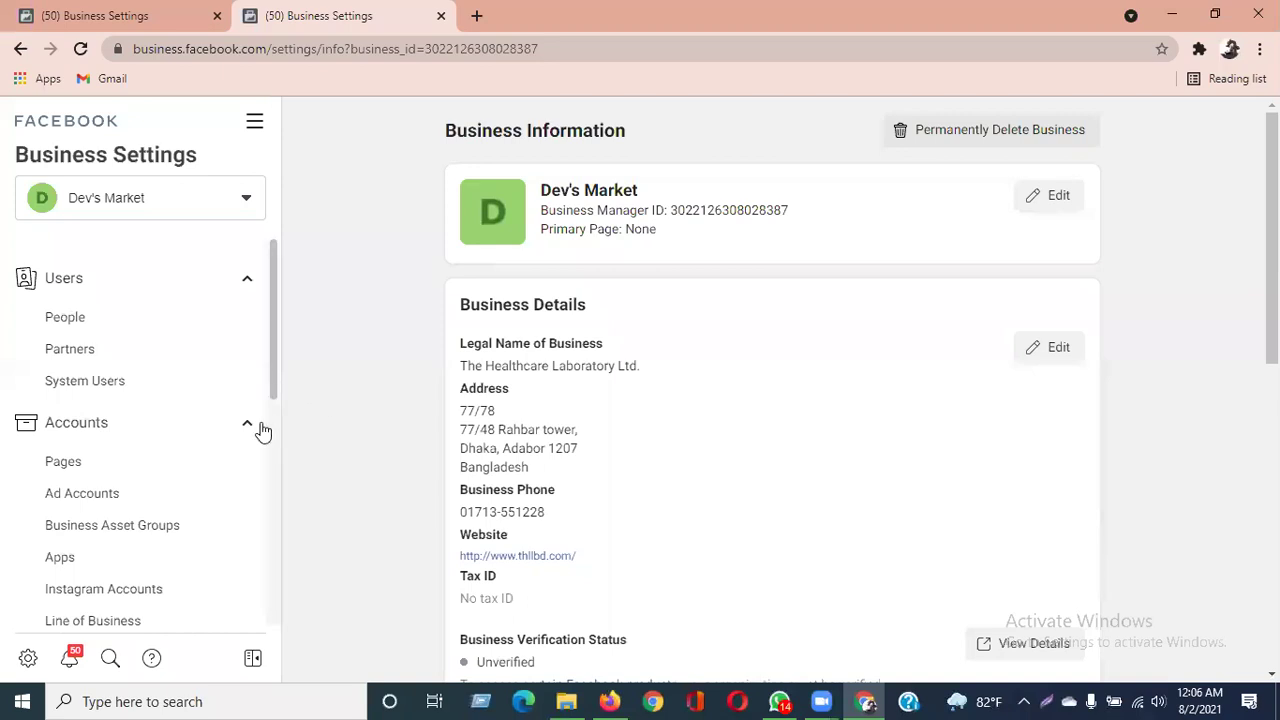
Open the All Tools list and examine its tool groups, from Manage Business through Advertise, Analyze and Report to Sell Products and Services.
left_click(254, 130)
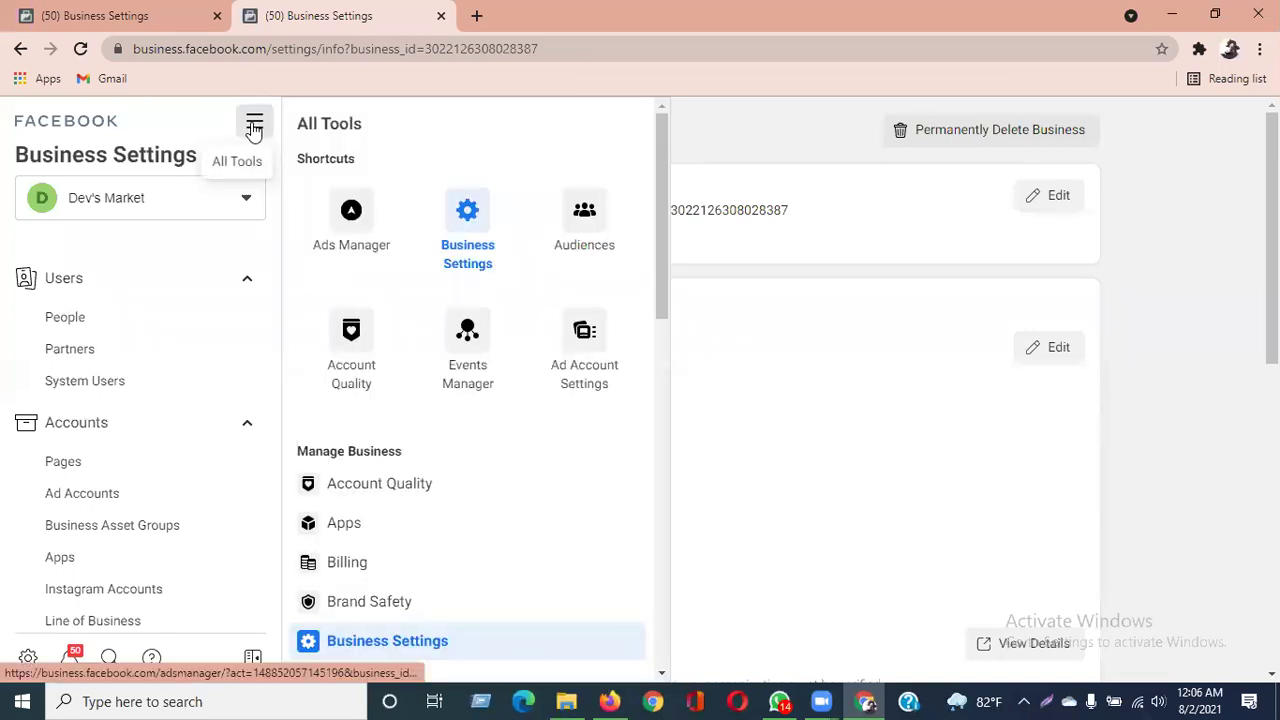
scroll(503, 514, "down", 10)
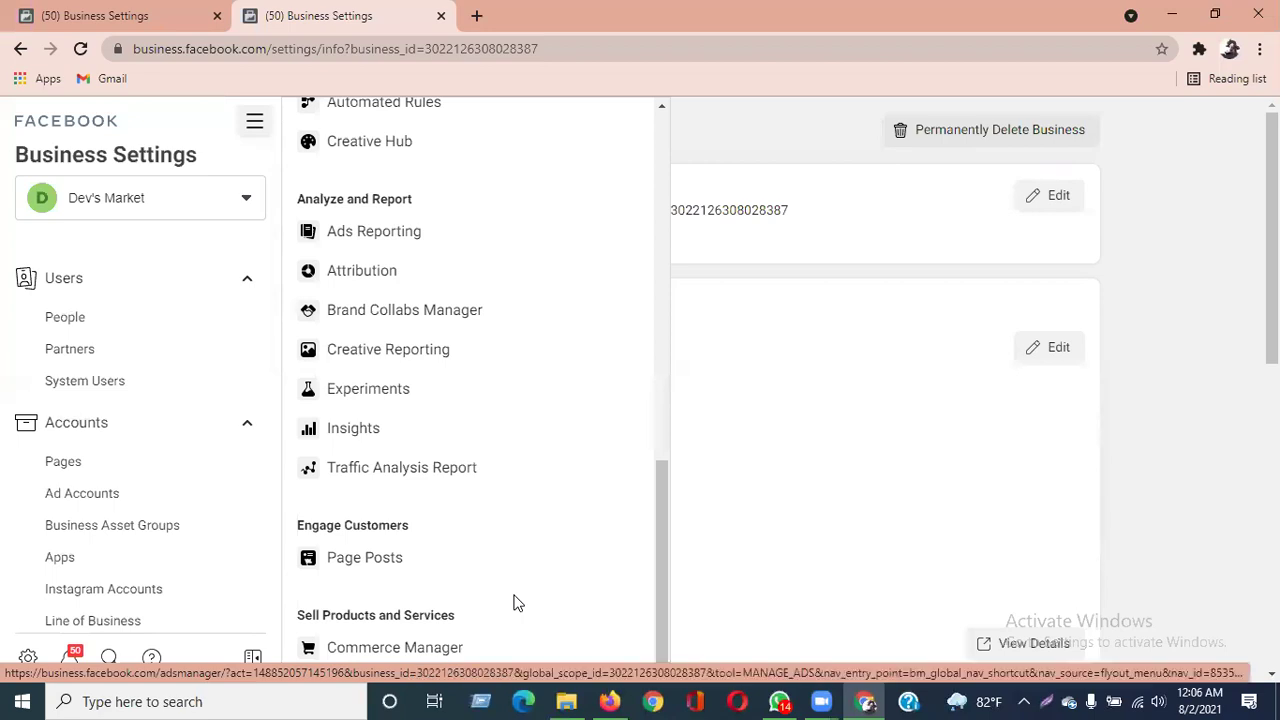
scroll(513, 602, "up", 10)
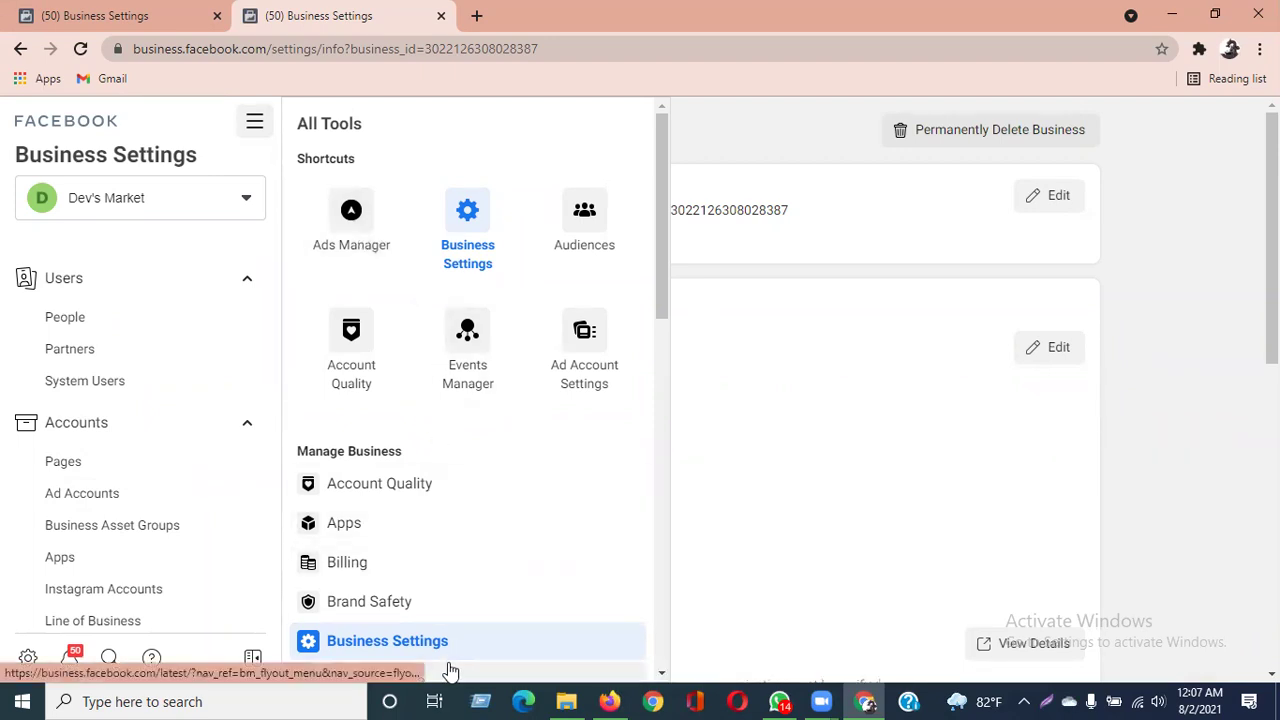
scroll(449, 546, "down", 4)
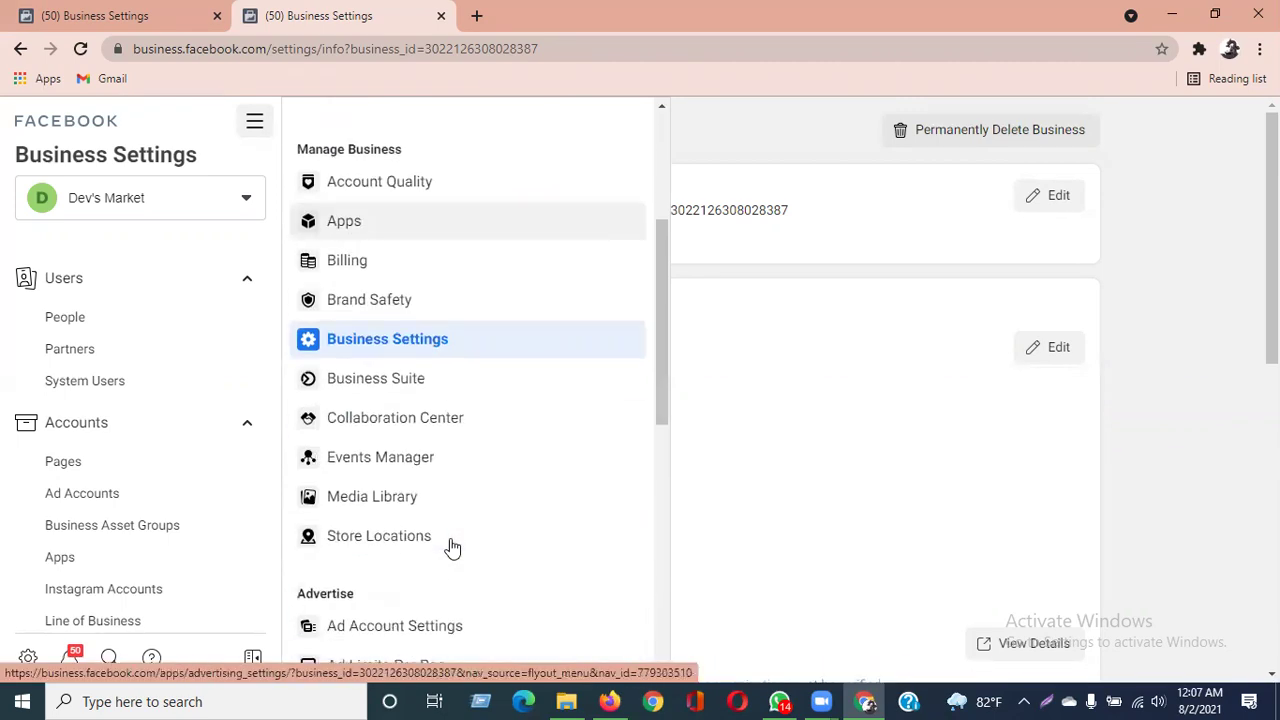
scroll(449, 556, "down", 2)
scroll(449, 557, "down", 3)
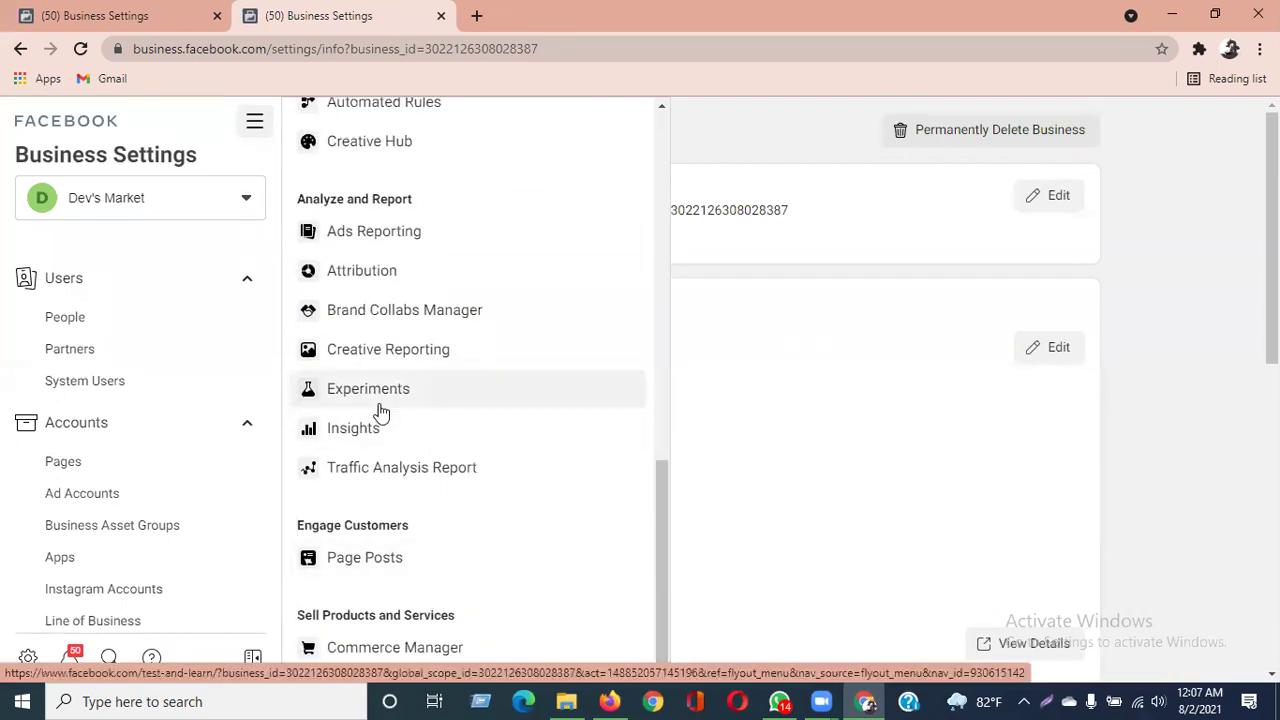
scroll(386, 443, "up", 1)
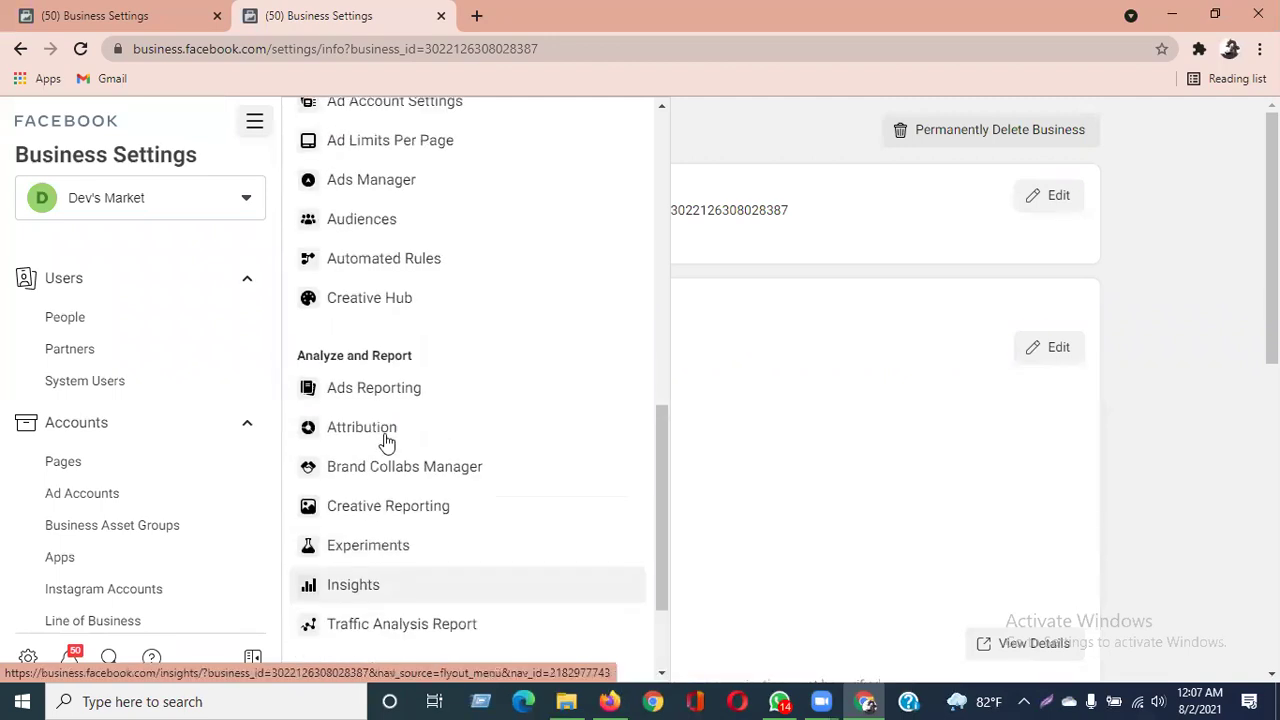
scroll(392, 452, "up", 1)
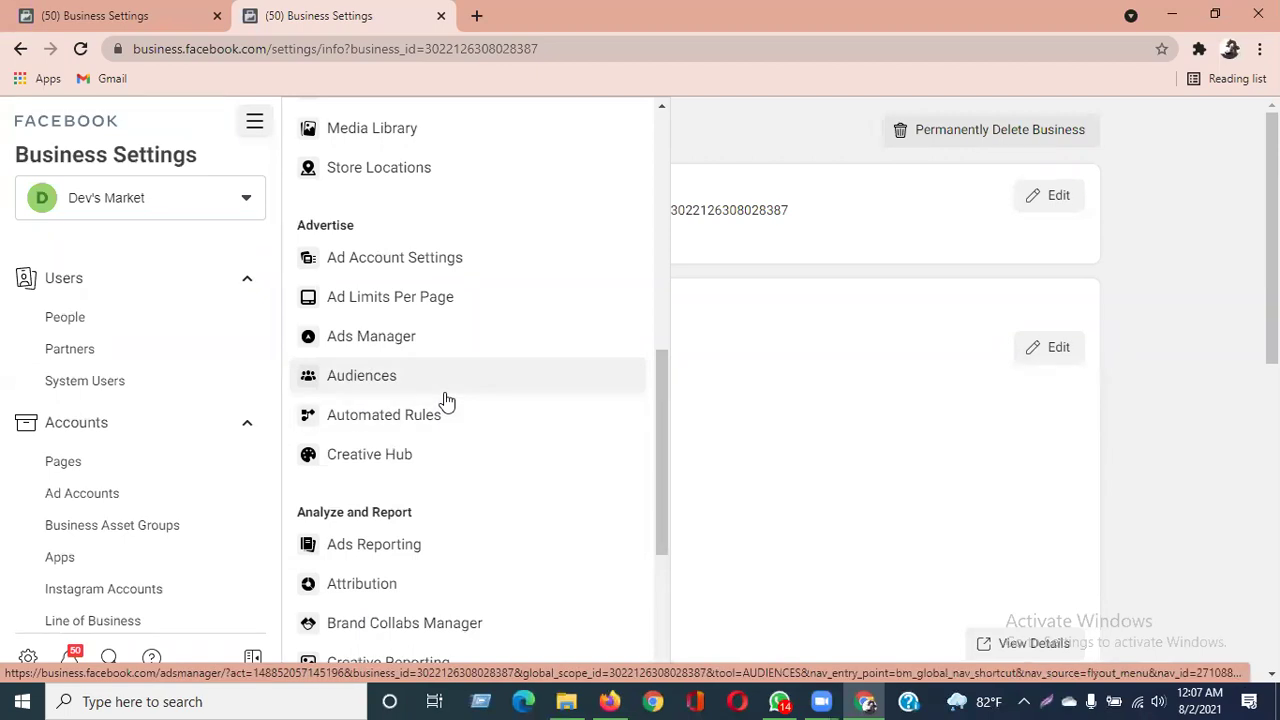
scroll(452, 398, "up", 10)
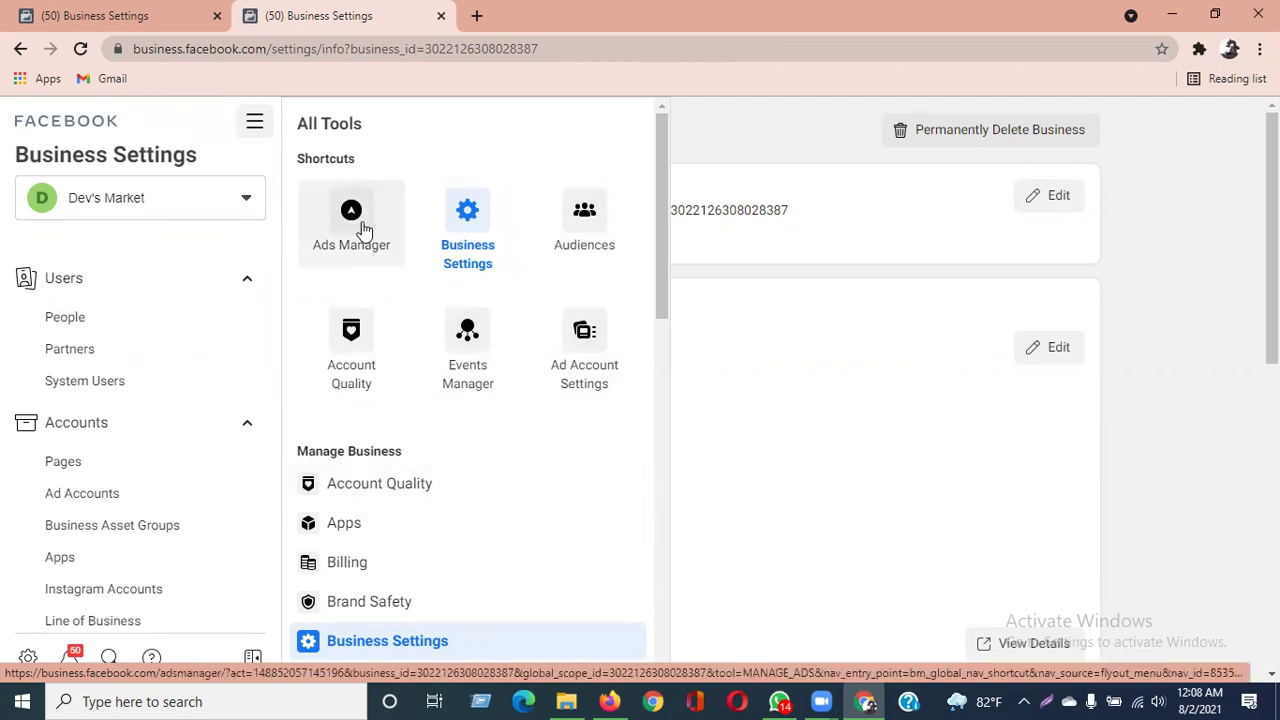
Compare the All Tools shortcuts with the entries in the Manage Business and Advertise groups.
scroll(408, 603, "down", 2)
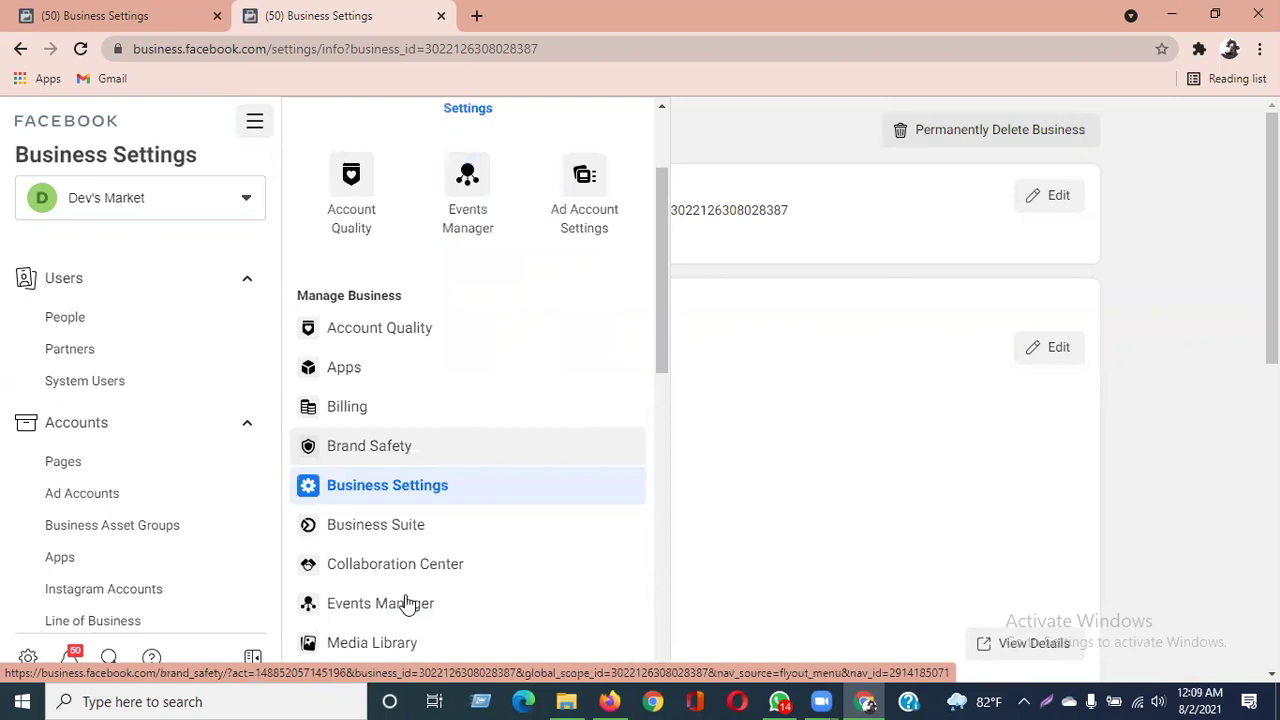
scroll(407, 603, "down", 2)
scroll(407, 603, "down", 2)
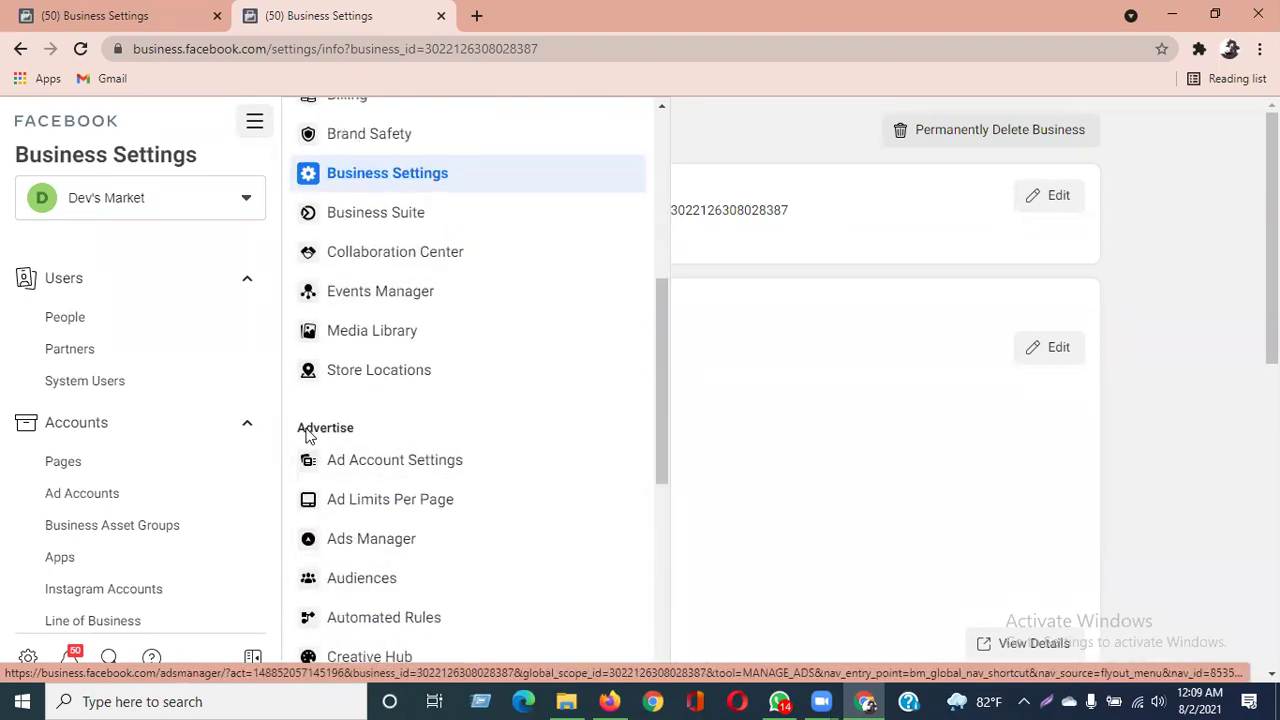
scroll(392, 550, "up", 5)
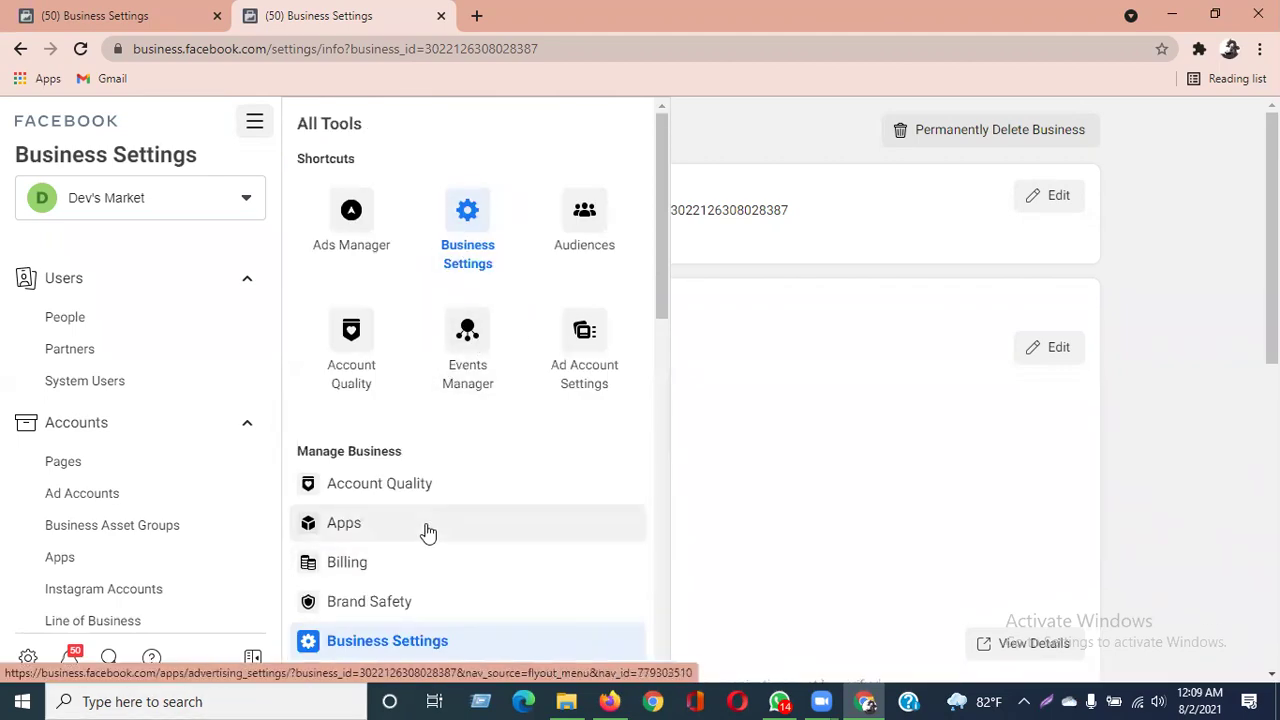
scroll(423, 530, "down", 2)
scroll(428, 533, "up", 2)
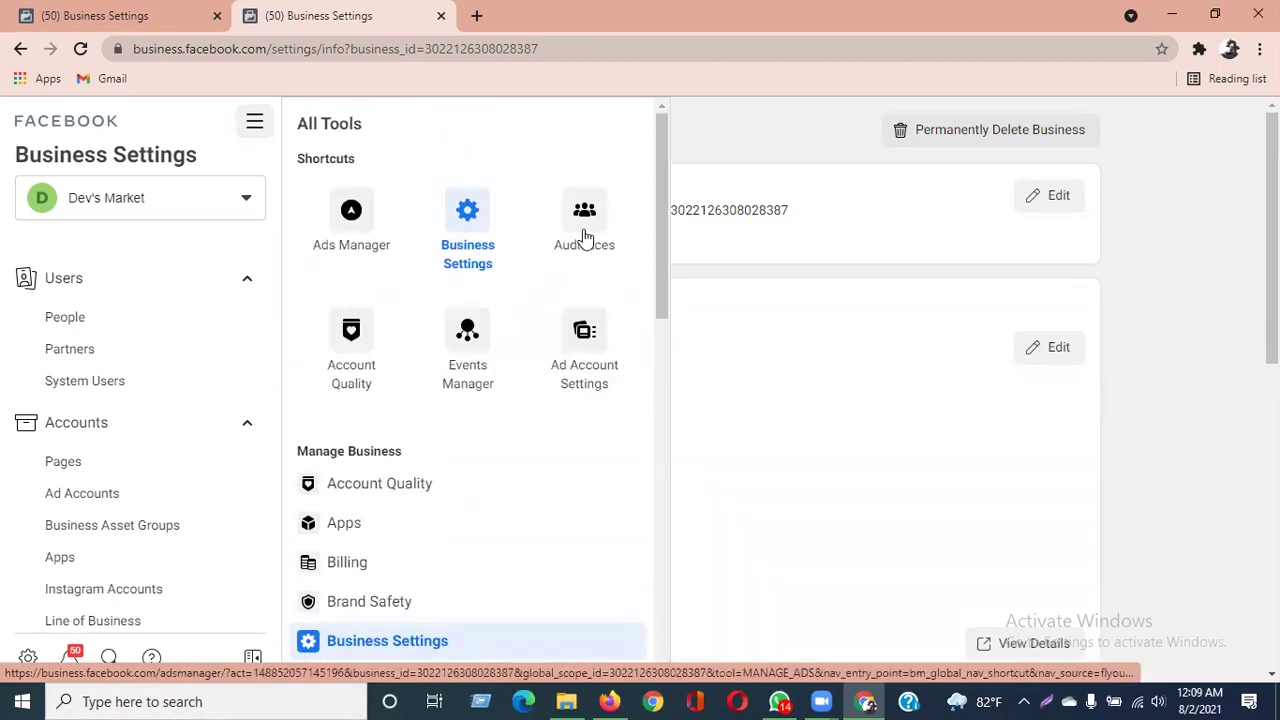
scroll(520, 480, "down", 2)
scroll(520, 485, "down", 6)
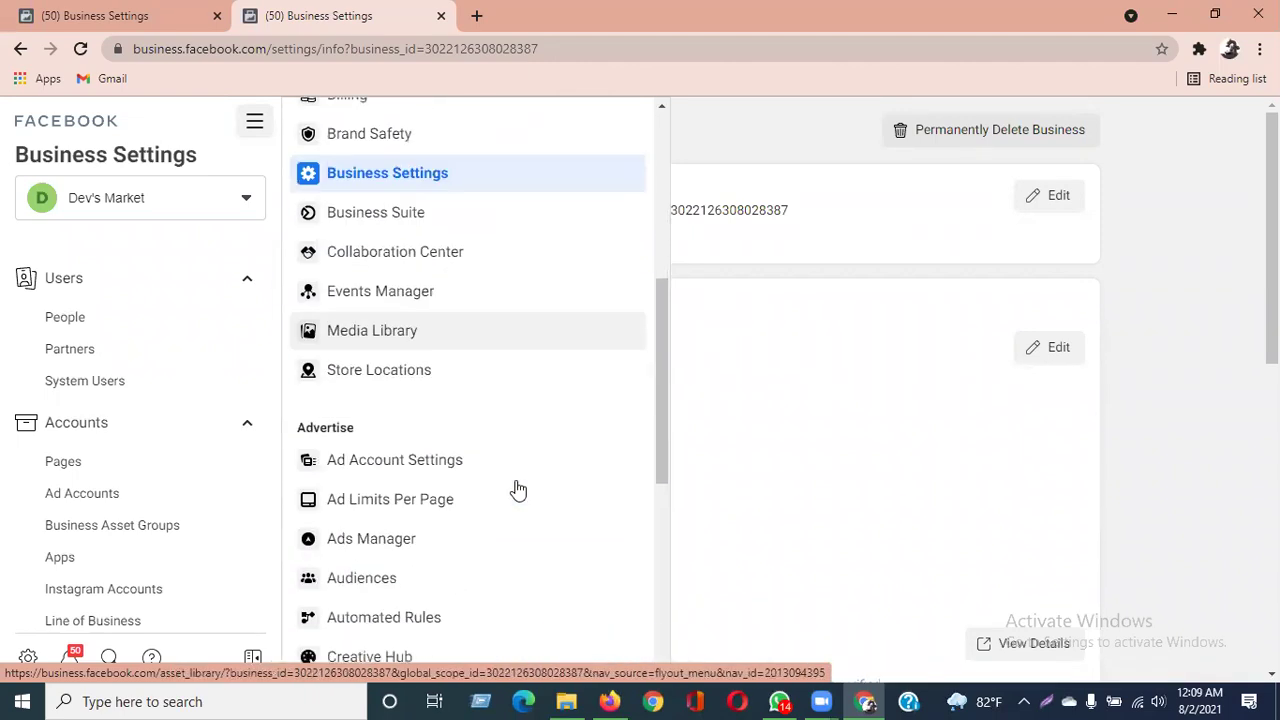
scroll(330, 430, "up", 8)
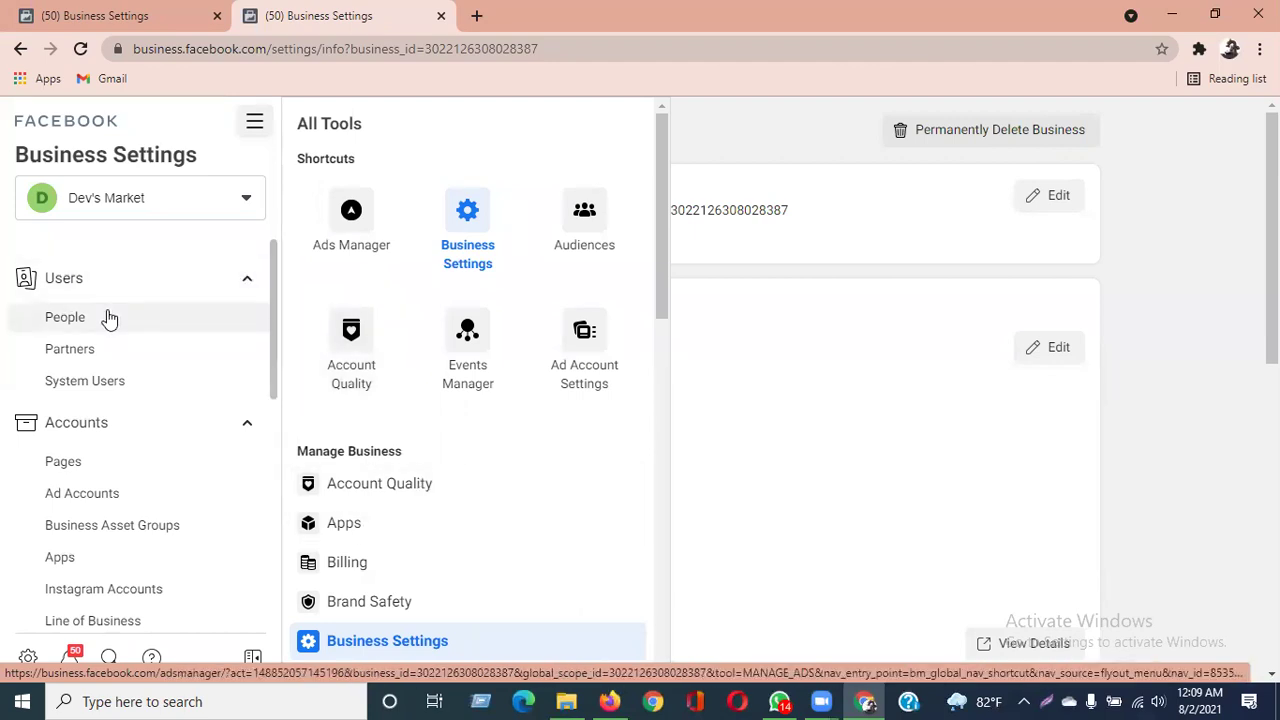
Open Ads Manager for Dev's Market, dismiss the disabled-account notice, try to go back, and wait for the unresponsive page.
left_click(341, 217)
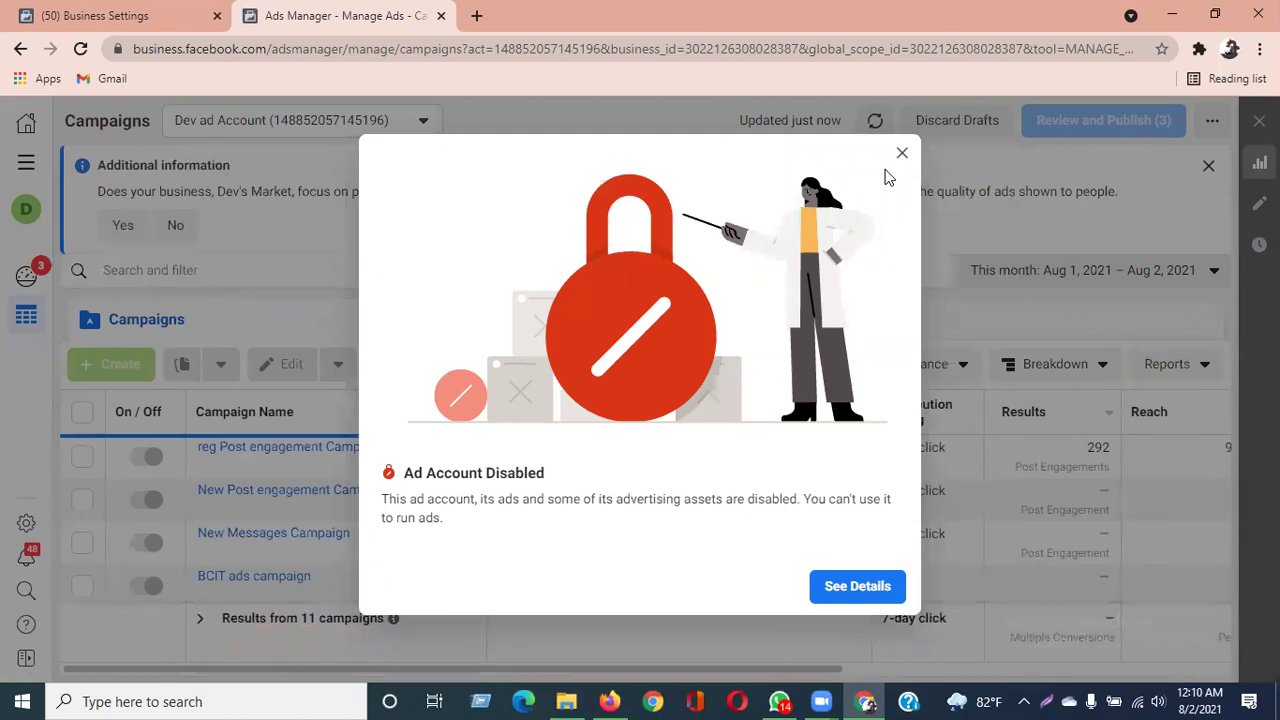
left_click(886, 170)
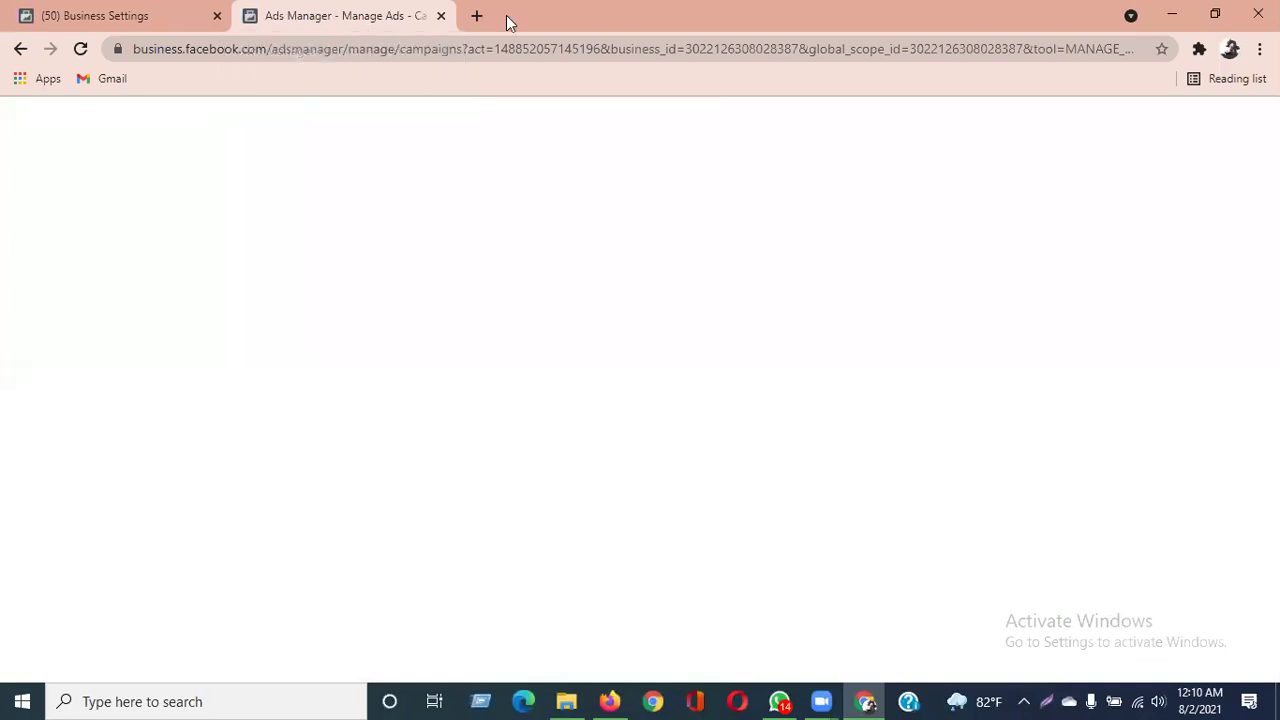
left_click(20, 50)
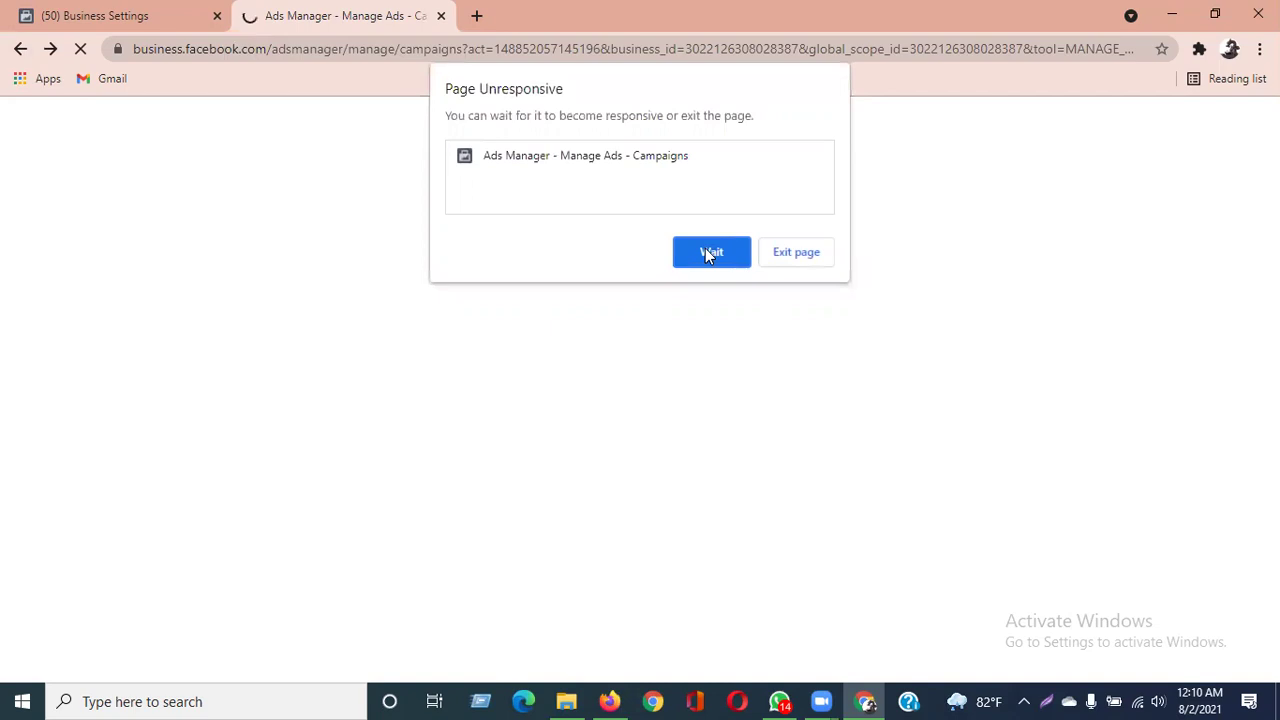
left_click(711, 256)
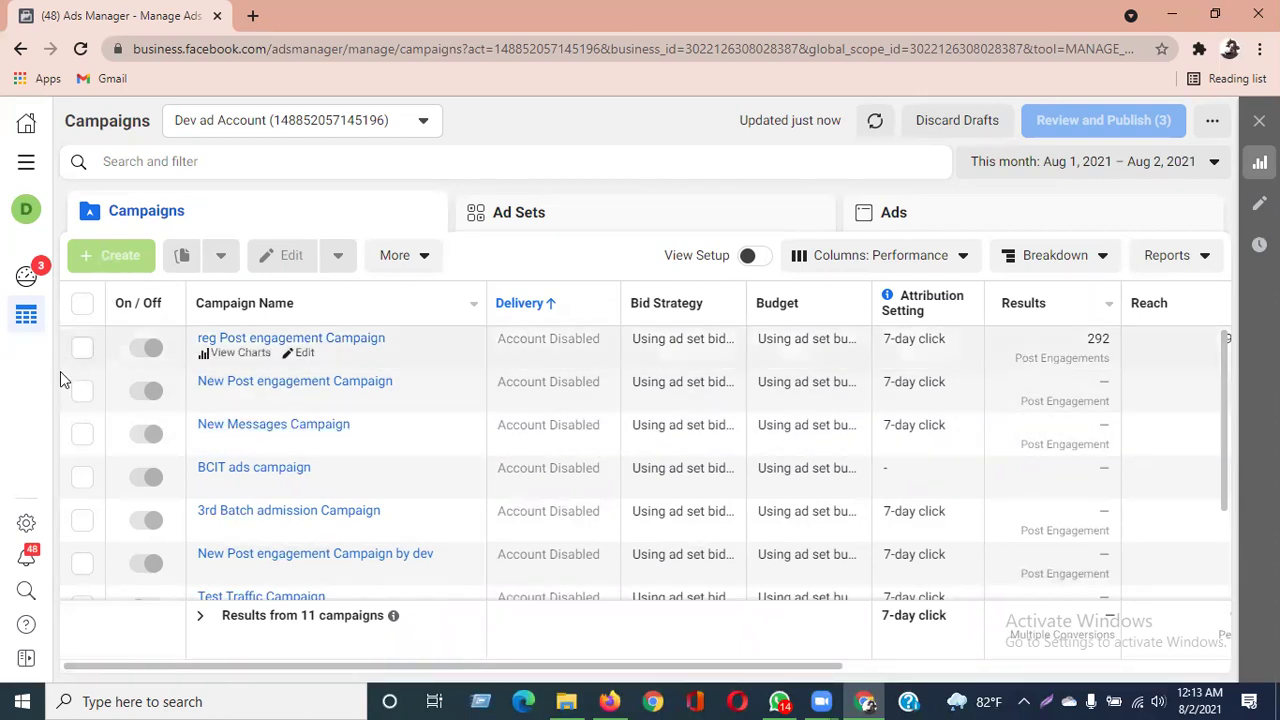
Look through the campaign list of Dev ad Account, from reg Post engagement Campaign down to BCIT Campaign 01.
scroll(352, 515, "down", 3)
scroll(354, 517, "up", 3)
scroll(352, 525, "down", 3)
scroll(352, 525, "up", 3)
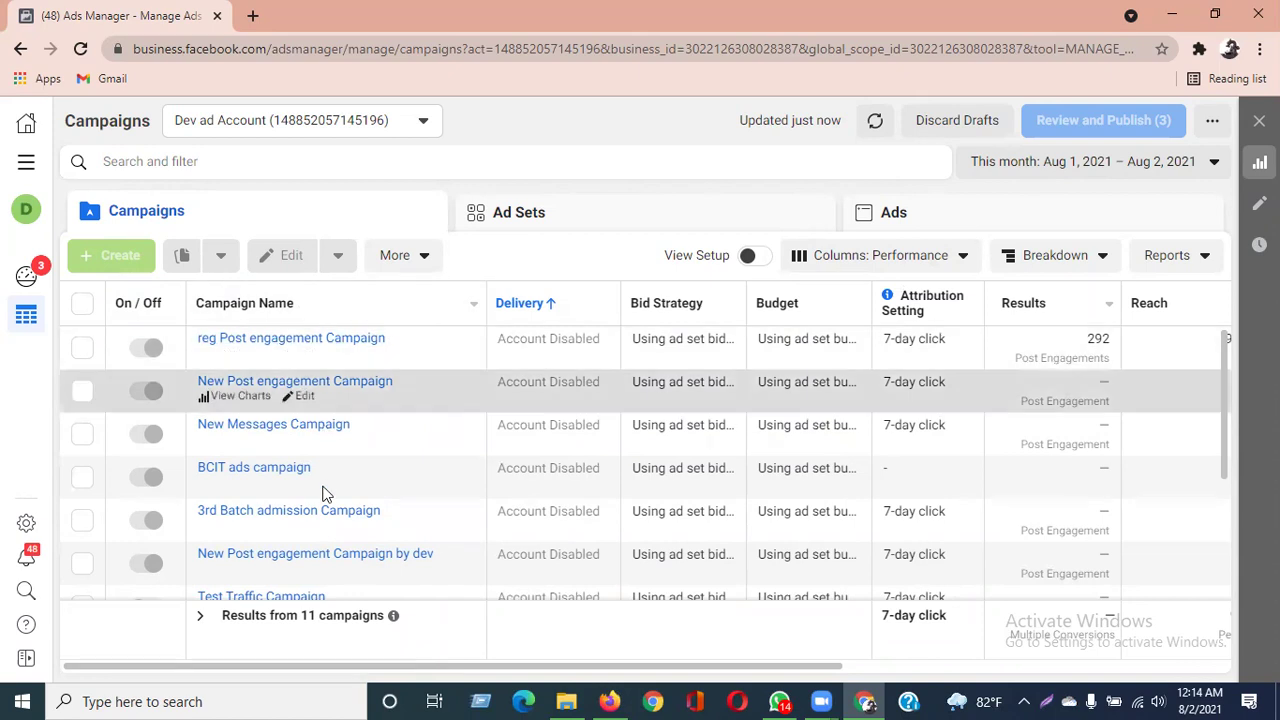
scroll(350, 455, "down", 2)
scroll(362, 491, "down", 1)
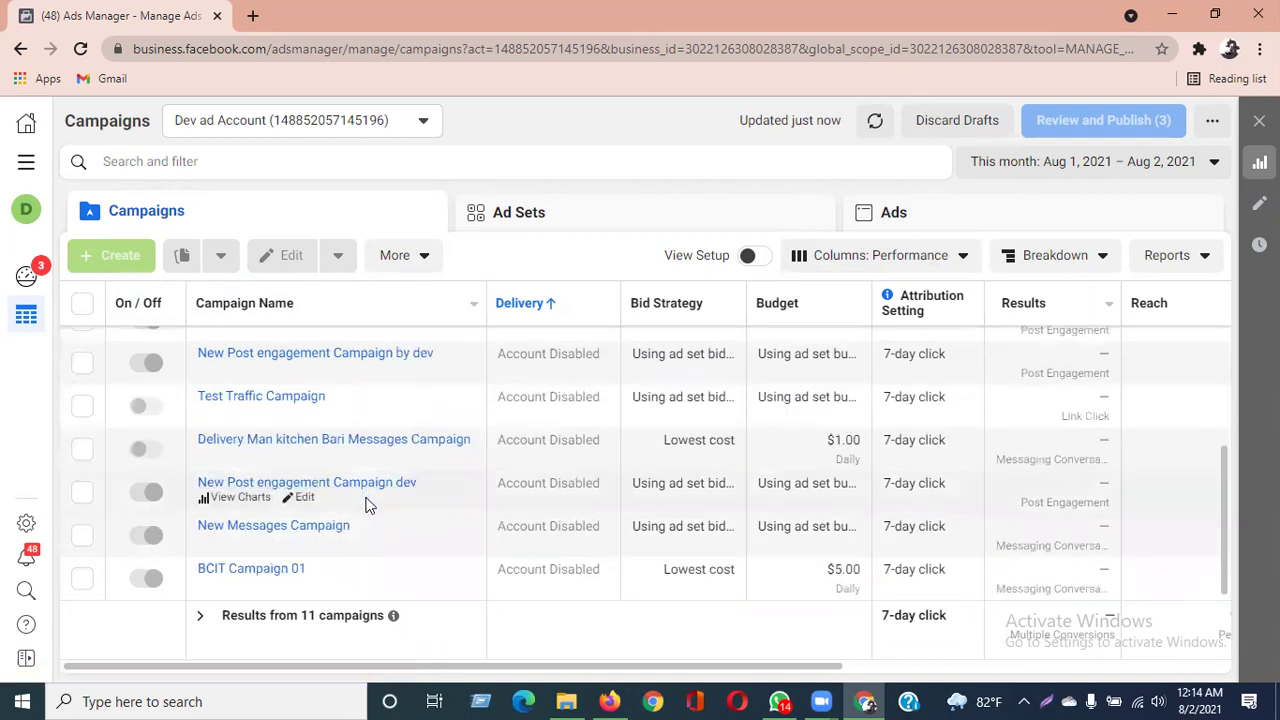
scroll(365, 500, "up", 3)
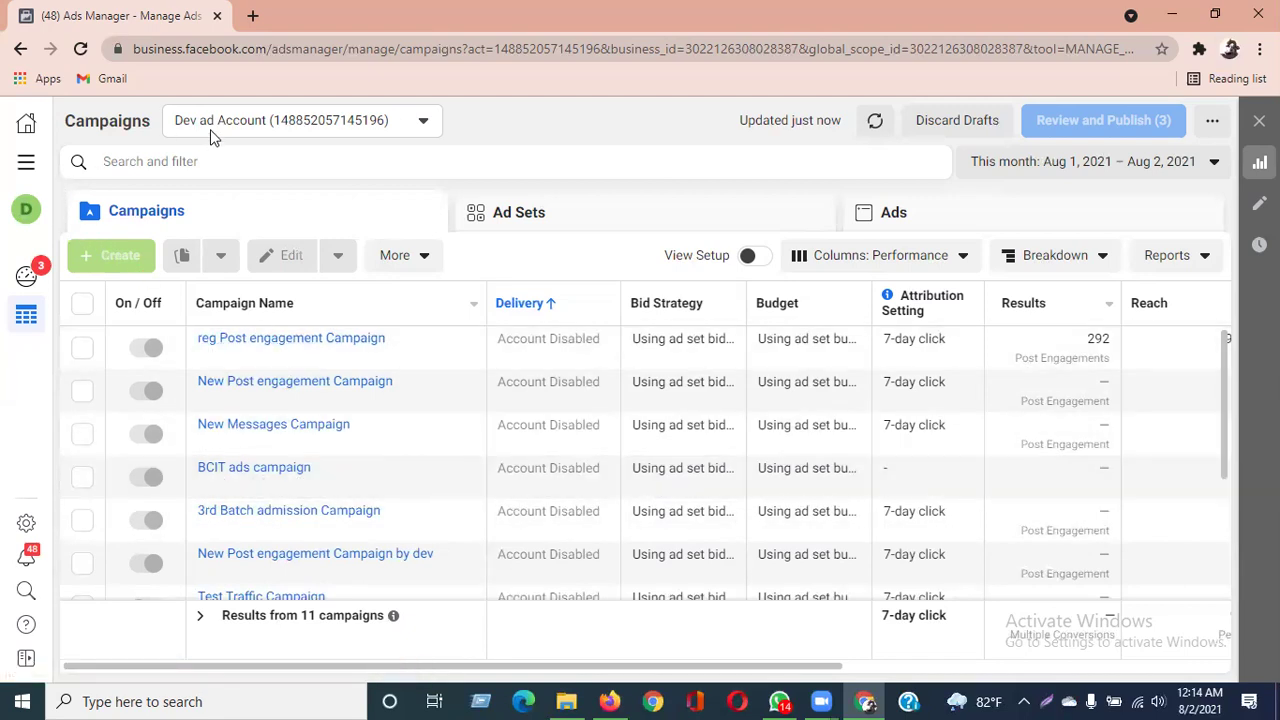
Switch Ads Manager from Dev's Market to the Omu restaurant business.
left_click(27, 210)
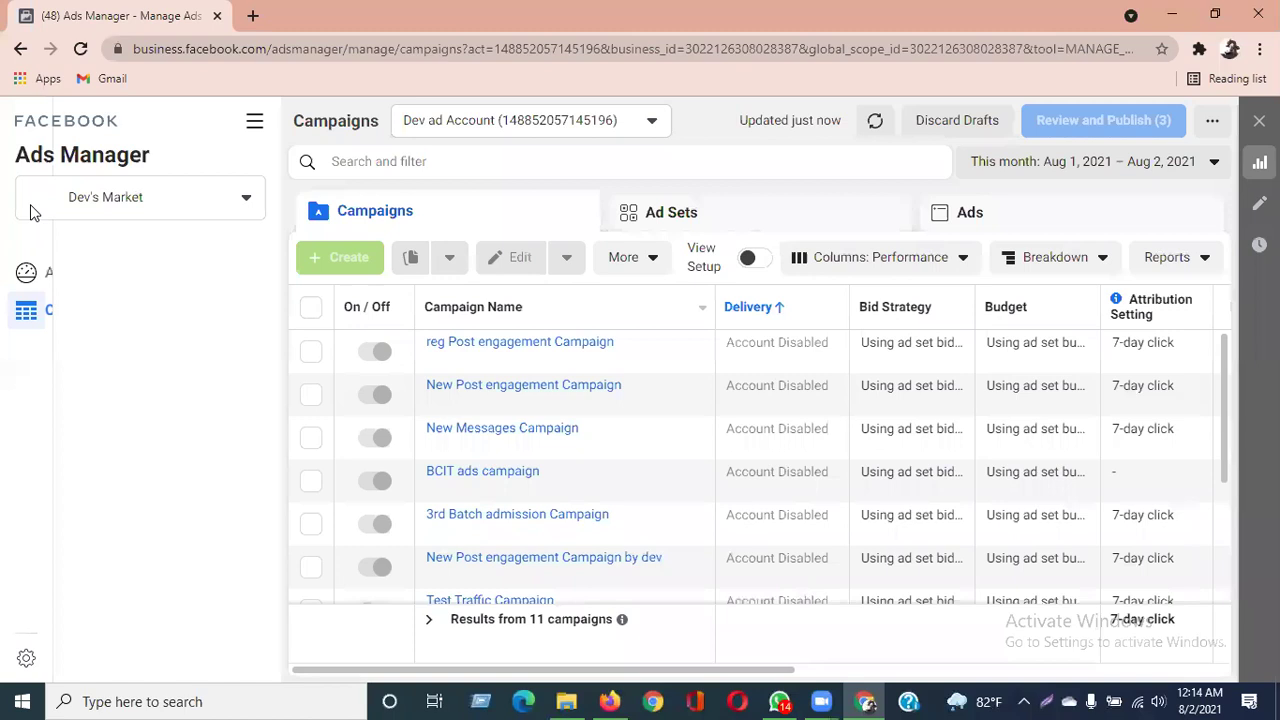
left_click(193, 195)
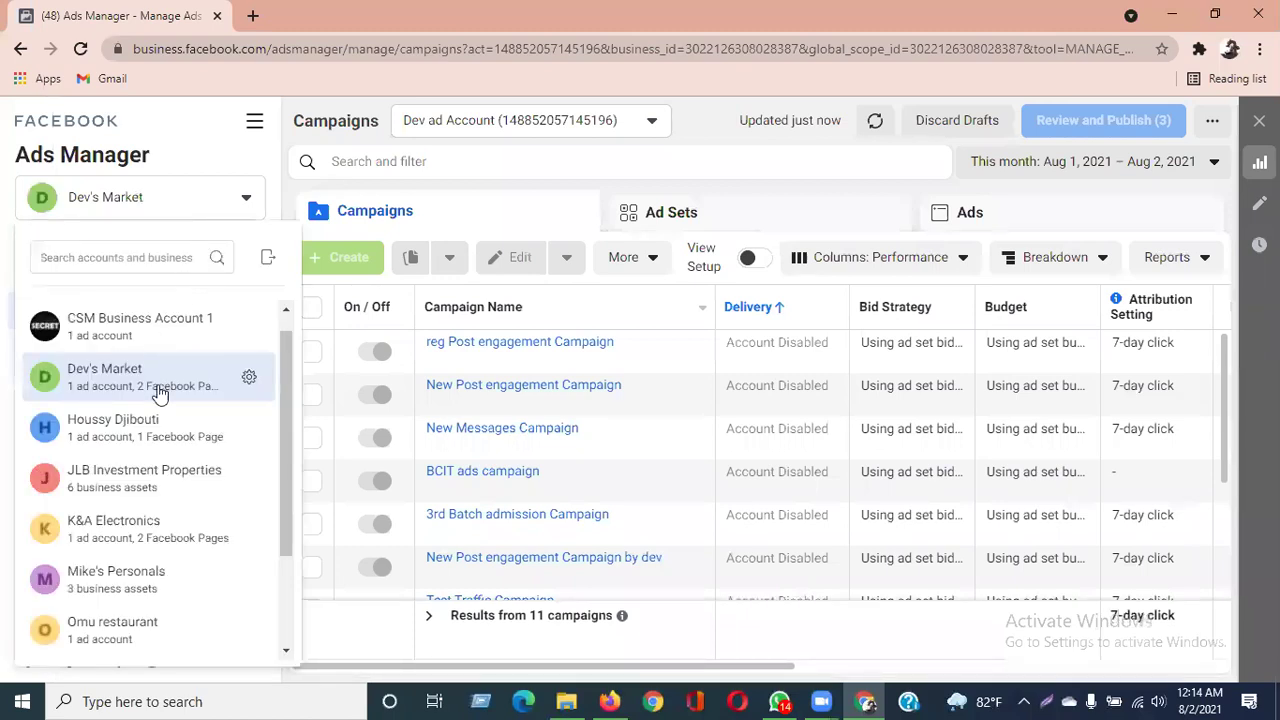
scroll(160, 400, "down", 3)
left_click(150, 495)
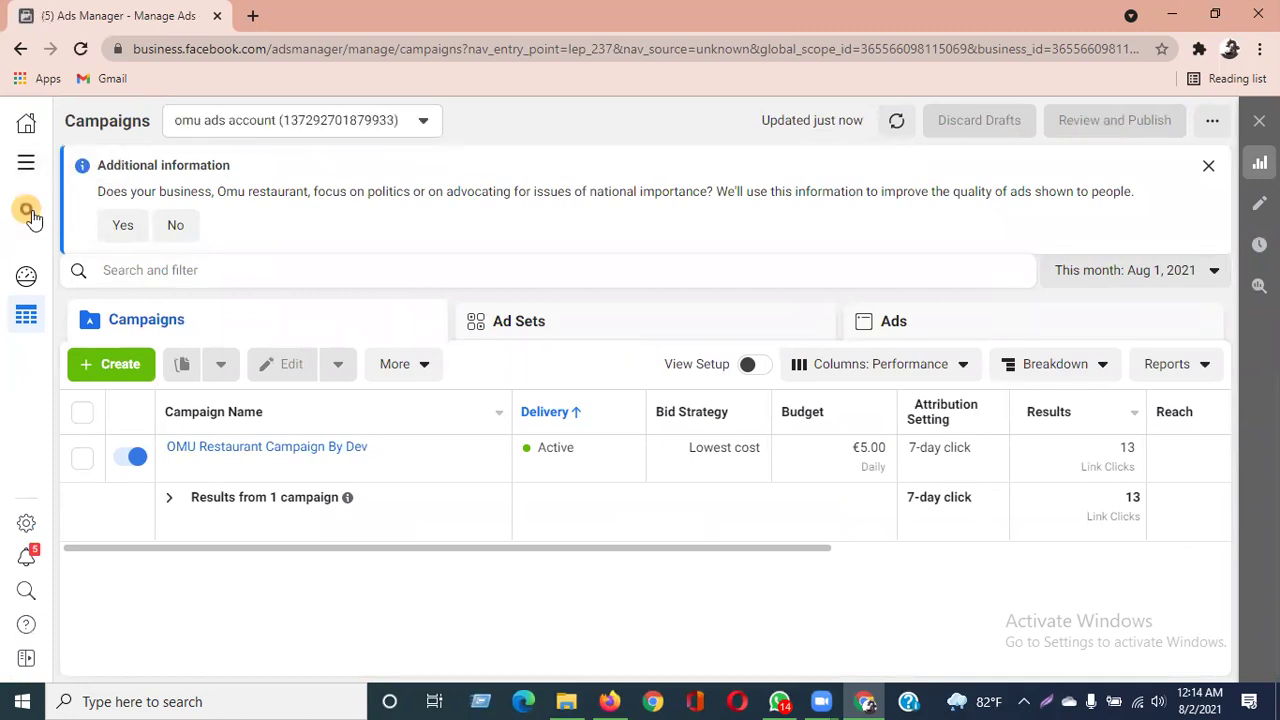
Switch Ads Manager to the business listed below Omu restaurant, and answer Yes to the question about politics or national issues.
left_click(34, 212)
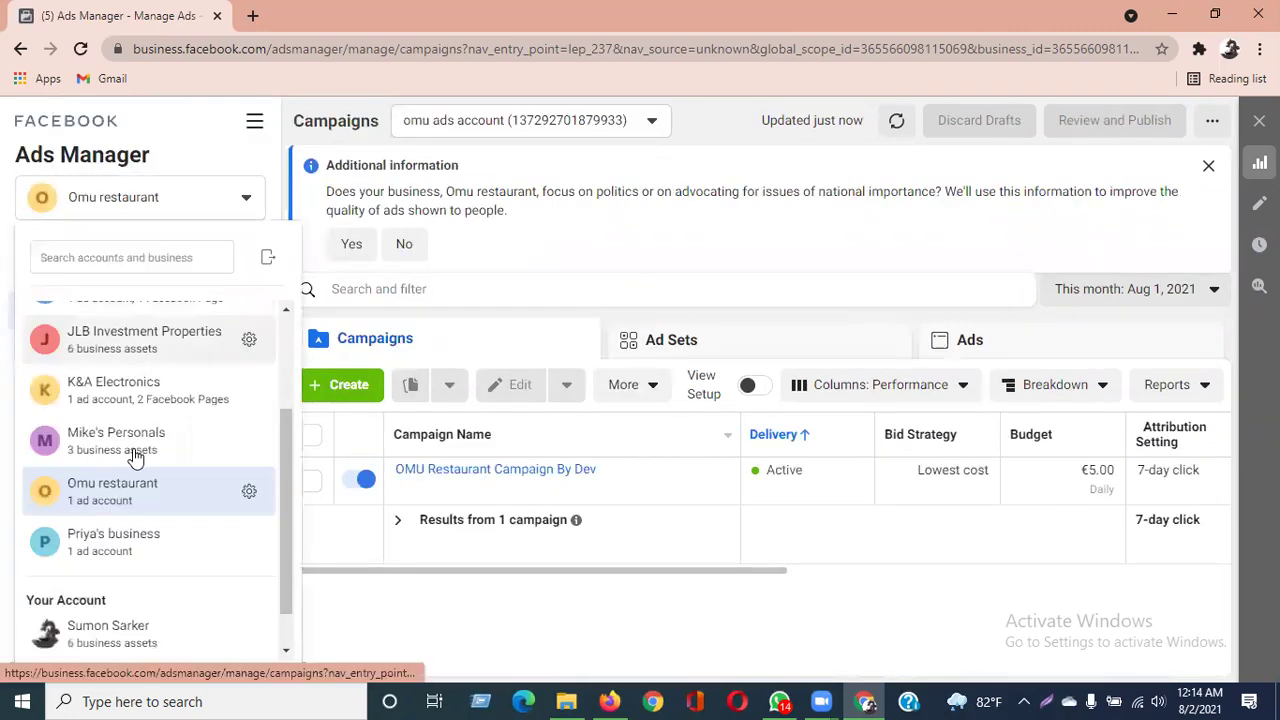
left_click(107, 544)
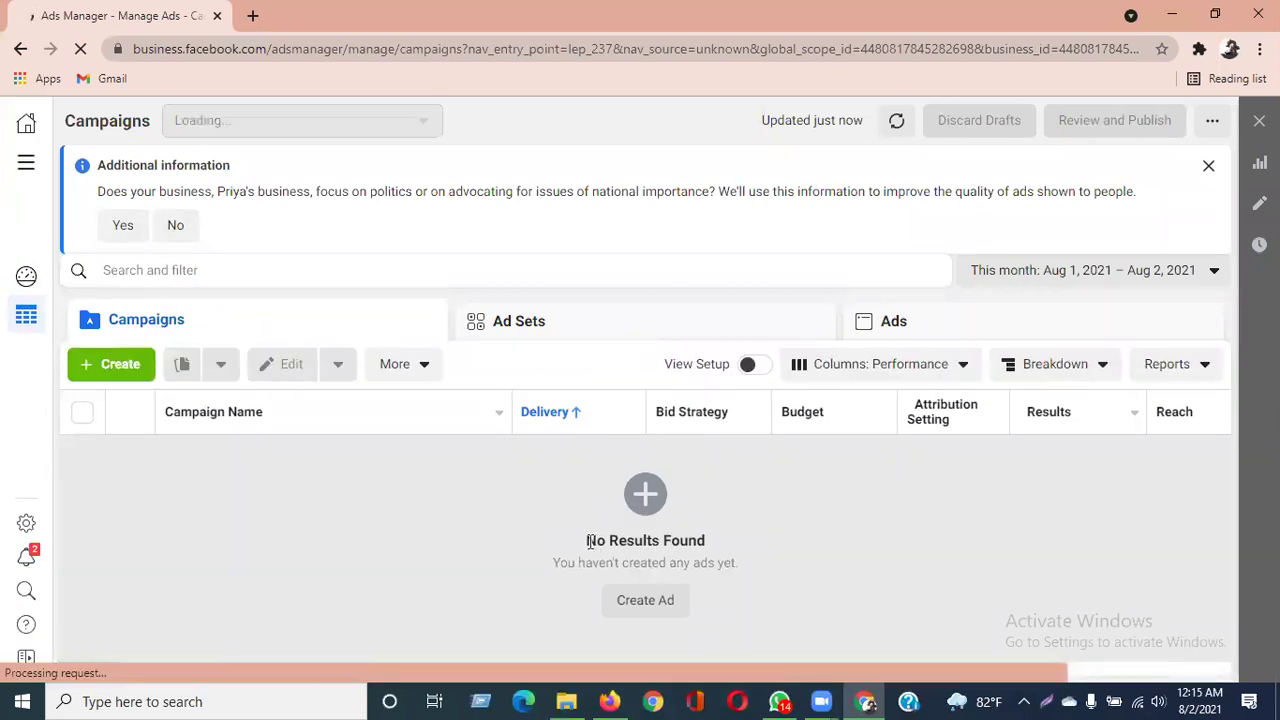
triple_click(712, 540)
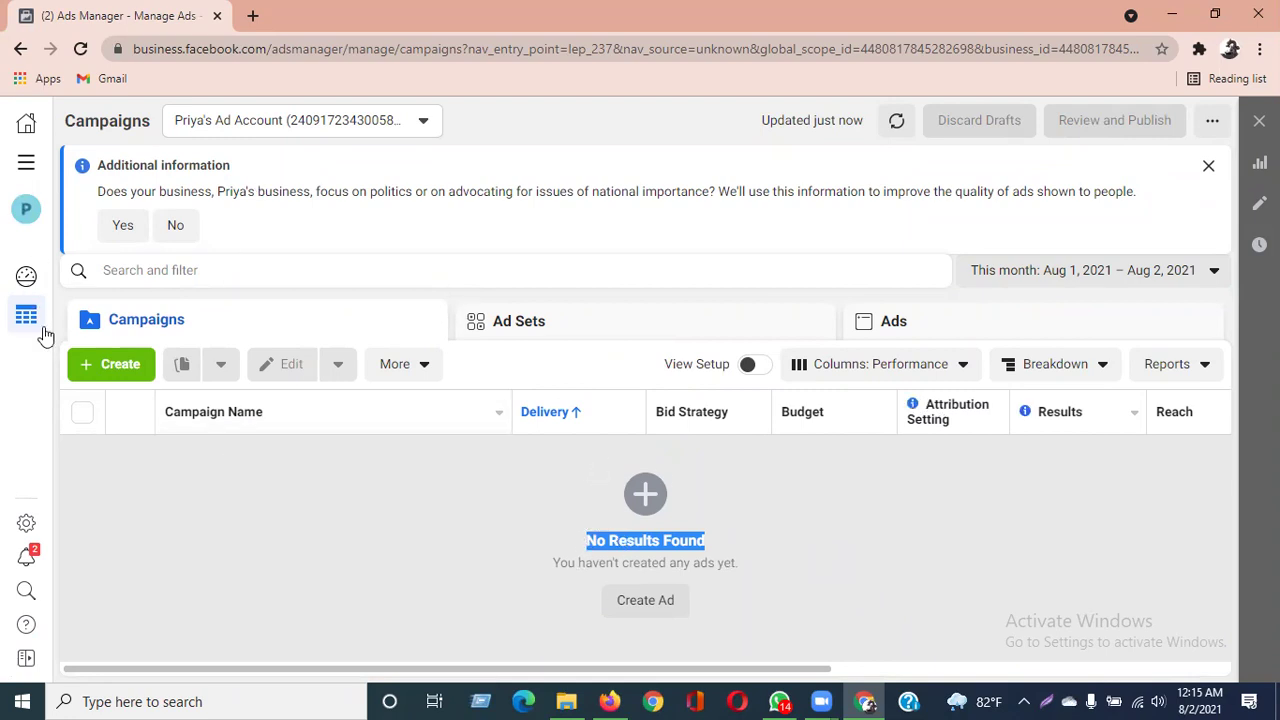
left_click(127, 225)
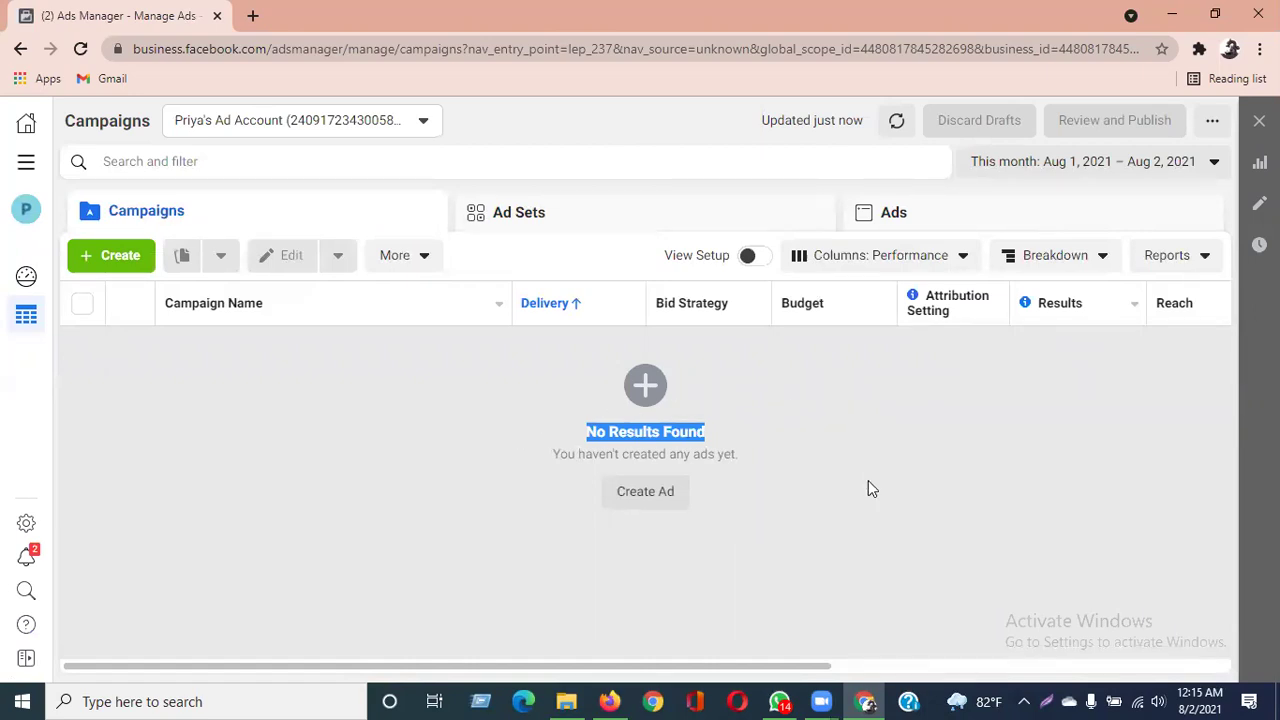
Switch Ads Manager to CSM Business Account 1 and view its campaigns.
left_click(30, 210)
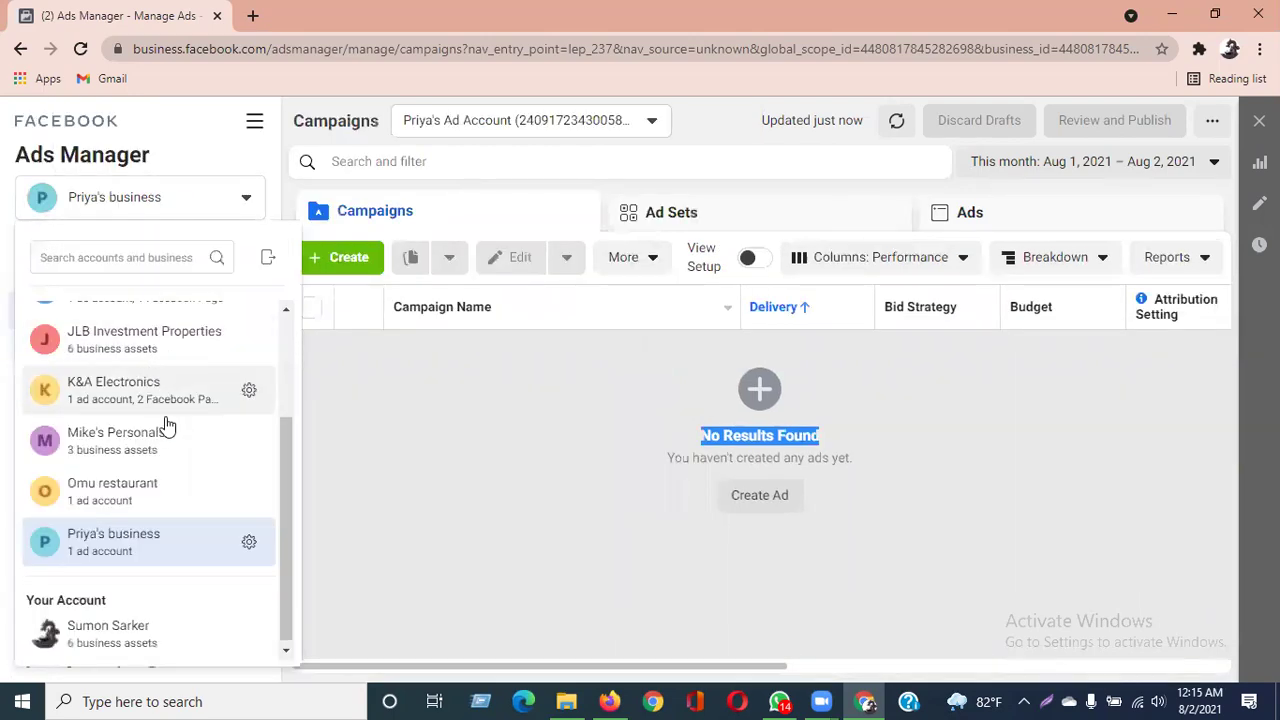
scroll(168, 425, "up", 3)
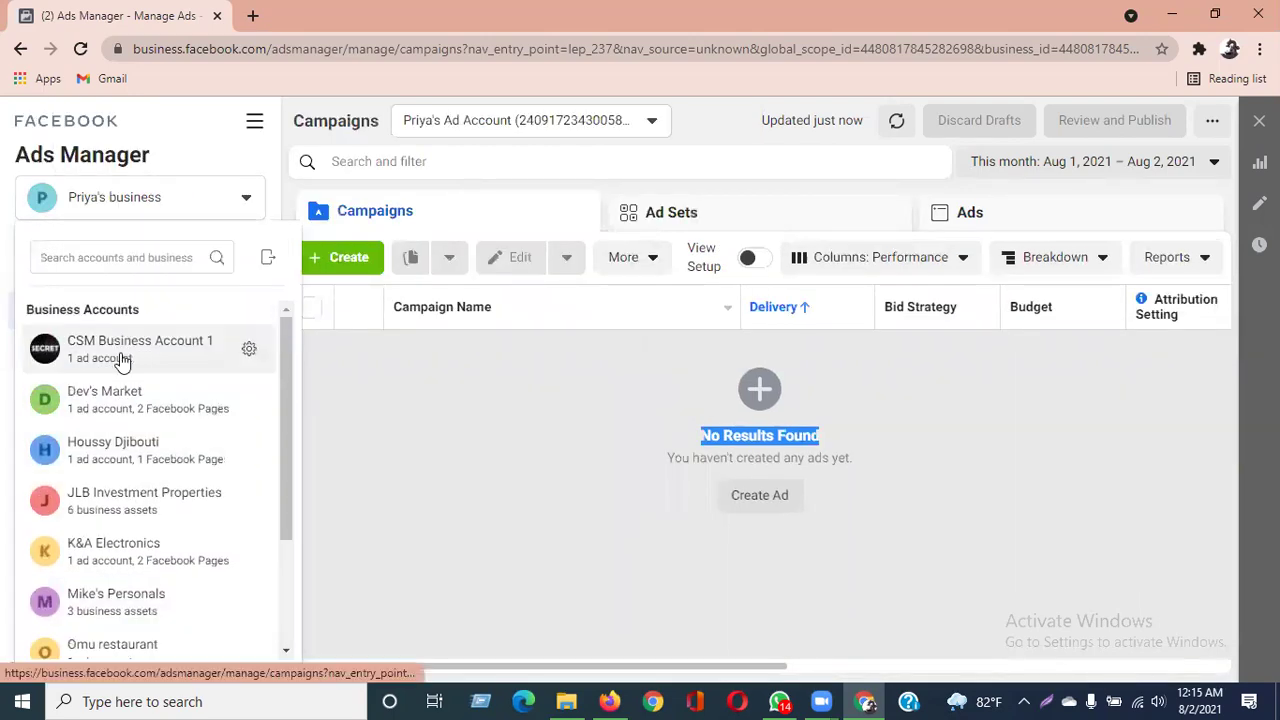
left_click(121, 362)
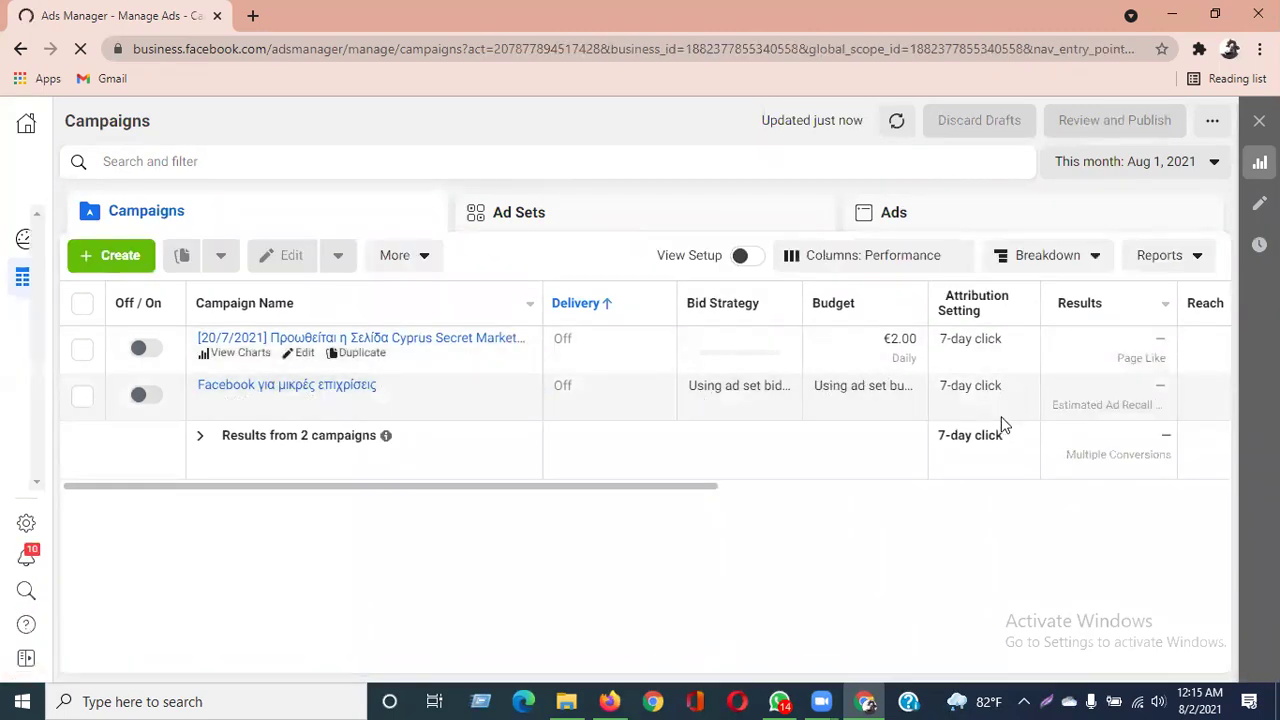
left_click_drag(646, 492, 475, 503)
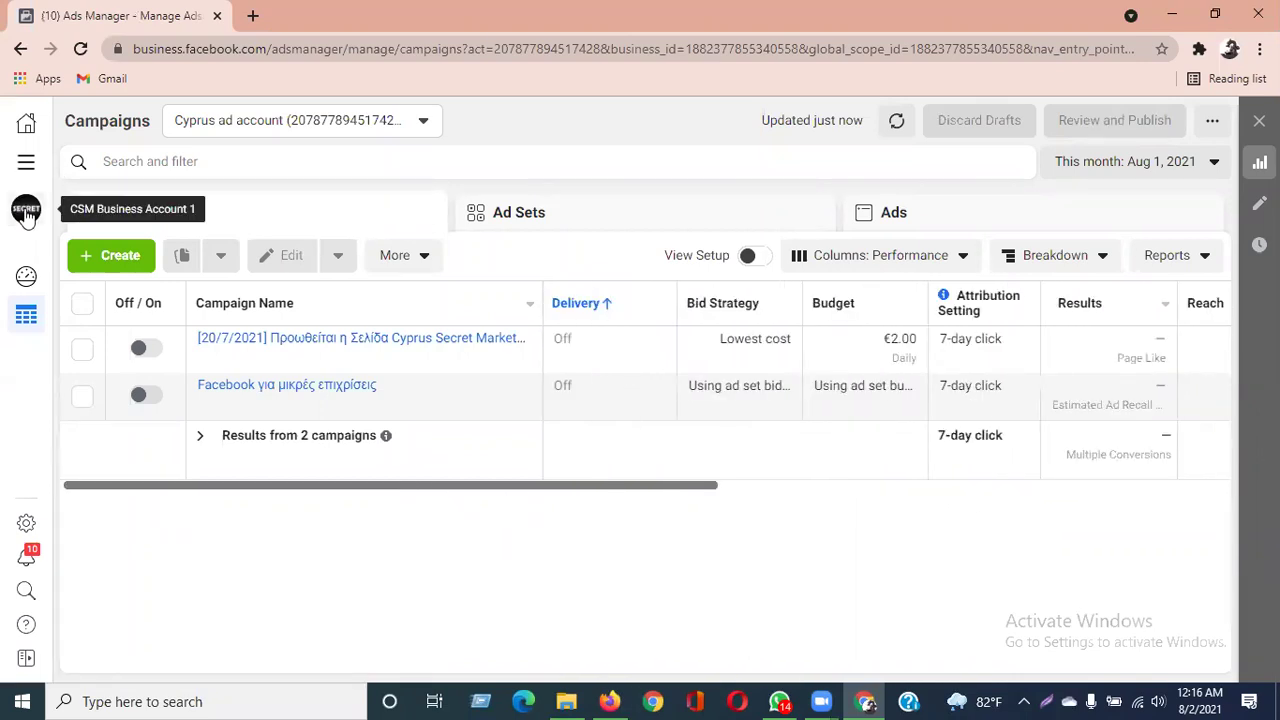
Switch Ads Manager to JLB Investment Properties and look through the campaign list of its ad account.
left_click(27, 214)
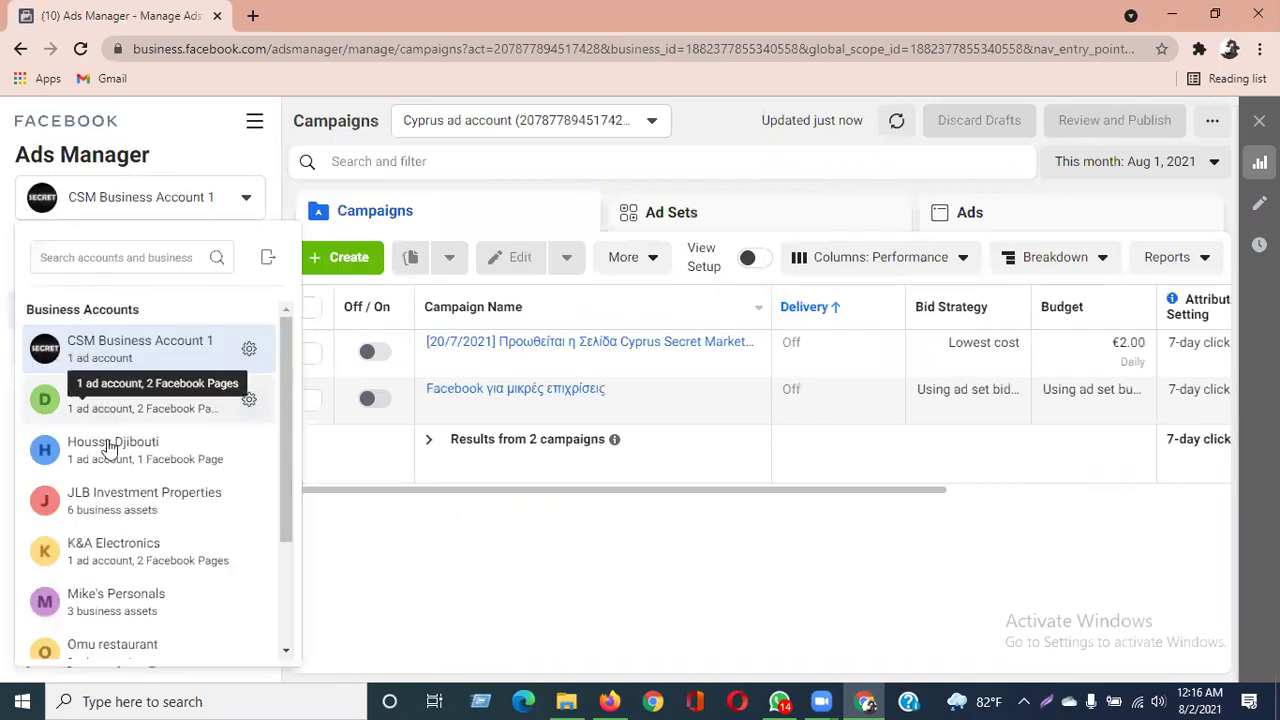
left_click(116, 504)
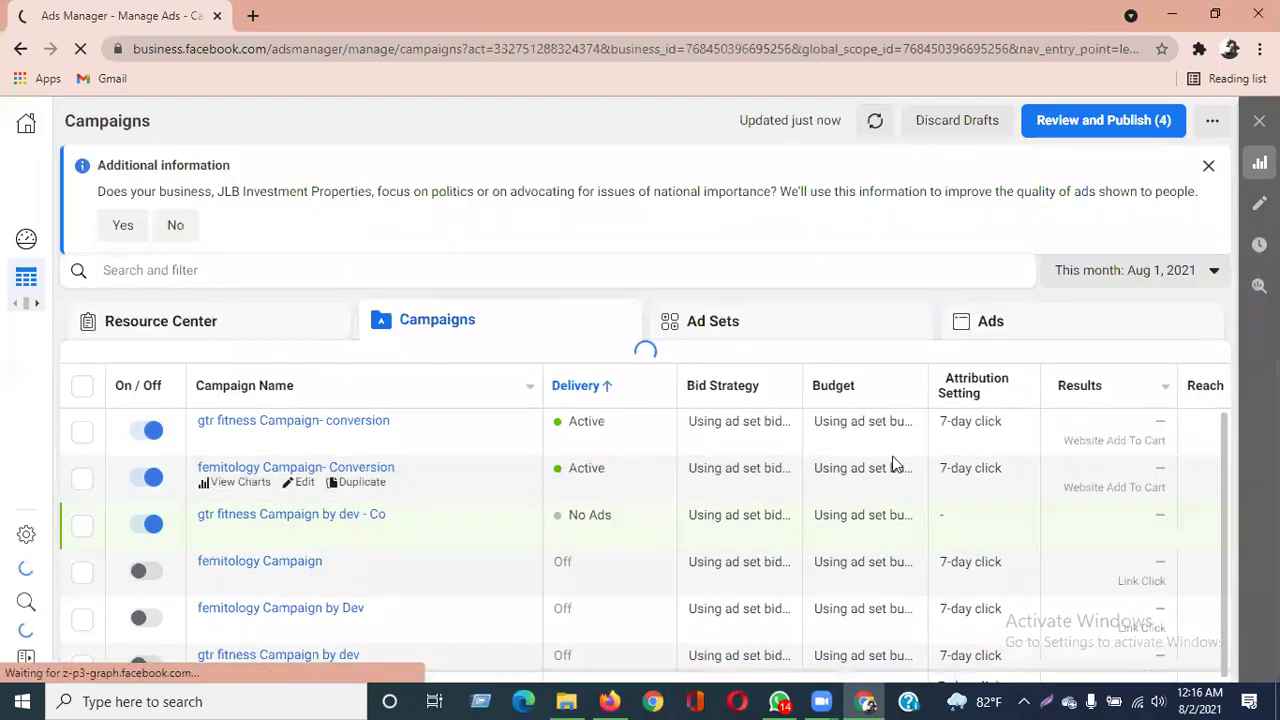
scroll(663, 486, "down", 3)
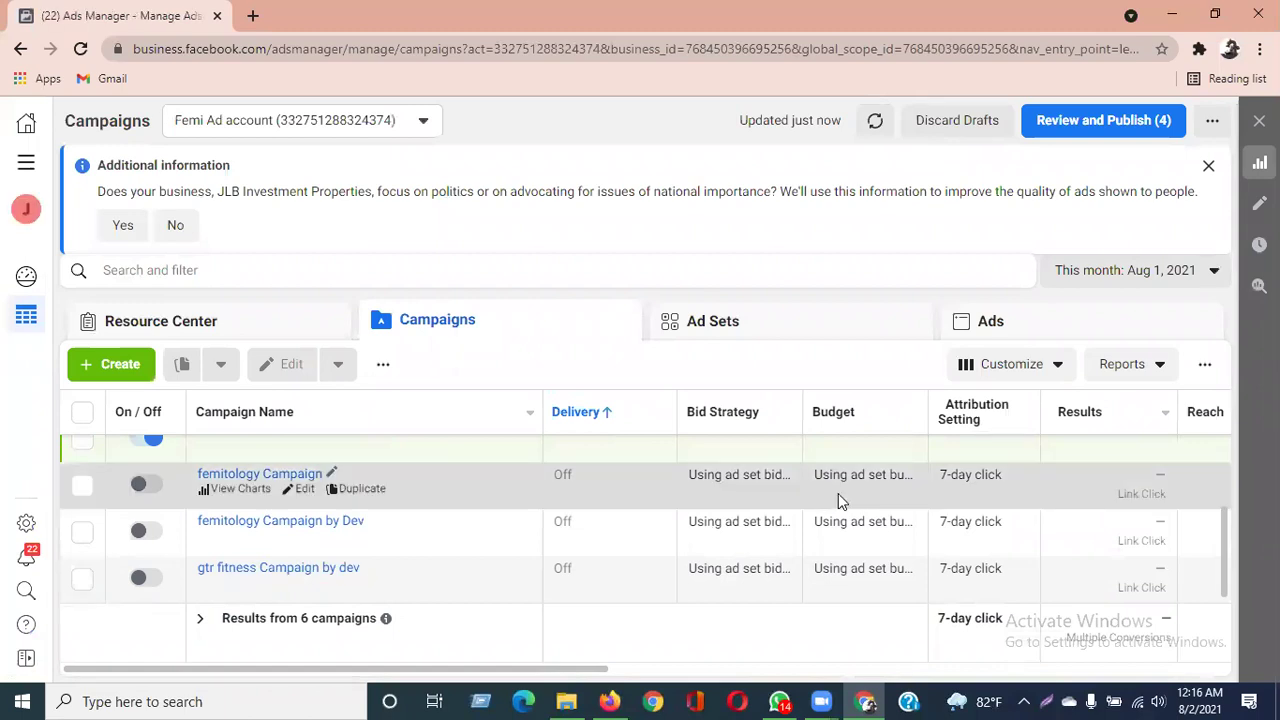
scroll(593, 502, "down", 2)
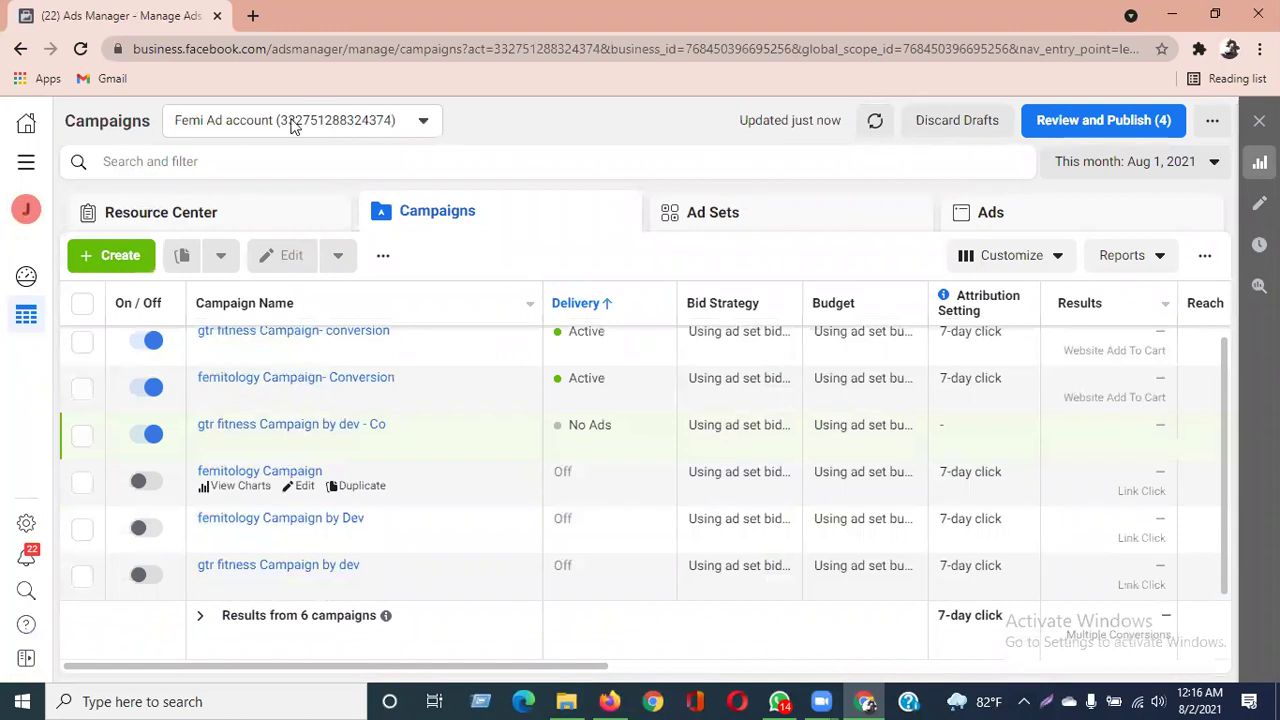
Browse the list of business accounts and switch Ads Manager from JLB Investment Properties to Dev's Market.
left_click(27, 213)
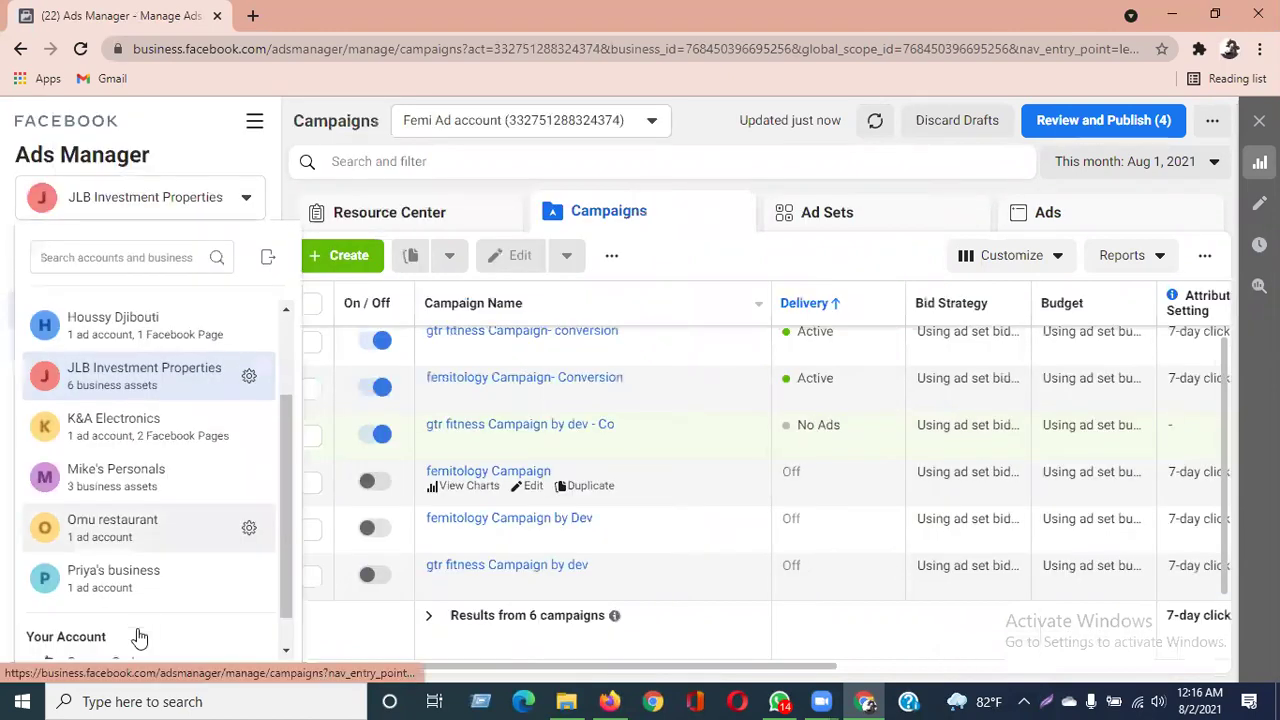
scroll(137, 540, "down", 1)
scroll(139, 512, "up", 1)
scroll(139, 512, "up", 2)
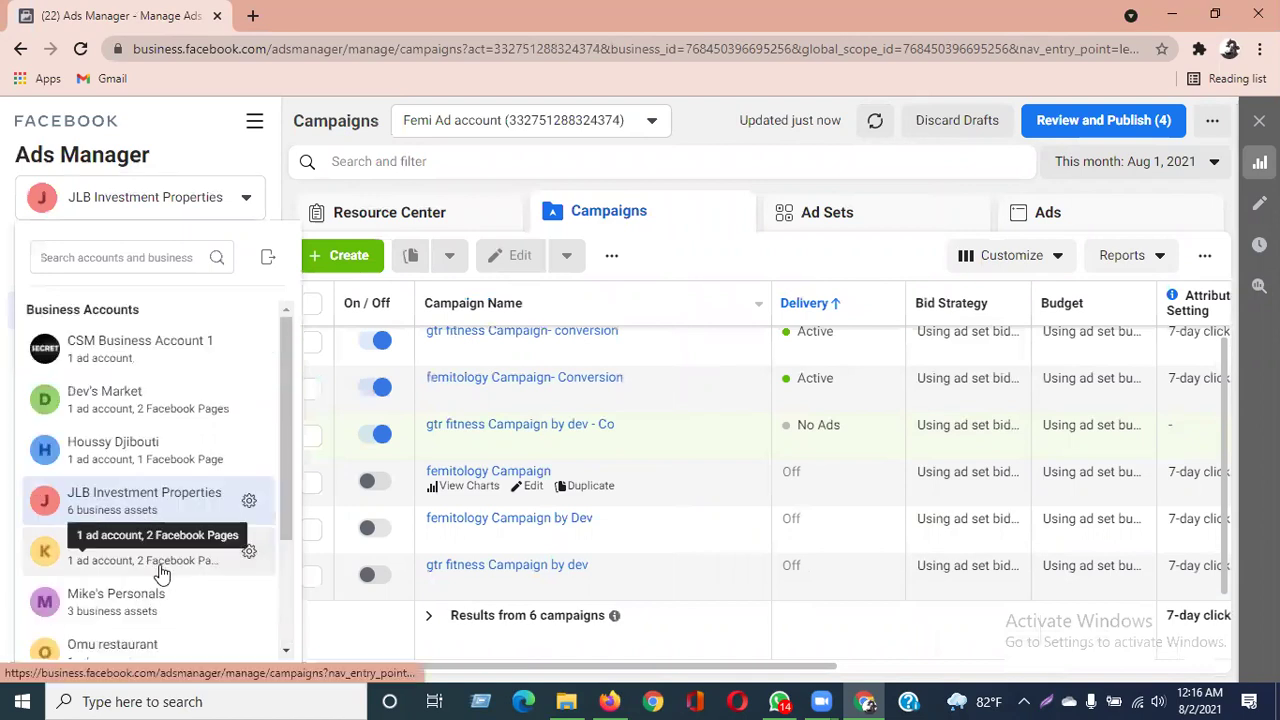
left_click(116, 408)
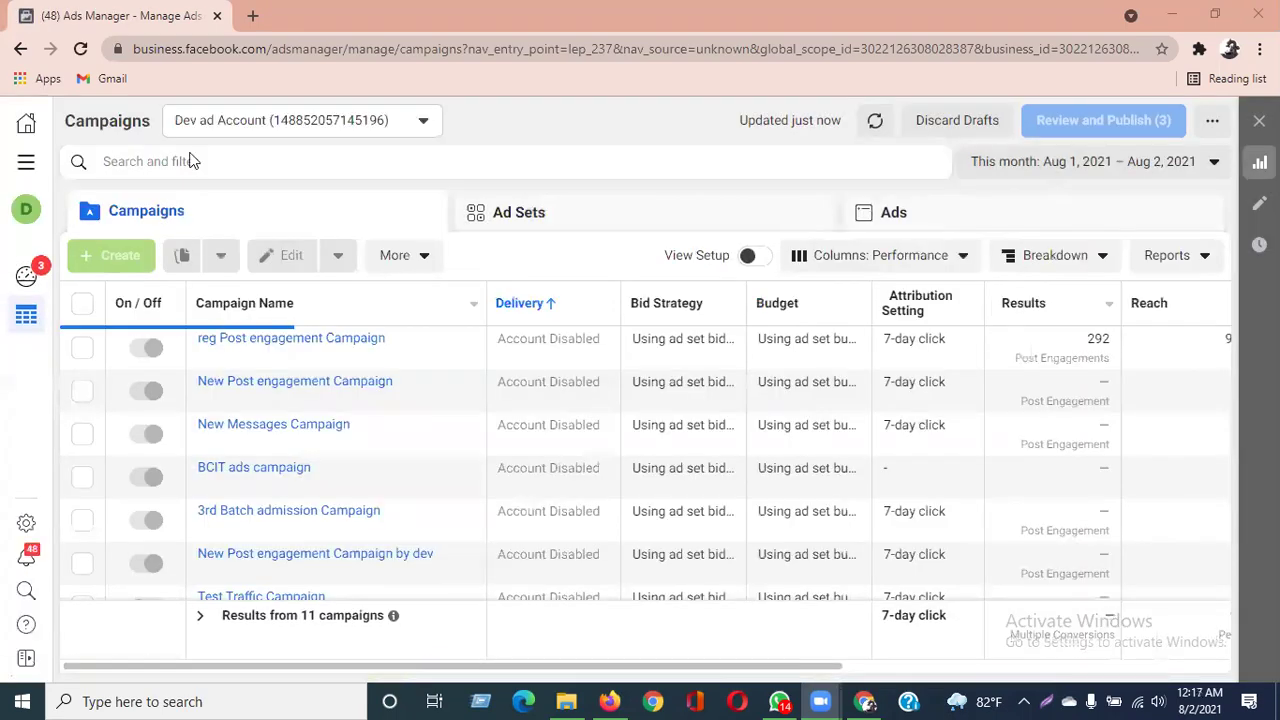
Expand the ad account choices to all businesses and switch from Dev ad Account to the account listed directly below it.
left_click(248, 128)
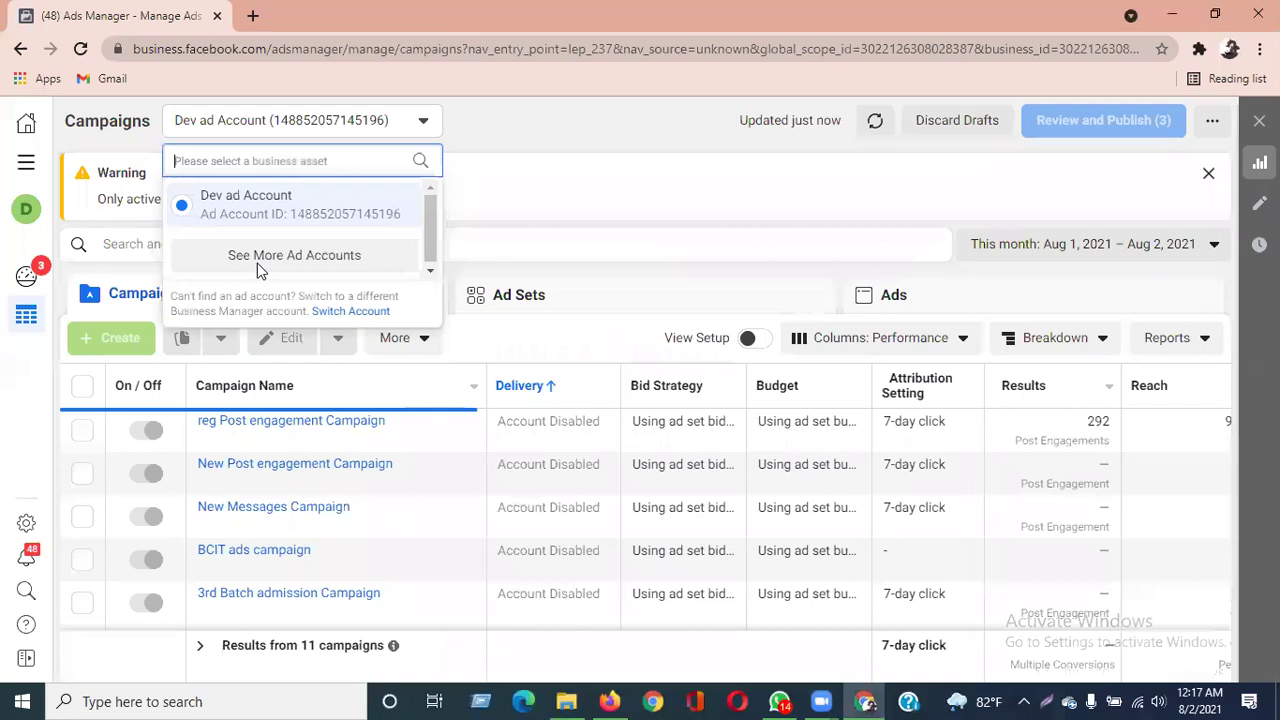
left_click(257, 262)
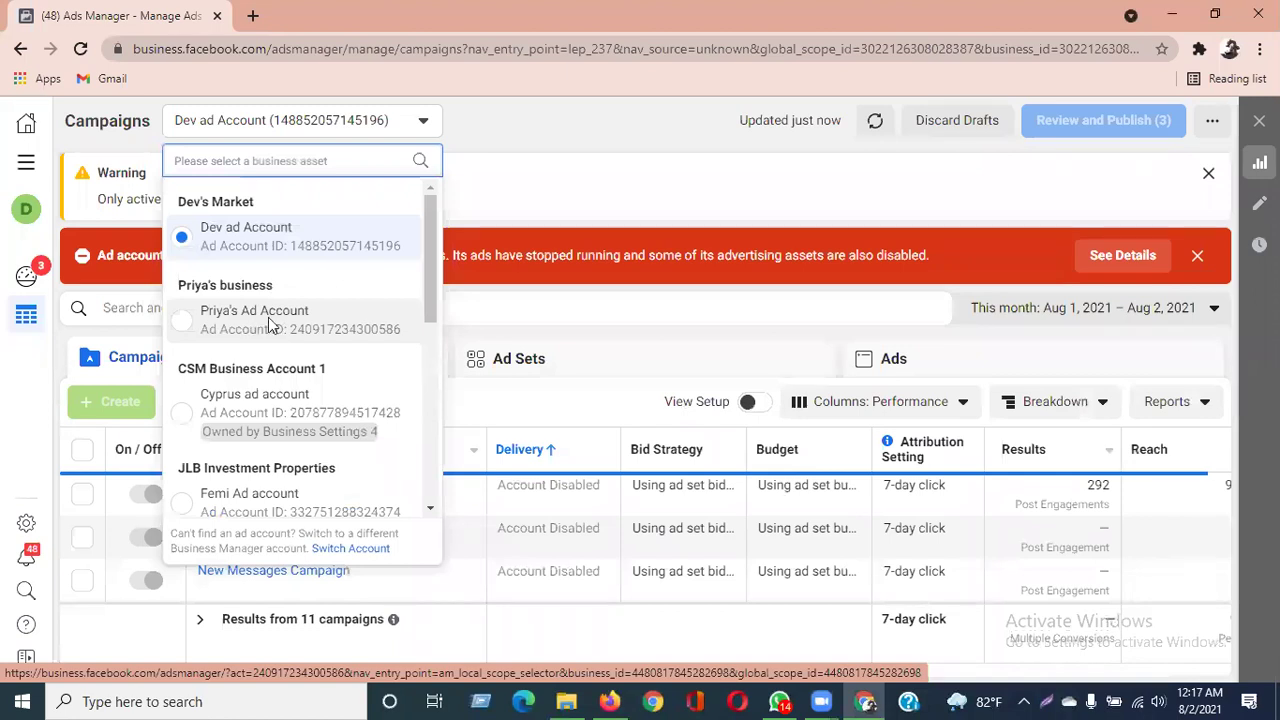
left_click(268, 323)
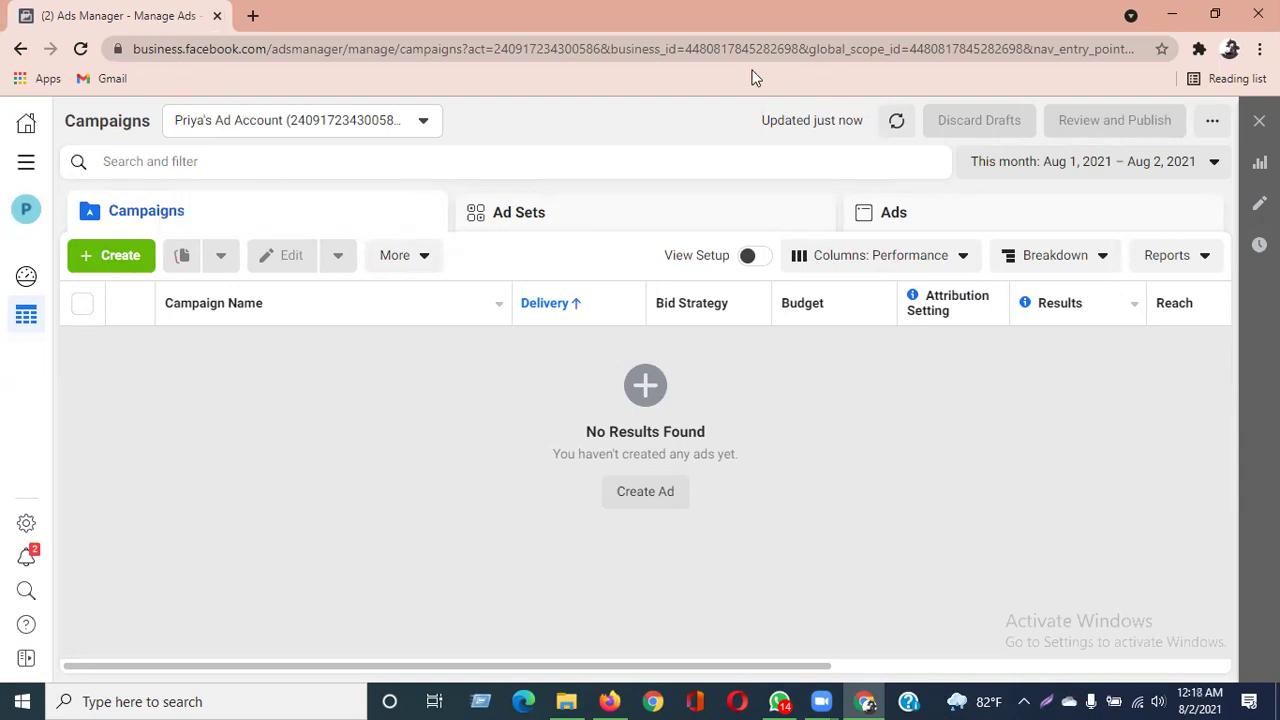
Check the ad account choices of the current business, close them, and switch Ads Manager back to the Dev's Market business.
left_click(292, 128)
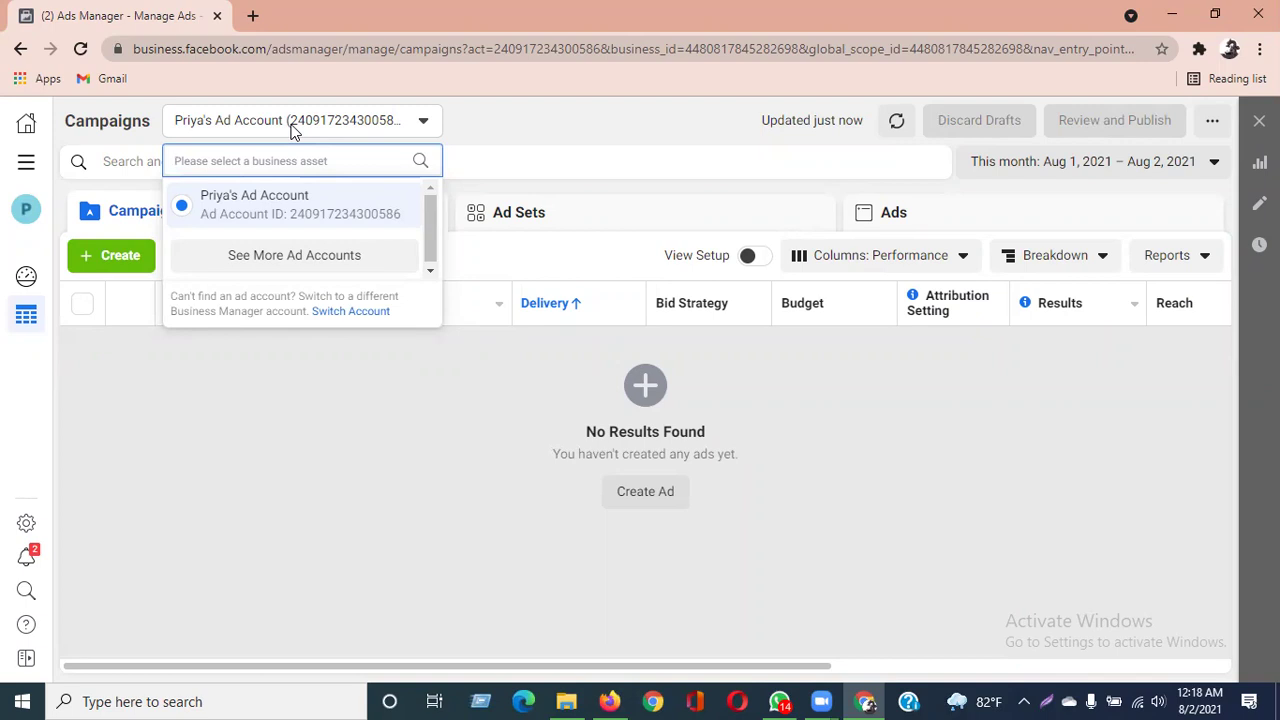
left_click(546, 134)
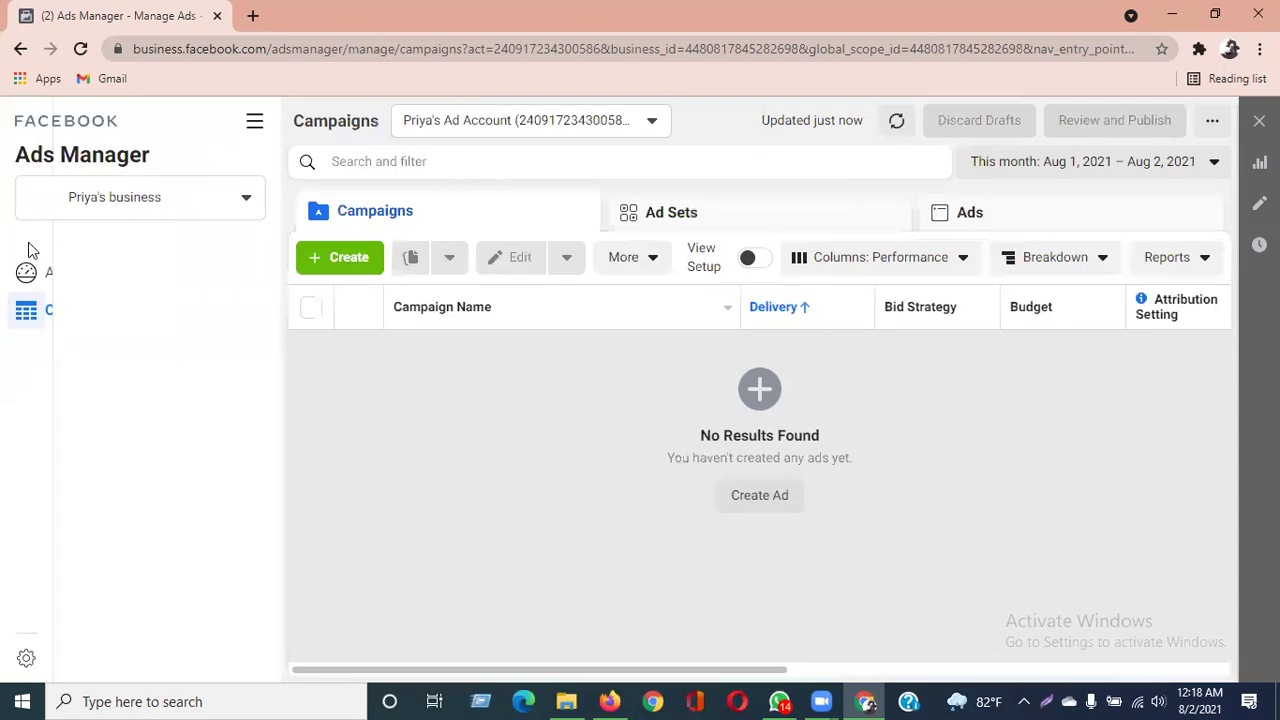
left_click(40, 205)
scroll(125, 466, "up", 2)
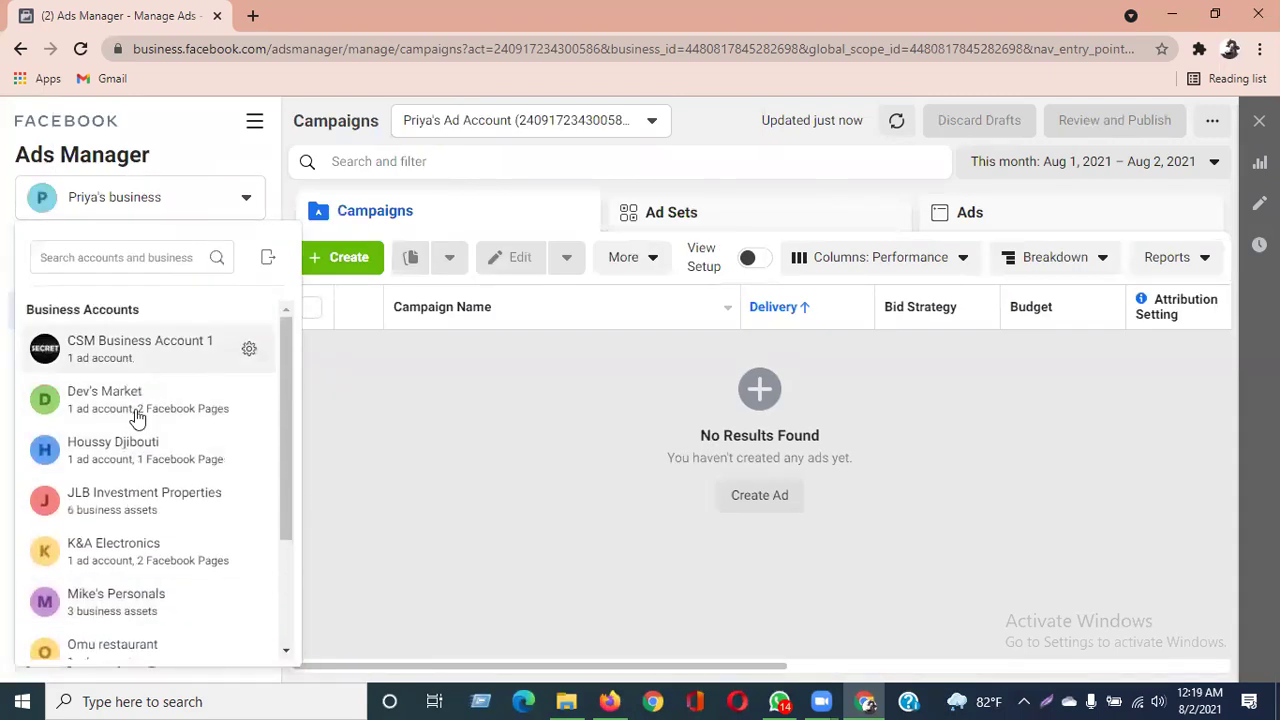
left_click(135, 417)
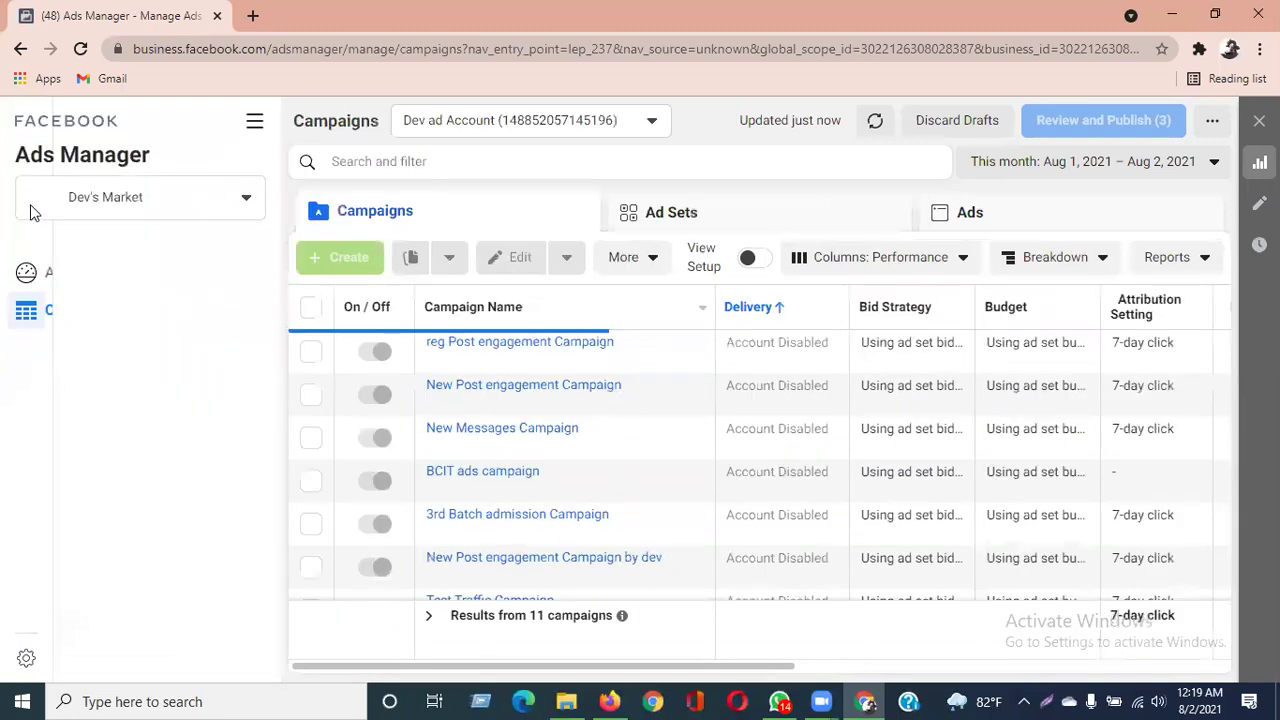
Switch Ads Manager from Dev's Market to the business listed below Omu restaurant.
left_click(30, 210)
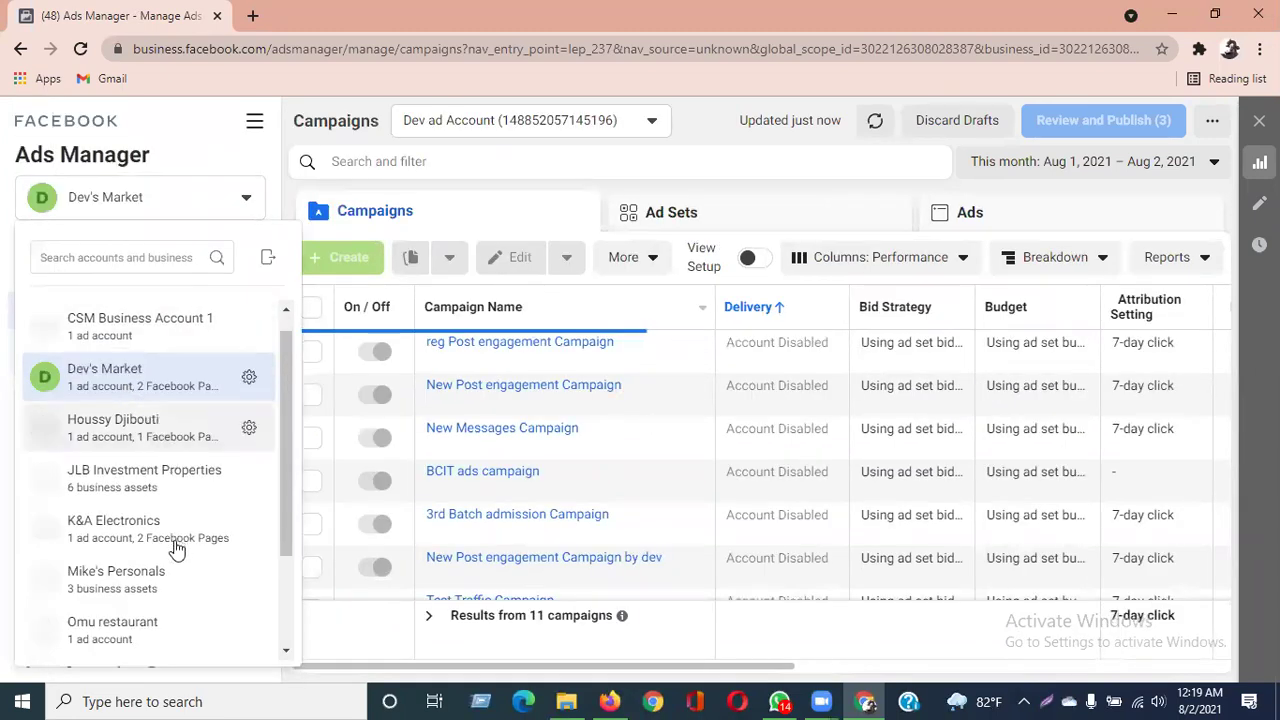
scroll(135, 600, "down", 2)
left_click(118, 556)
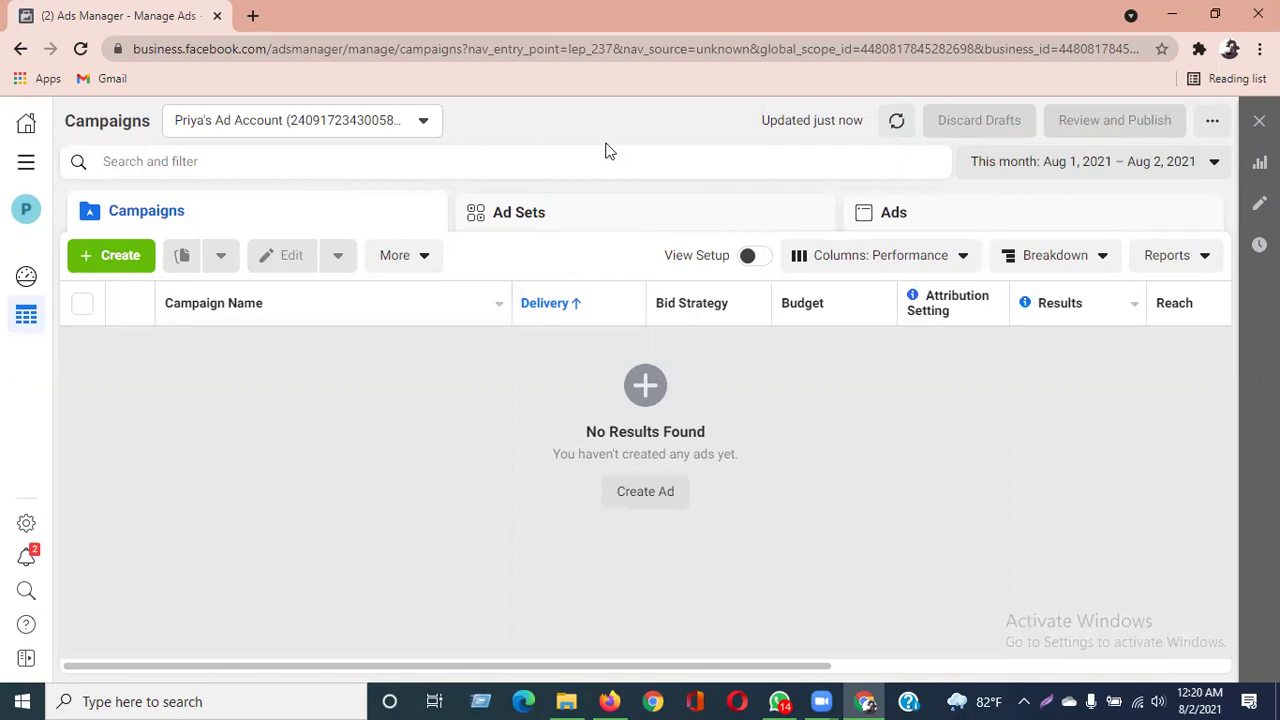
Start a new campaign to view the available campaign objectives, and cancel it without choosing one.
left_click(126, 264)
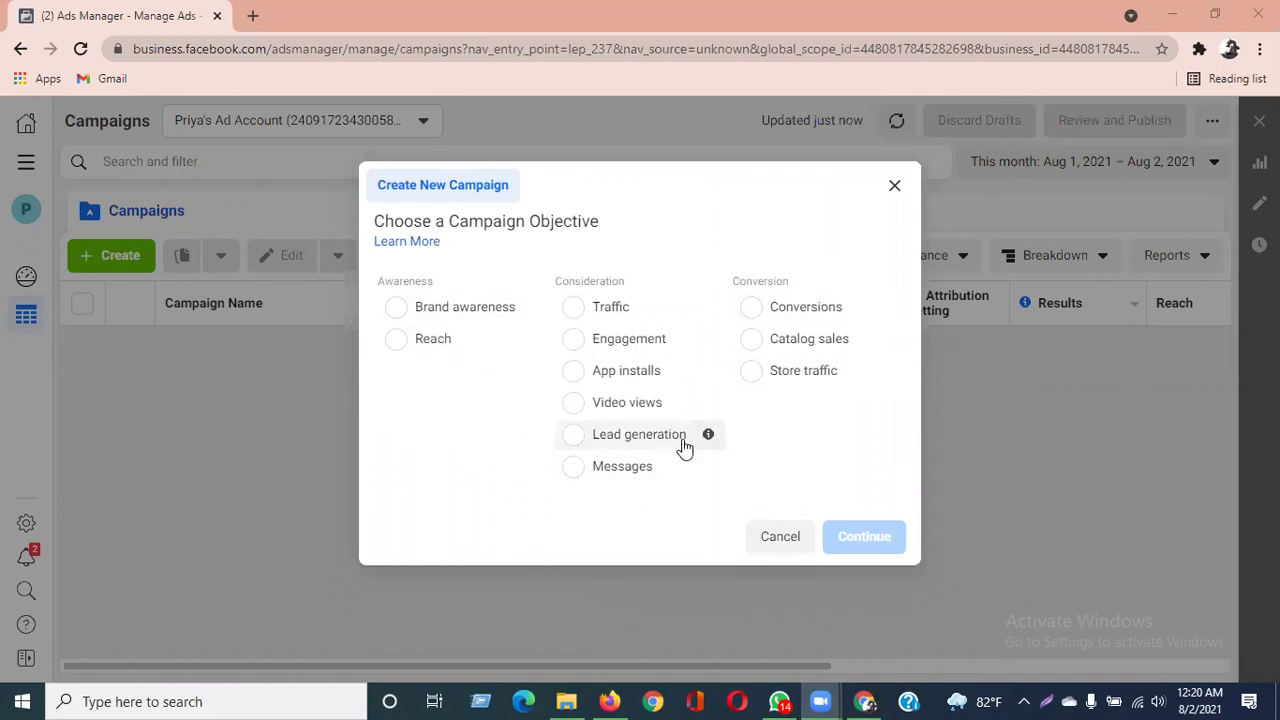
left_click_drag(606, 228, 524, 222)
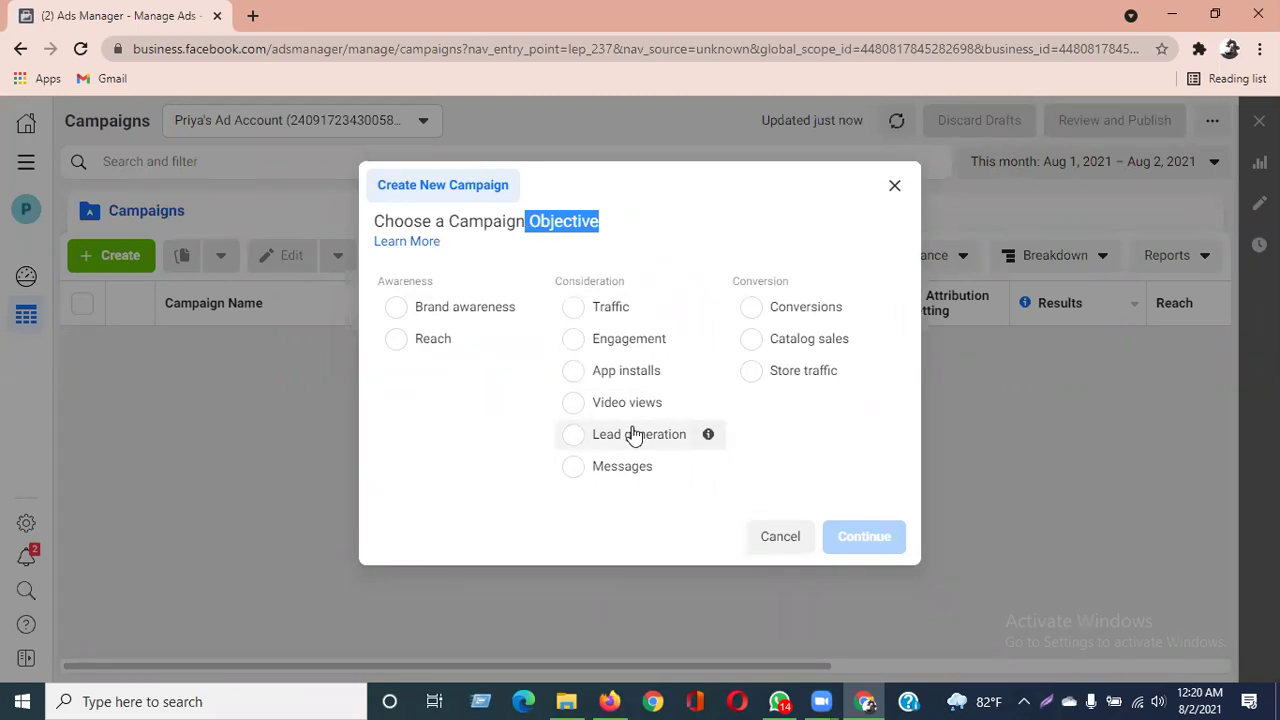
left_click(790, 540)
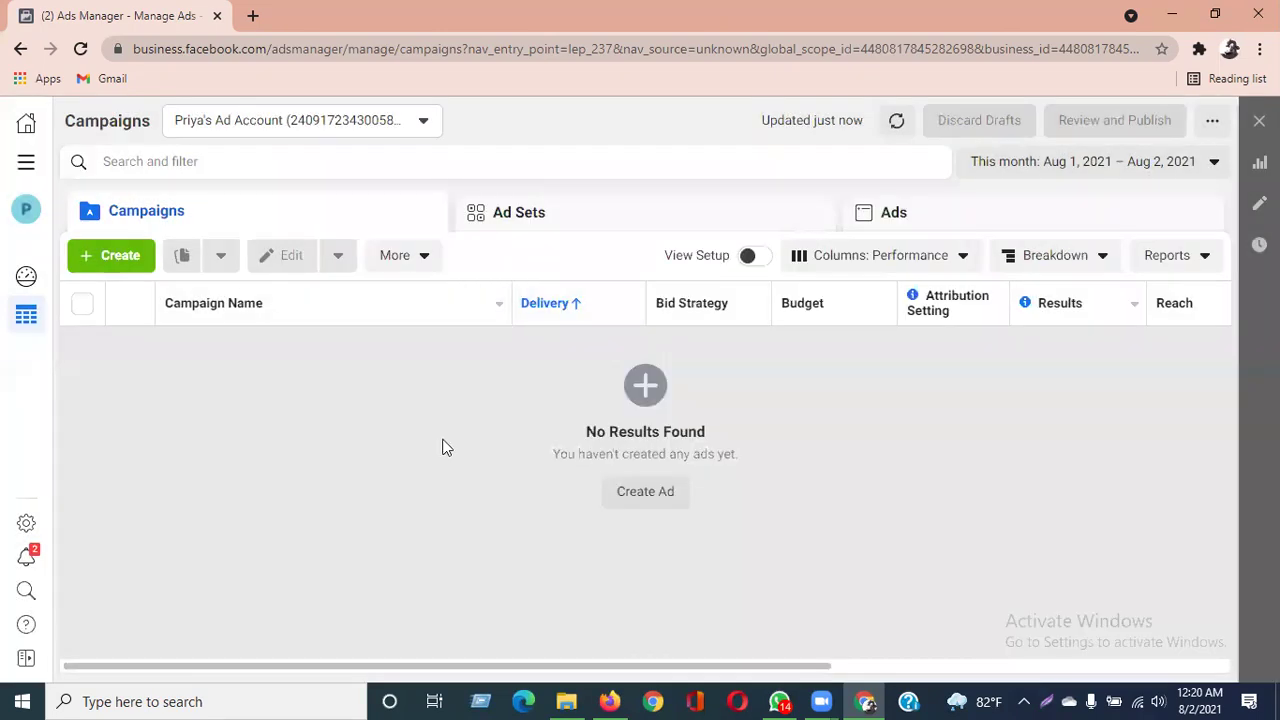